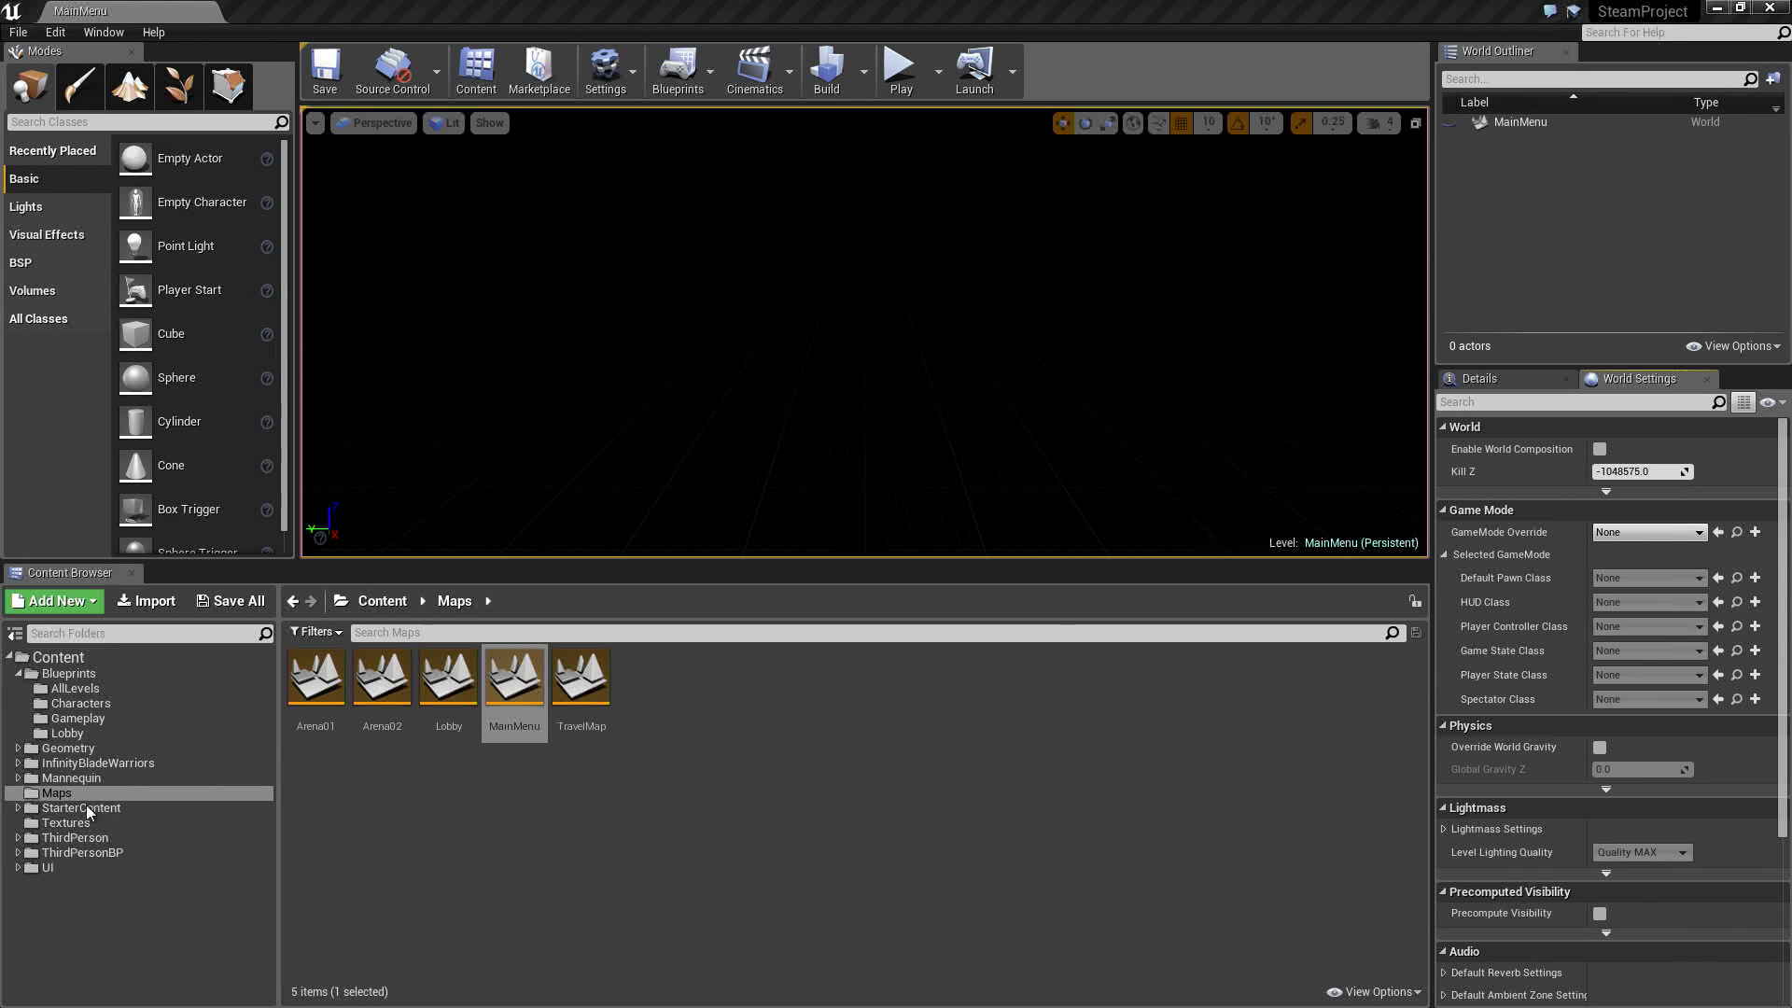
View the Textures folder's contents and open the MainMenu widget blueprint from the UI/MainMenu folder
left_click(71, 823)
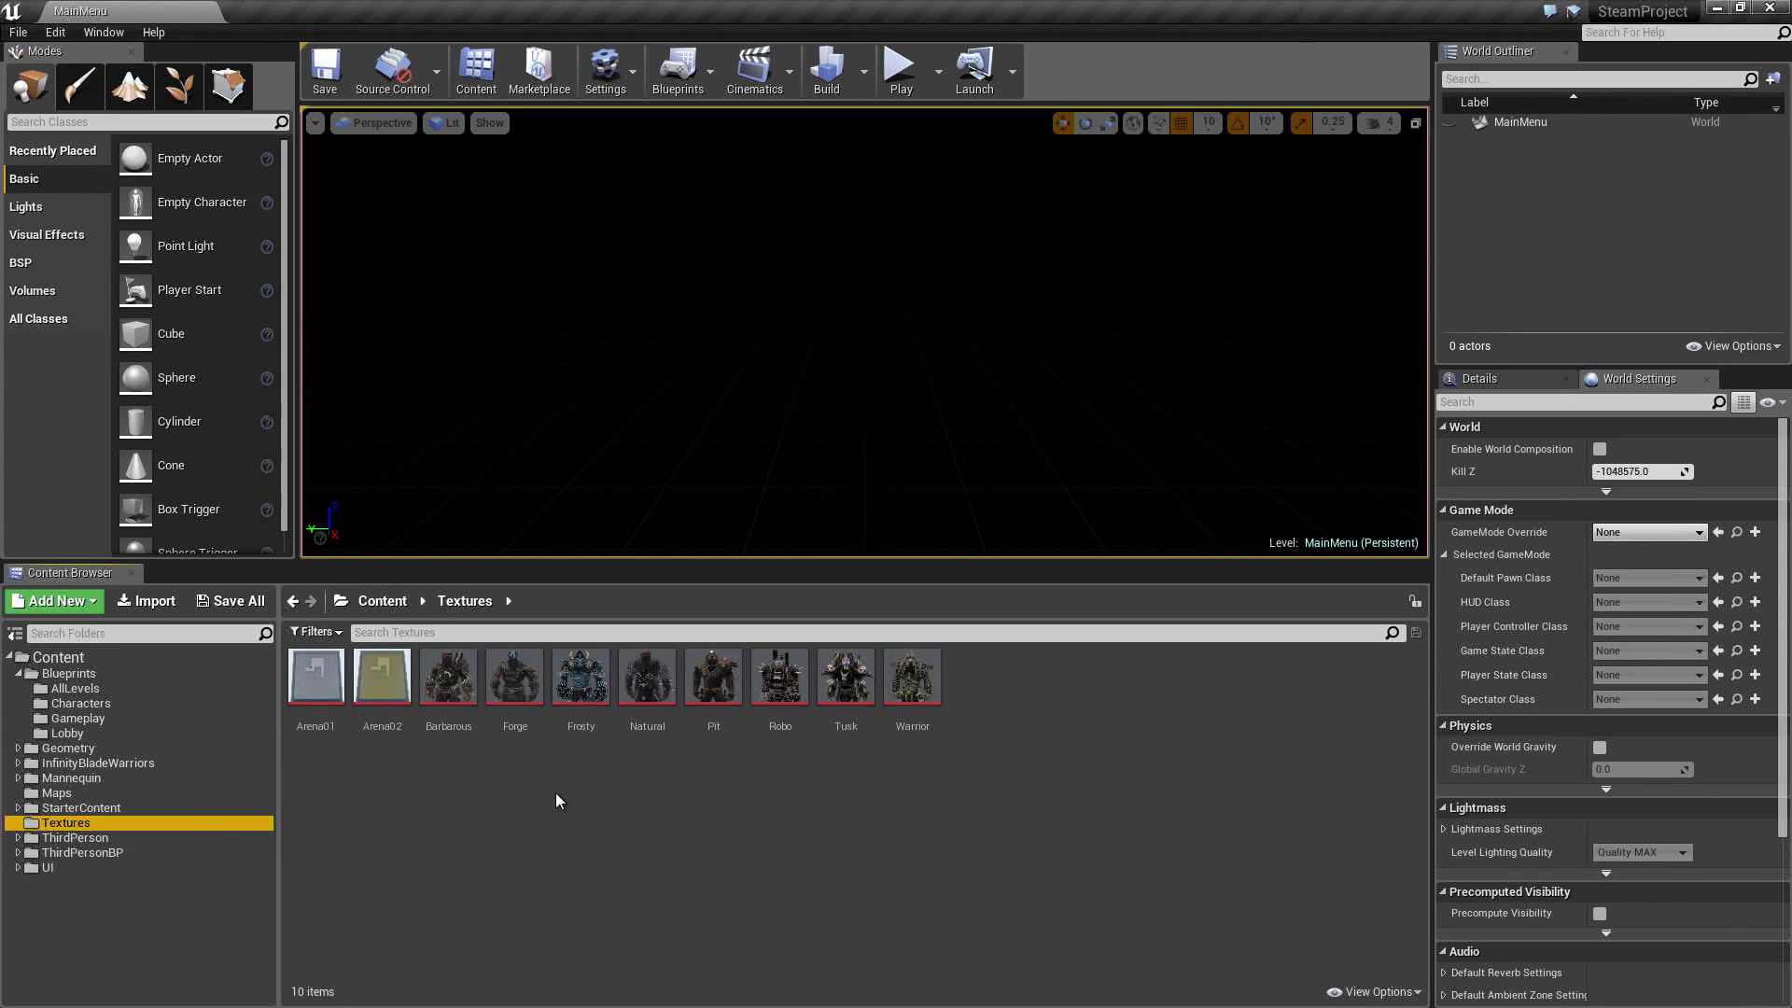
mouse_move(330, 716)
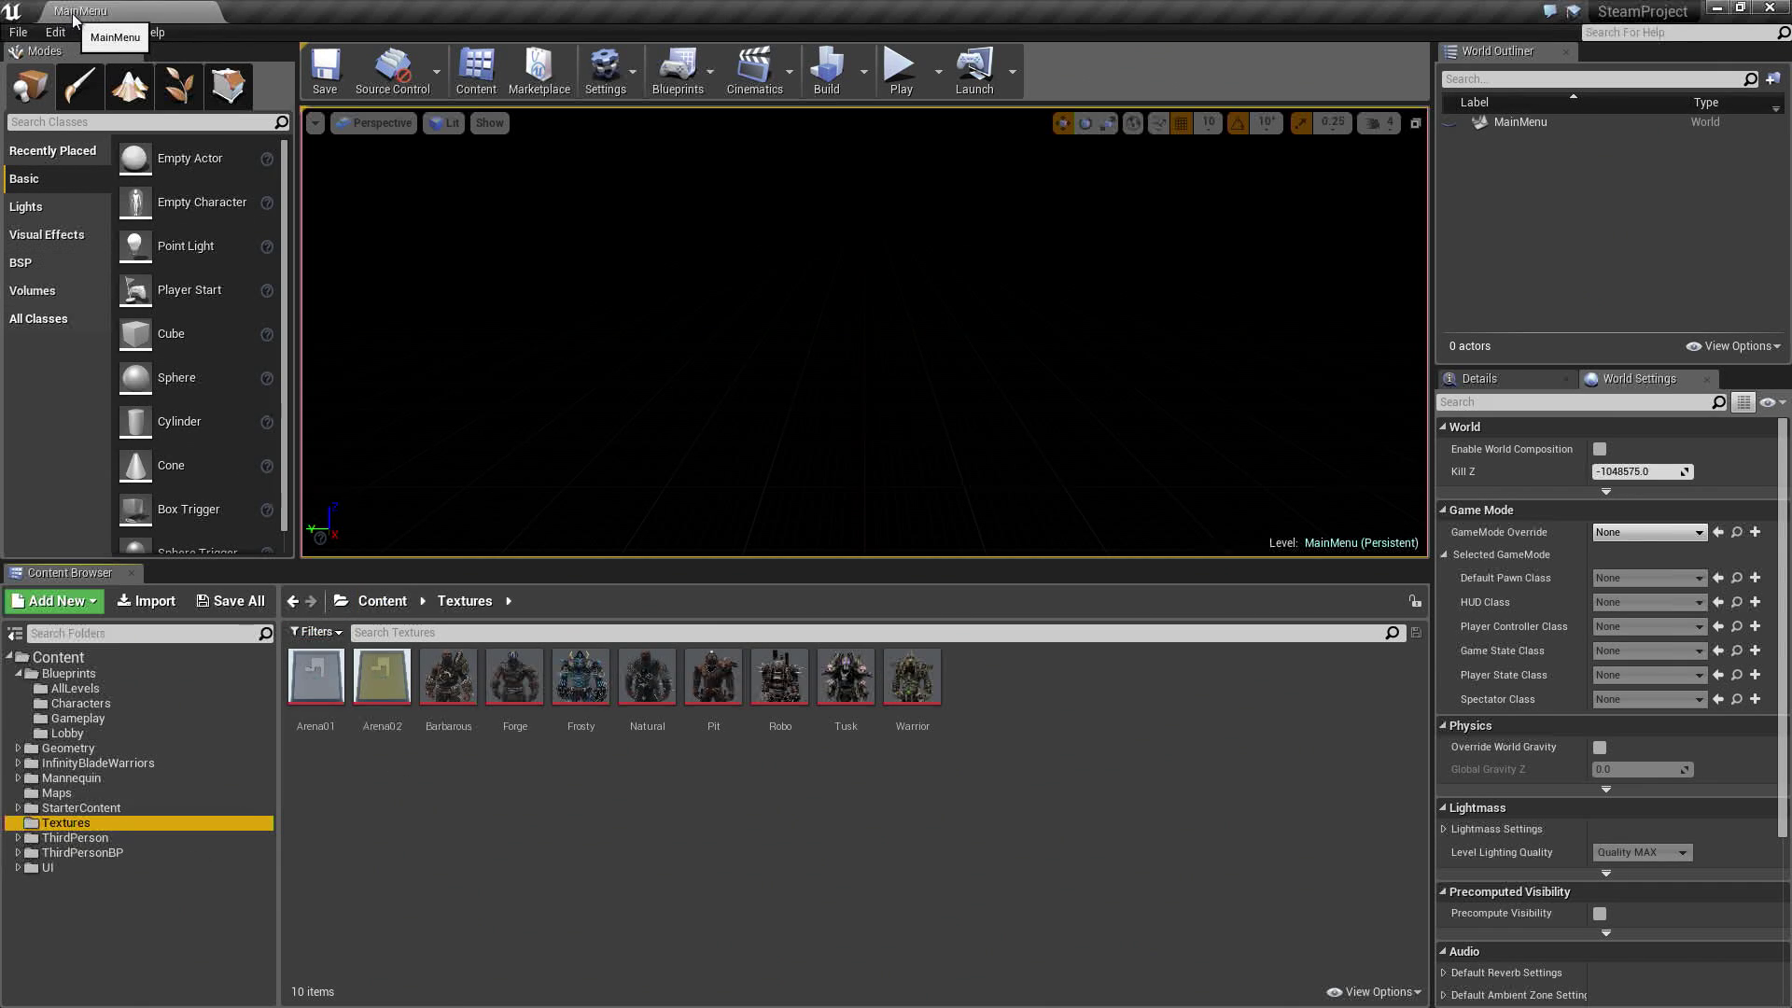
left_click(67, 865)
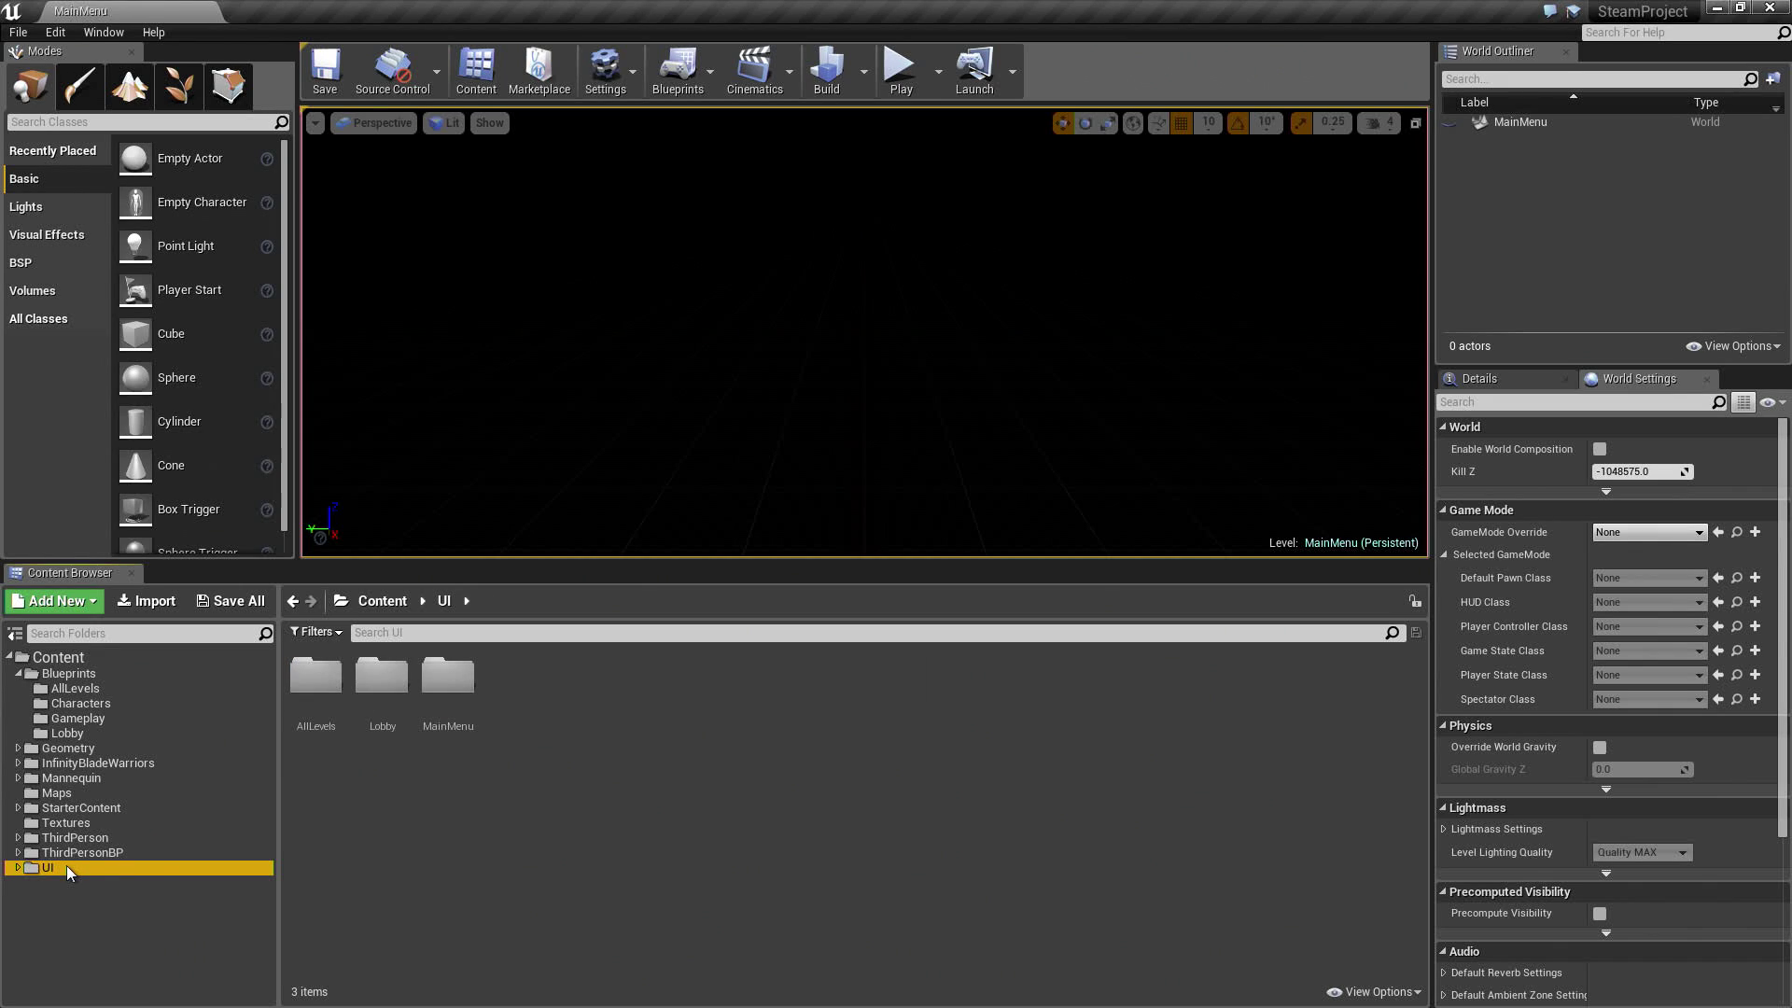
double_click(450, 679)
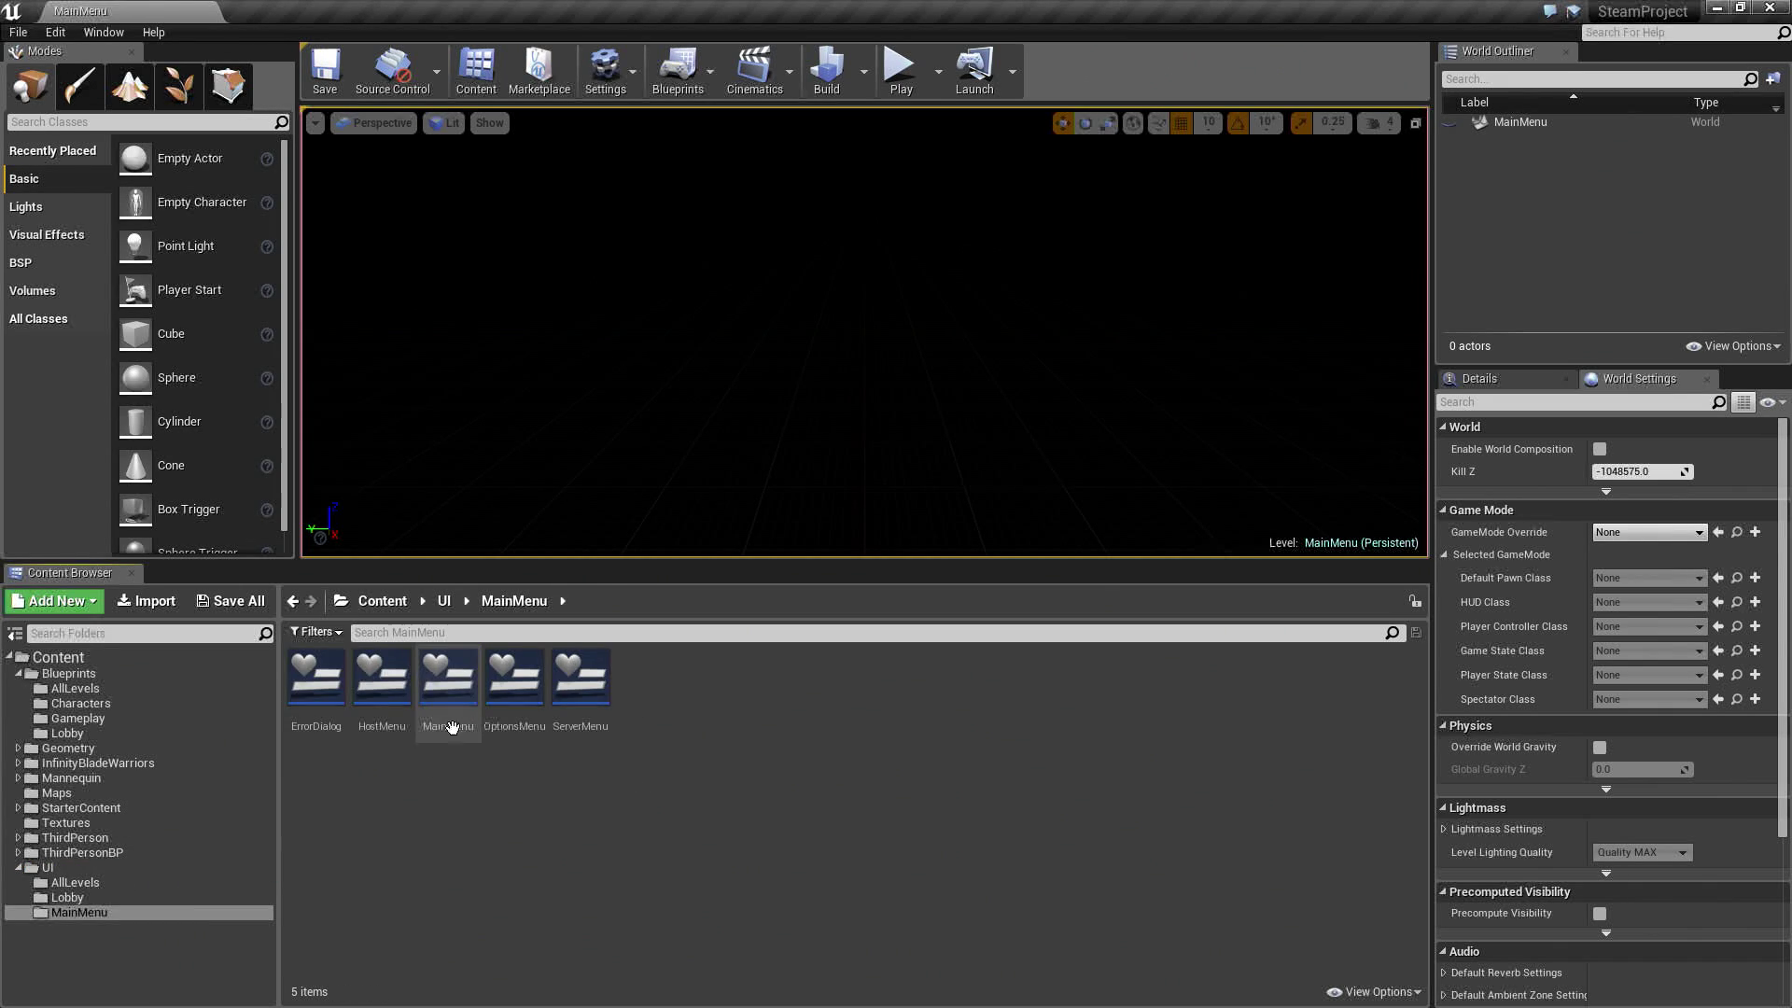
double_click(462, 711)
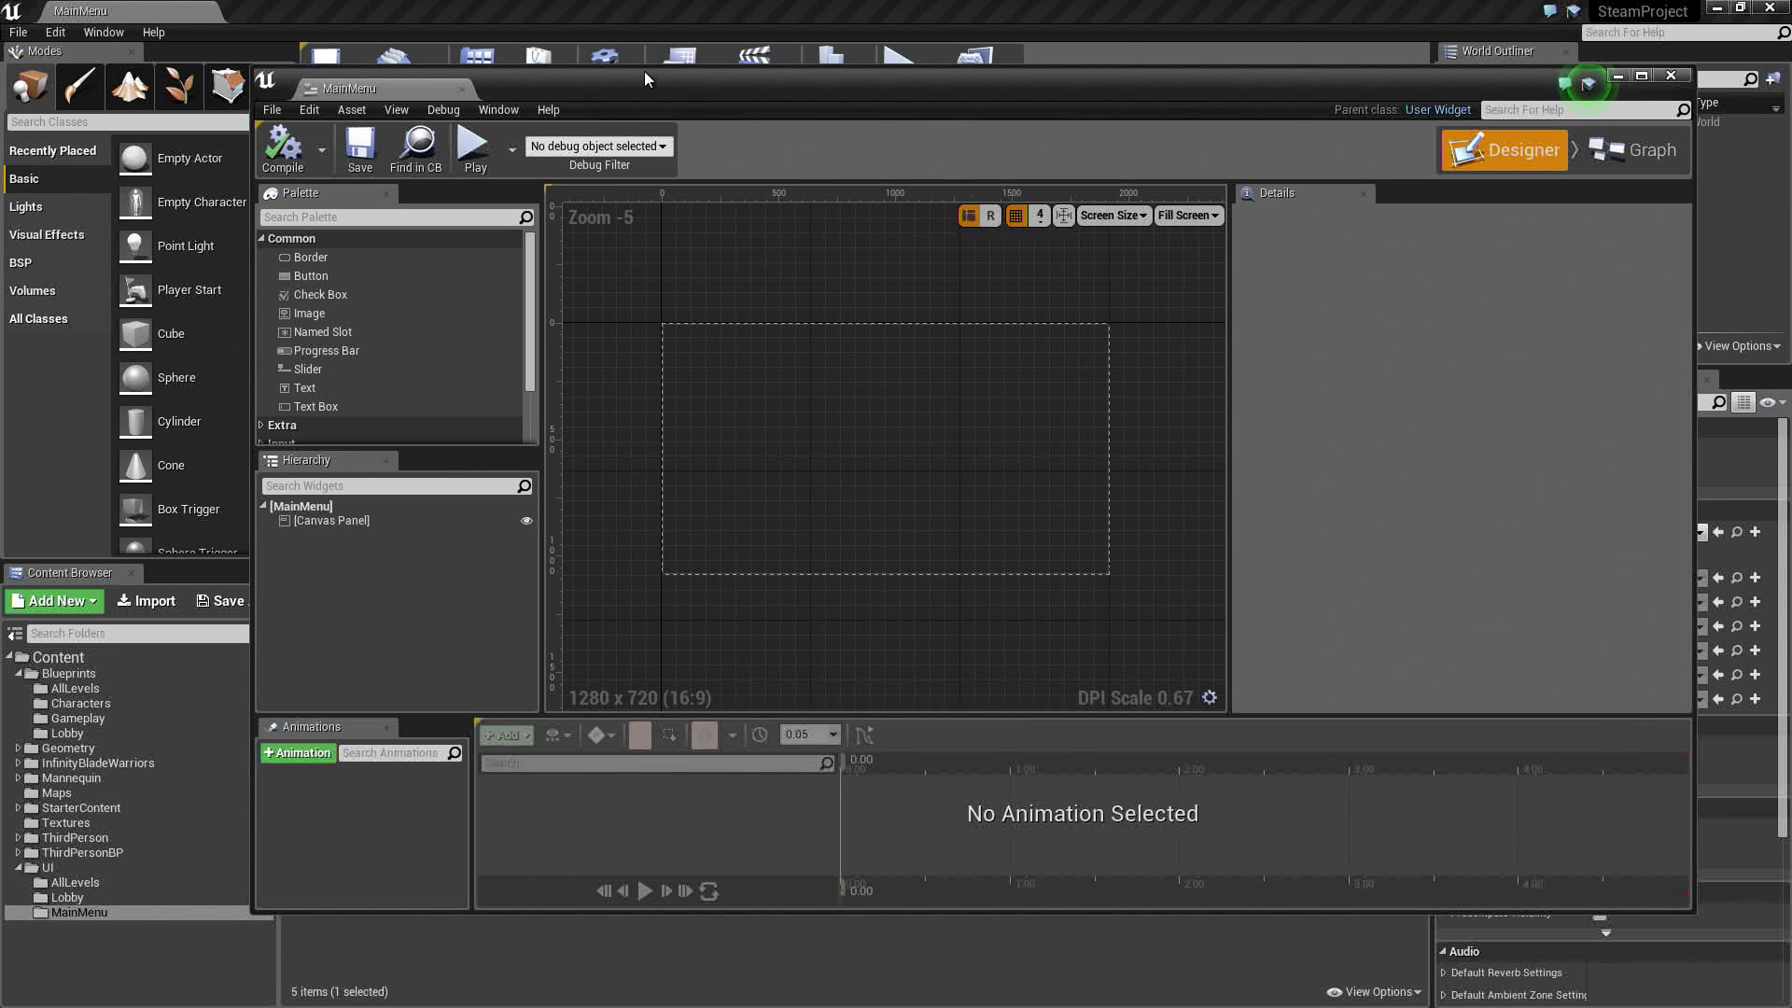
left_click_drag(644, 71, 554, 109)
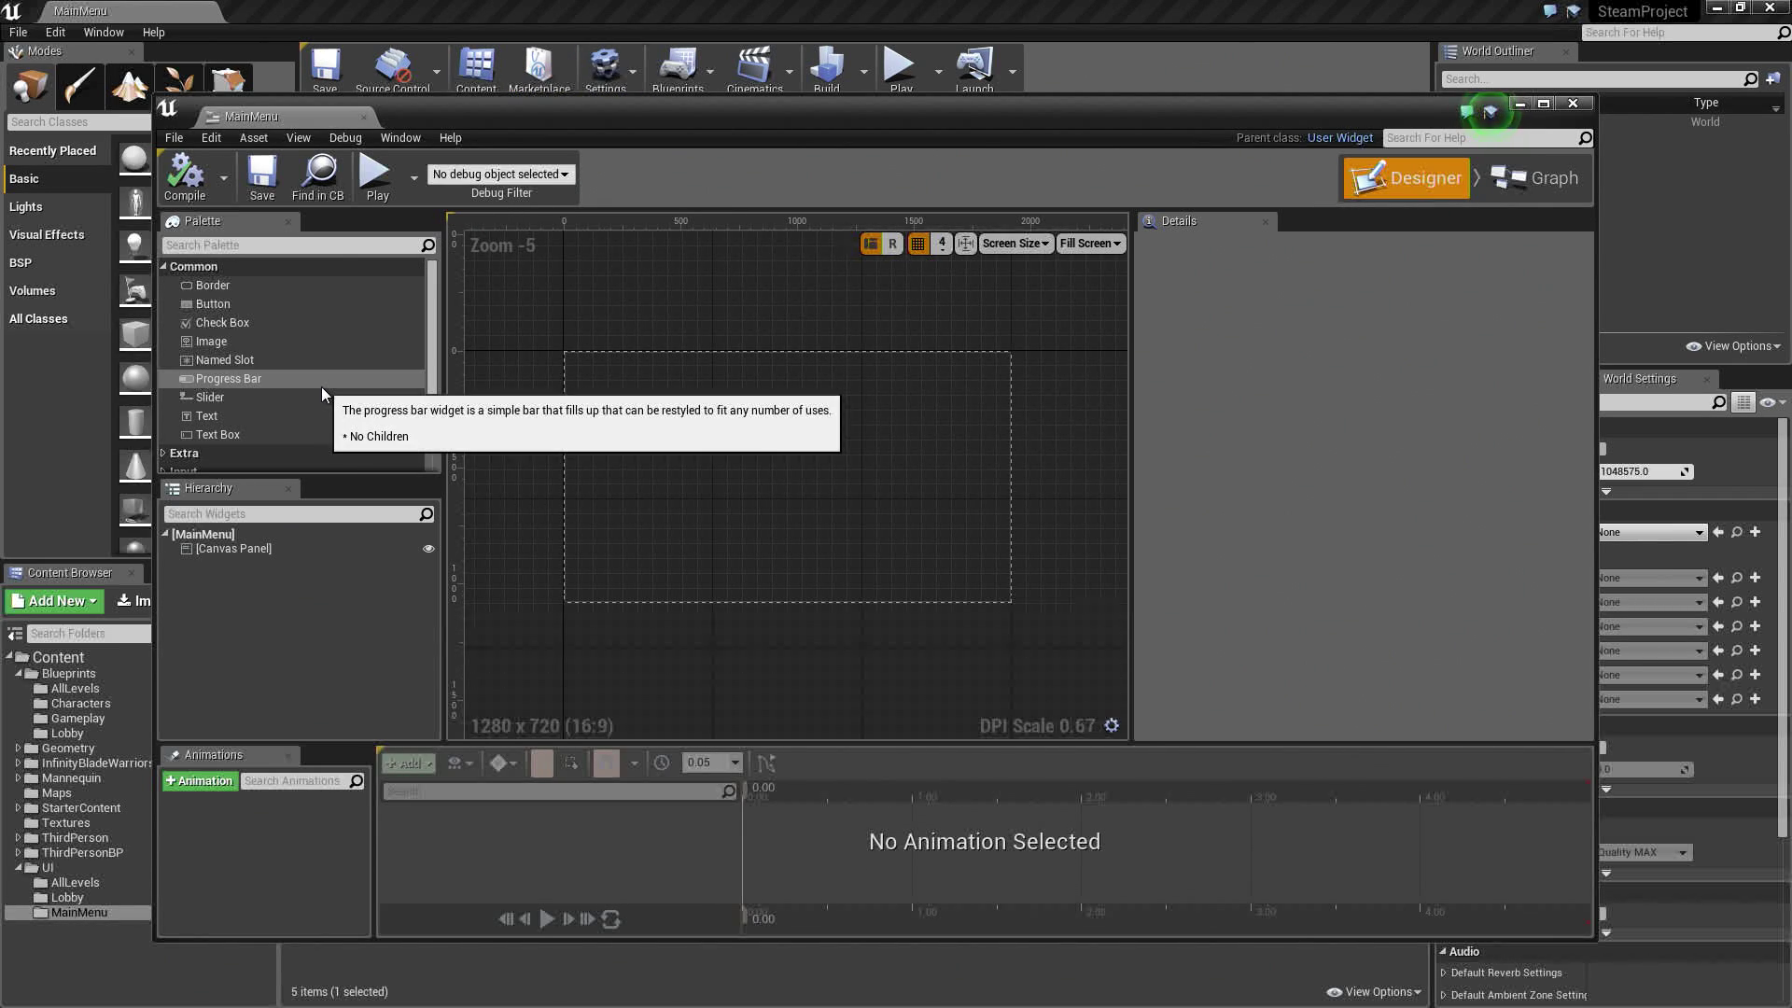
Add a Border widget to the Canvas Panel and select it
left_click(232, 288)
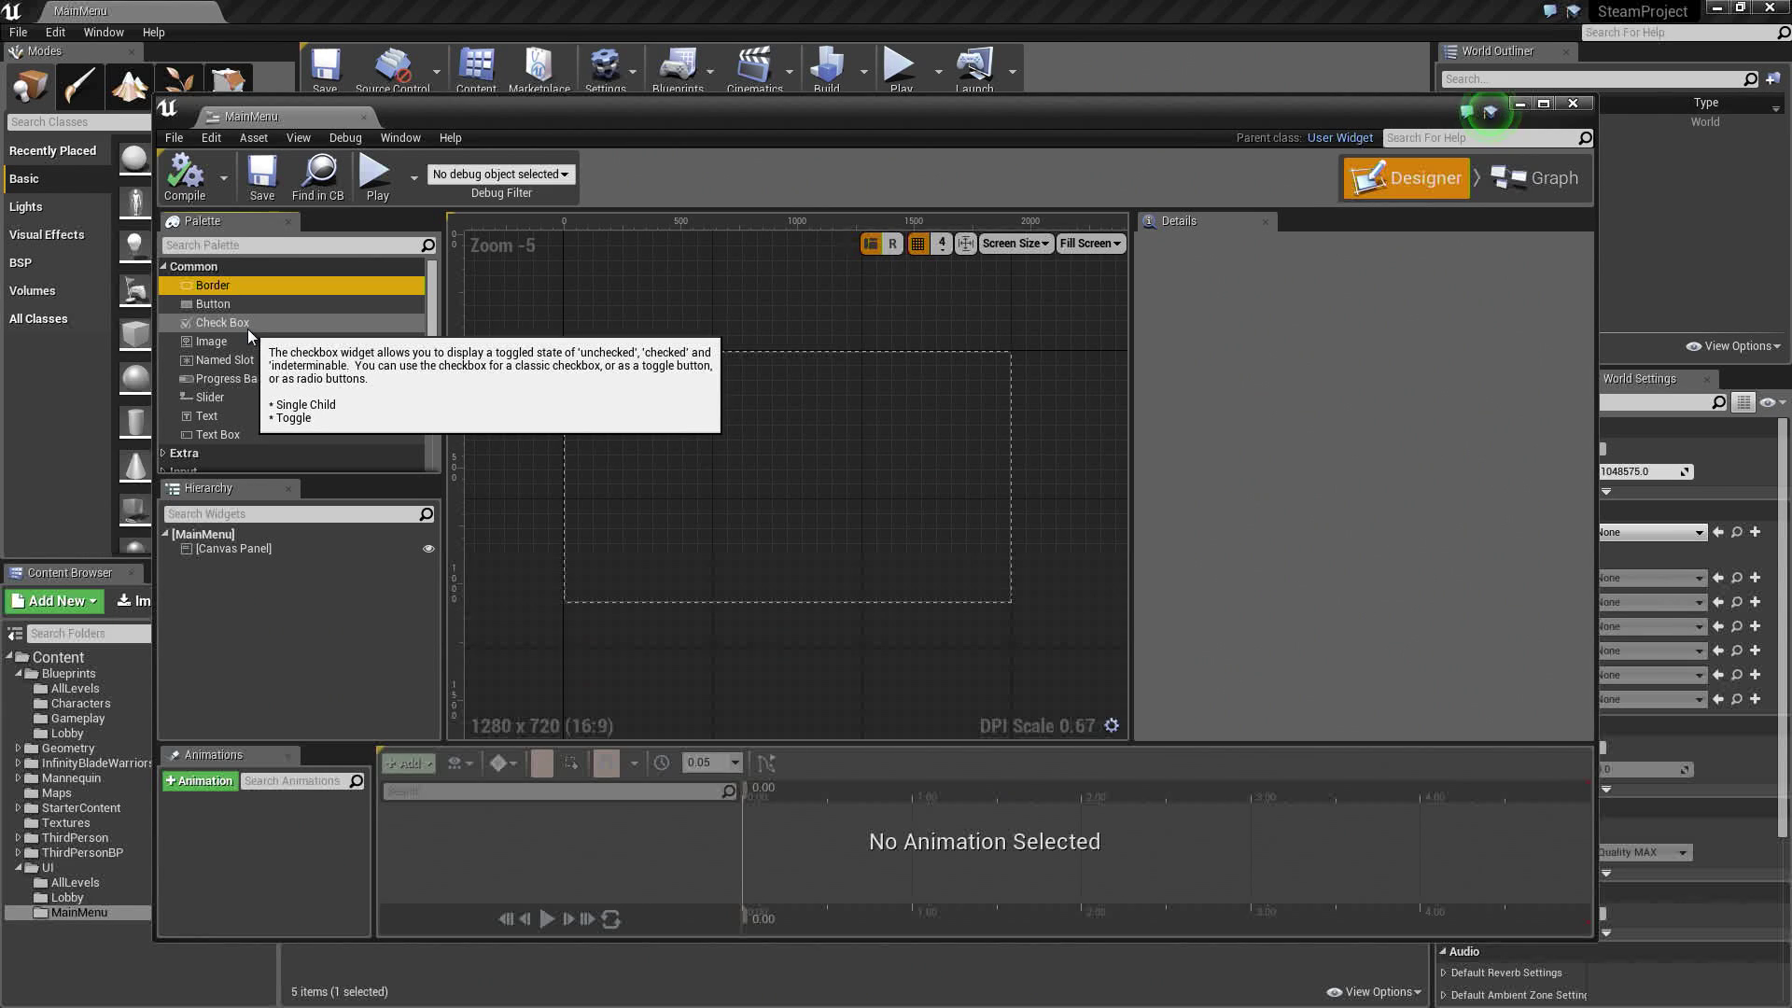
left_click_drag(209, 288, 260, 547)
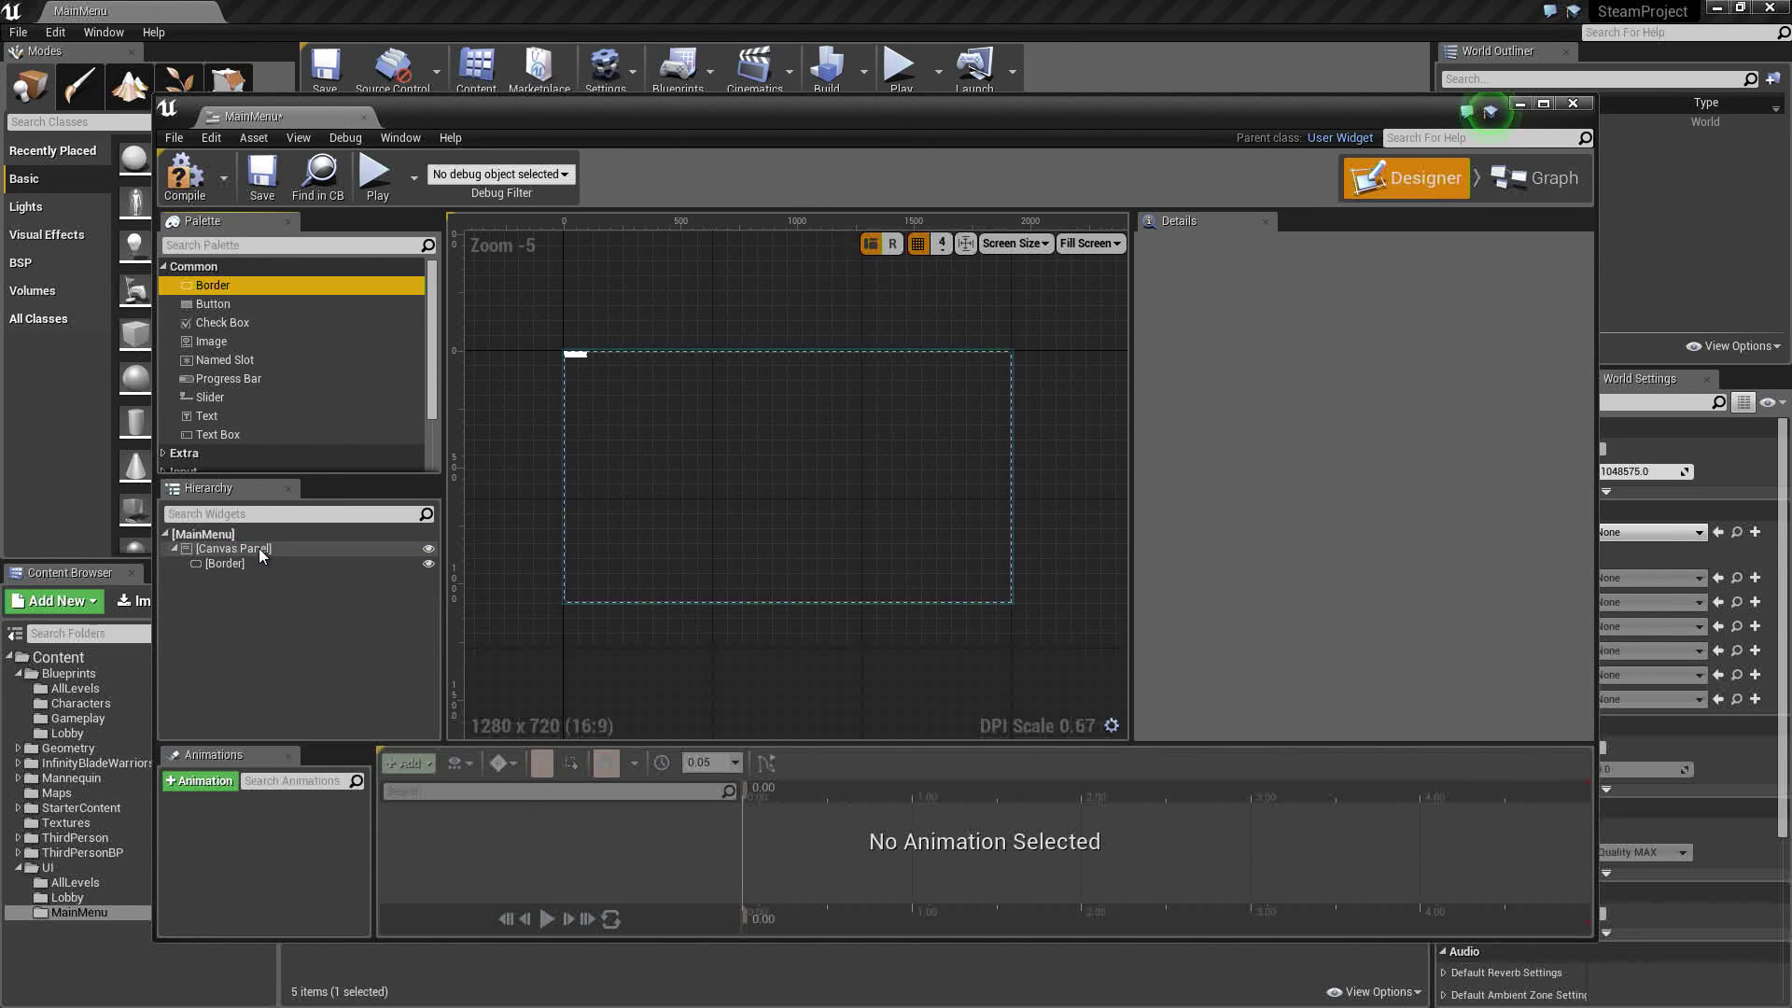
left_click(254, 566)
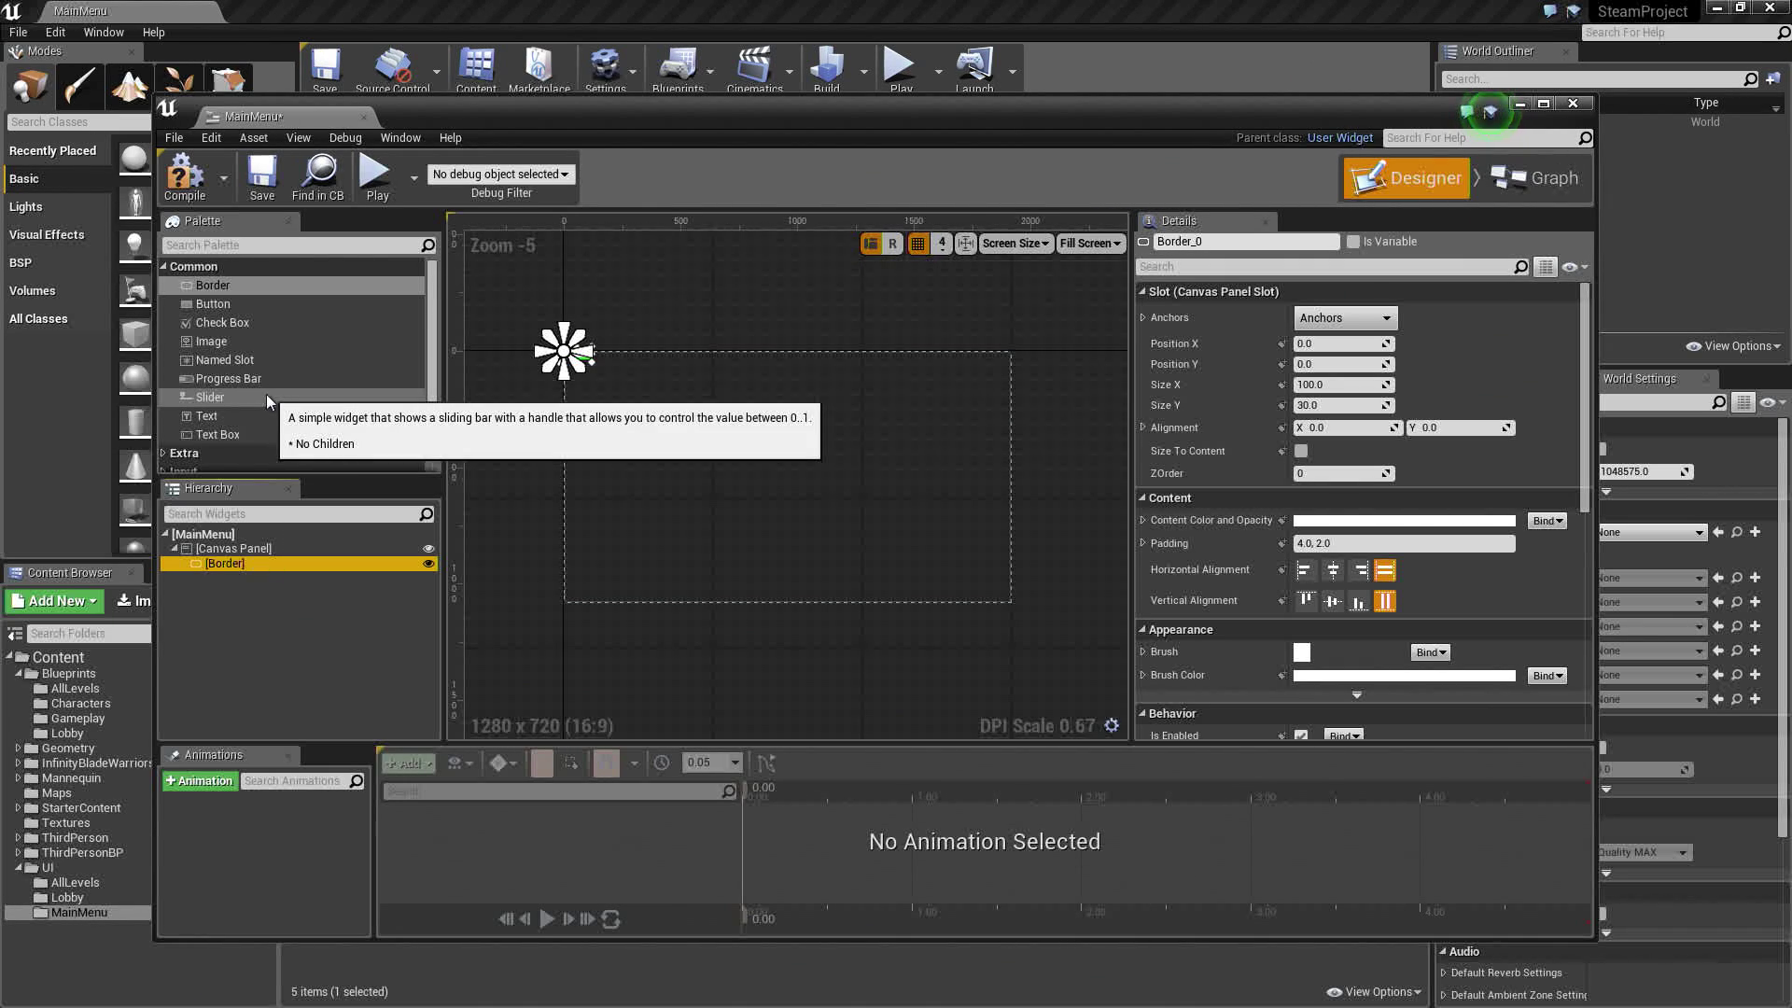
Add a Vertical Box inside the Border and place a Text widget in it
scroll(266, 394, "down", 3)
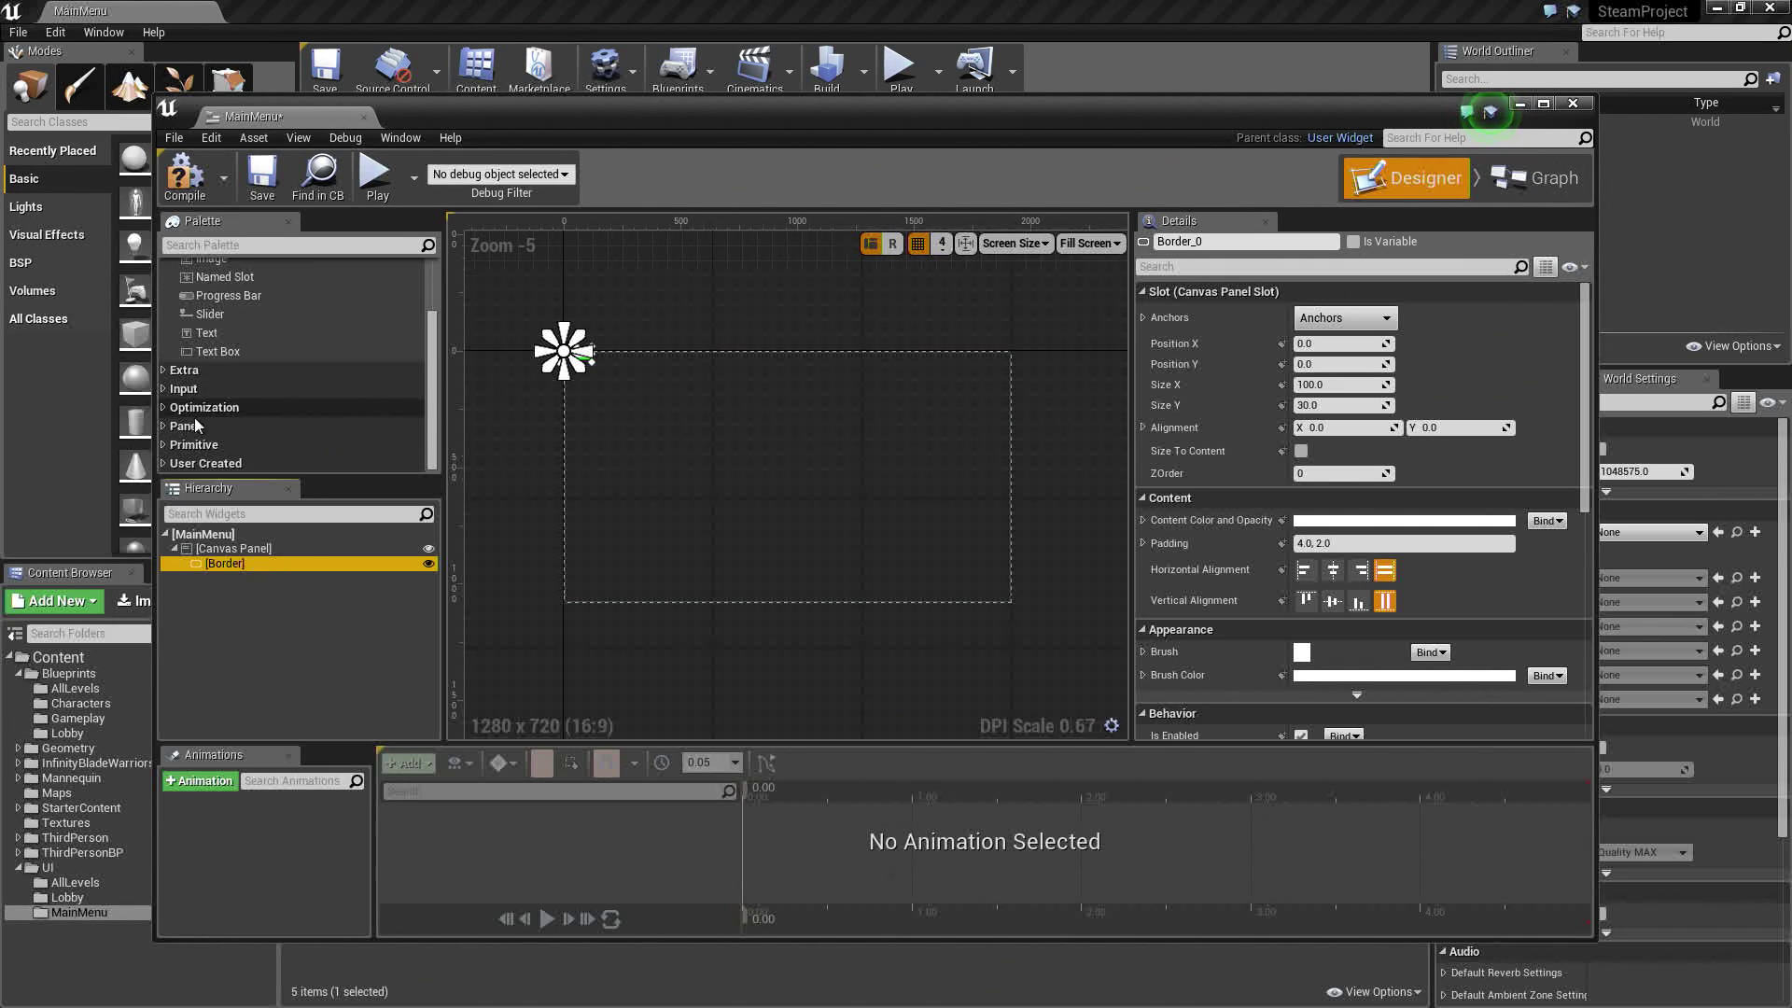
left_click(161, 428)
scroll(288, 383, "down", 4)
scroll(288, 383, "down", 2)
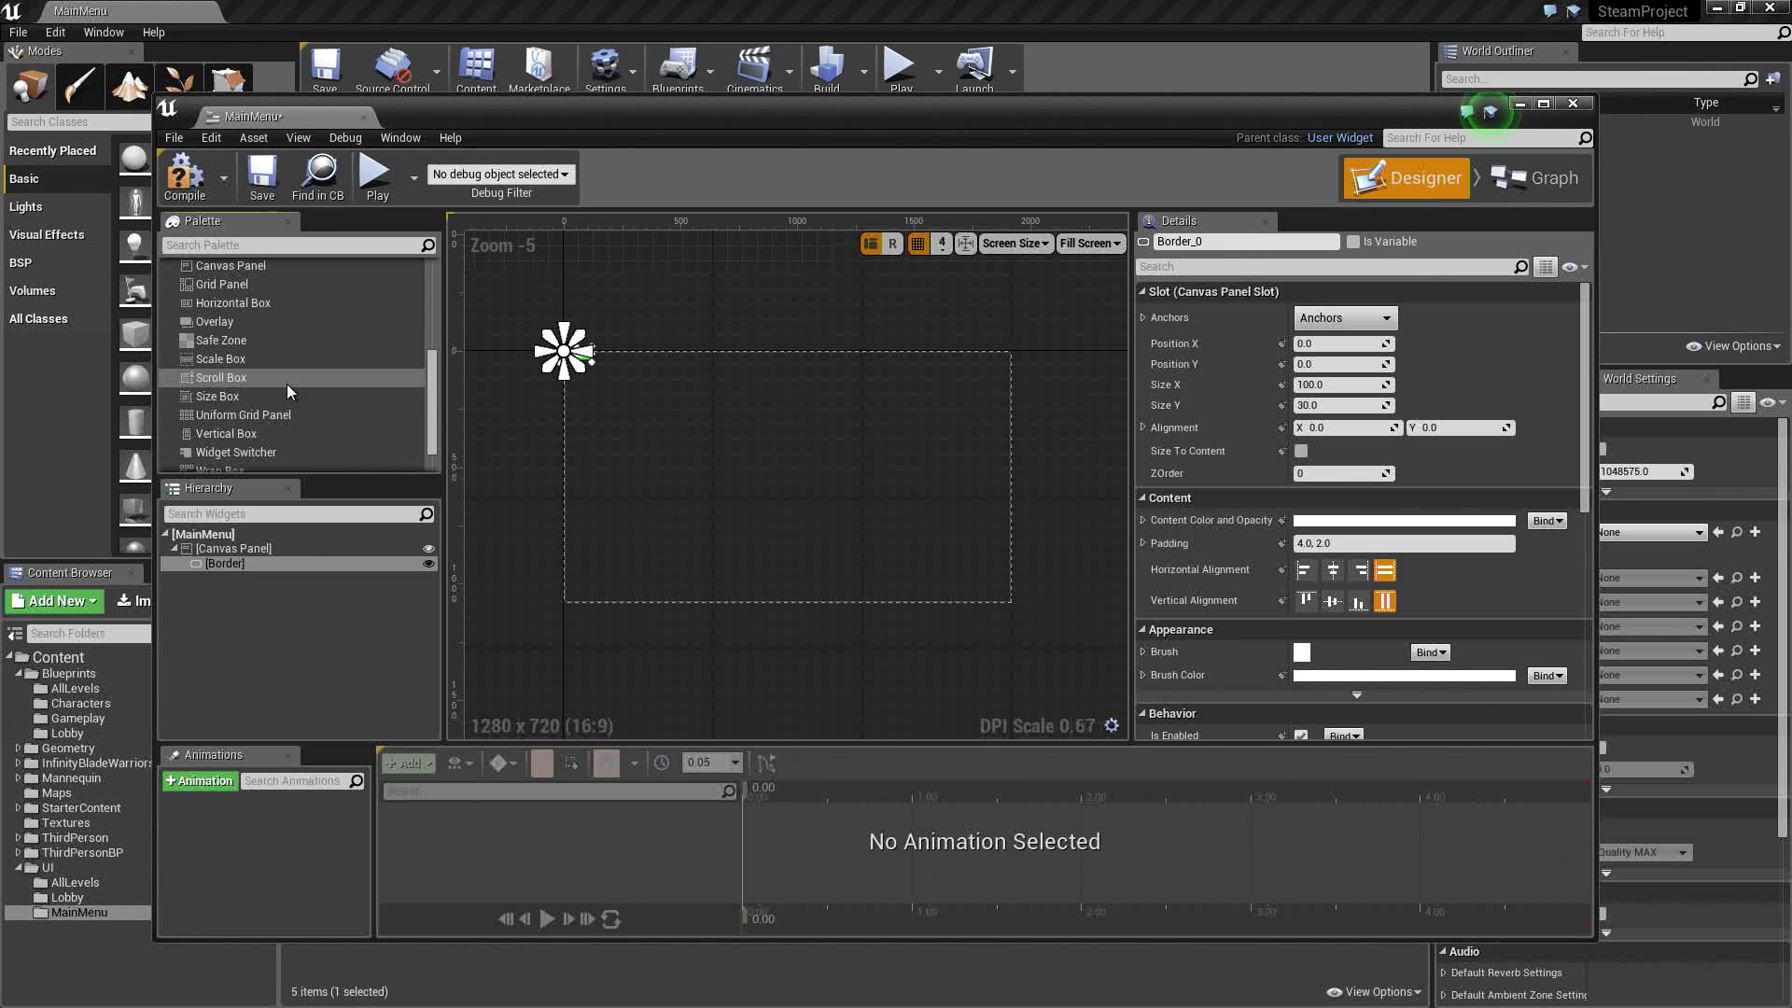
left_click(228, 435)
left_click_drag(228, 439, 244, 562)
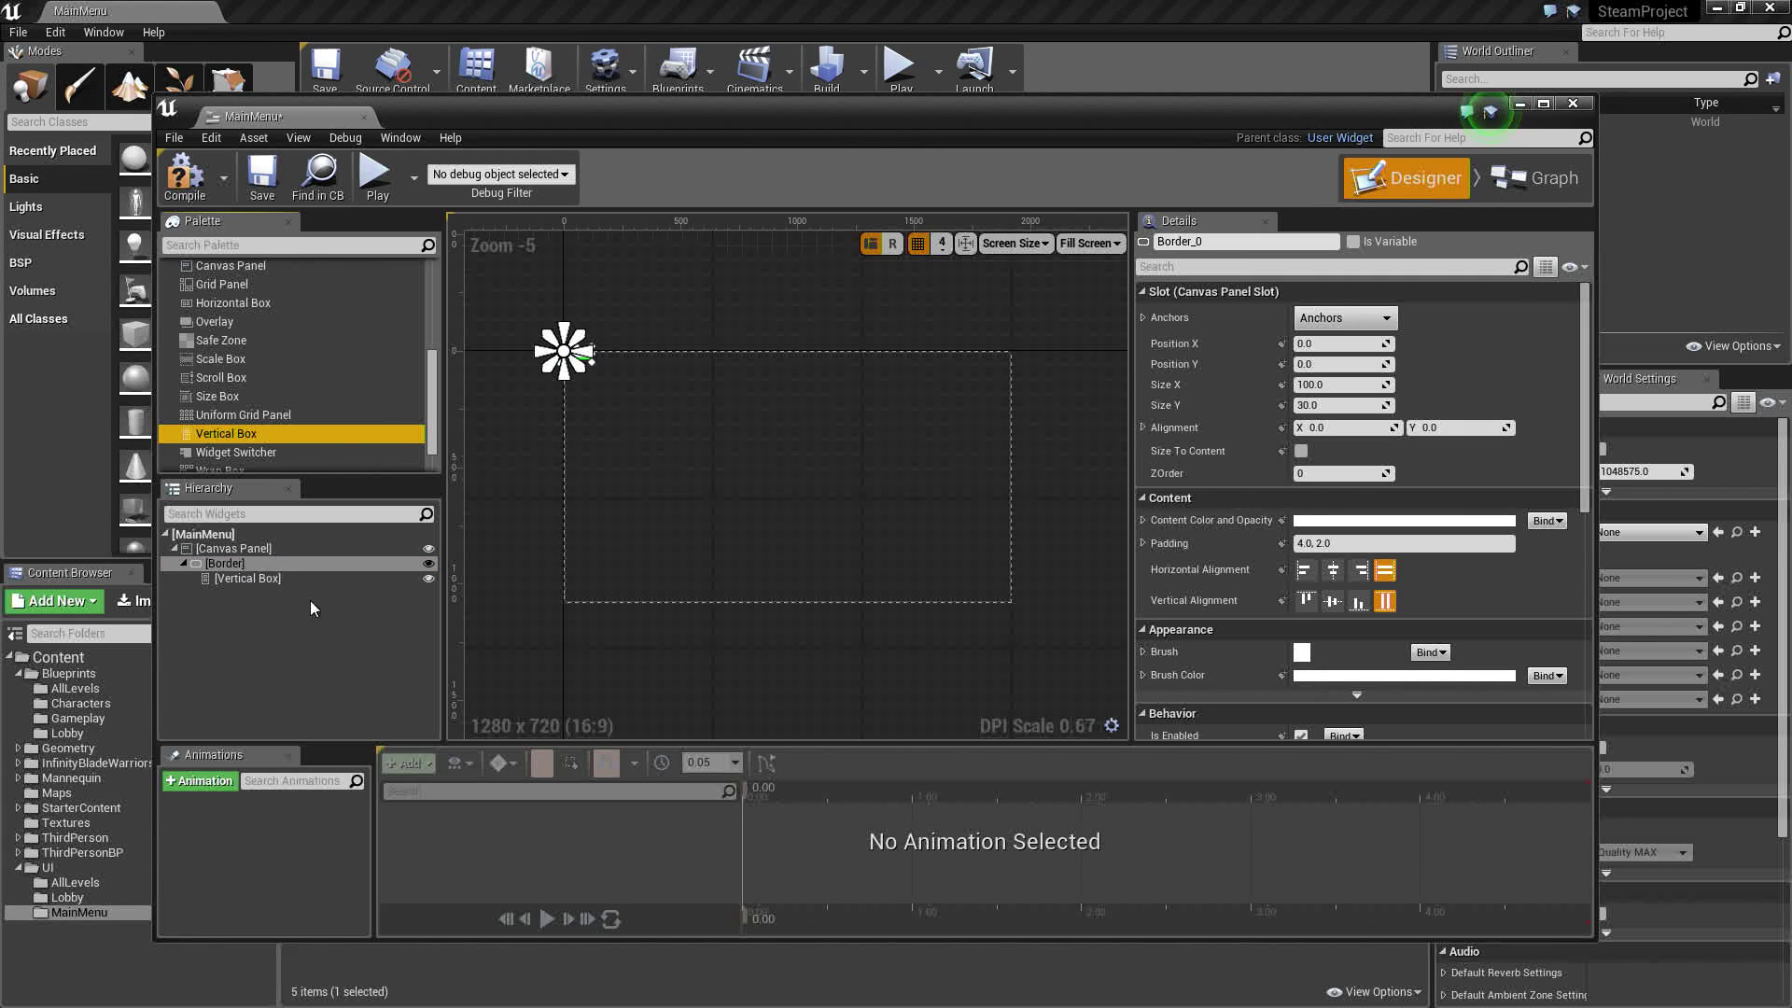
scroll(246, 349, "up", 5)
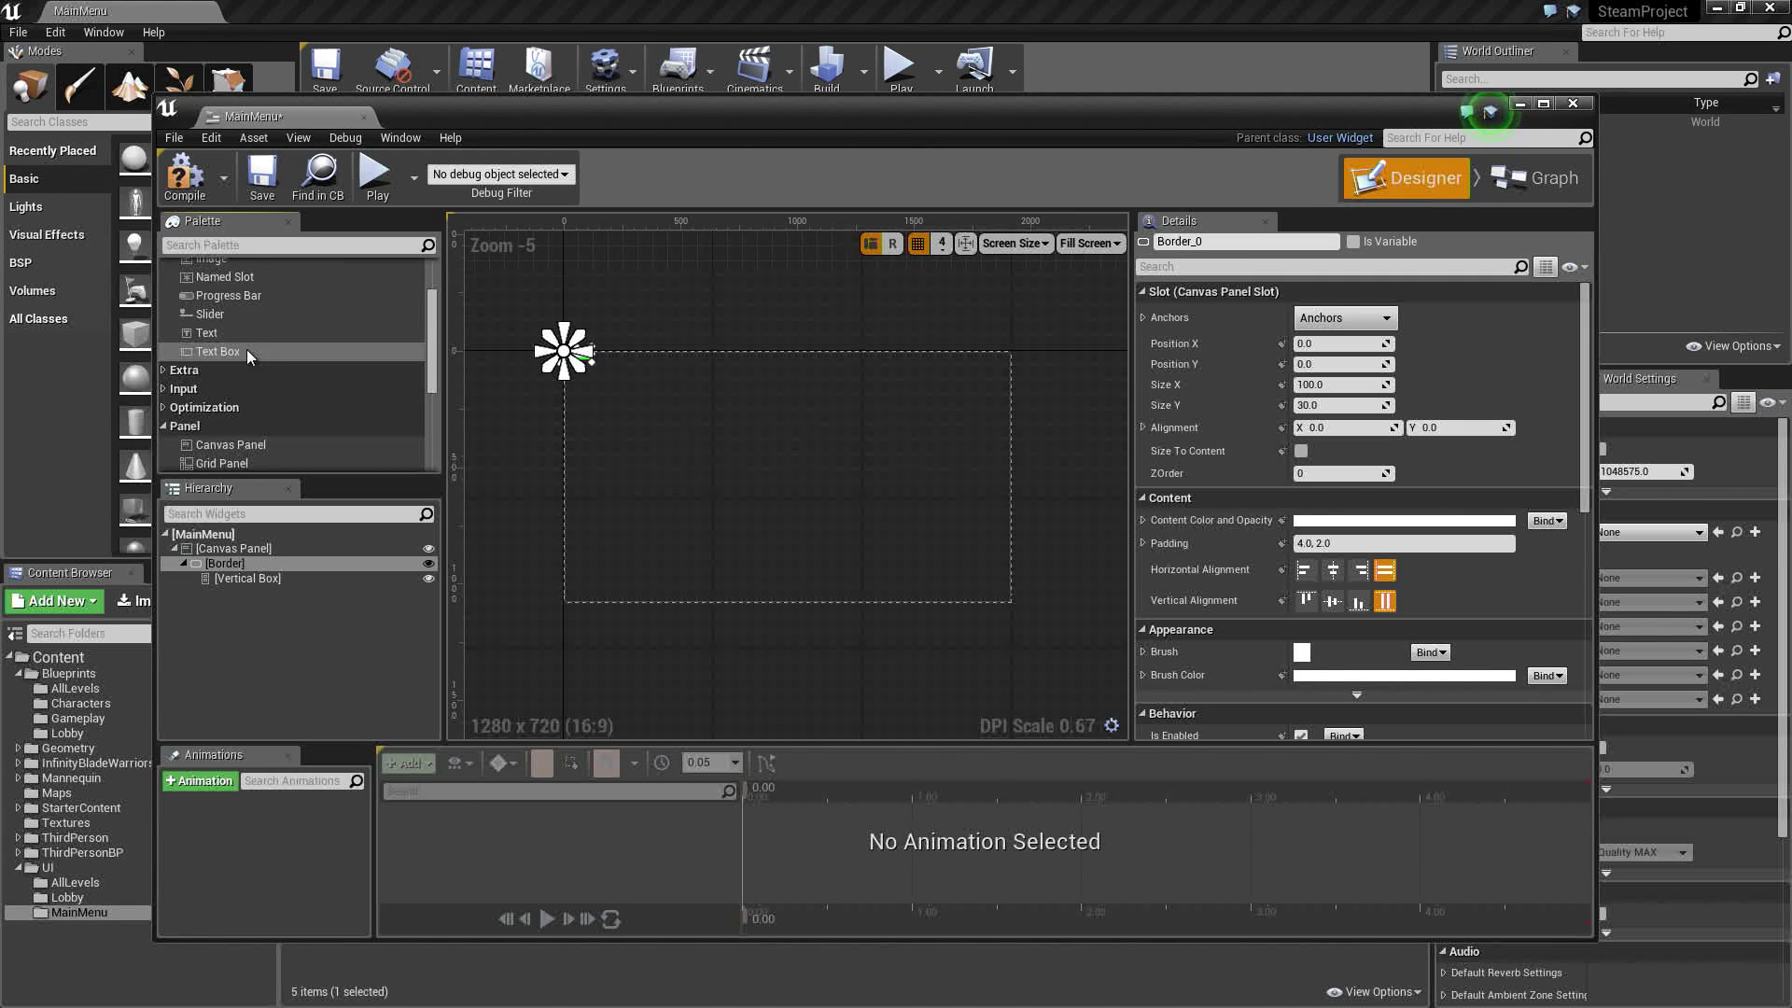
left_click_drag(226, 338, 243, 582)
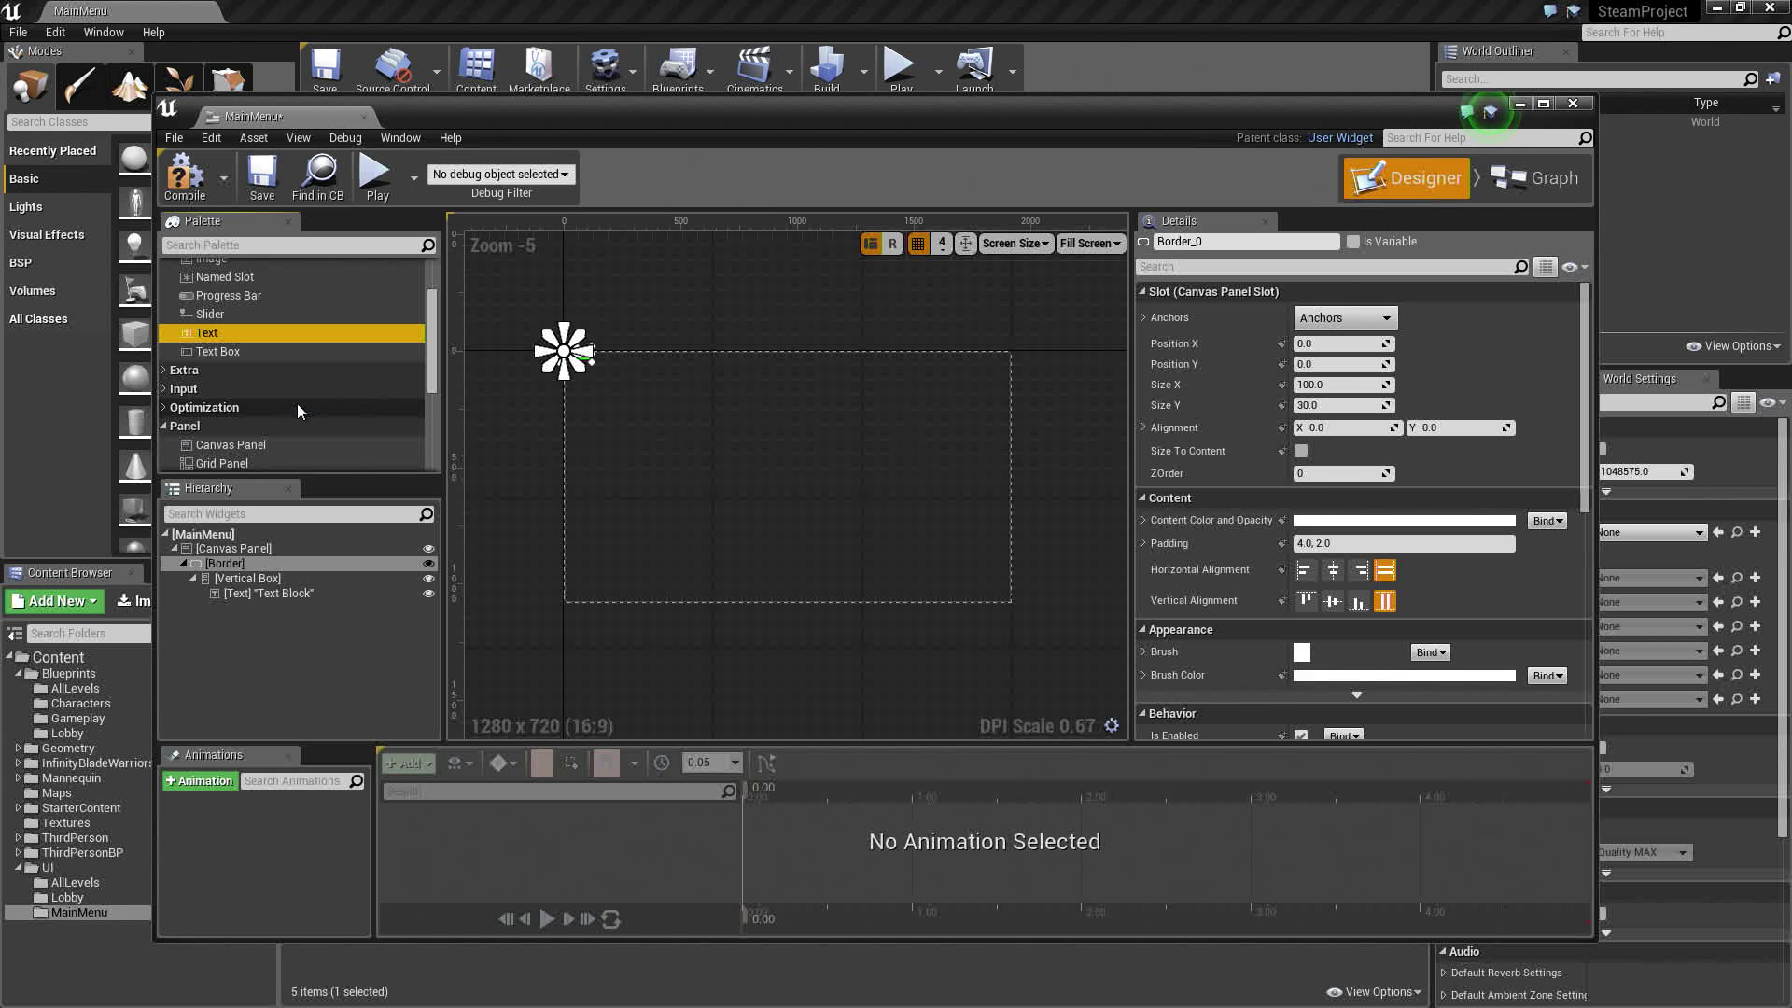
Add a Button below the text in the Vertical Box and nest a Text widget inside the button
scroll(289, 408, "up", 4)
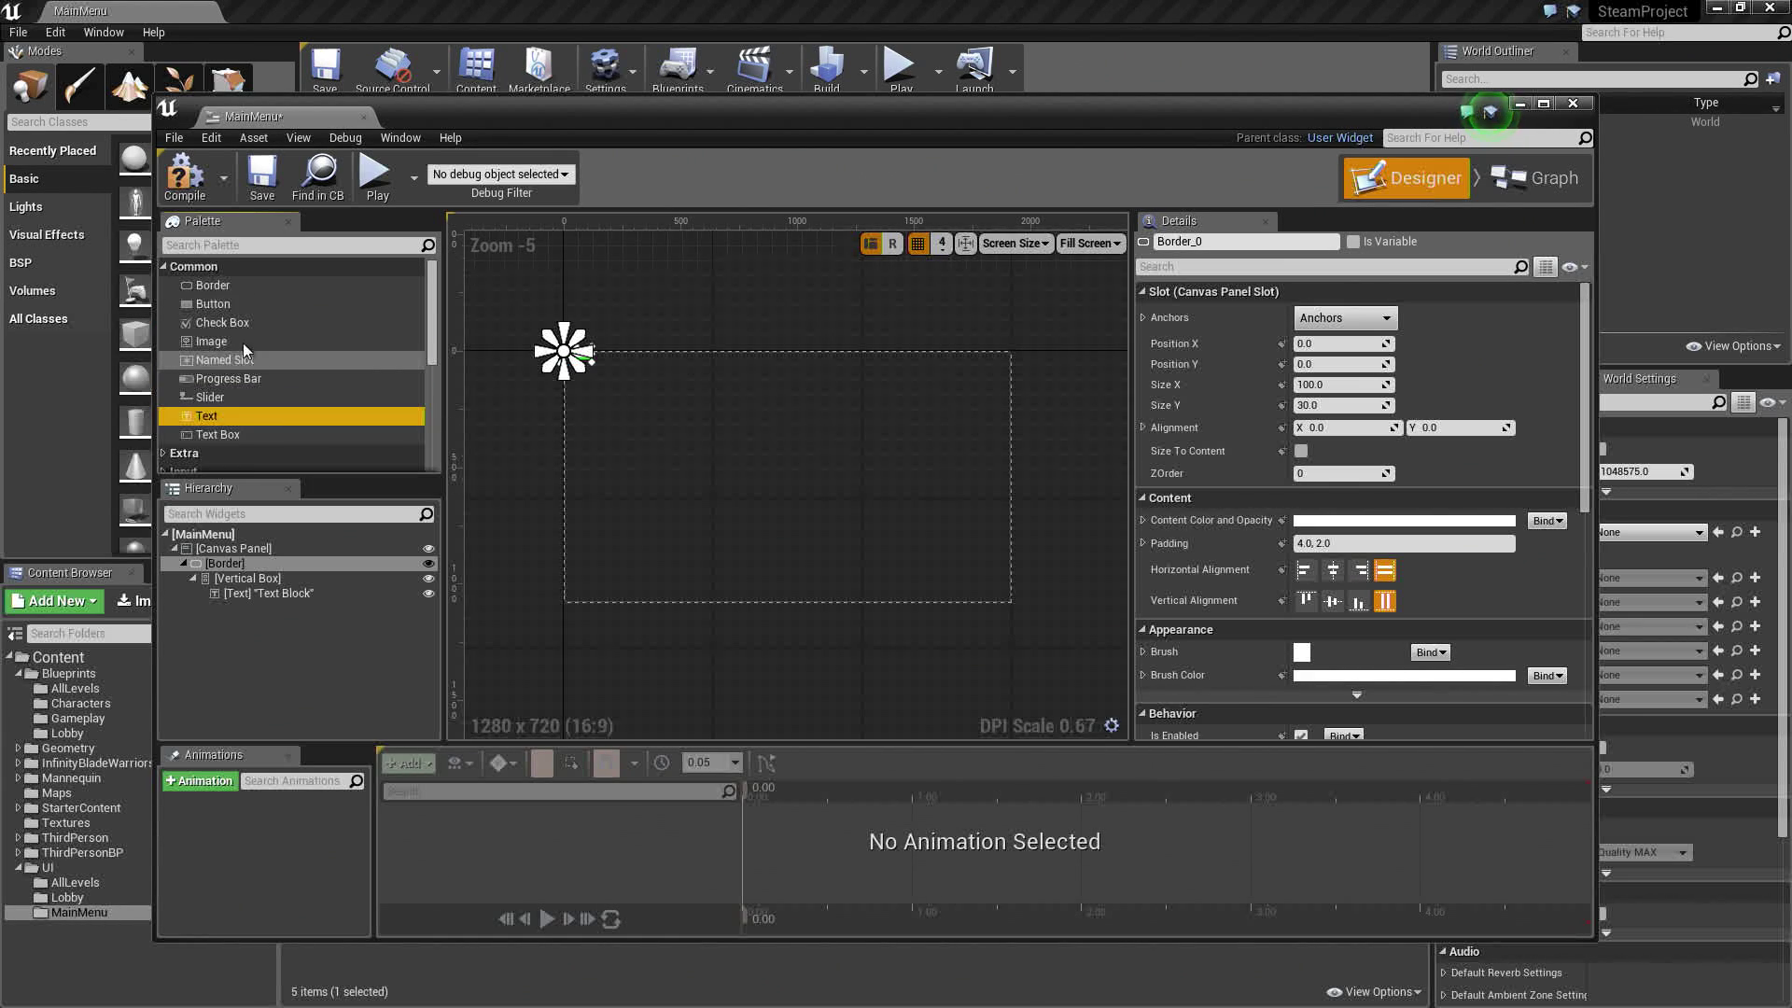
left_click(209, 306)
left_click_drag(204, 316, 256, 583)
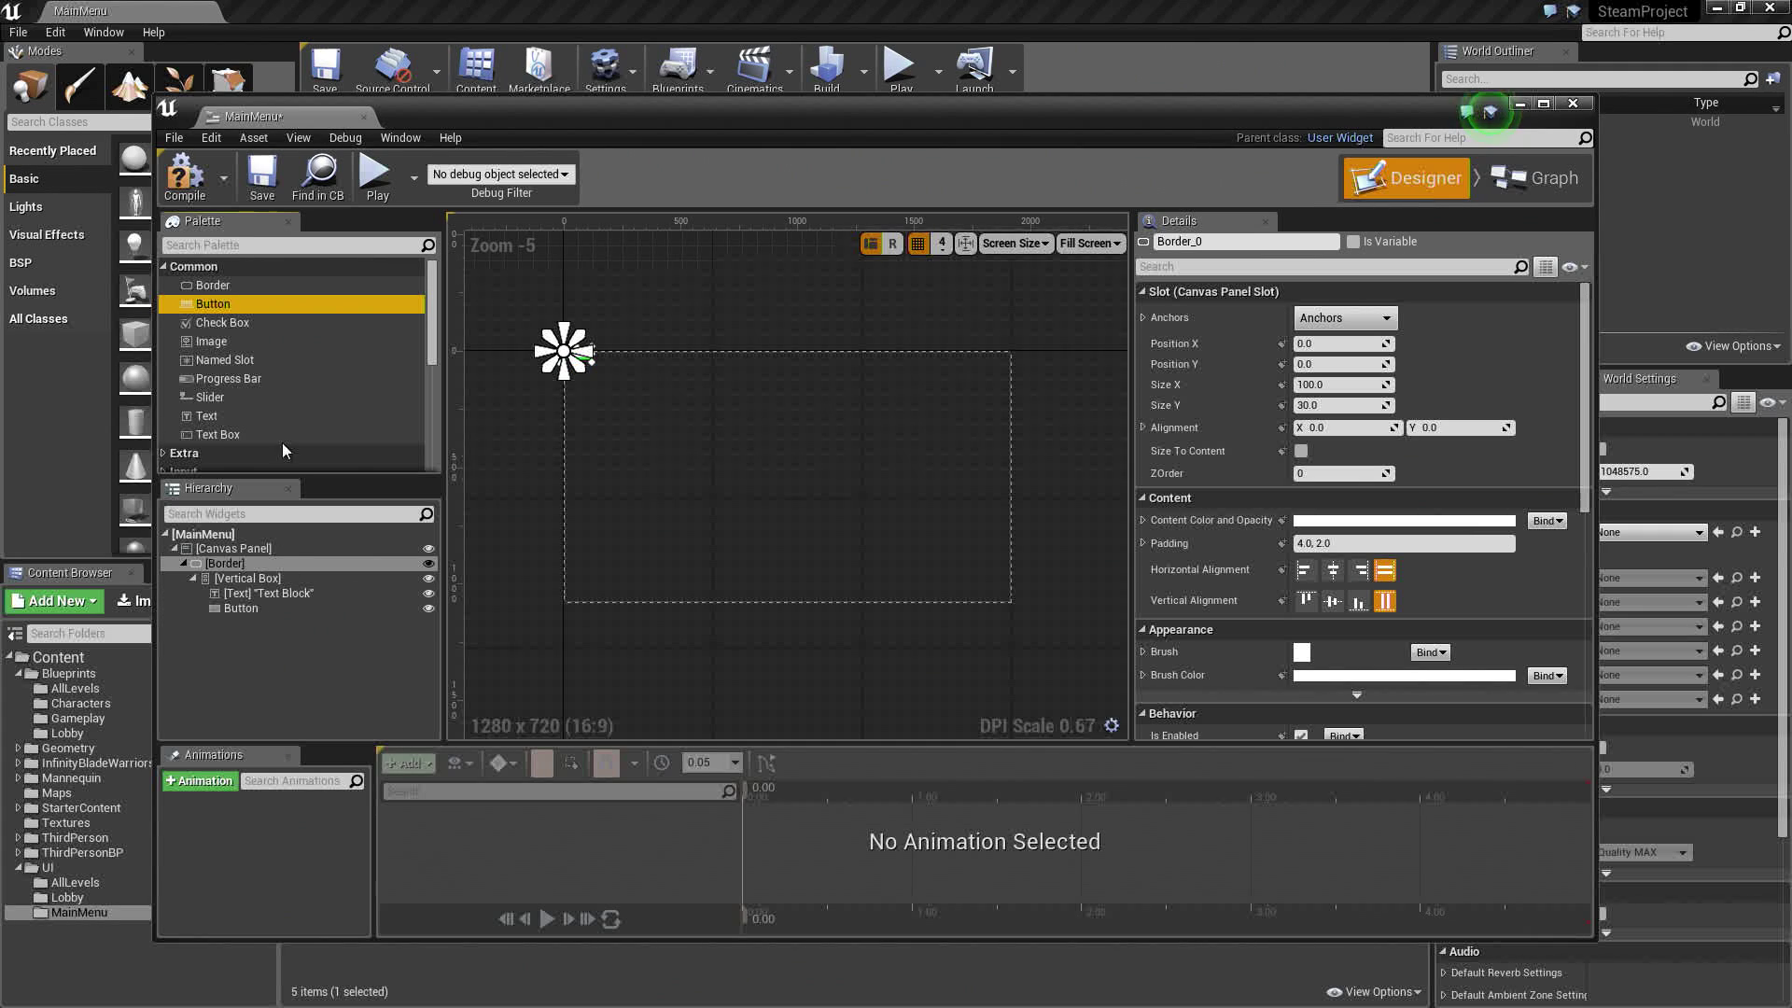
left_click_drag(222, 414, 250, 616)
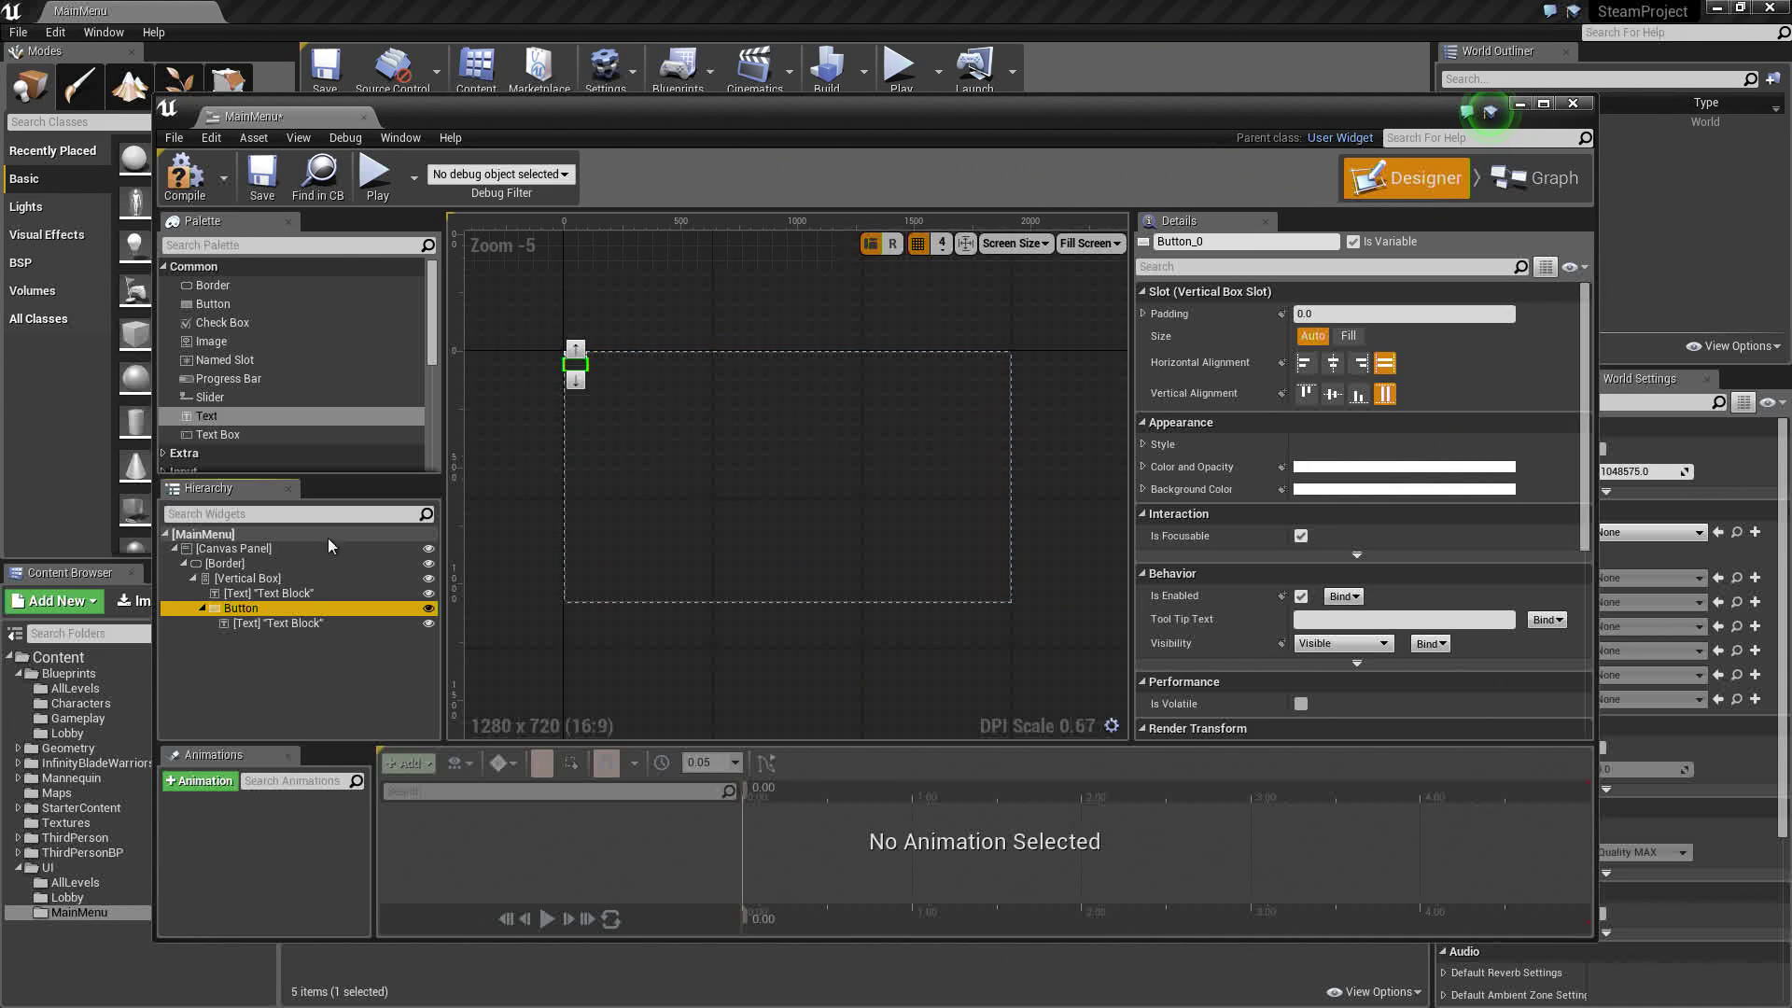
Paste three copies of the Button into the Vertical Box and collapse all four buttons in the hierarchy
left_click(262, 579)
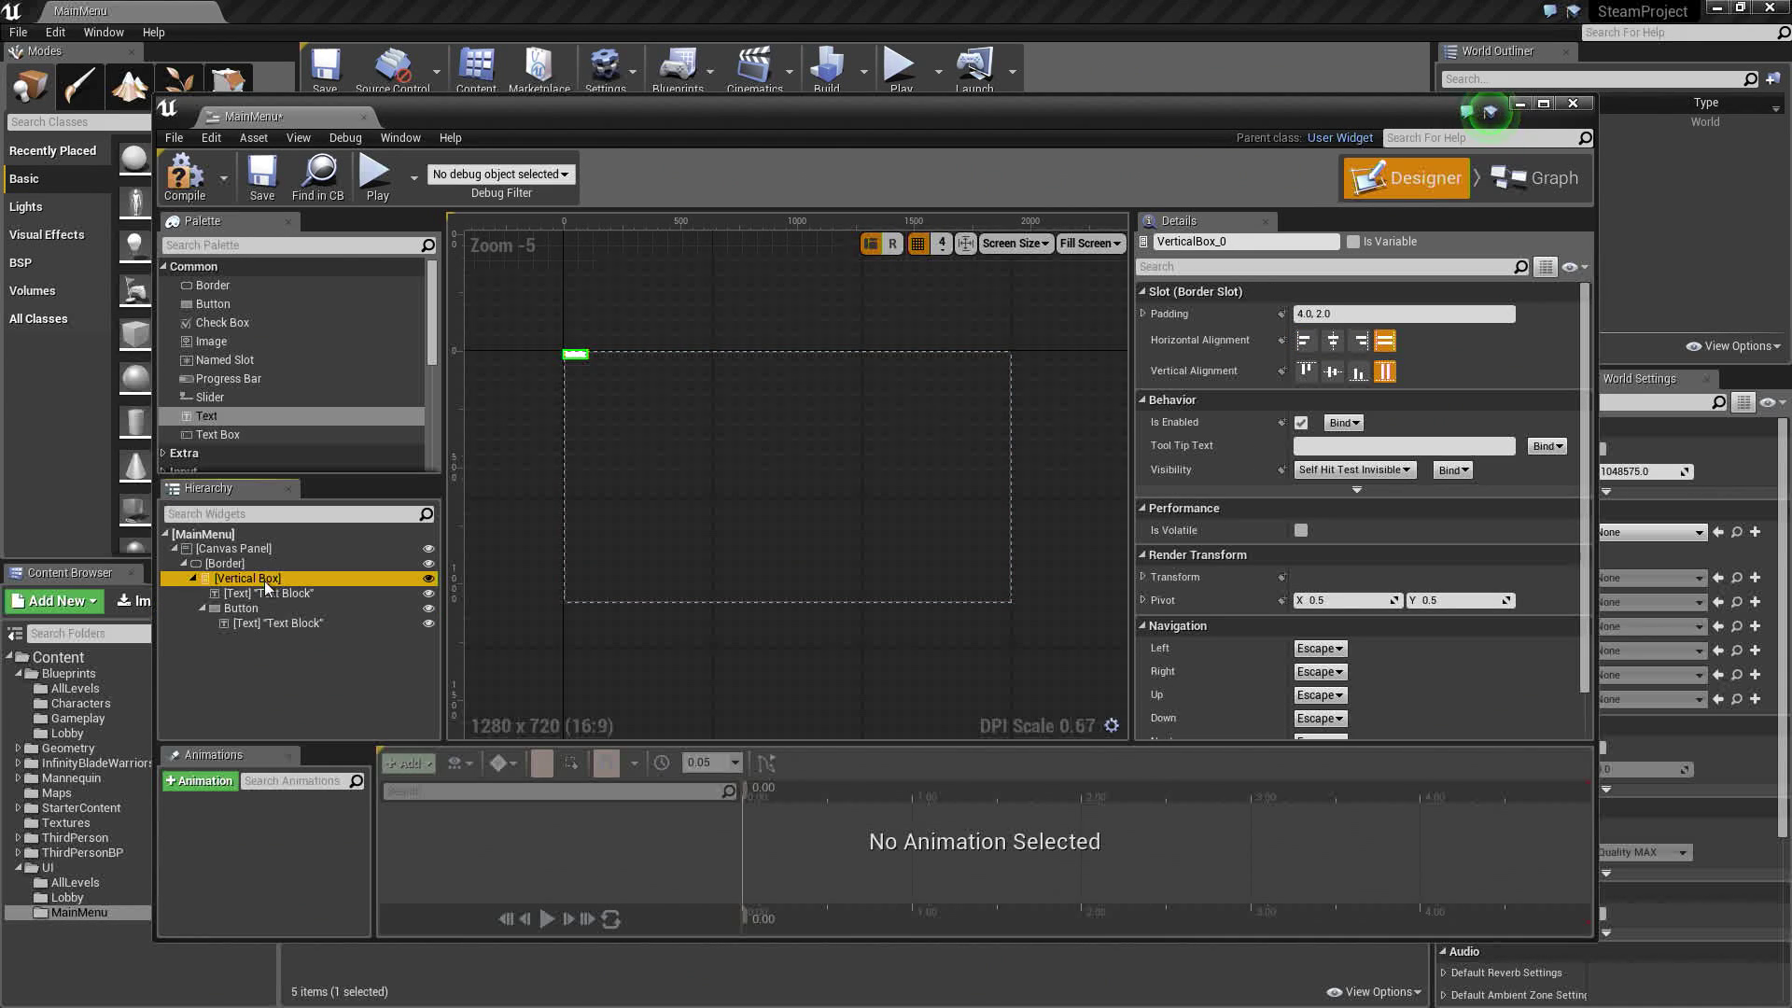
key("ctrl+v")
key("ctrl+v")
key("ctrl+v")
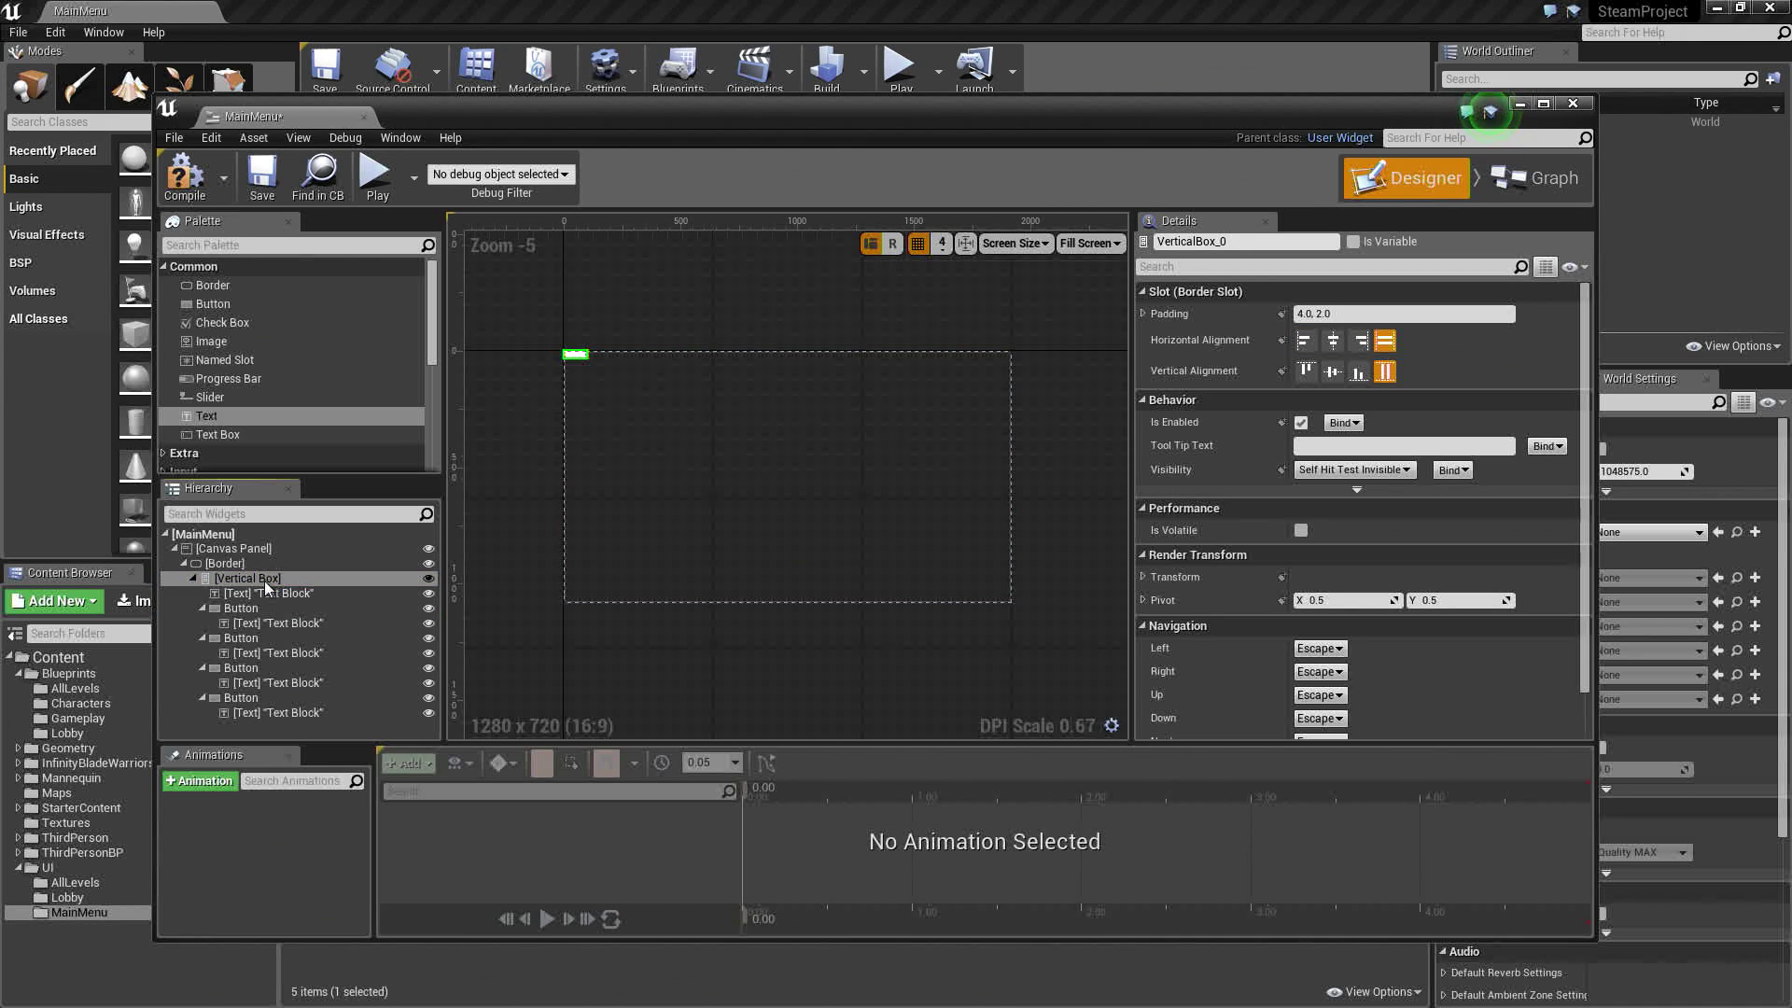
left_click(201, 607)
left_click(202, 622)
left_click(202, 638)
left_click(202, 653)
Enlarge the Border to about 649 by 210 in the middle of the canvas and anchor it to the center
left_click(250, 594)
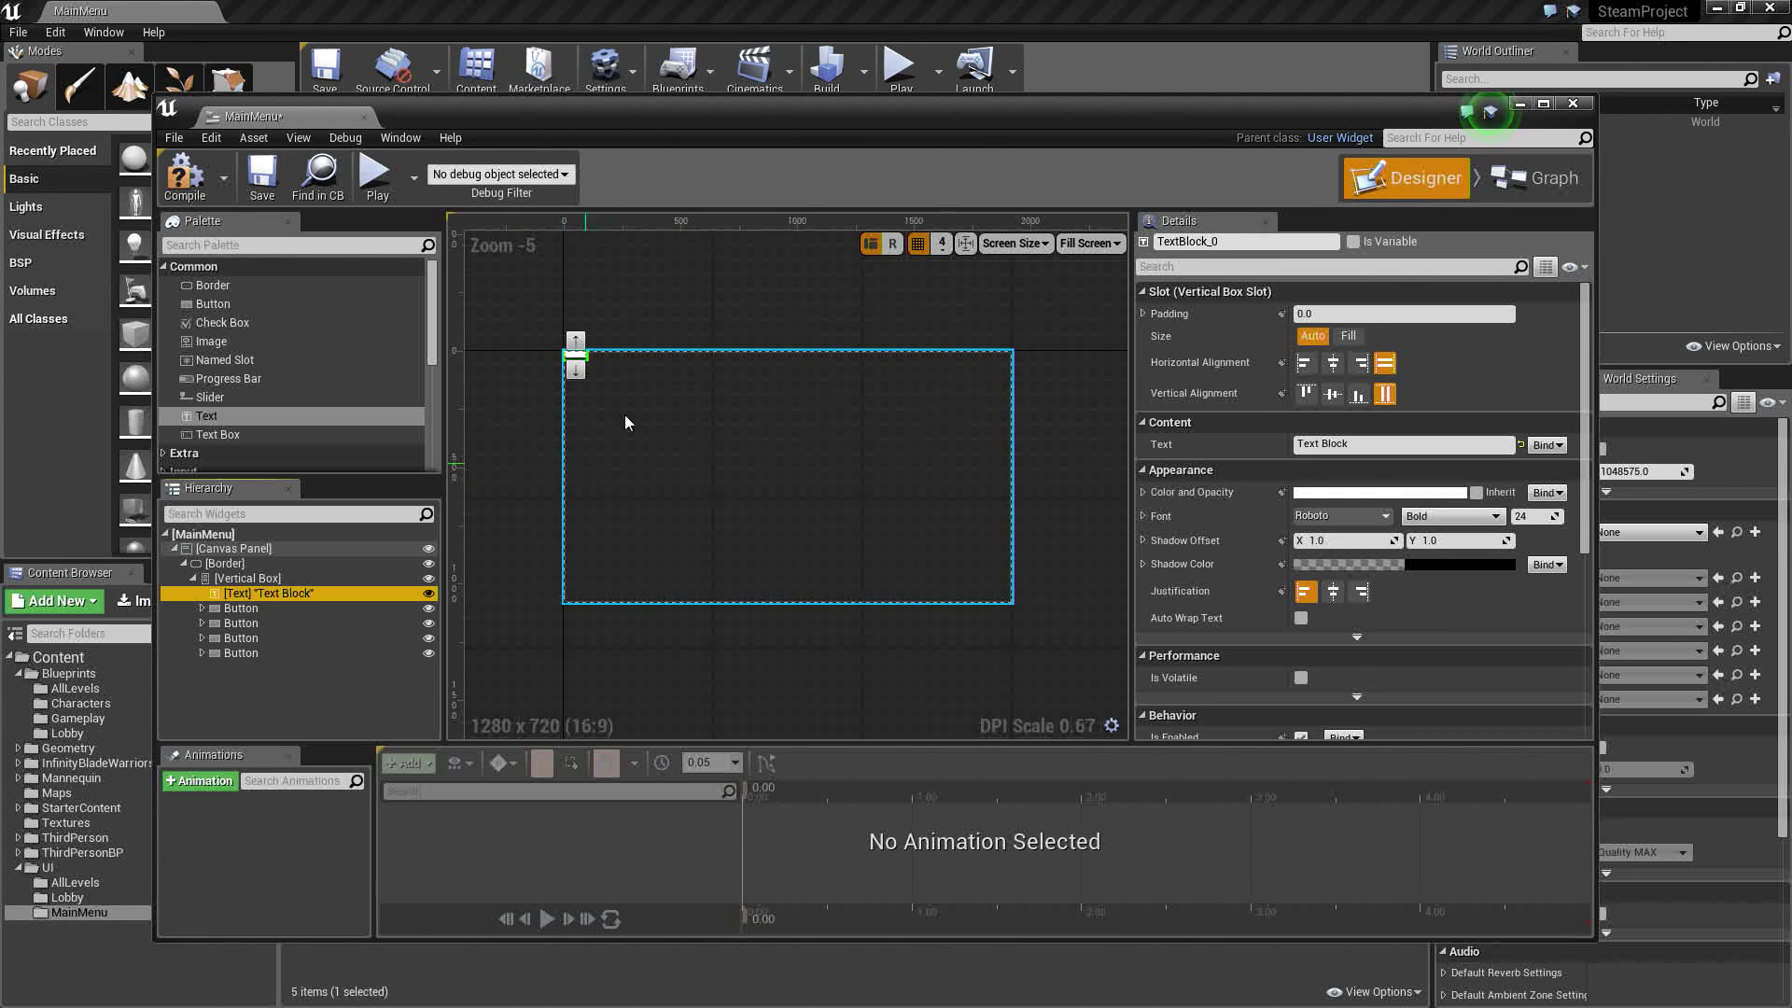
left_click(227, 564)
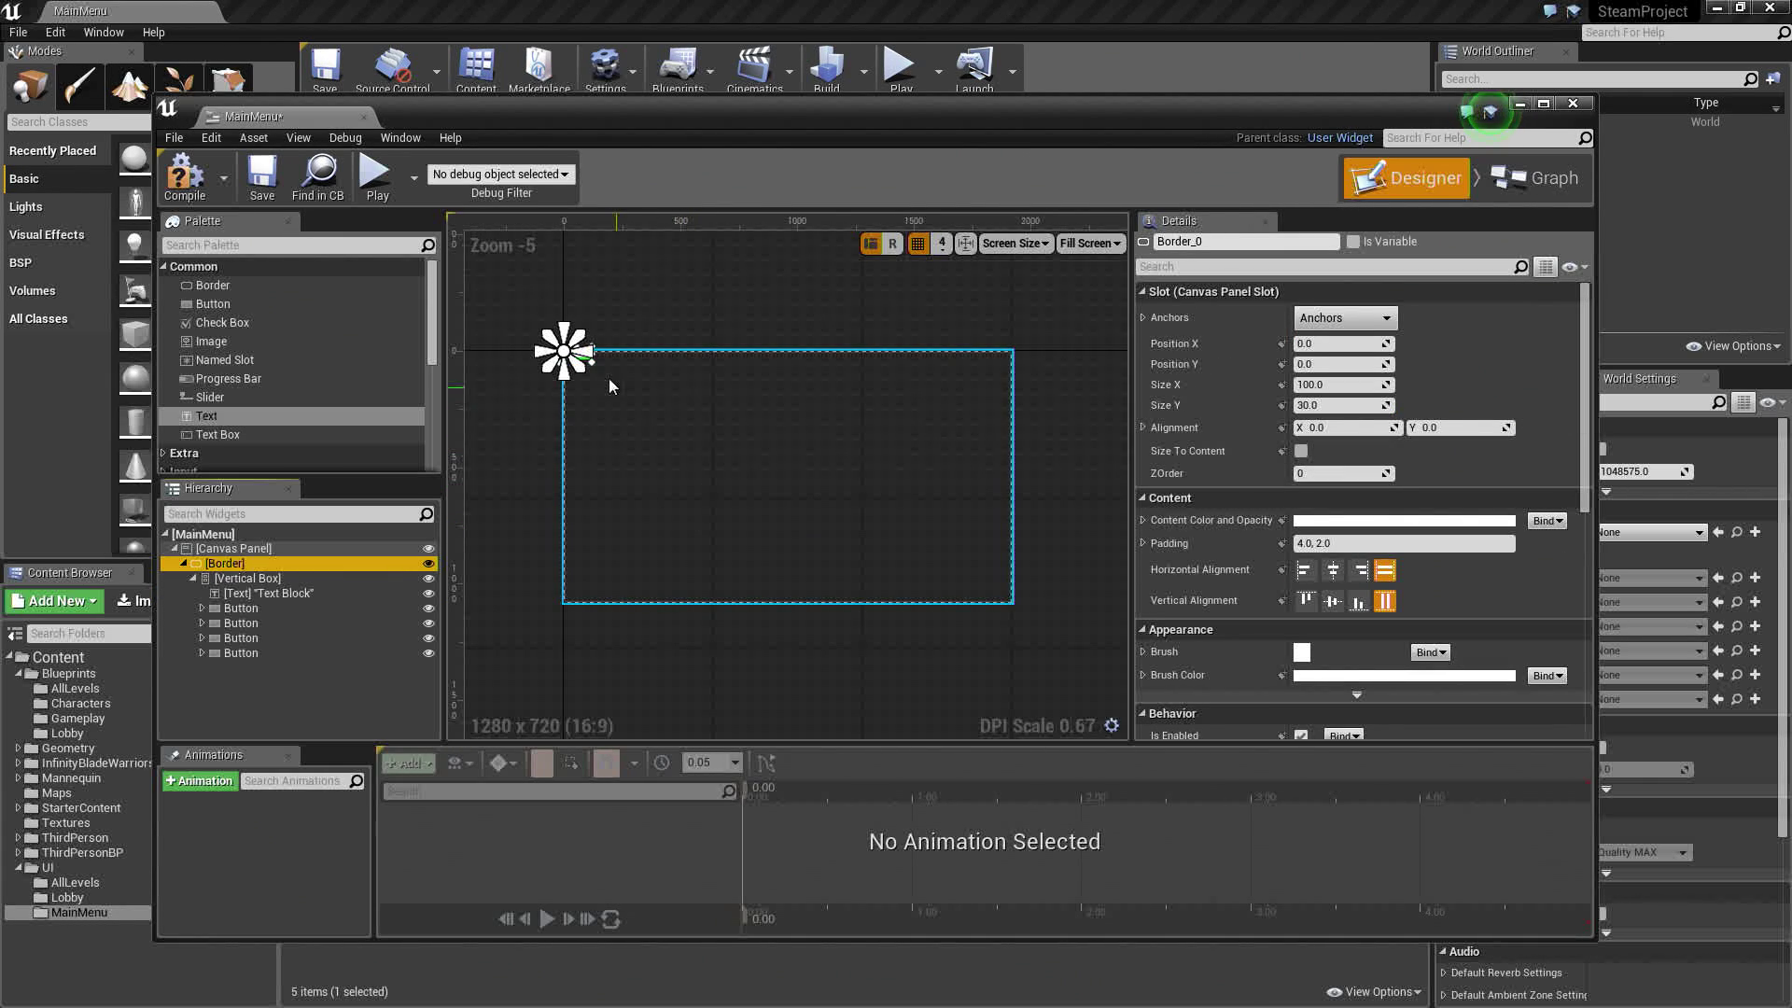
left_click_drag(585, 364, 808, 450)
left_click(1380, 320)
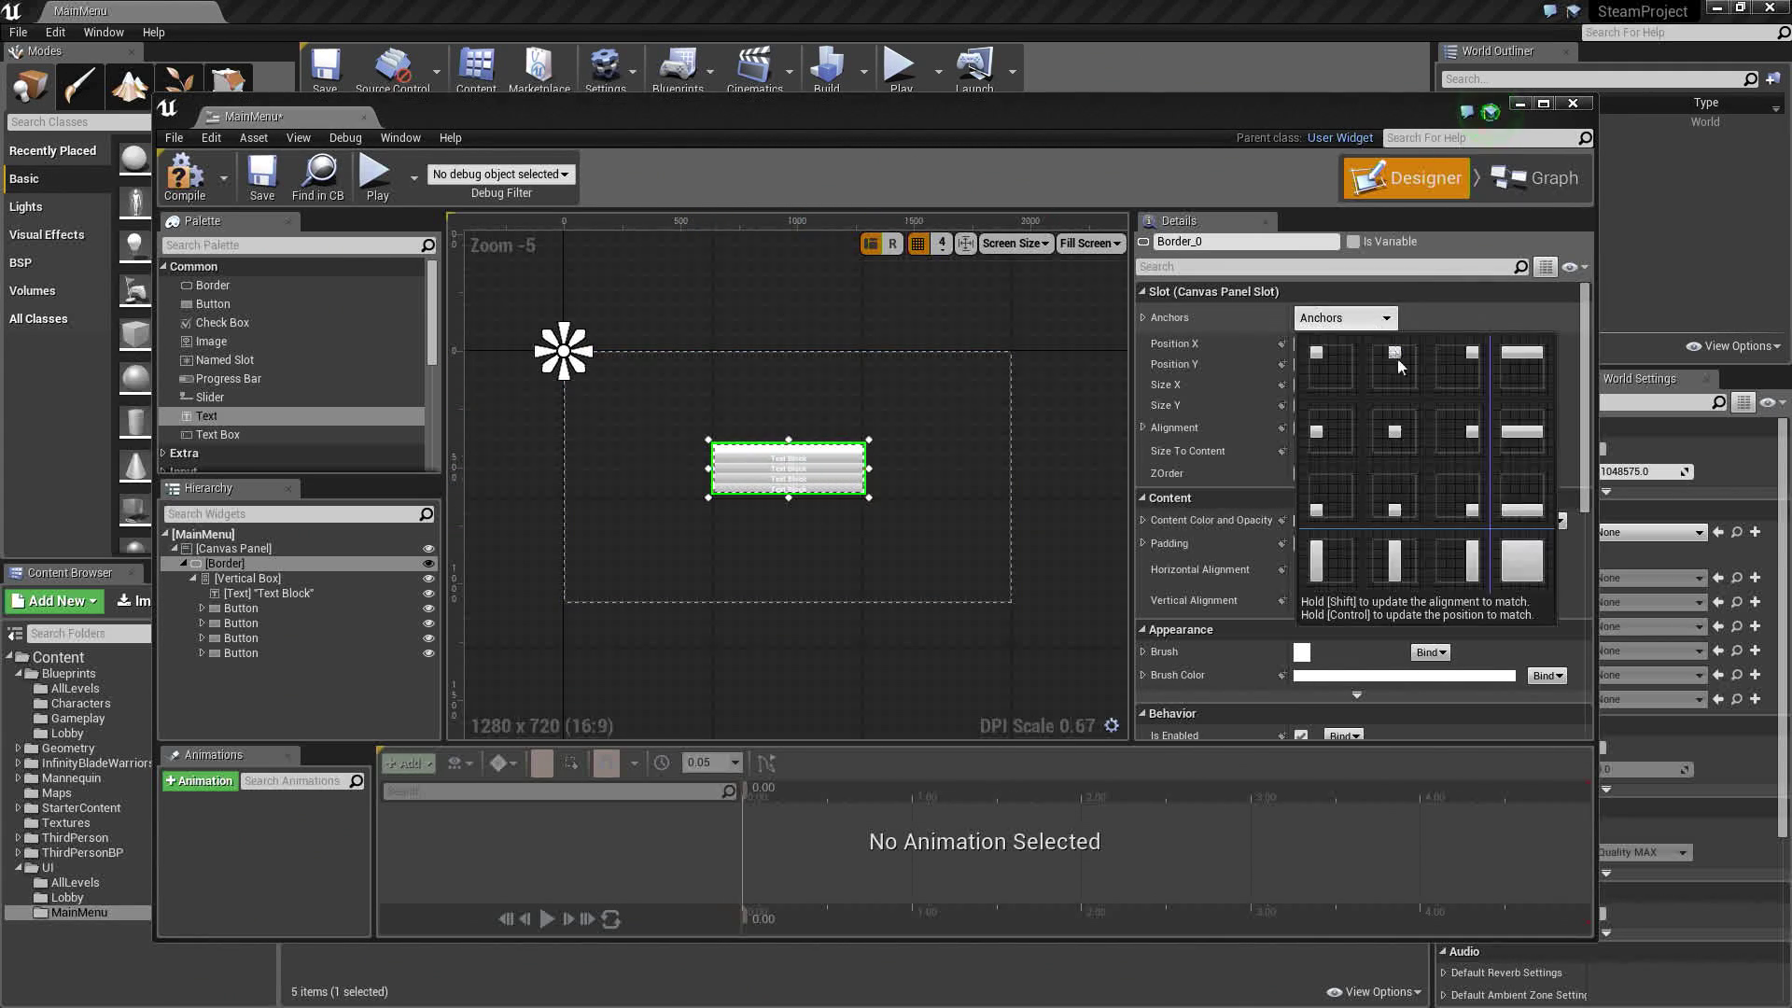
left_click(1408, 429)
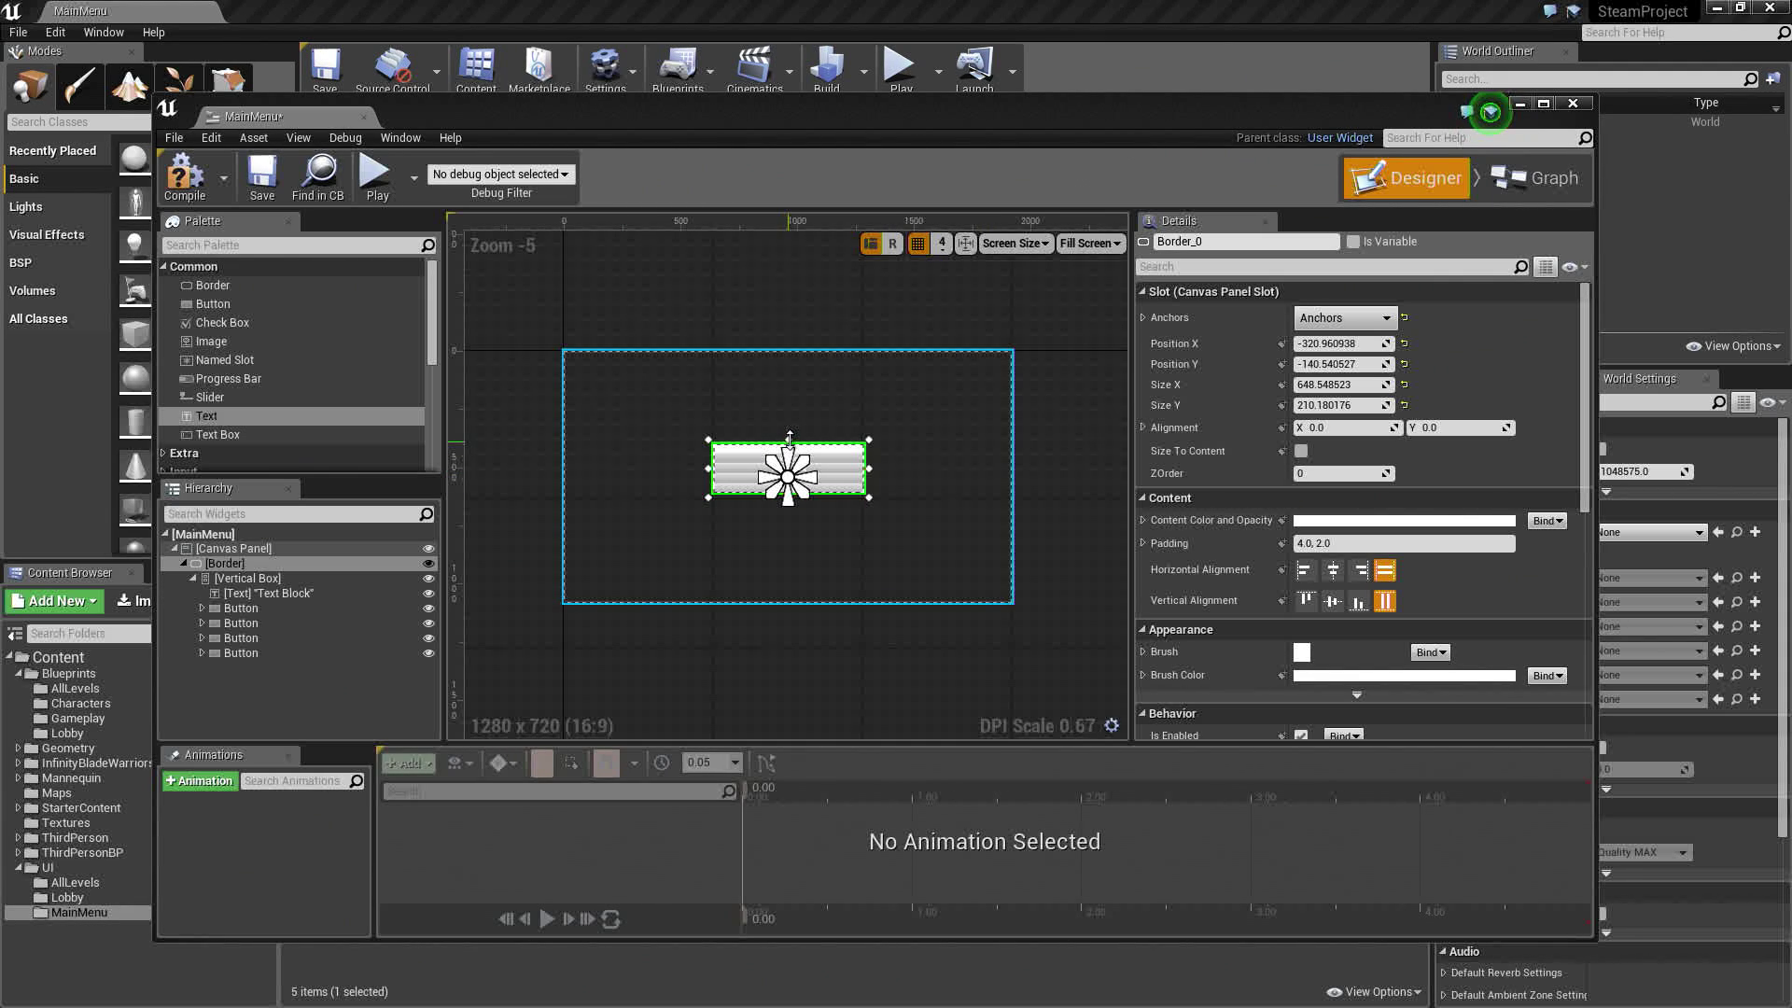
Set the Border's brush color to black at half opacity, with R, G and B at 0 and A at 0.5
left_click(225, 563)
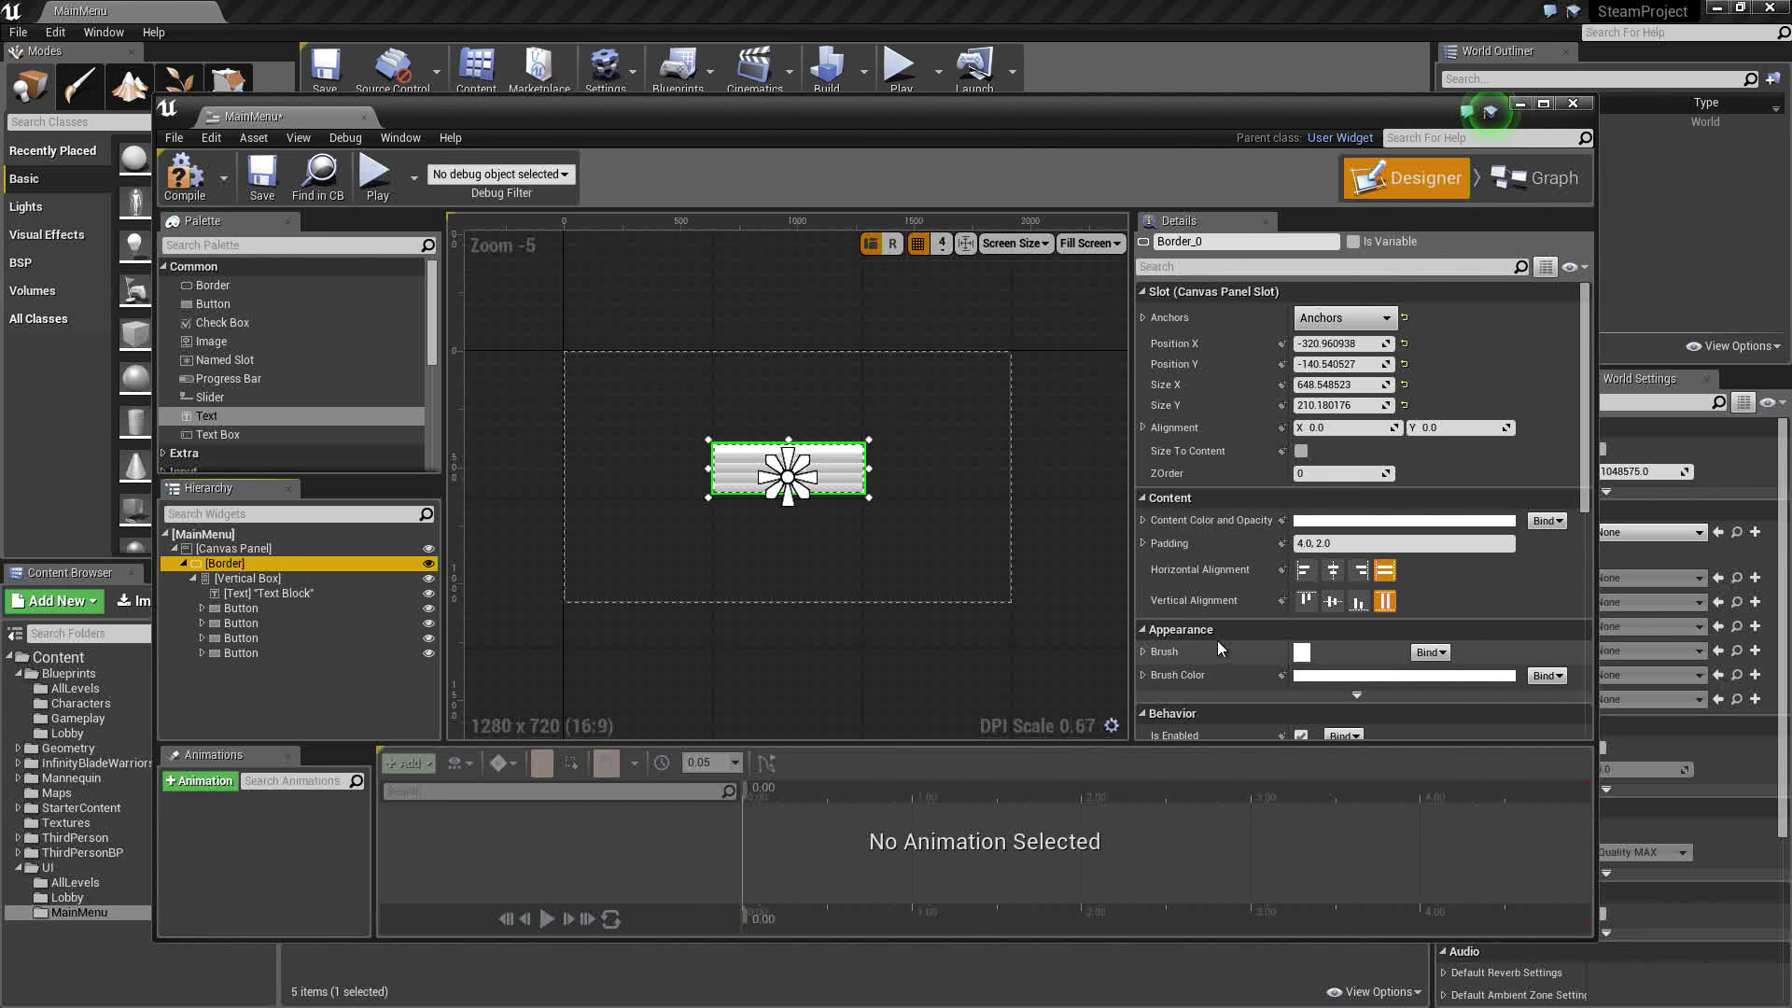
scroll(1217, 640, "down", 2)
left_click(1142, 587)
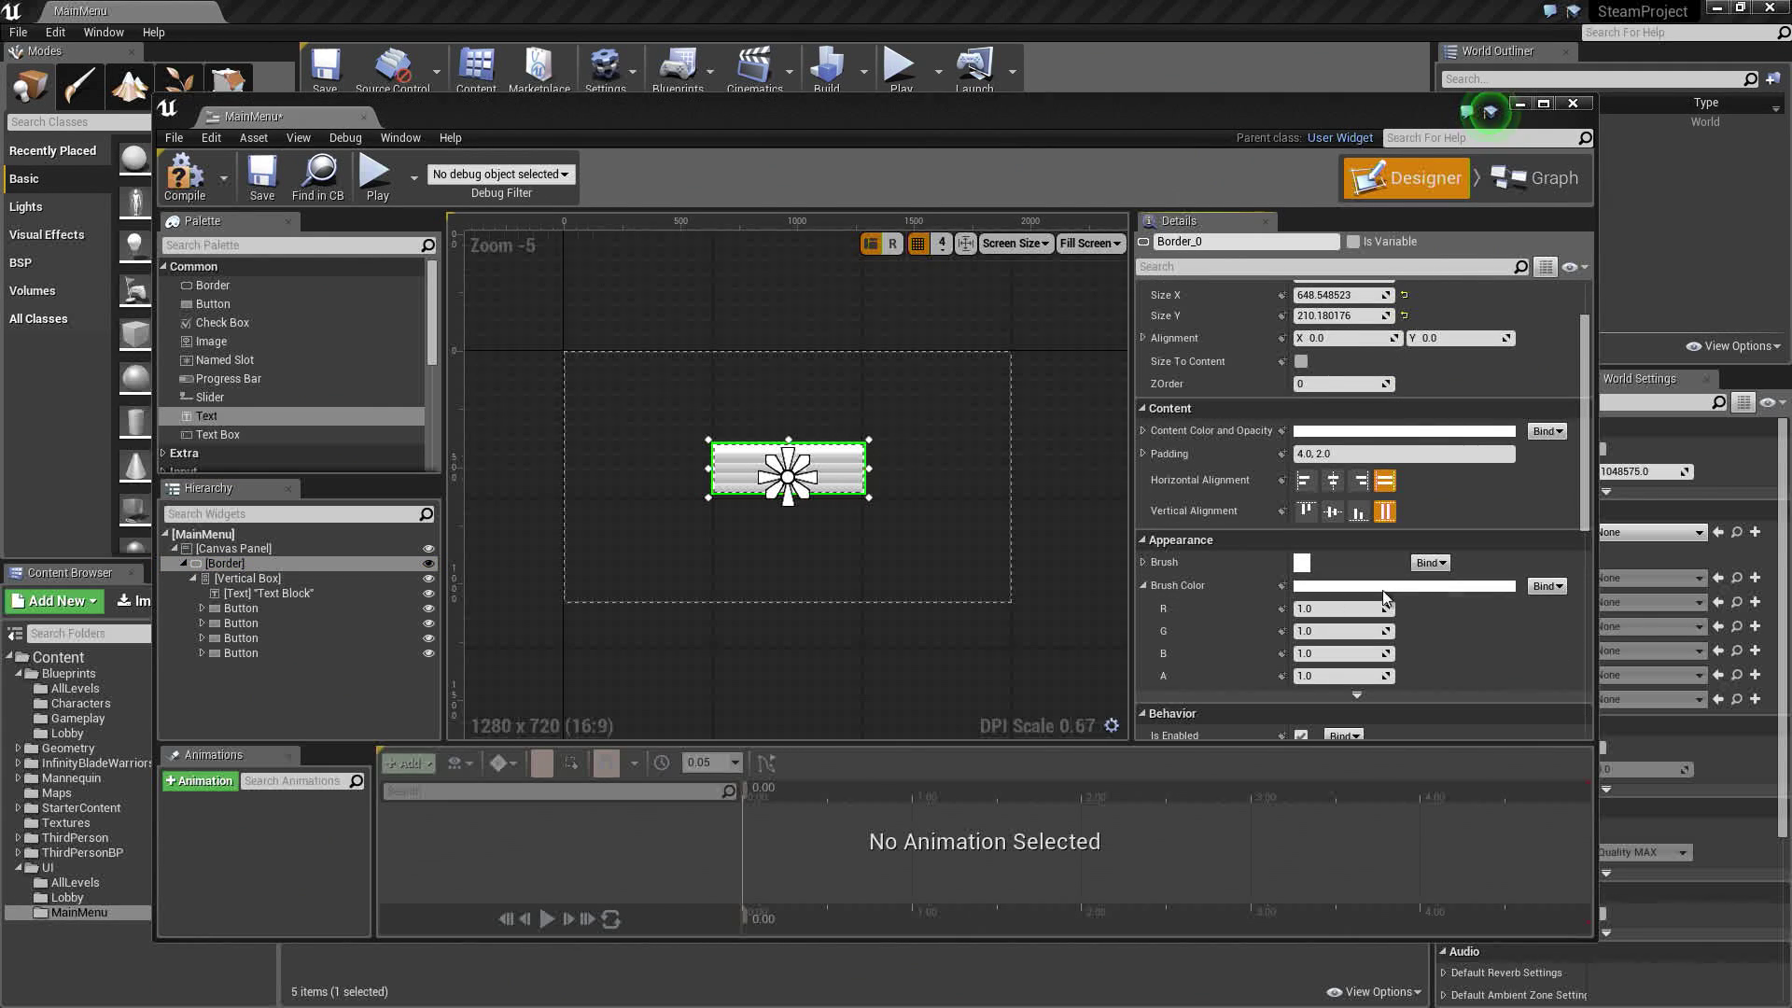
left_click(1383, 588)
left_click(1754, 609)
left_click(1349, 611)
type("0")
key("Tab")
type("0")
key("Tab")
type("0")
key("Tab")
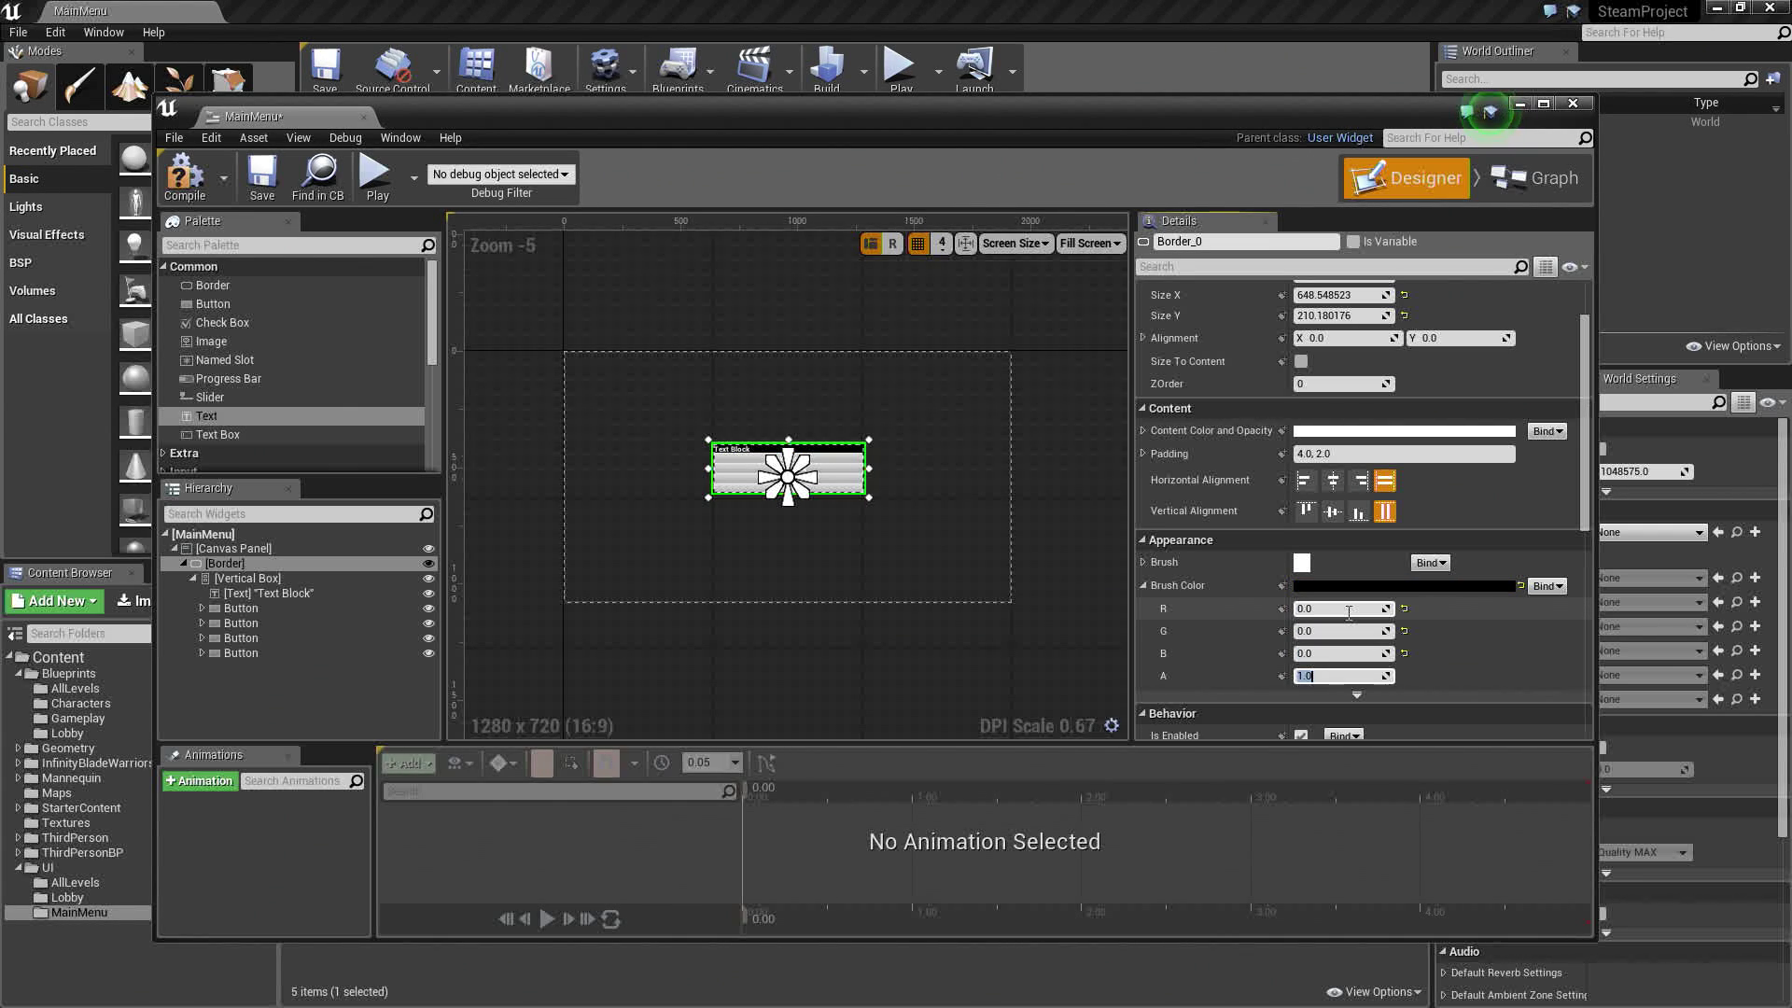
key("BackSpace")
key("Return")
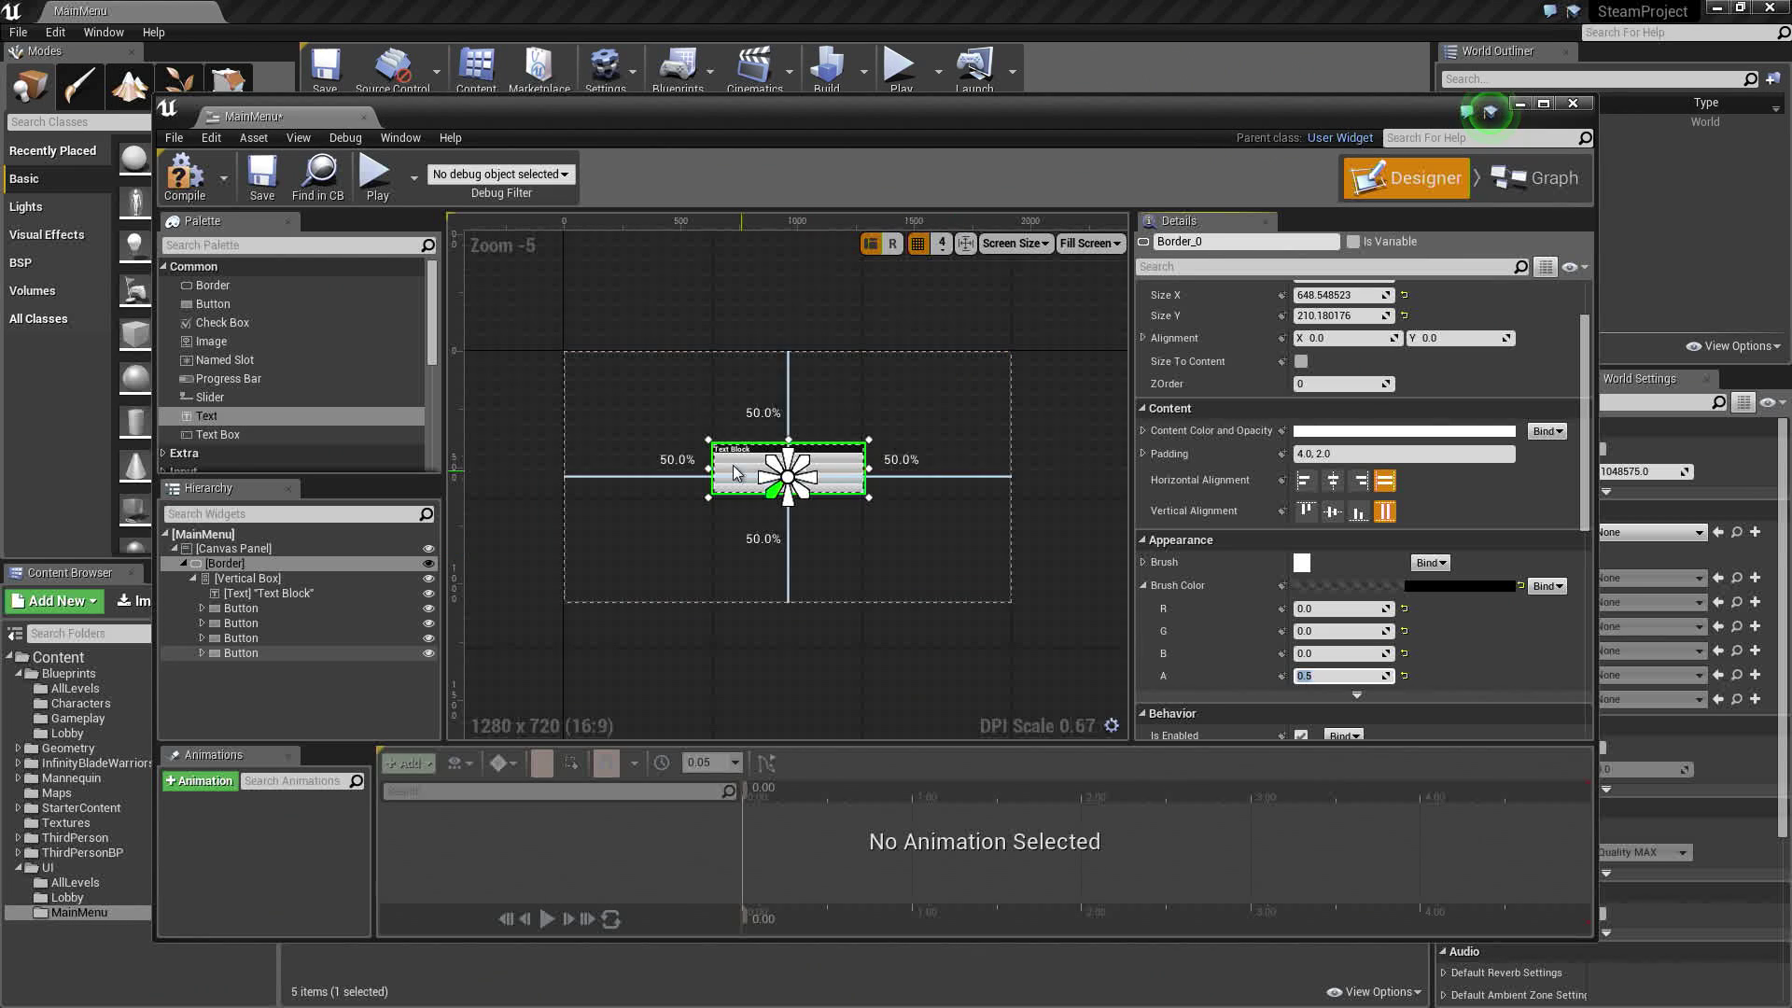
Change the text of the title block above the buttons to "Main Menu"
scroll(731, 465, "up", 3)
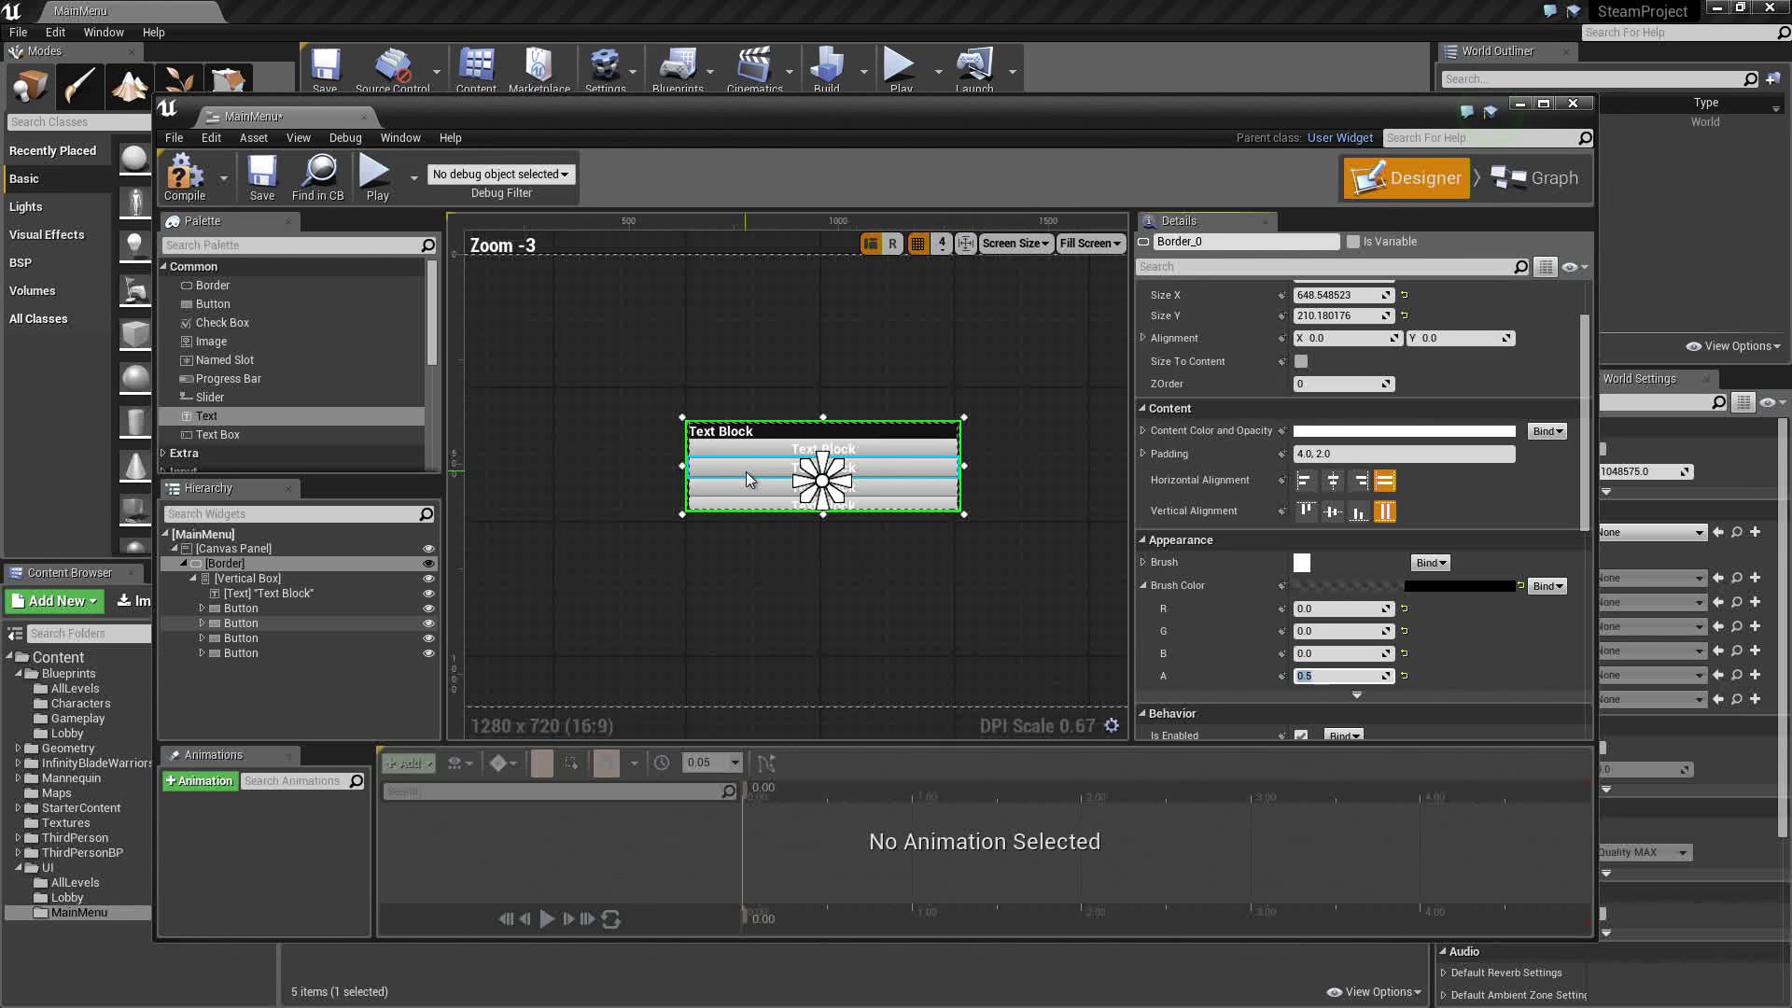
left_click(714, 436)
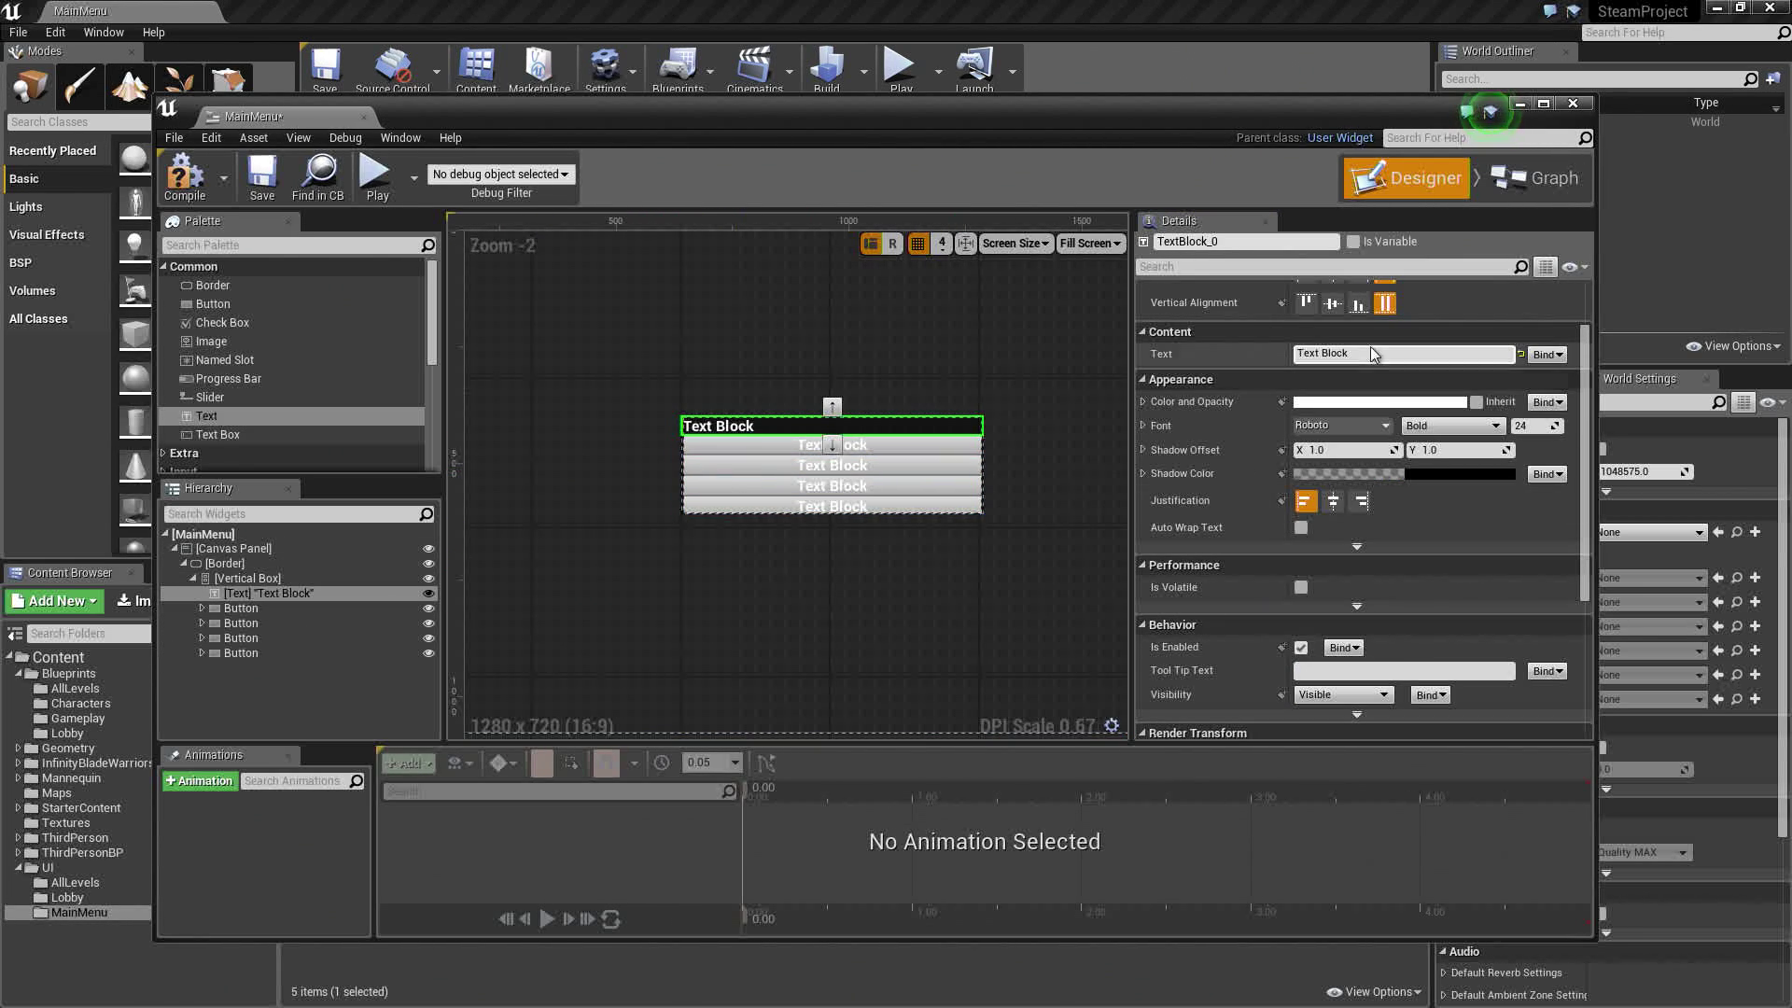
left_click_drag(1381, 356, 1211, 359)
type("Main Menu")
key("Return")
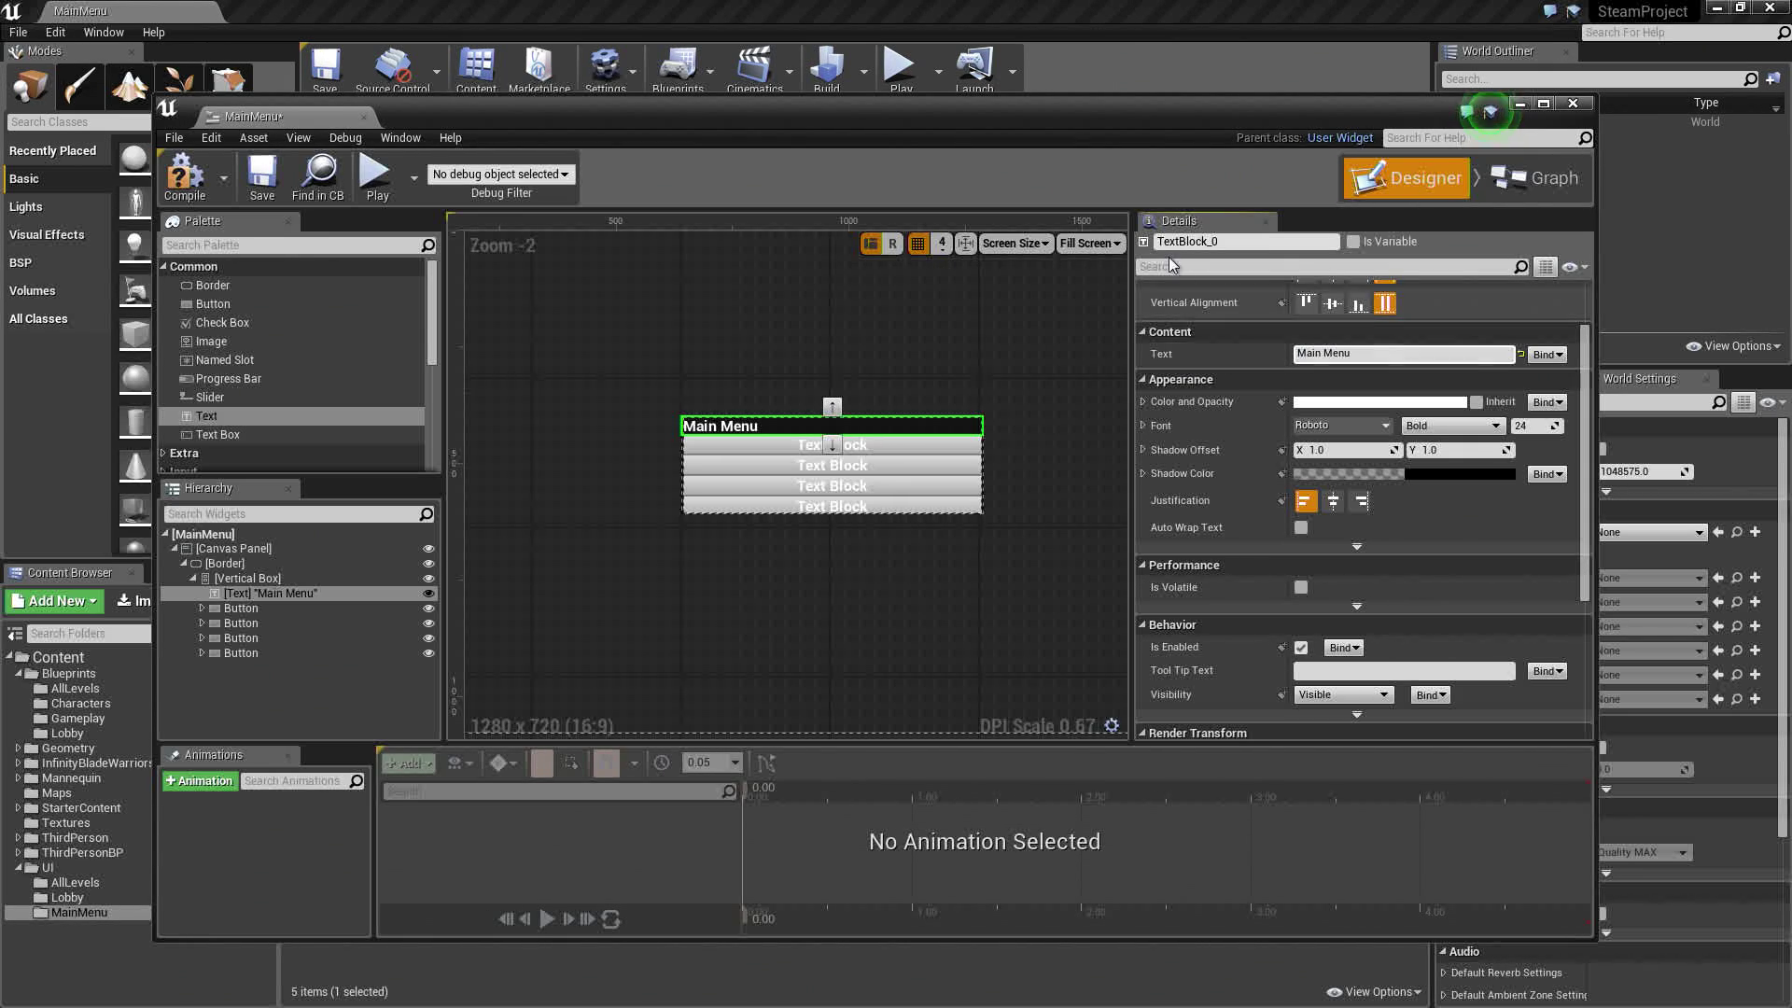
Set the "Main Menu" title's font size to 64 and center its justification
left_click(286, 592)
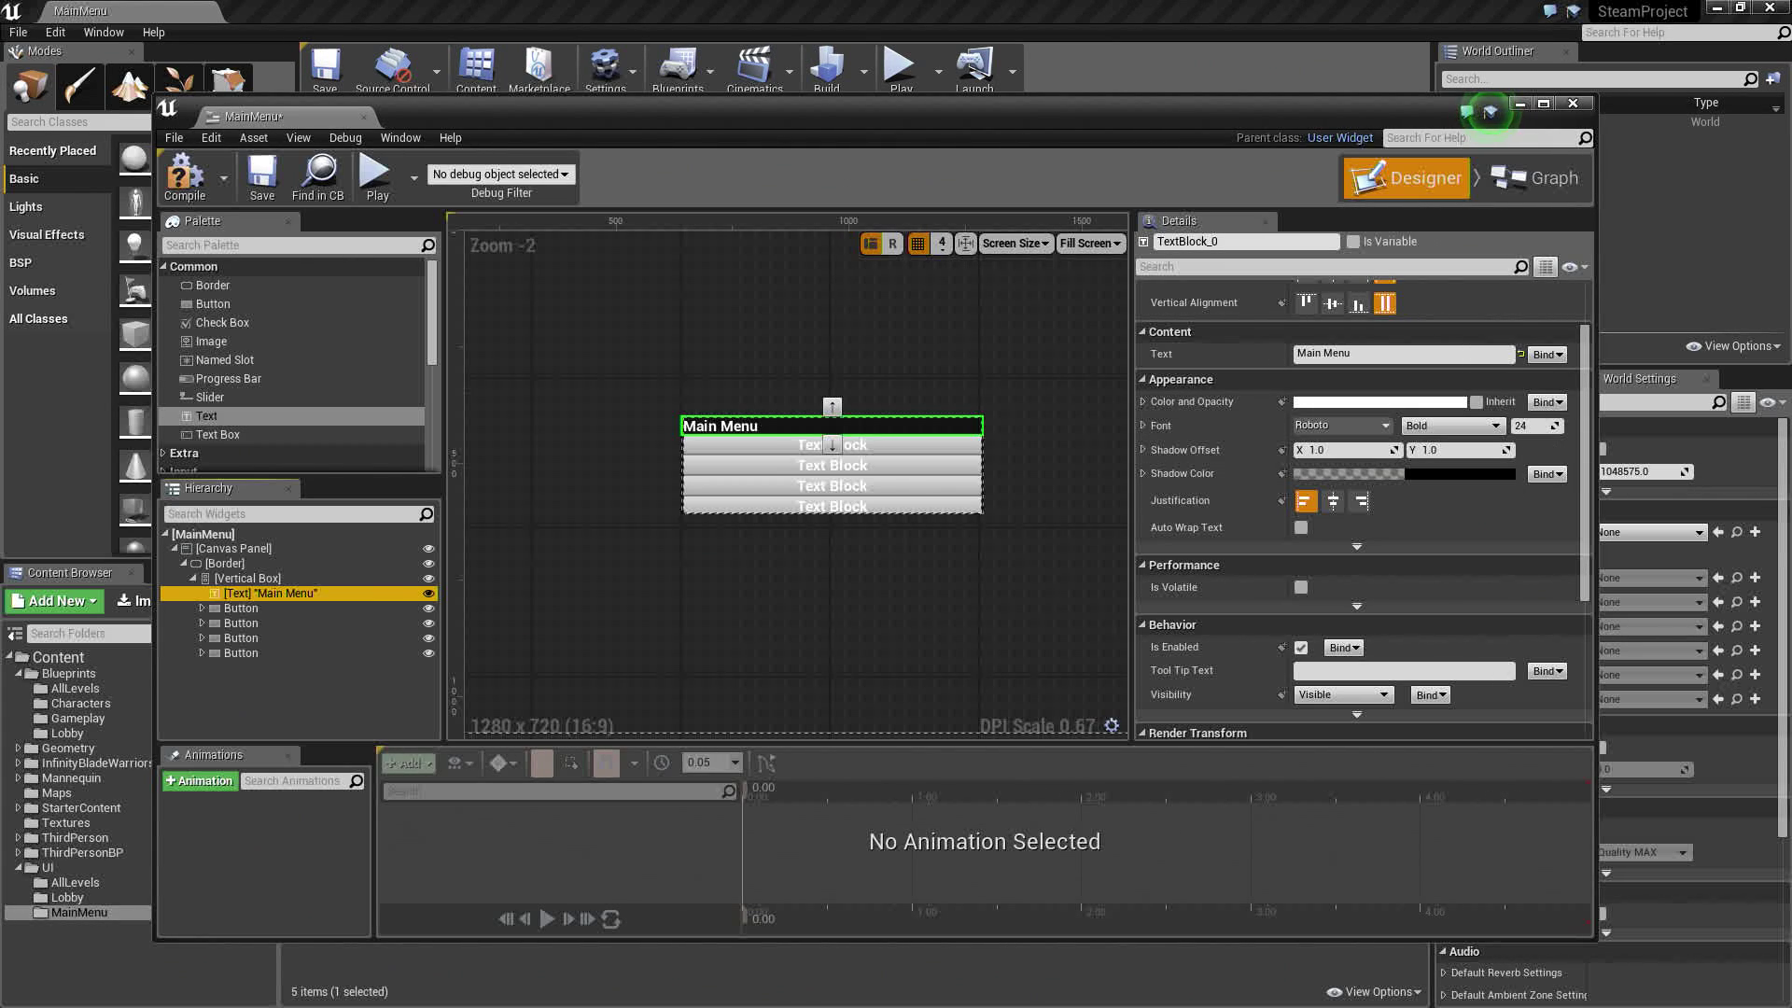
left_click(1535, 427)
type("64")
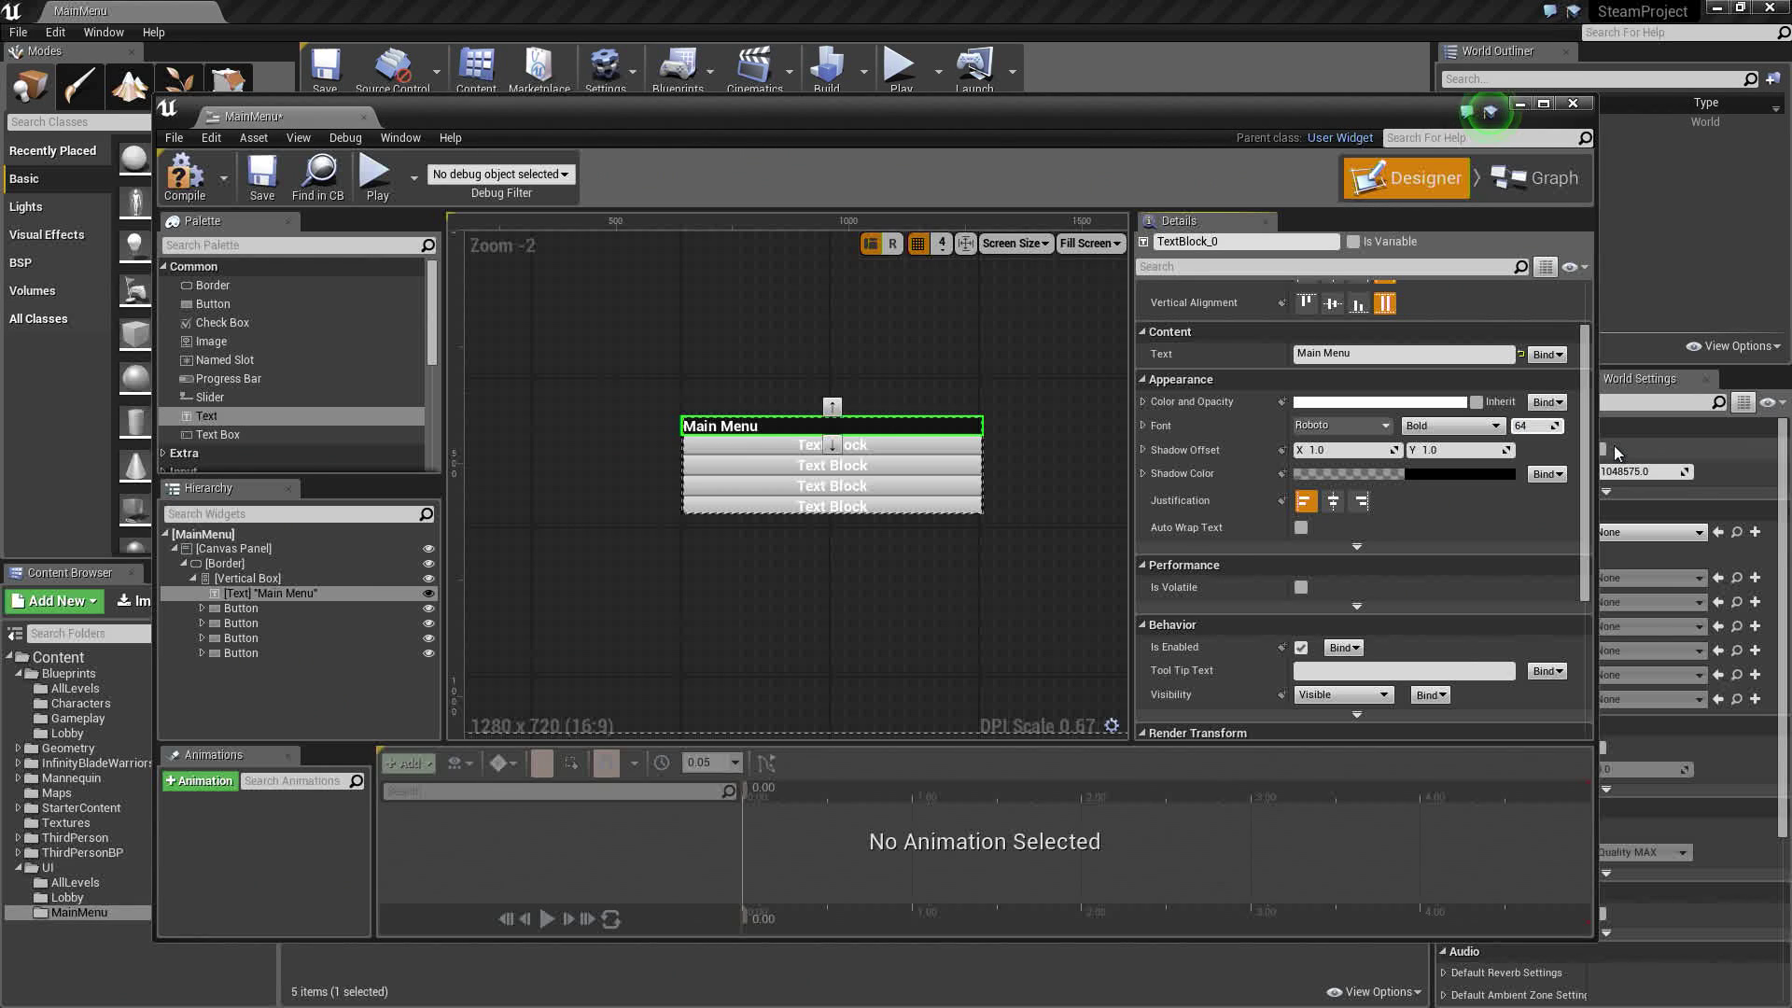
key("Return")
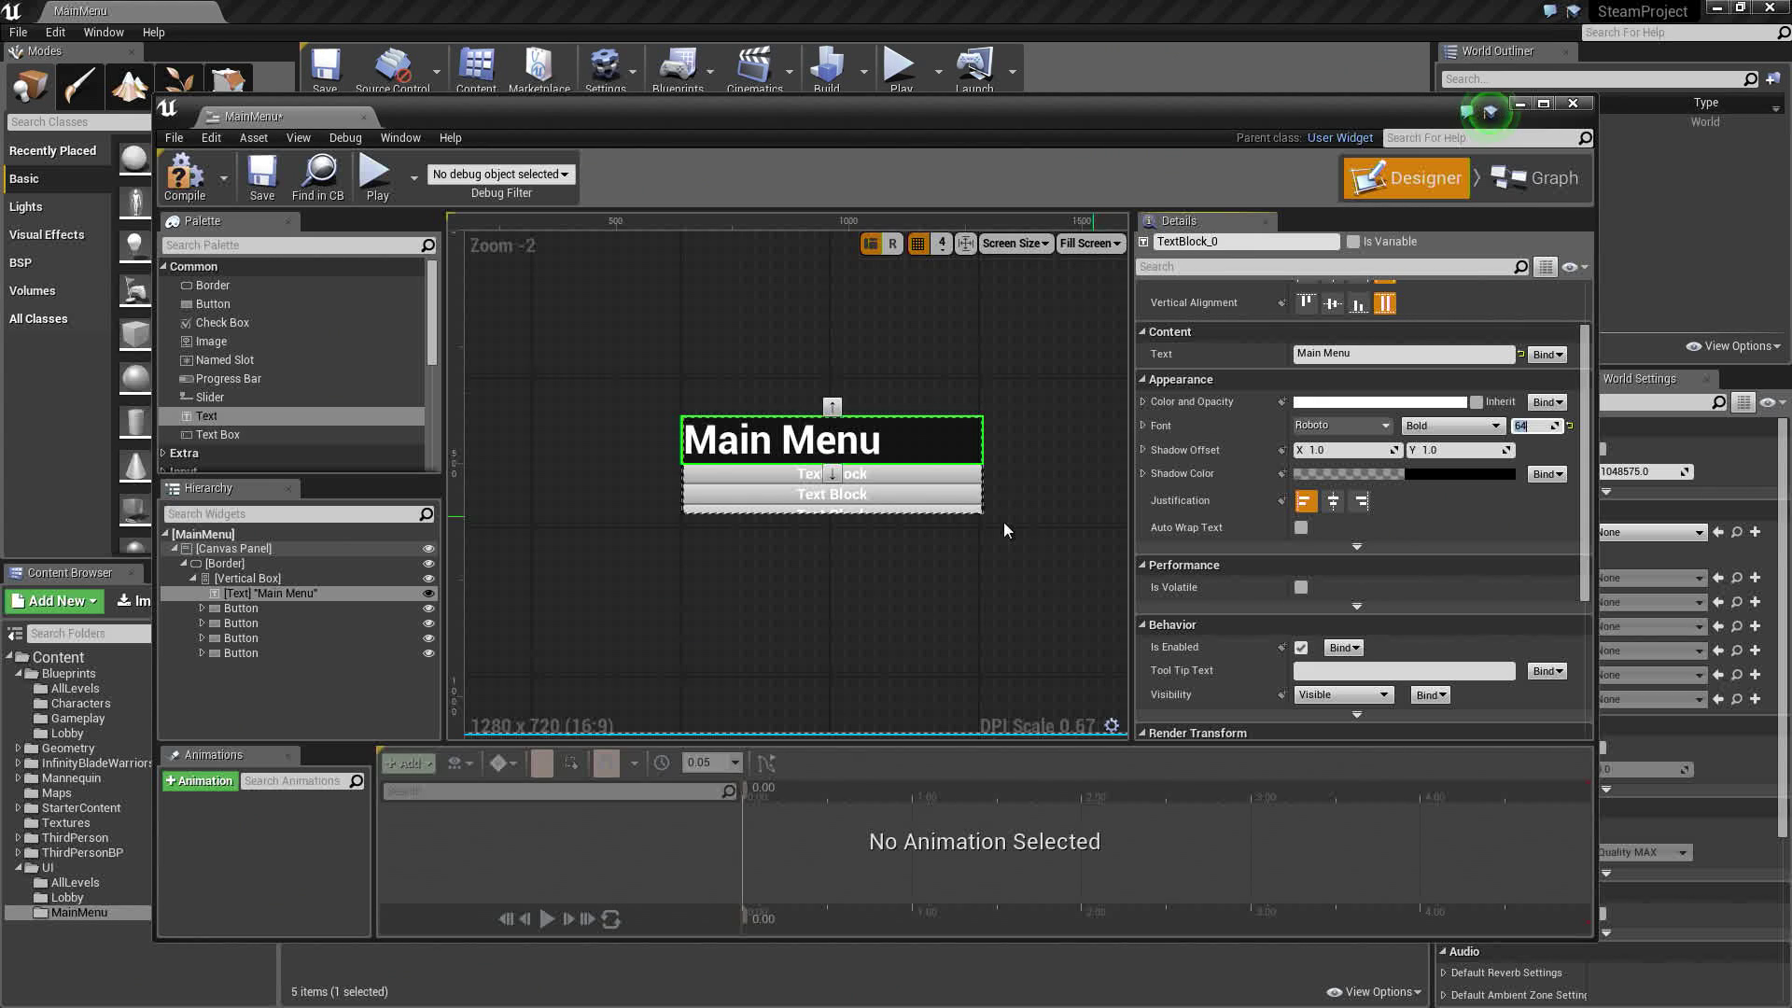
left_click(1334, 501)
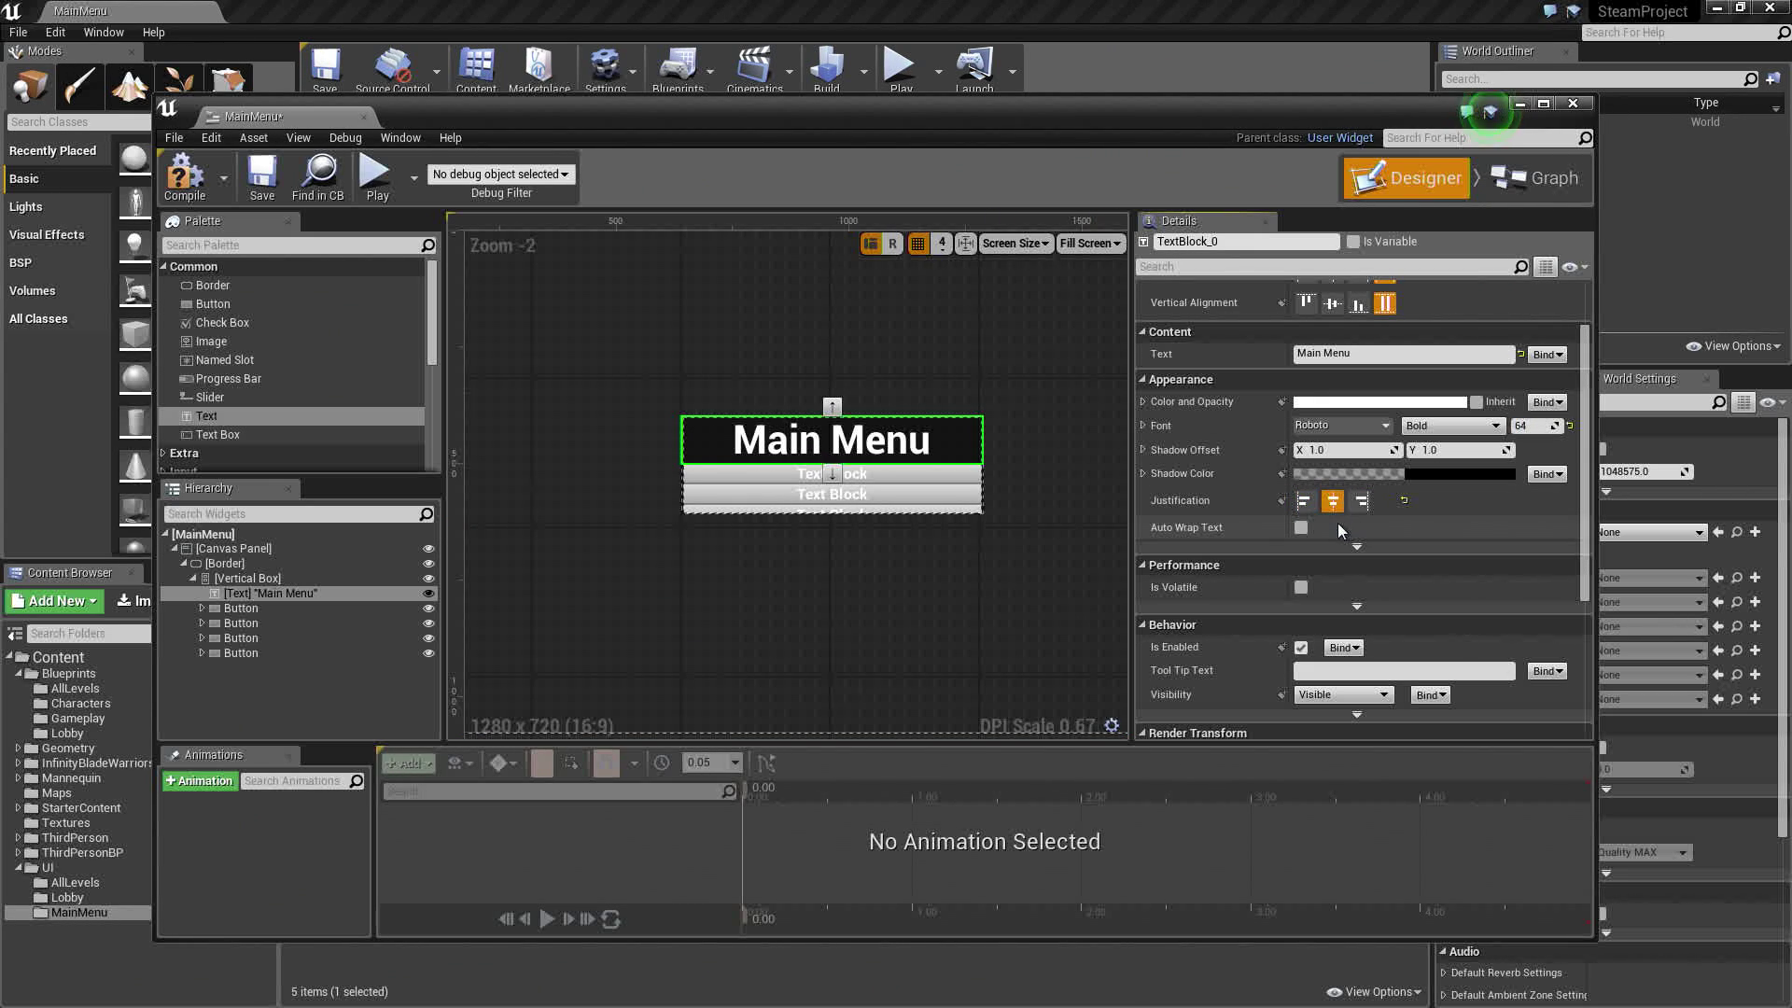
Make the Border size to its content and move it to the center of the canvas
left_click(267, 562)
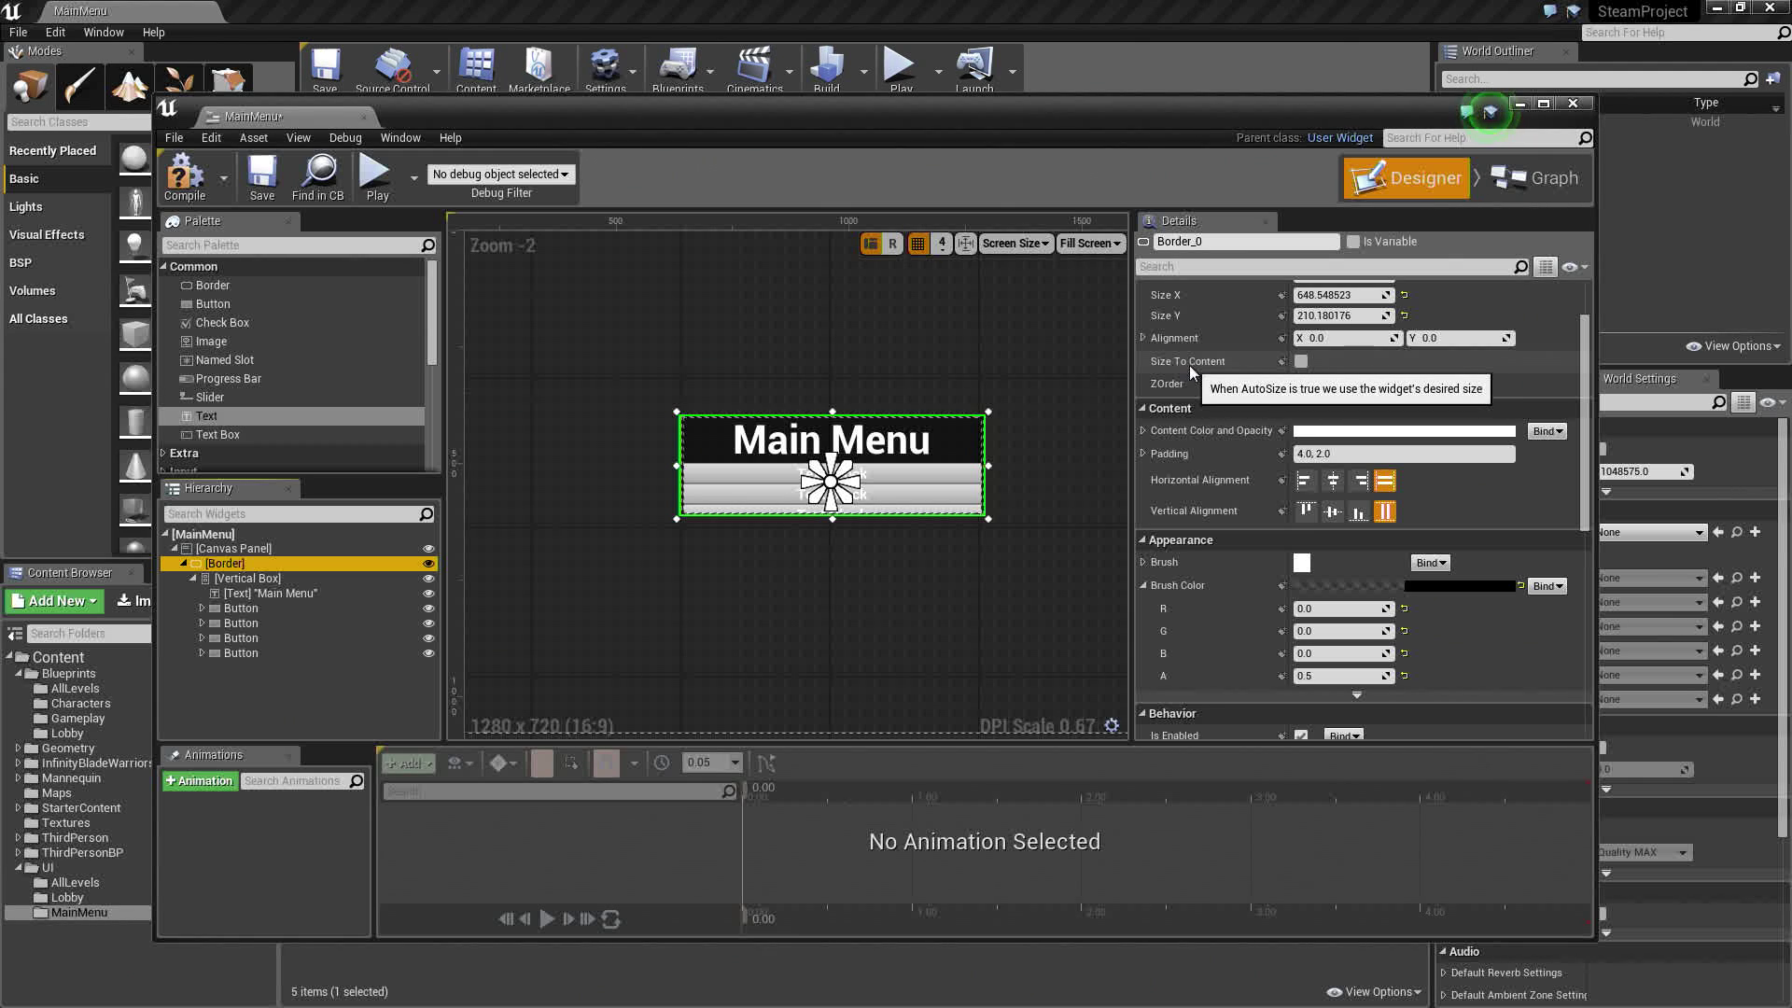
left_click(1301, 362)
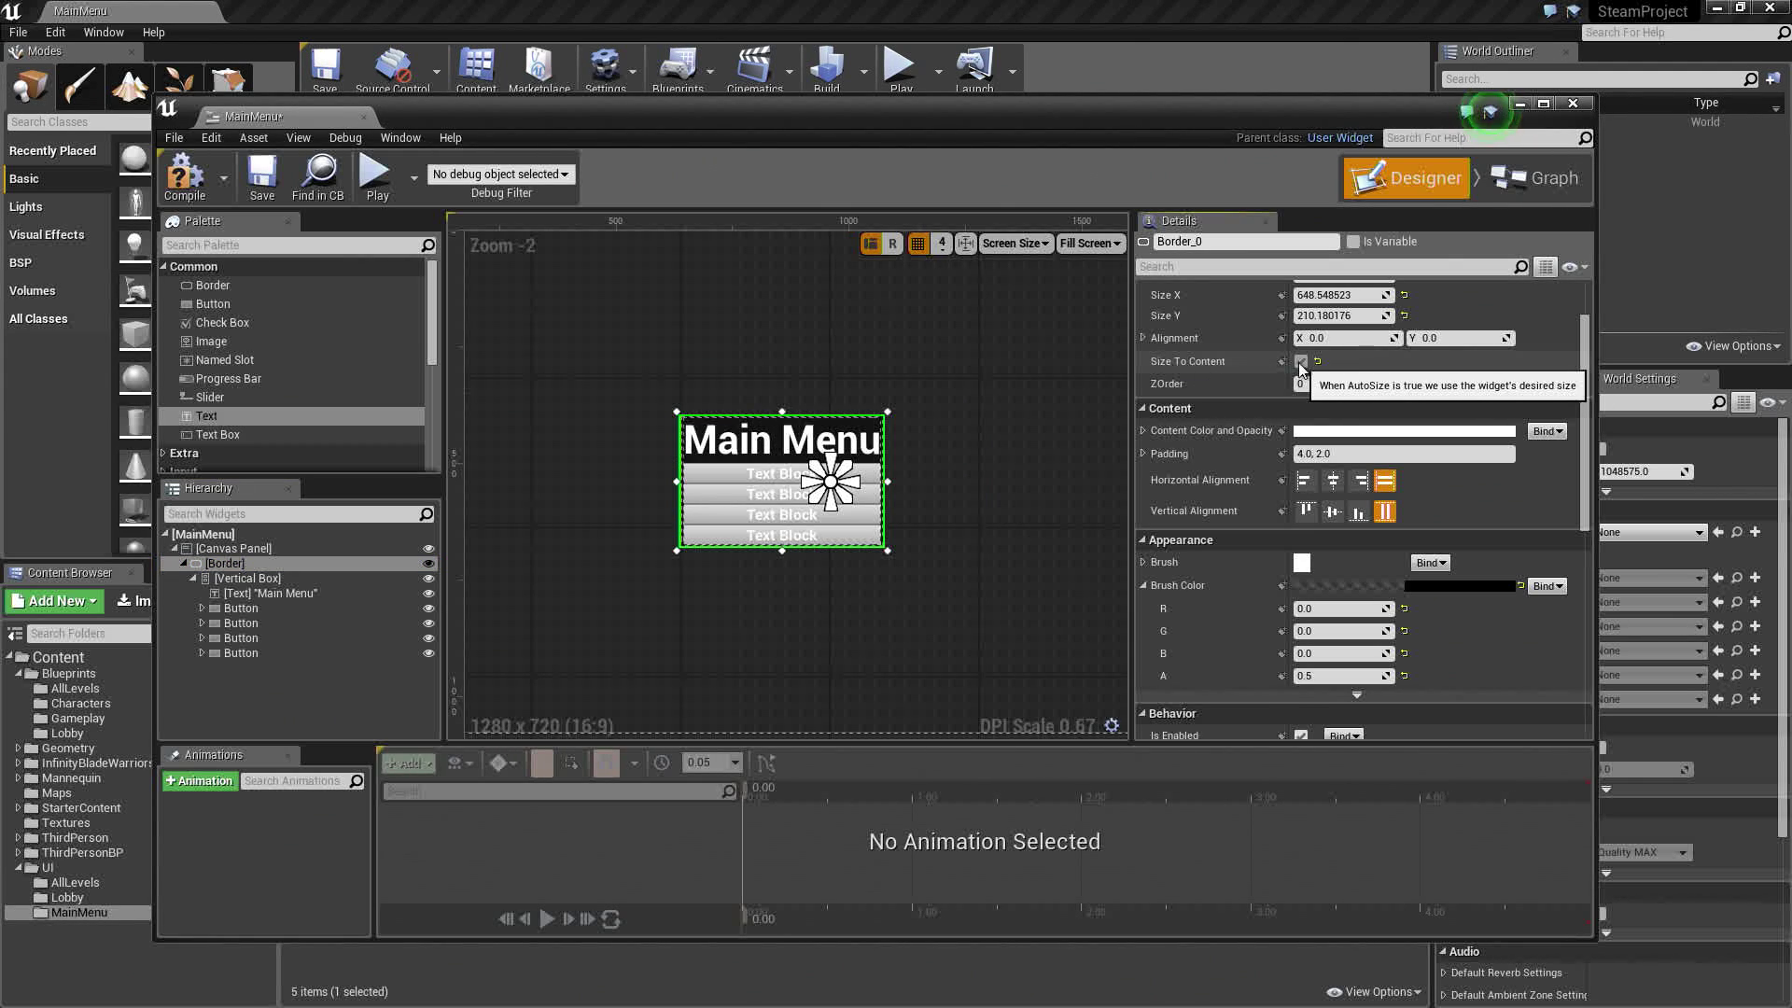
scroll(953, 524, "down", 2)
right_click_drag(983, 549, 787, 517)
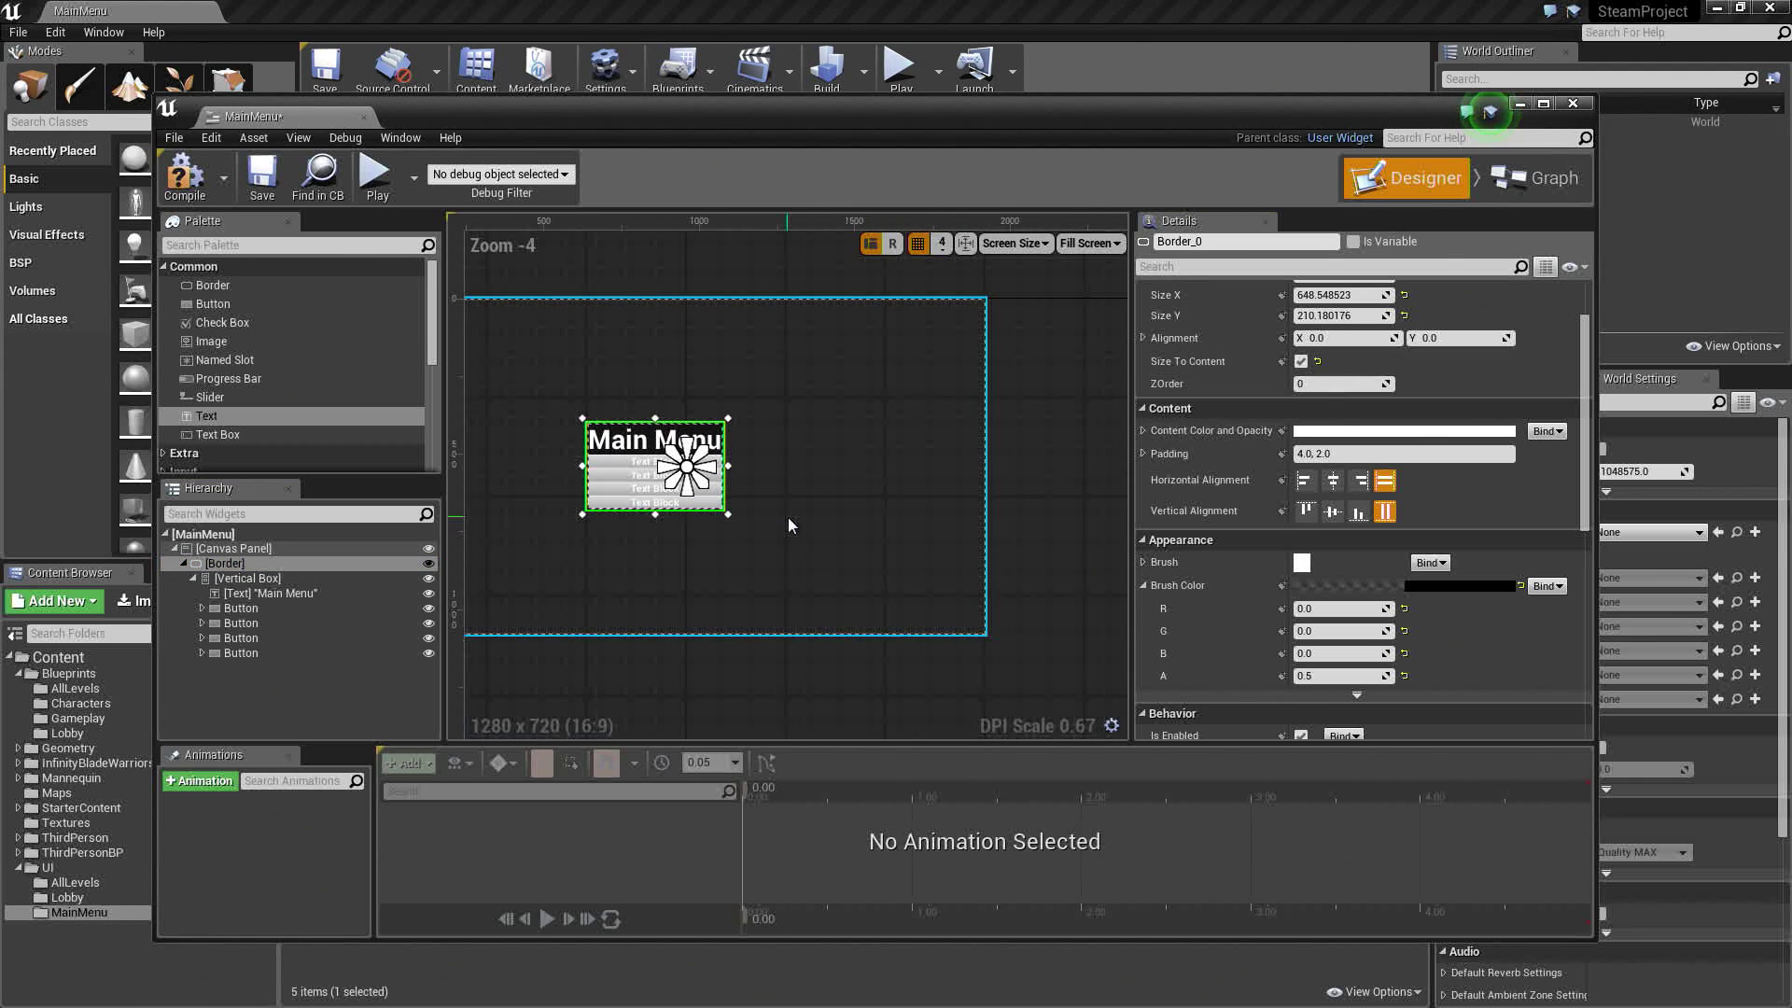
left_click_drag(689, 438, 771, 454)
right_click_drag(771, 455, 863, 443)
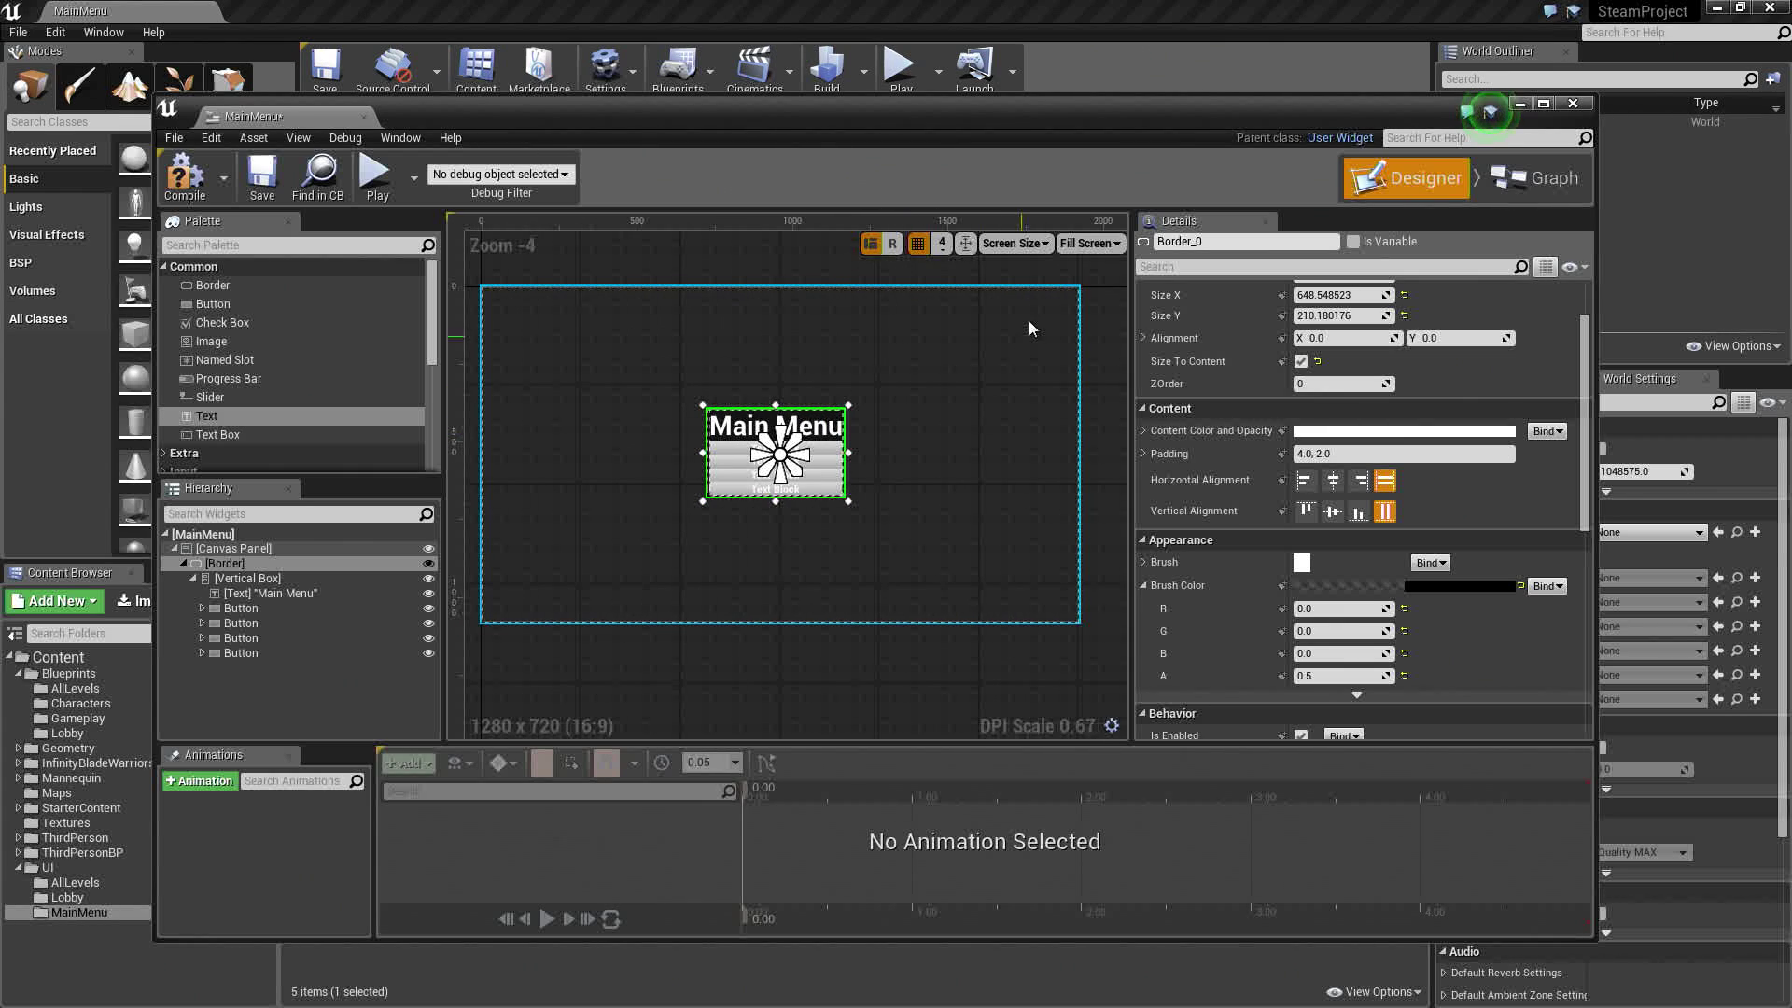
scroll(881, 406, "up", 2)
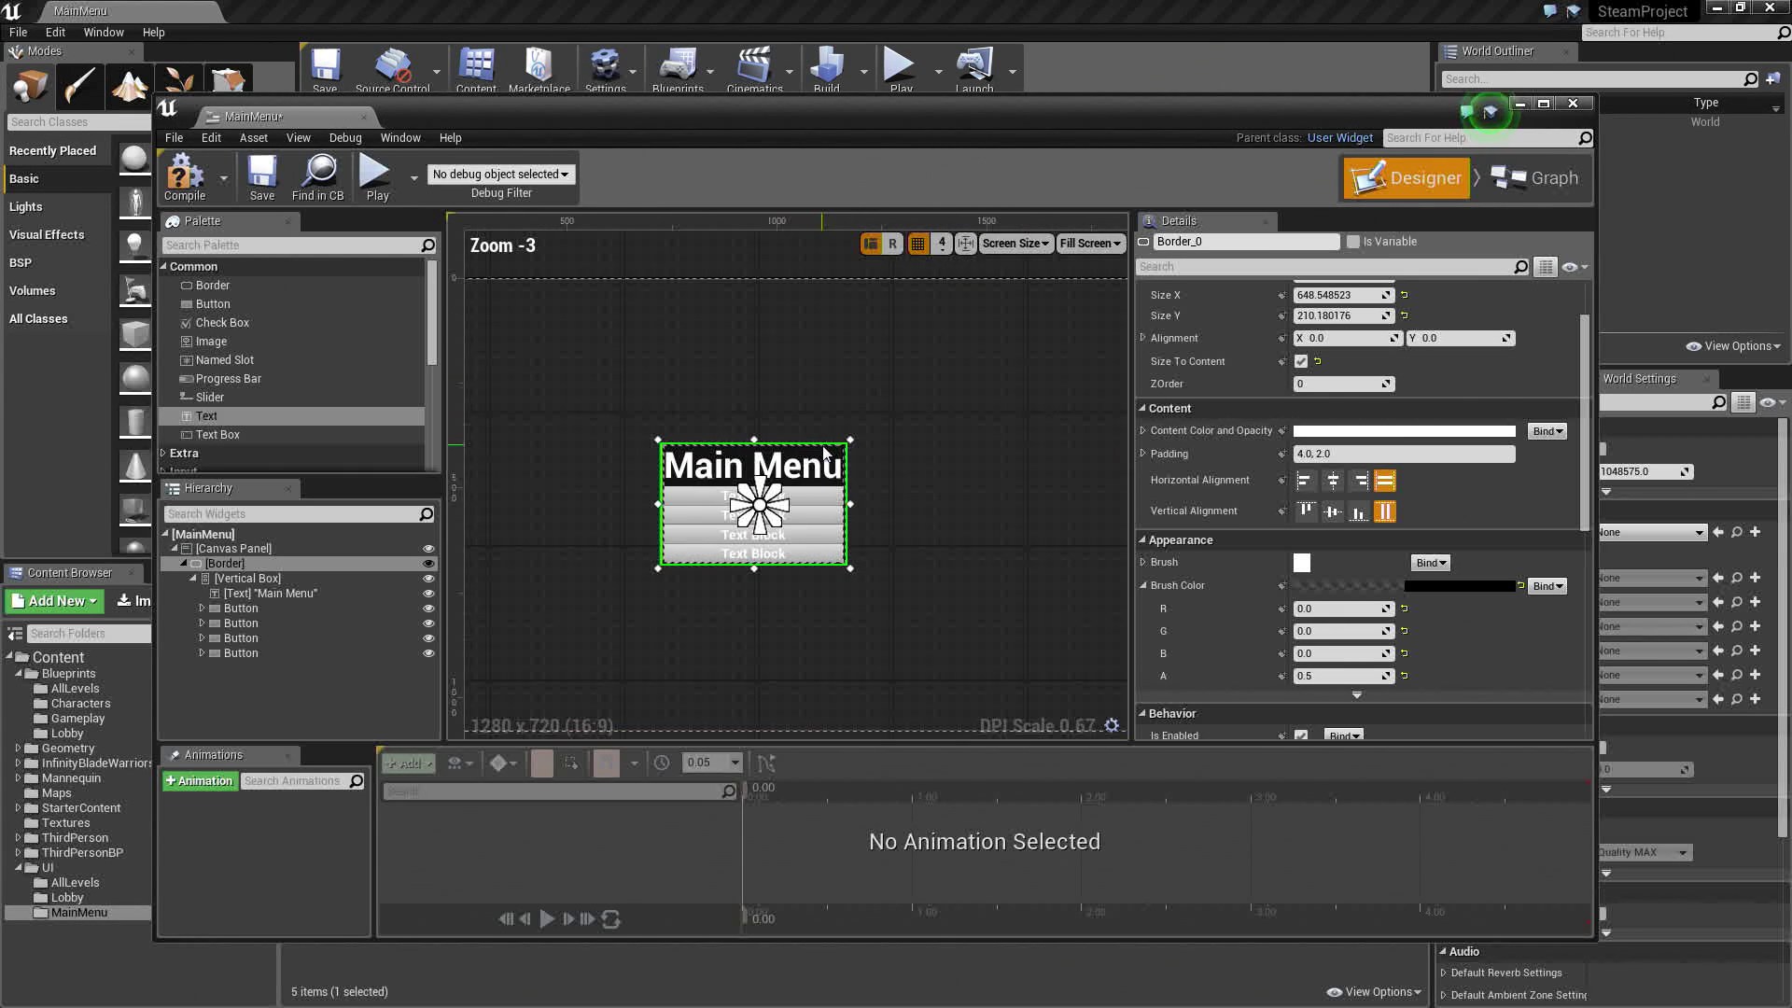
right_click_drag(965, 485, 1008, 473)
left_click(1005, 473)
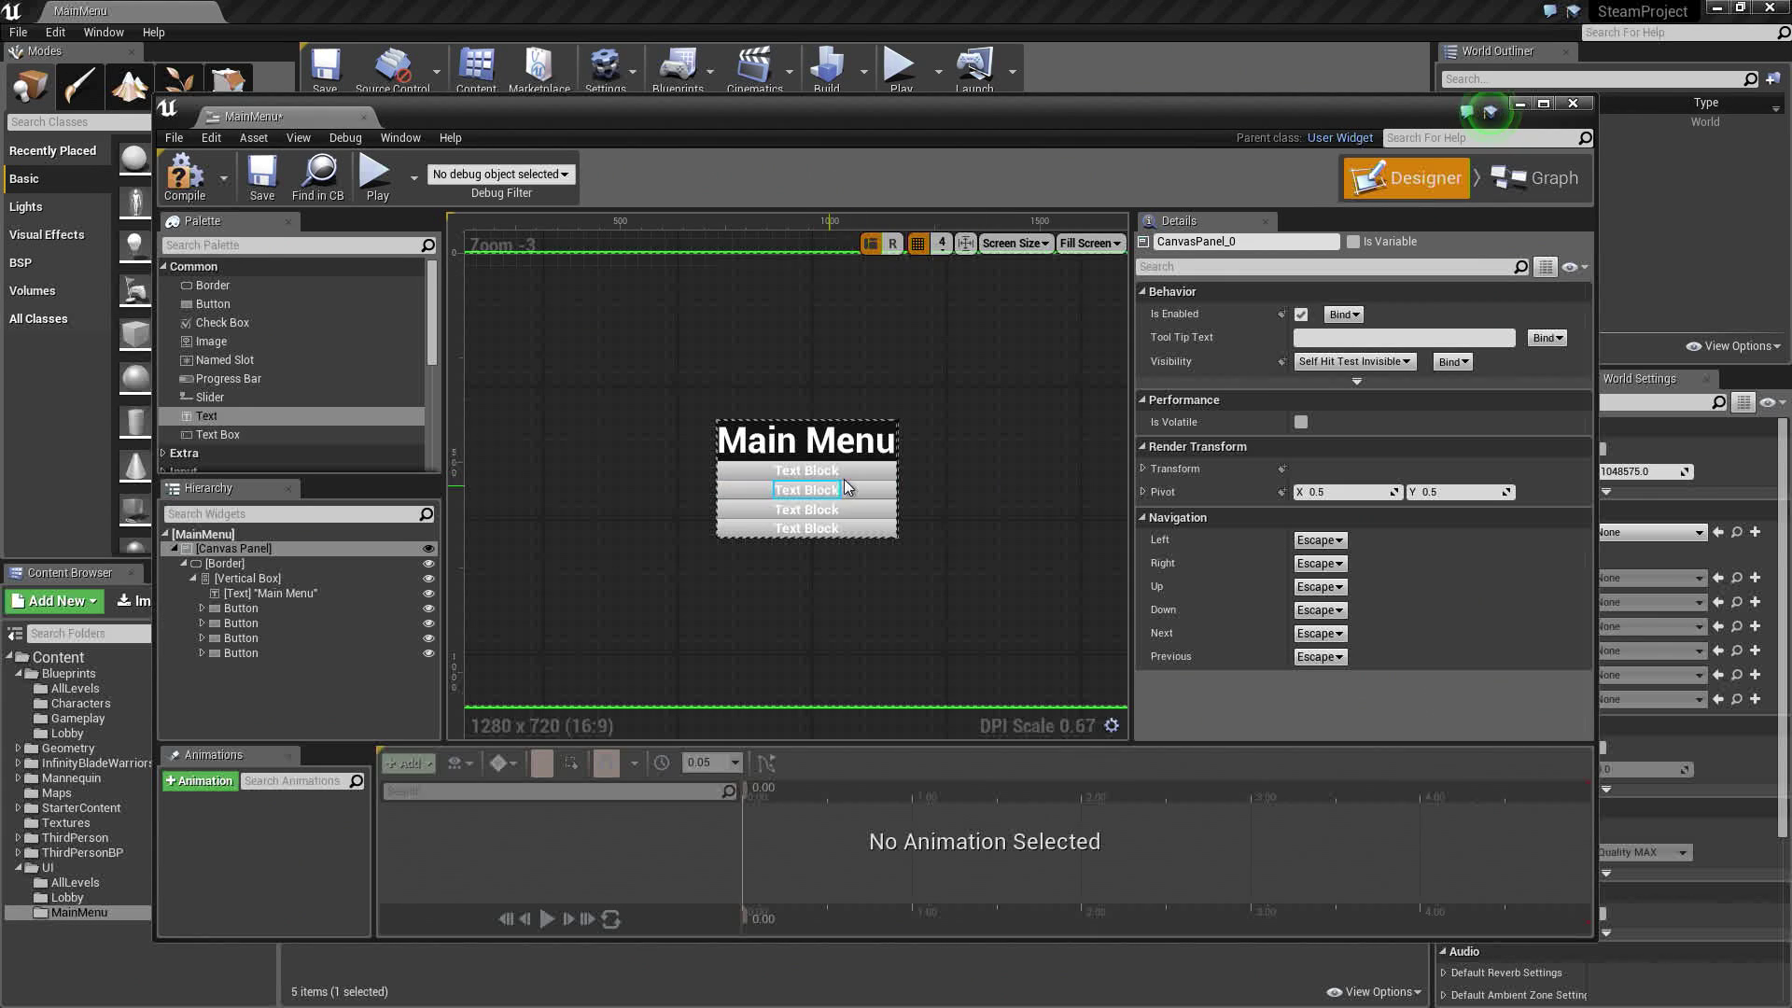
Change the text block inside the first button to "Host Game"
left_click(202, 607)
left_click(213, 623)
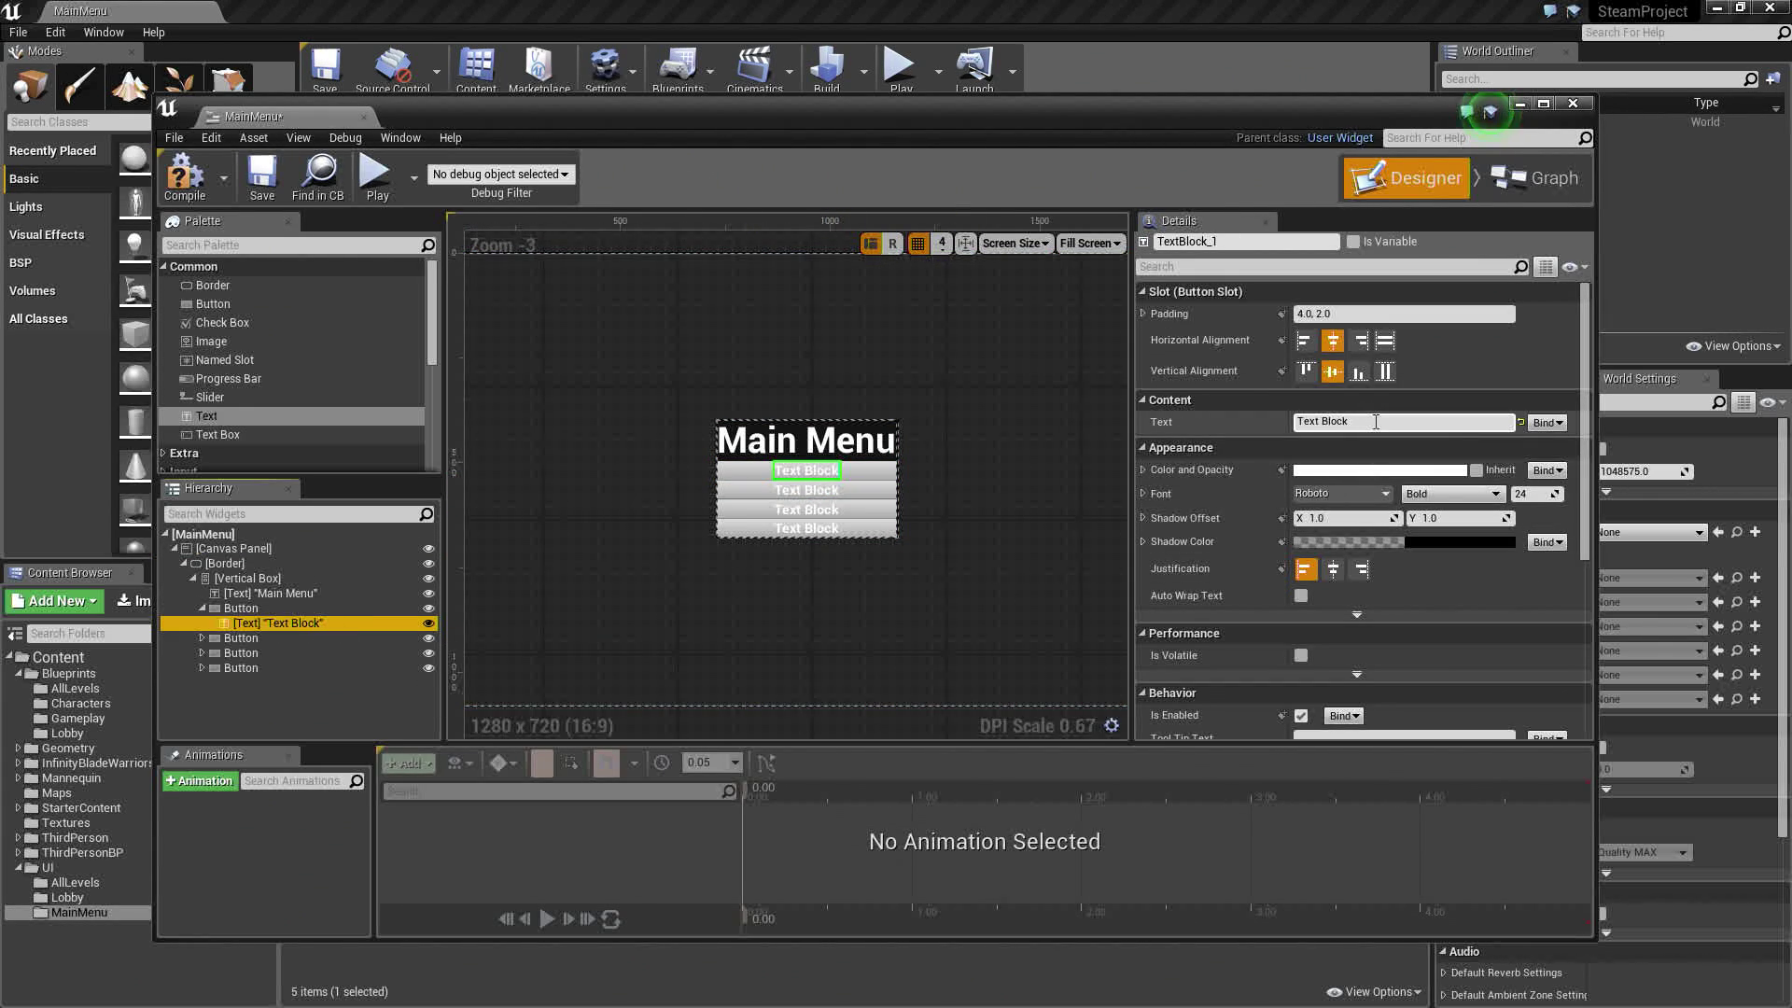
left_click(1302, 420)
type("Host Game")
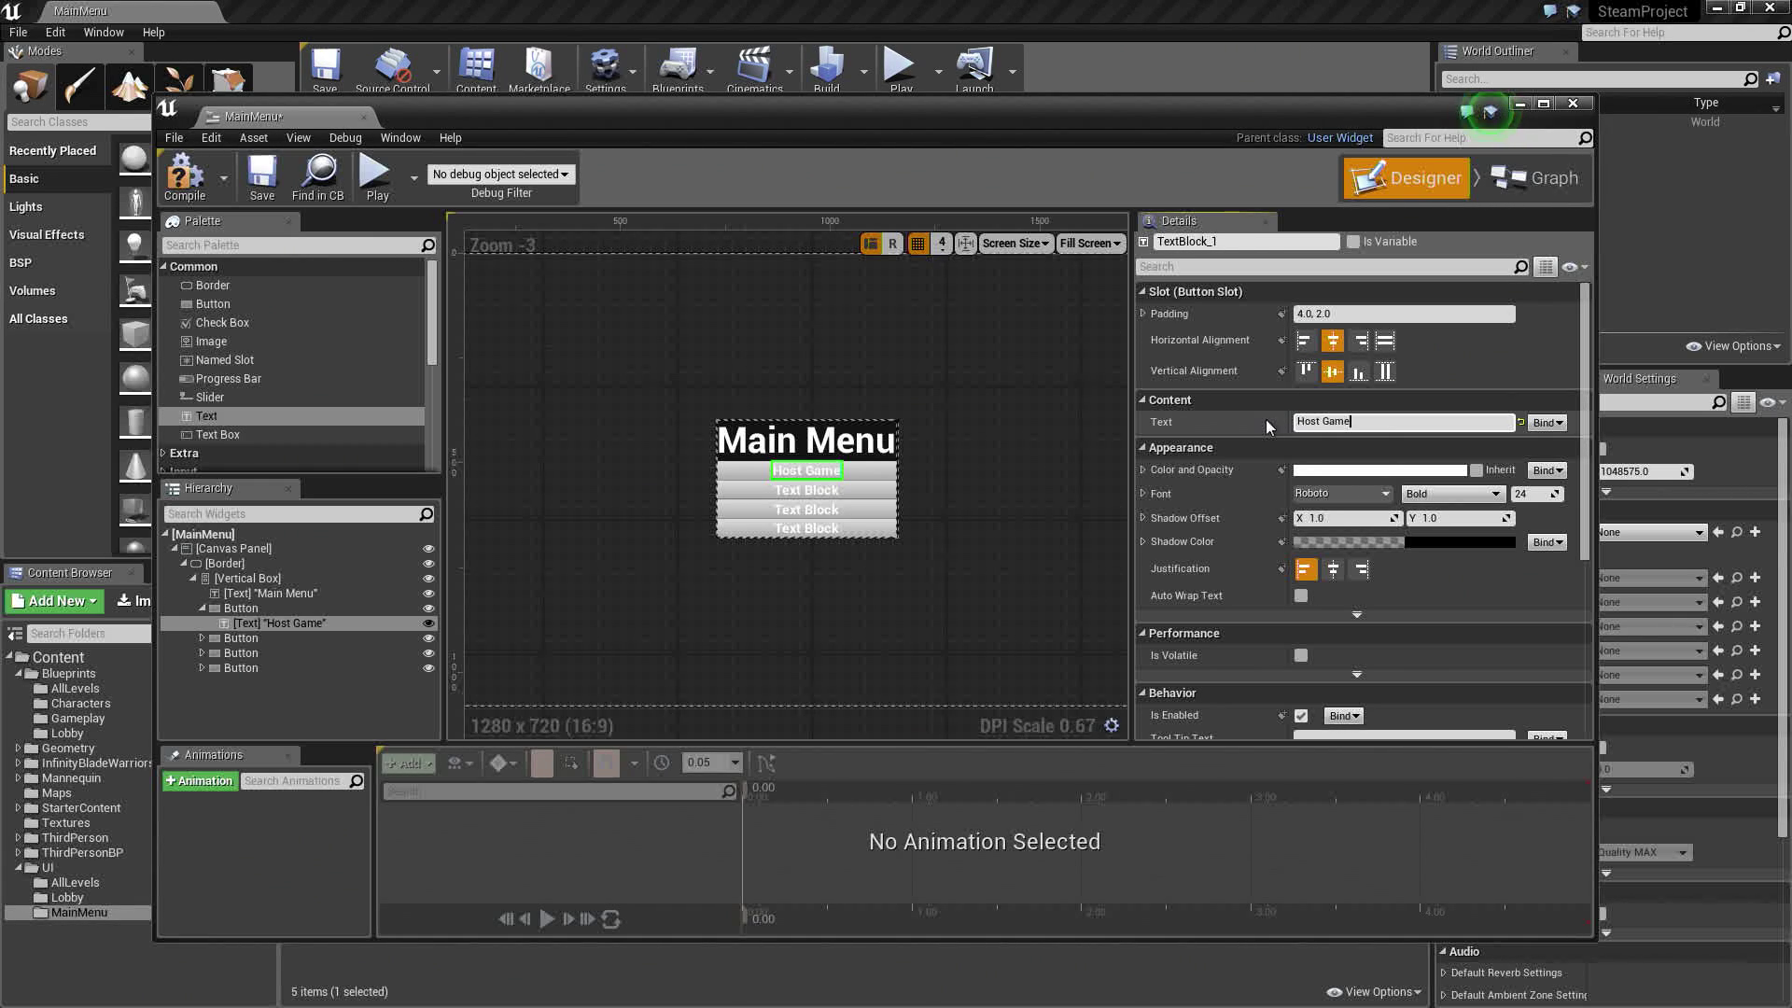
Delete the three buttons below the "Host Game" button, together with their text blocks
left_click(201, 638)
left_click(250, 652)
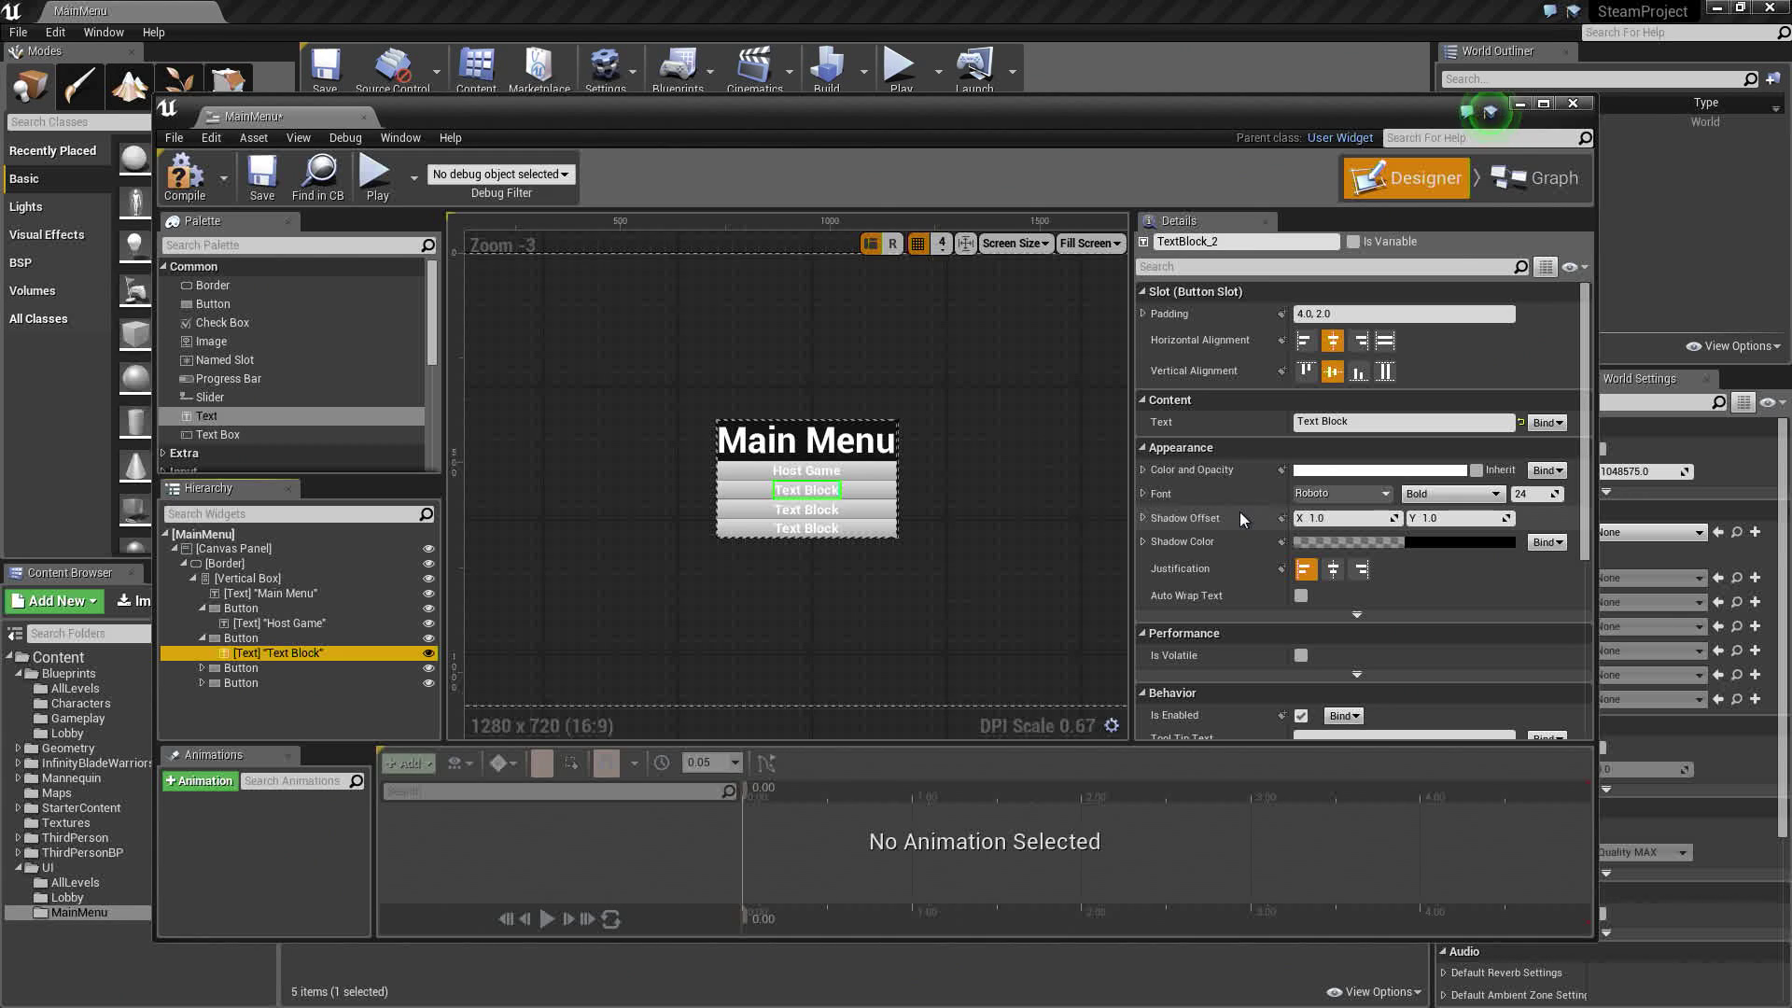
left_click(284, 641)
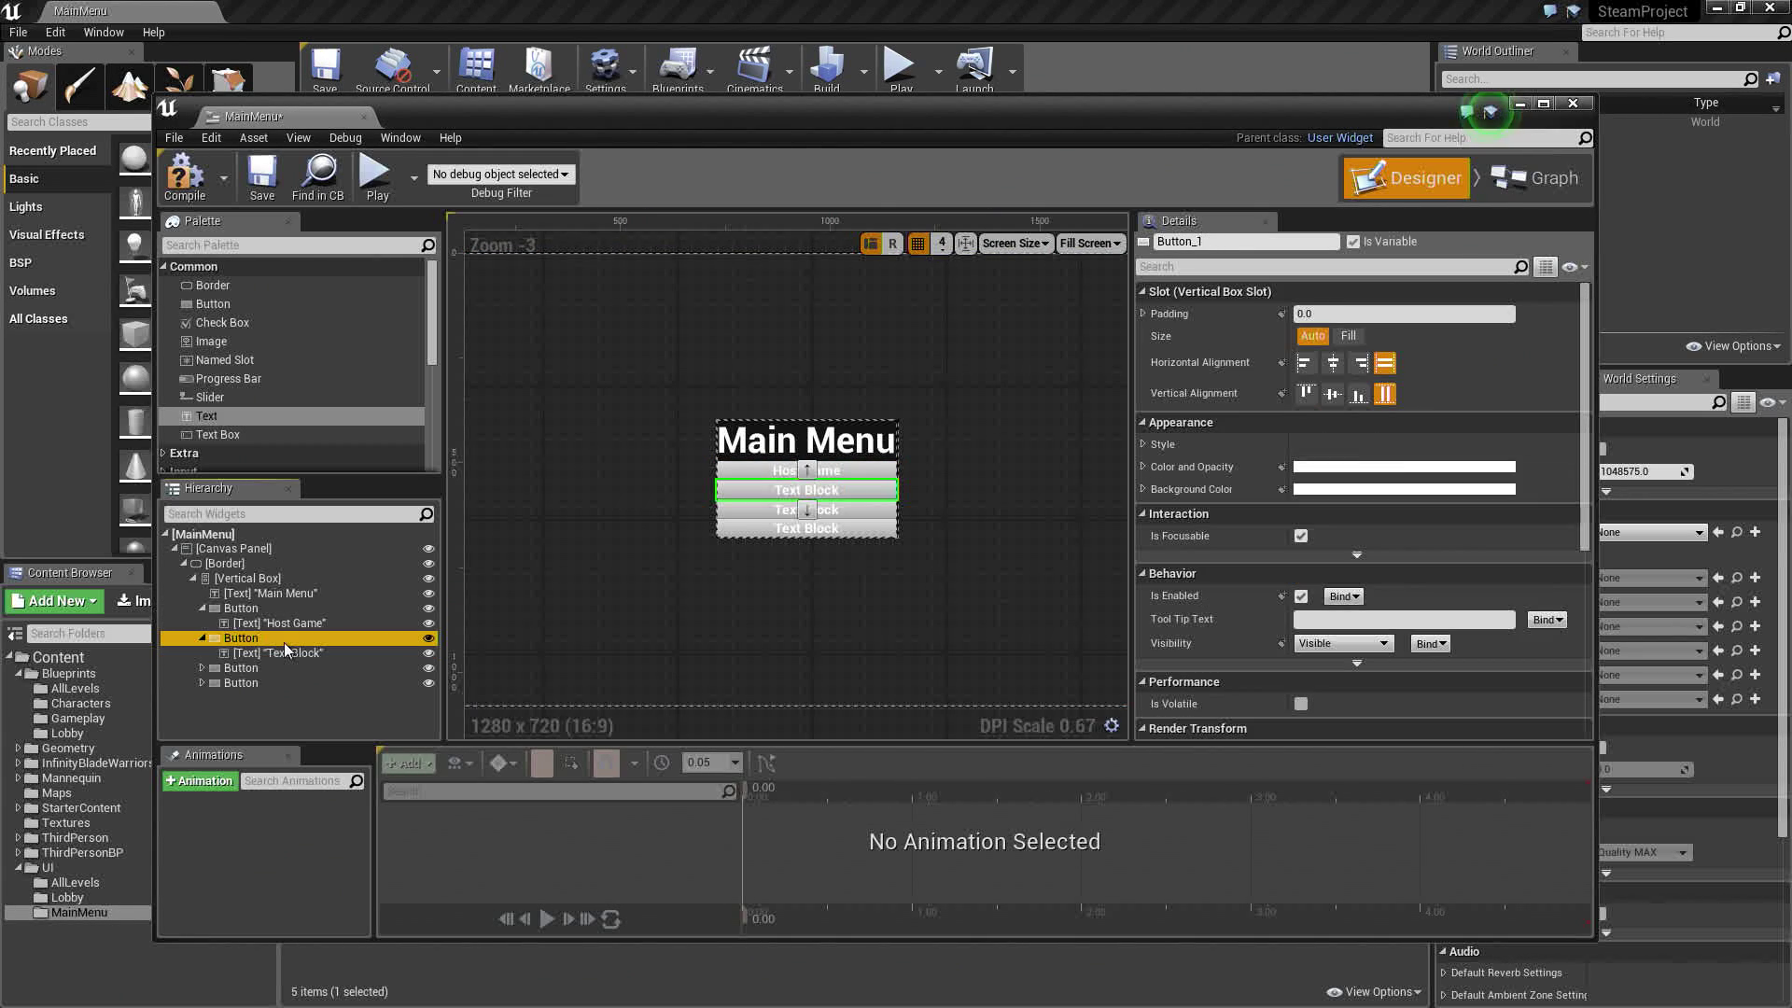
key("Delete")
left_click(286, 641)
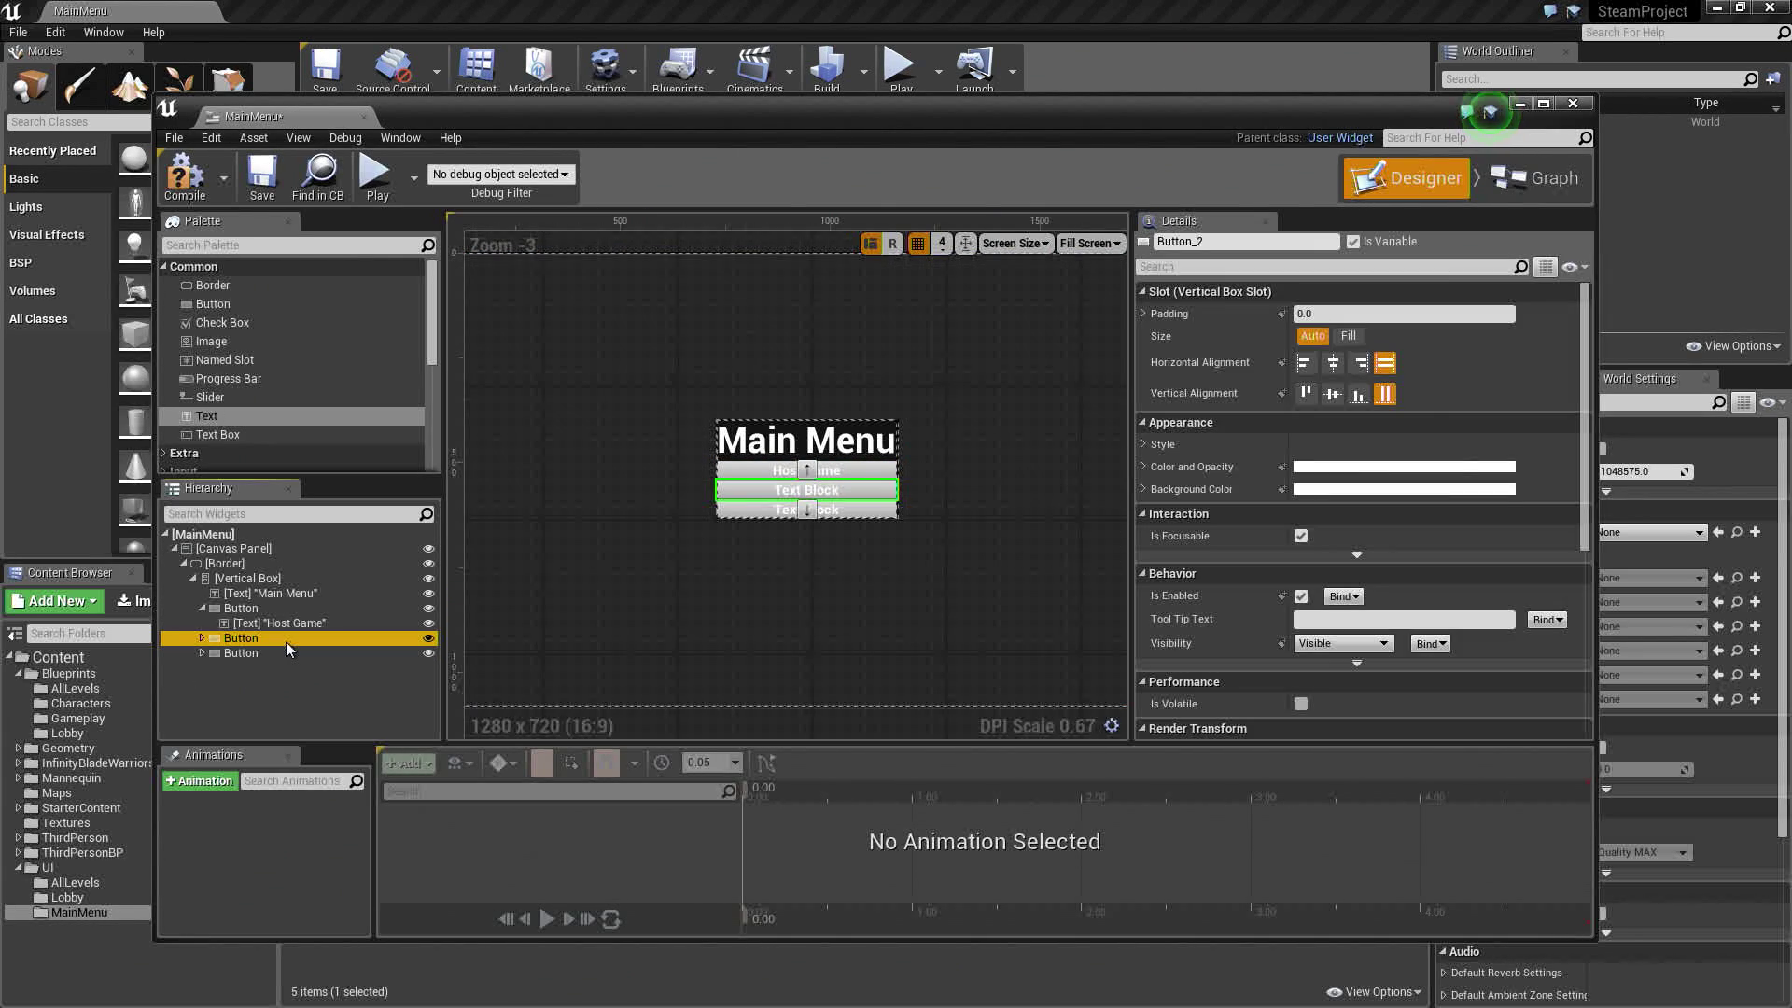
key("Delete")
left_click(286, 641)
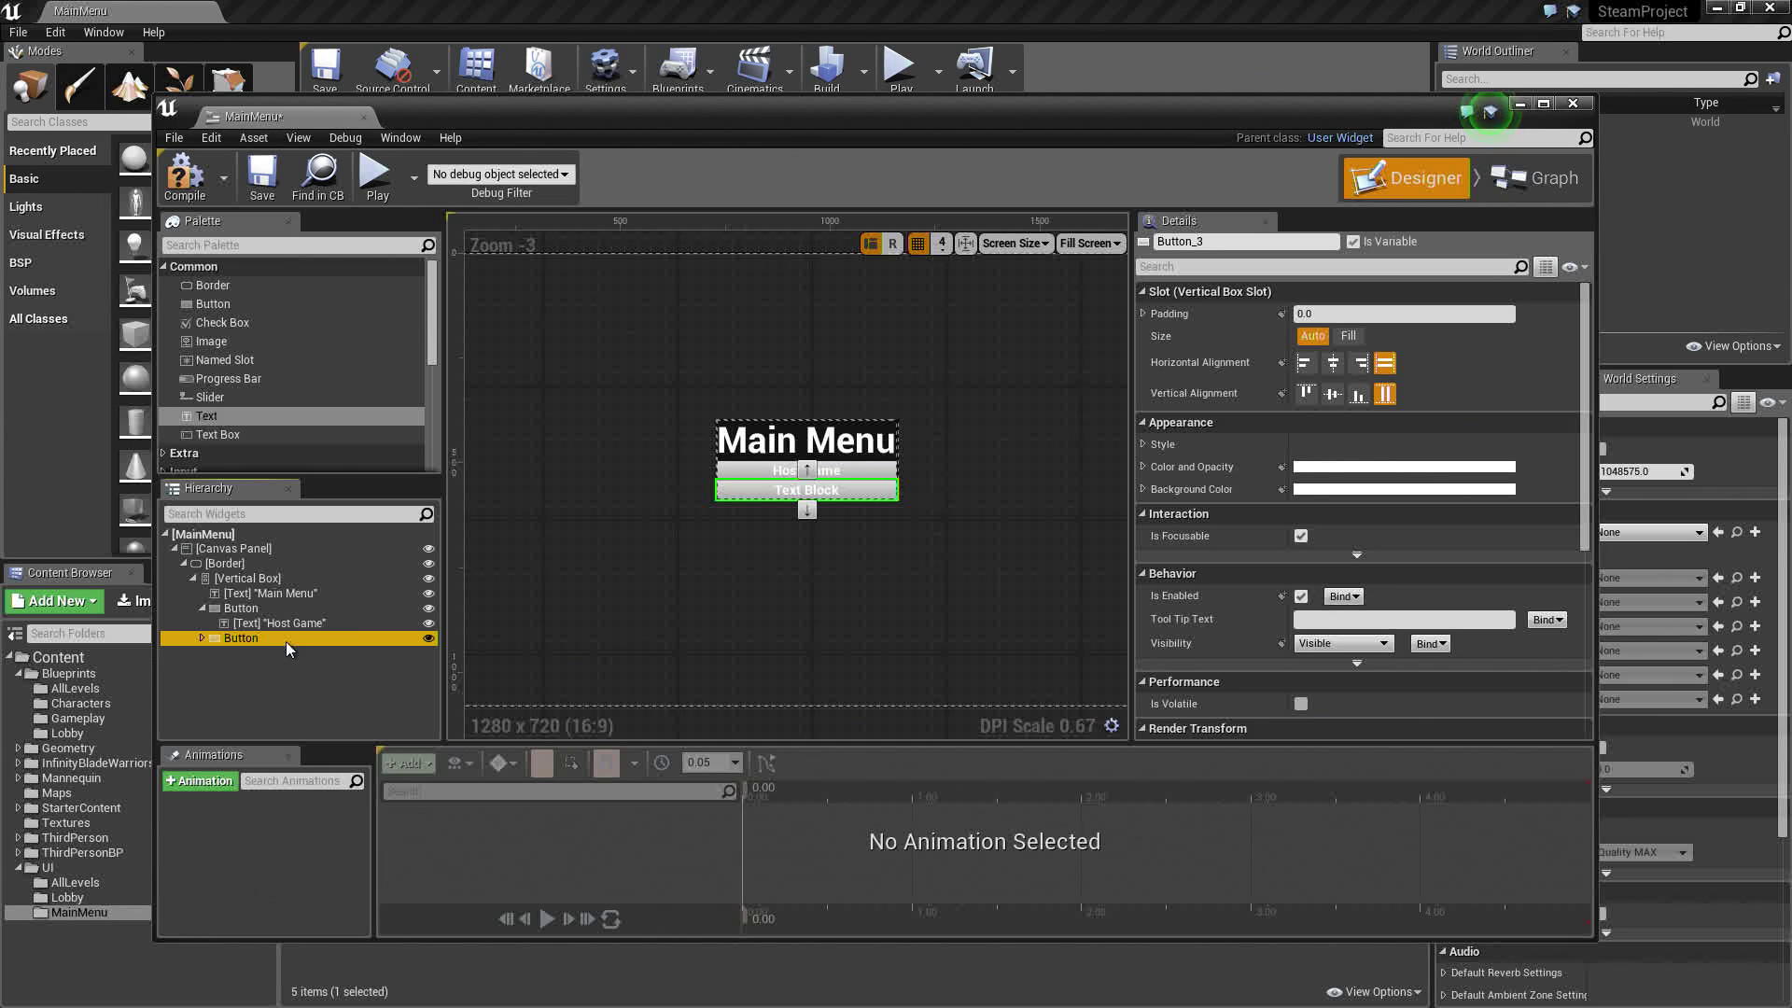
key("Delete")
Set the remaining button's Hovered style tint to yellow (R 1.0, G 0.946, B 0.0) and store that color among the saved colors
left_click(283, 610)
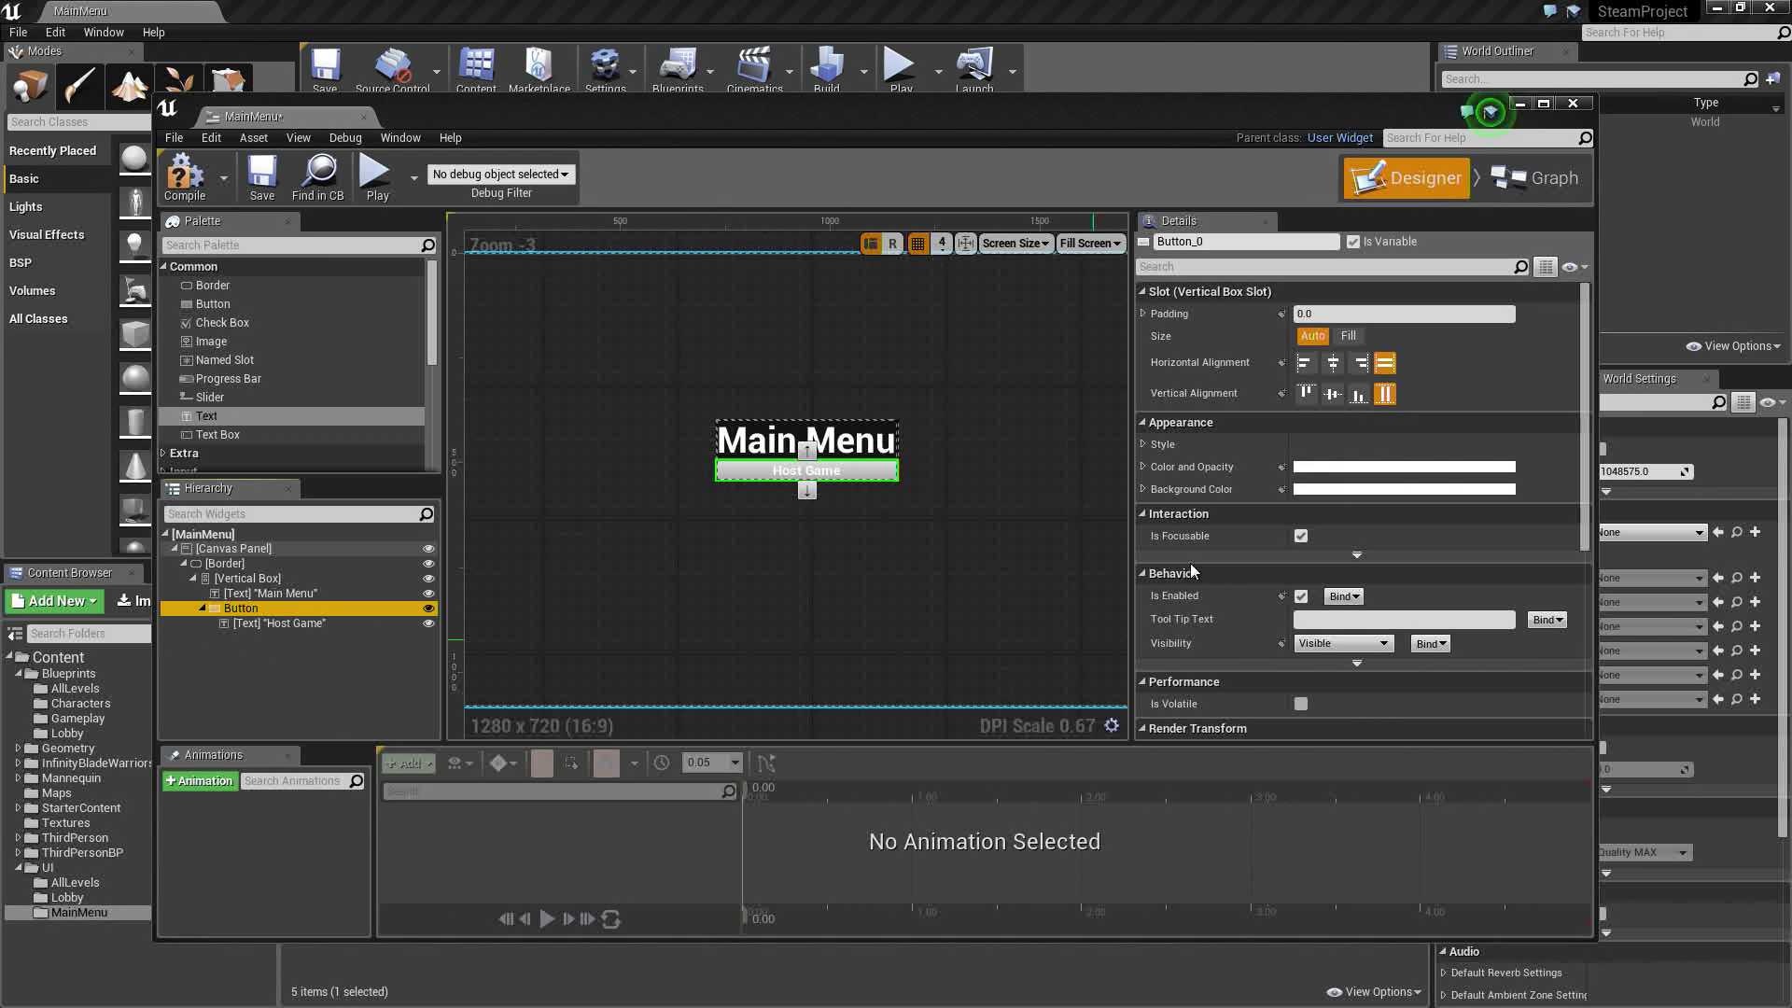
left_click(1143, 445)
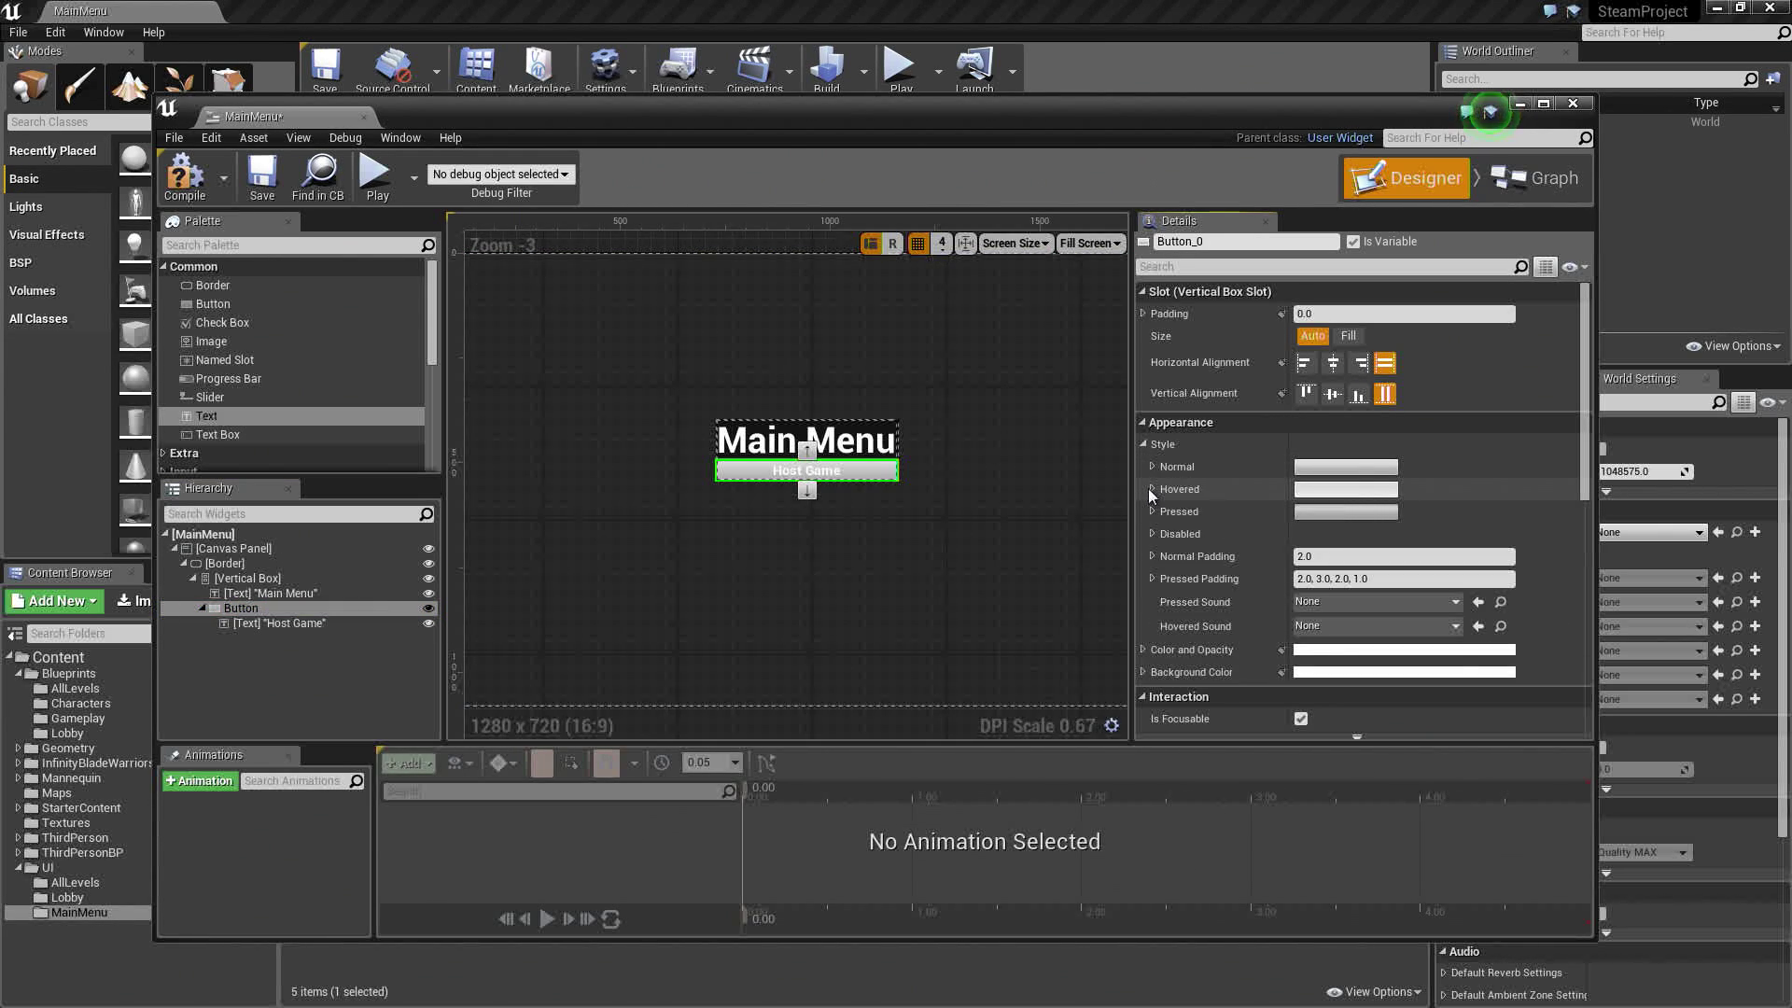
left_click(1152, 490)
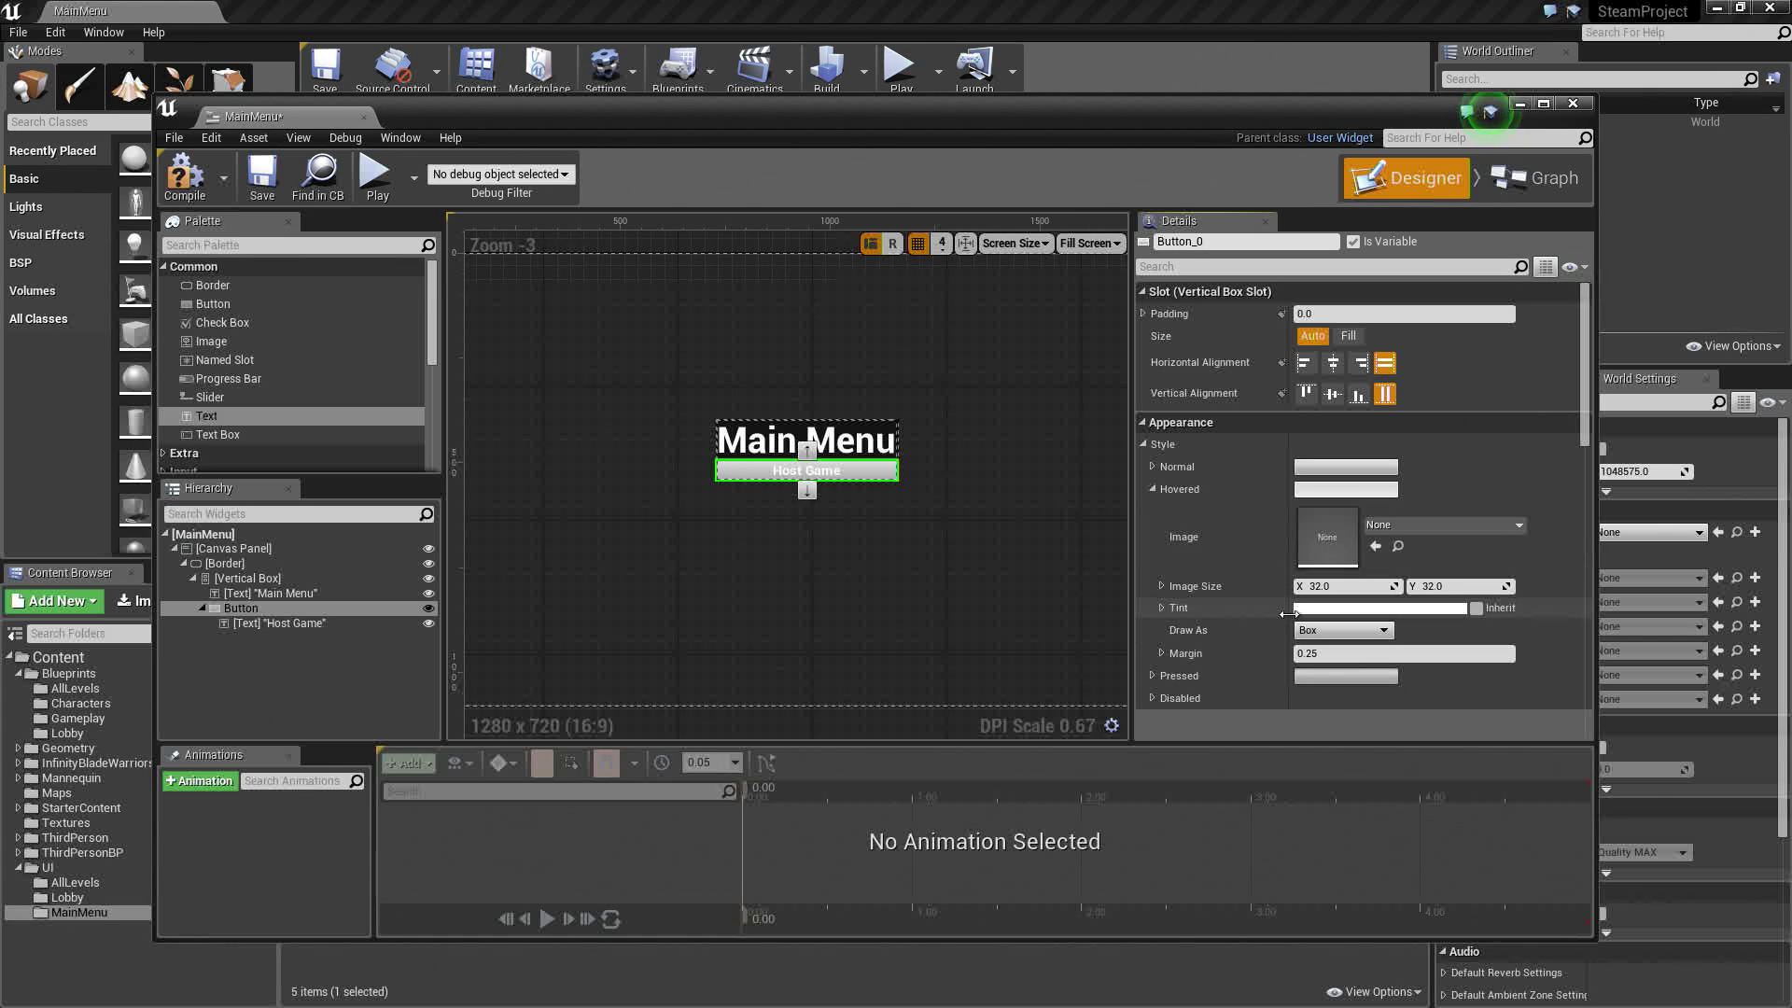
left_click(1370, 610)
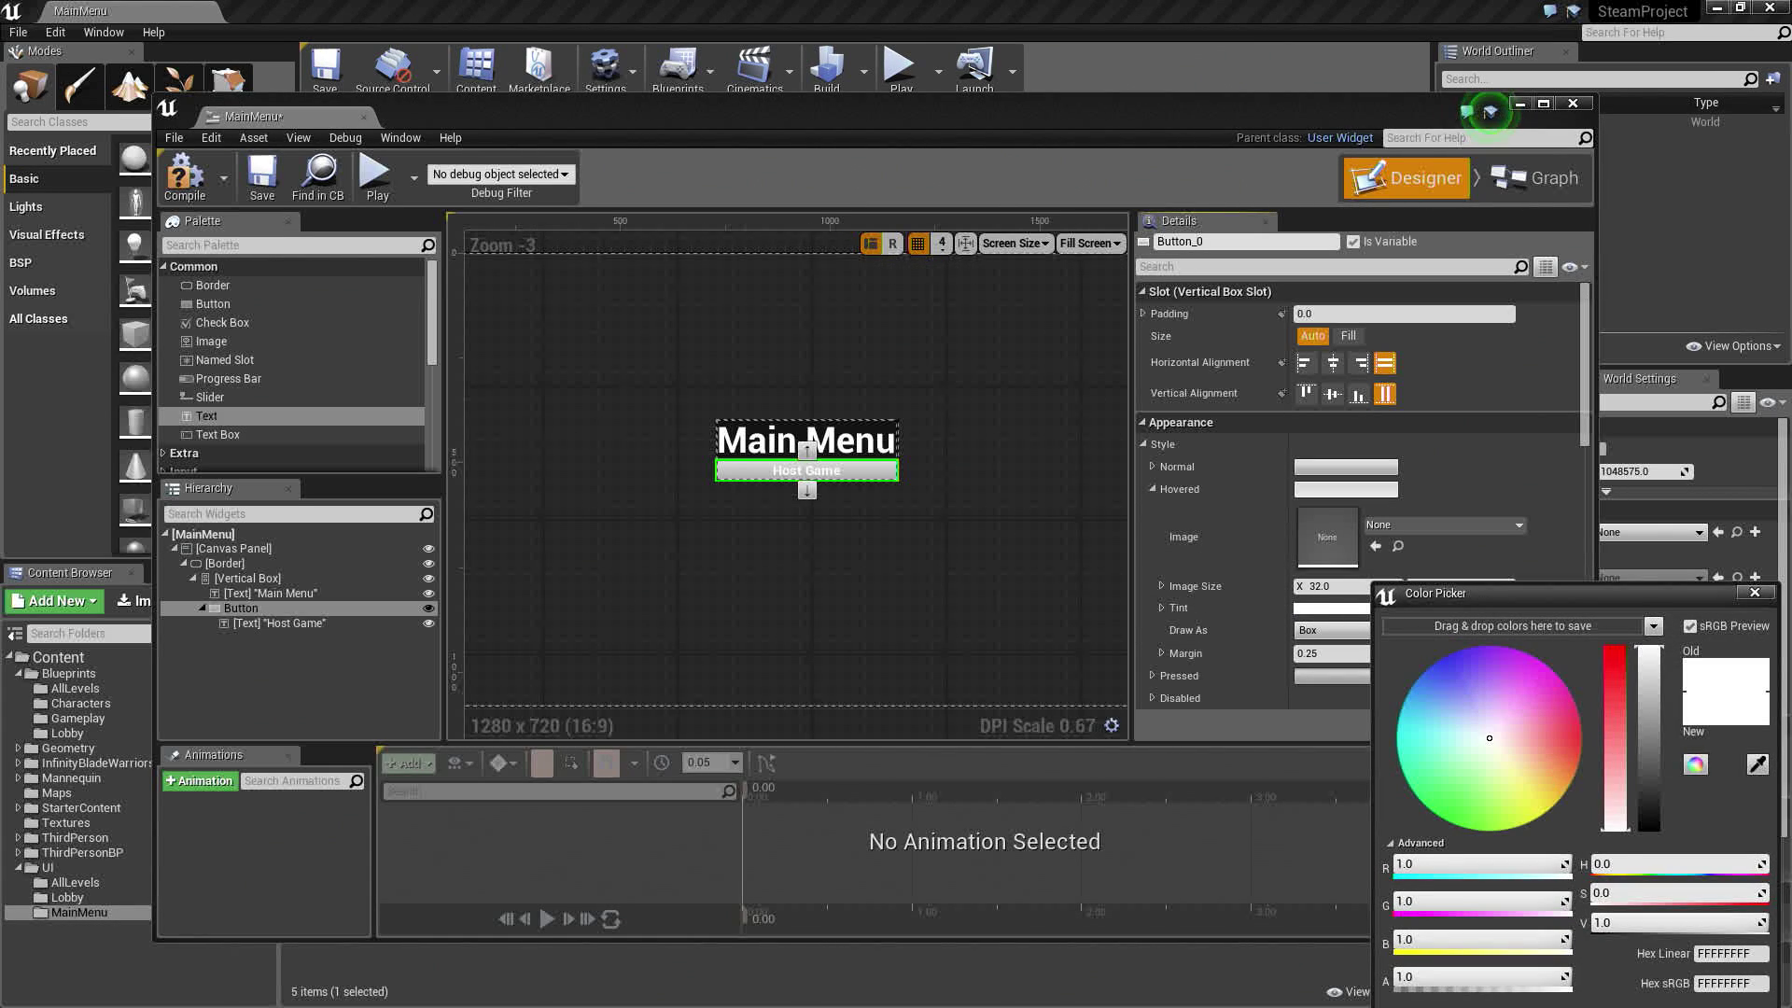
left_click_drag(1421, 654, 1486, 780)
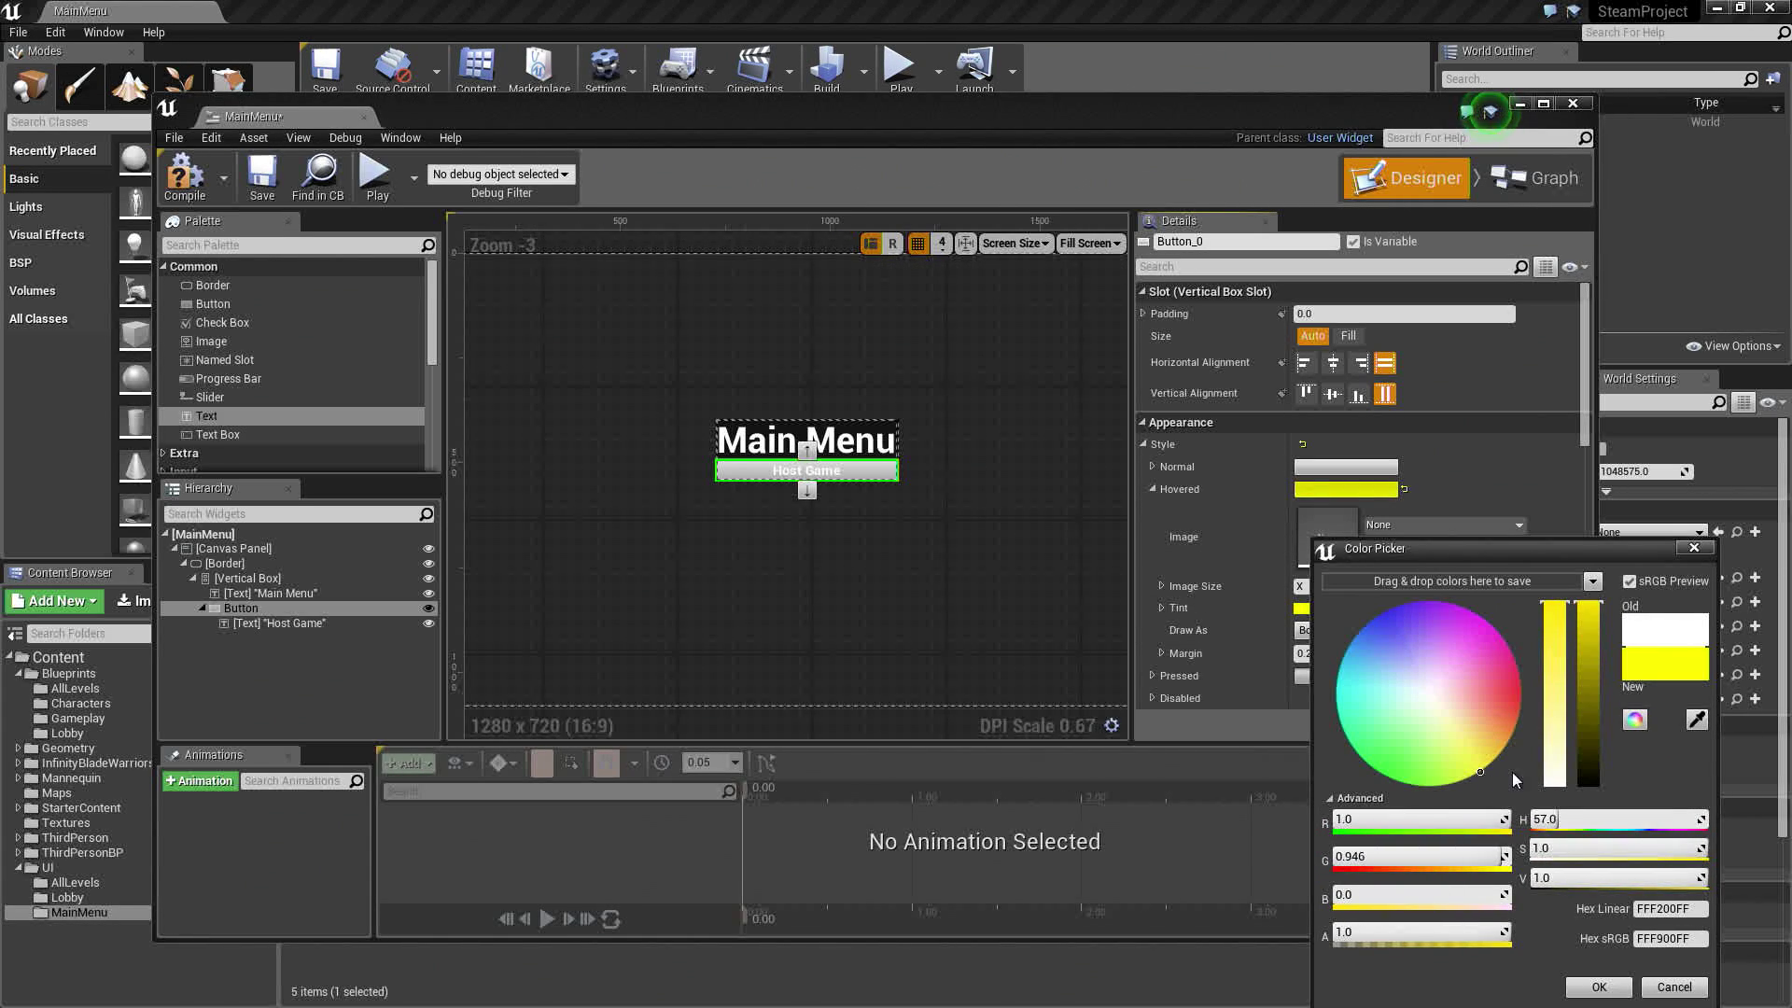
left_click_drag(1649, 669, 1478, 584)
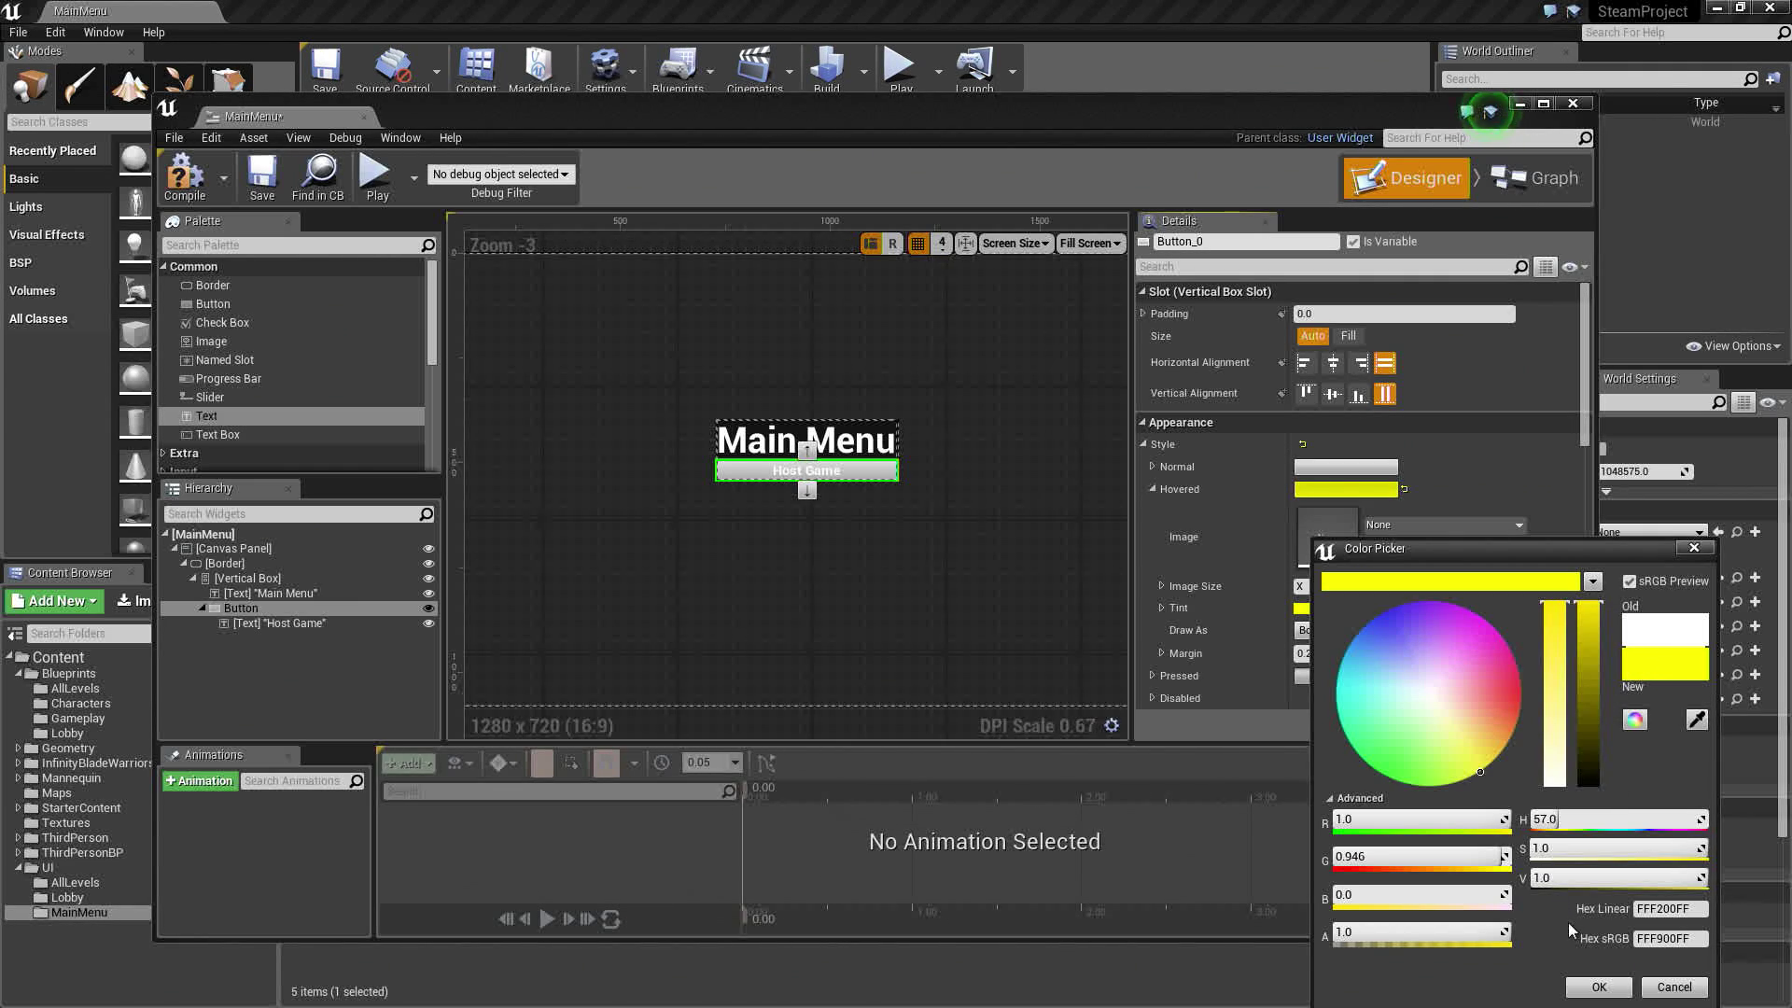
left_click_drag(1559, 552, 1550, 419)
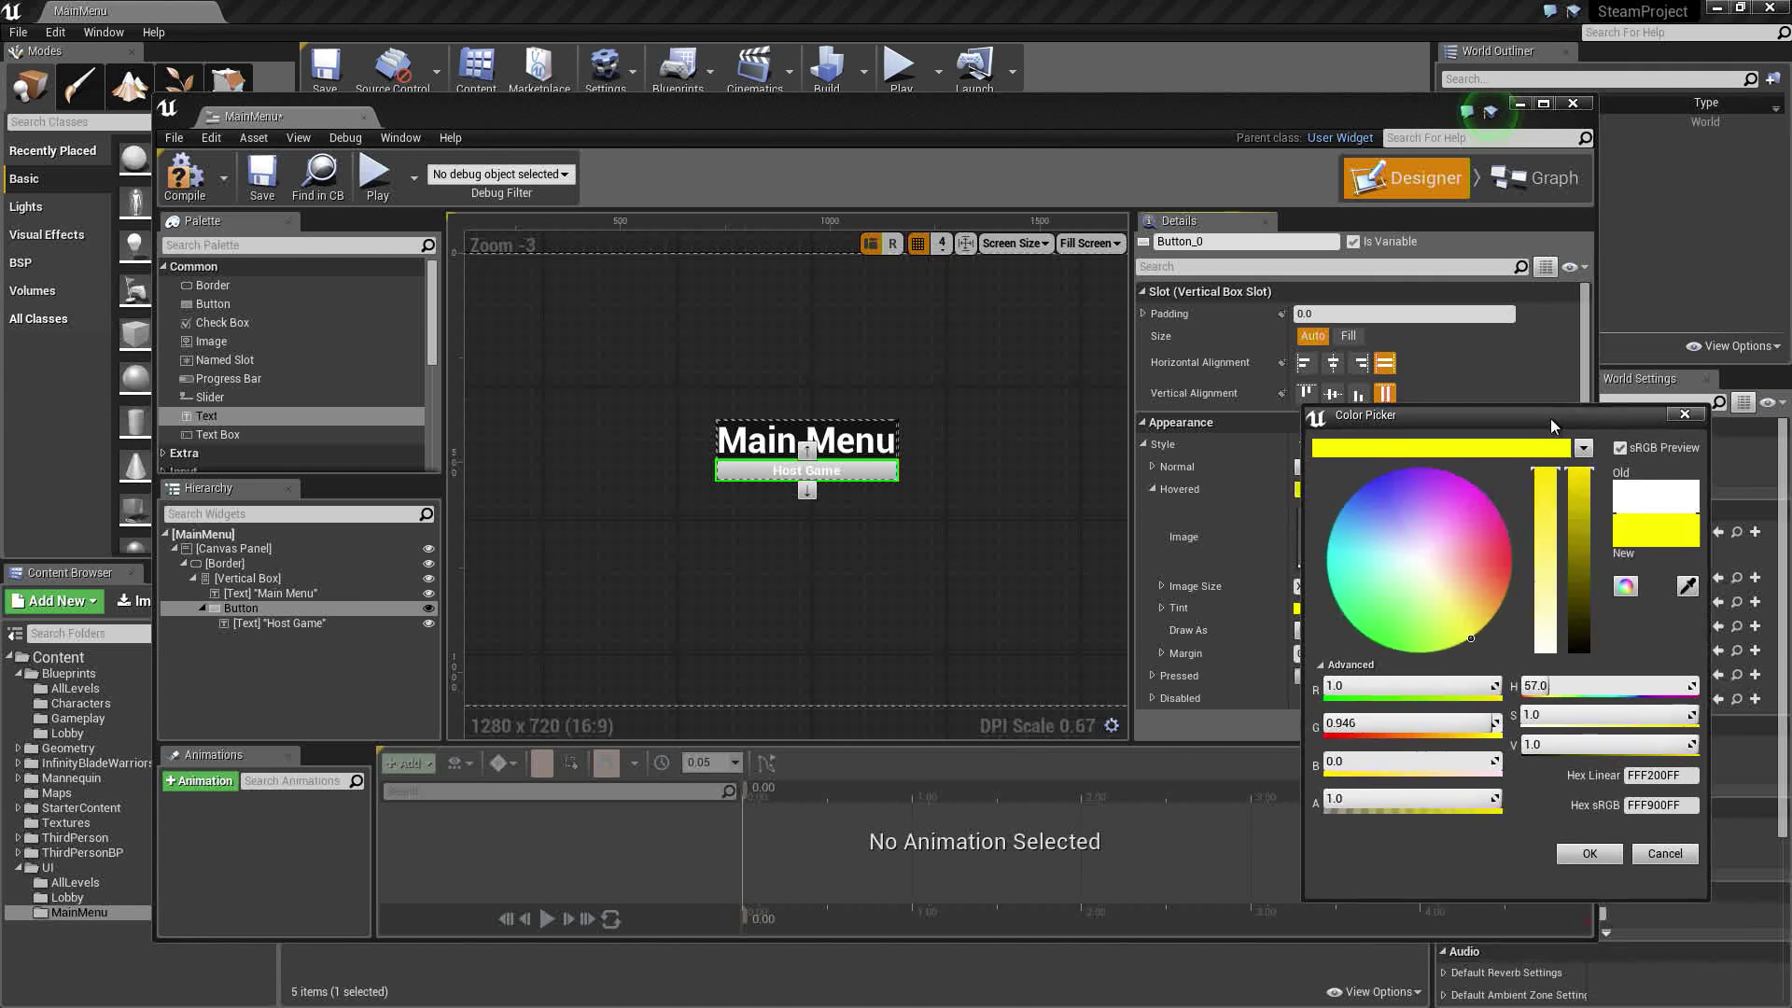
left_click(1591, 853)
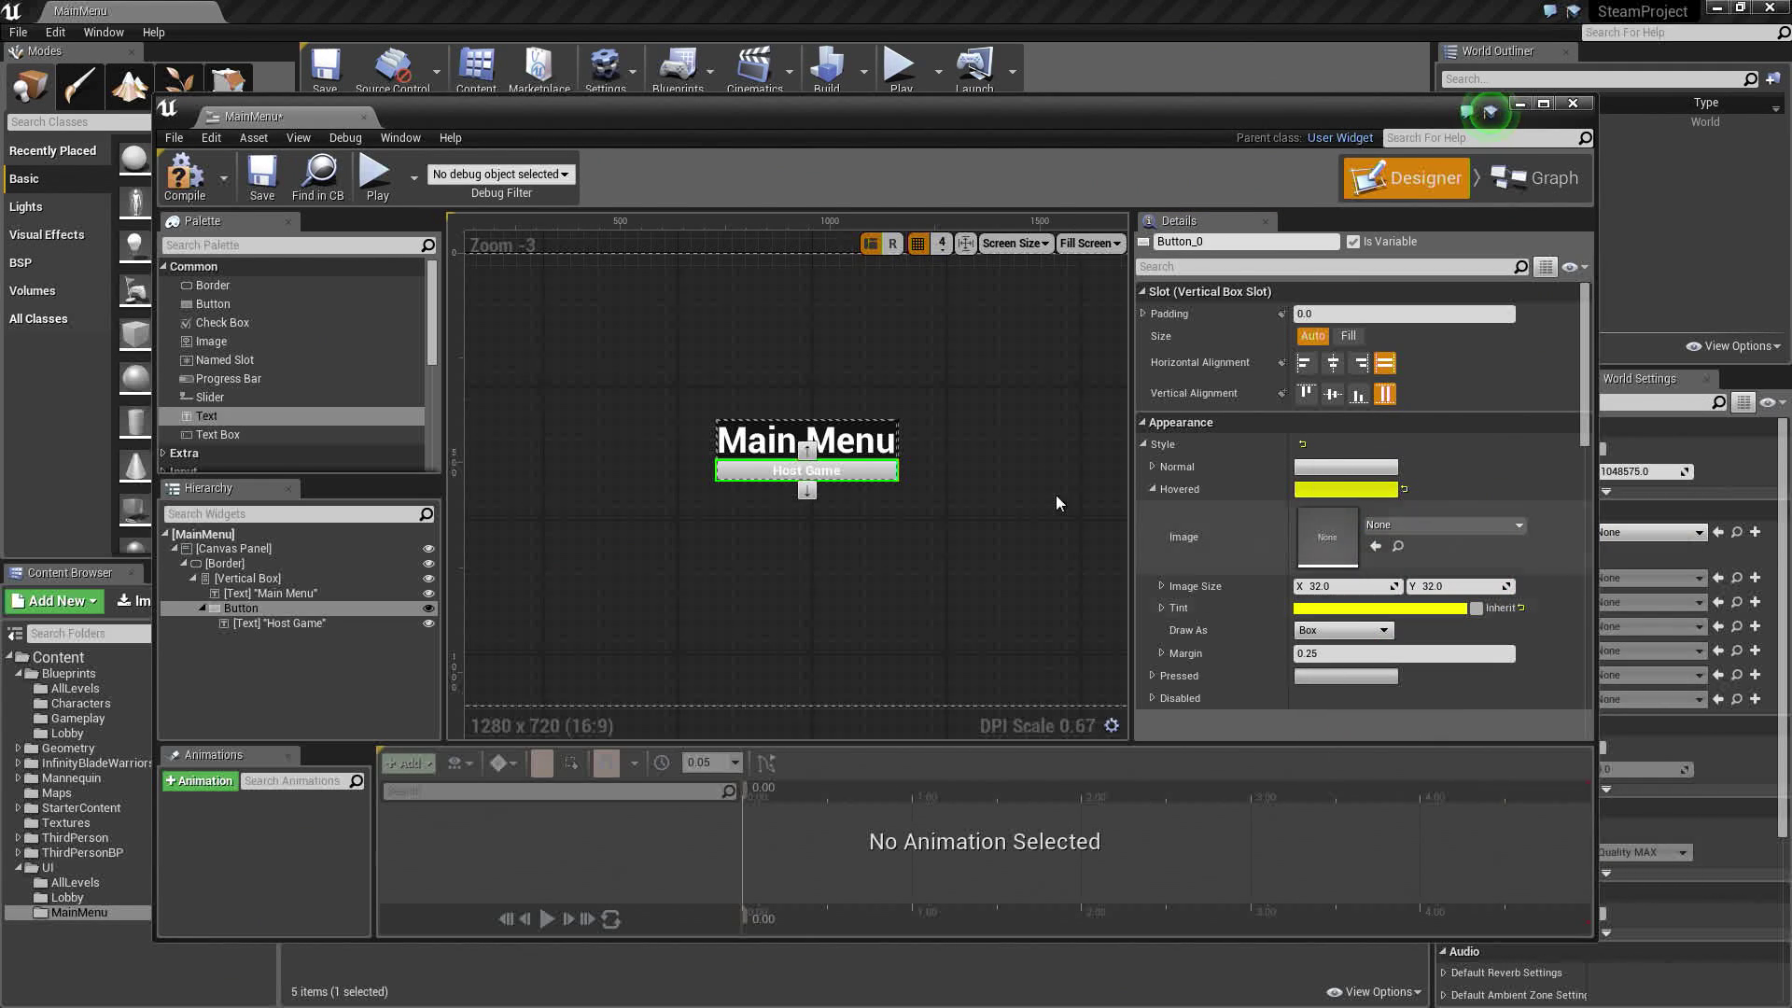
left_click(1153, 489)
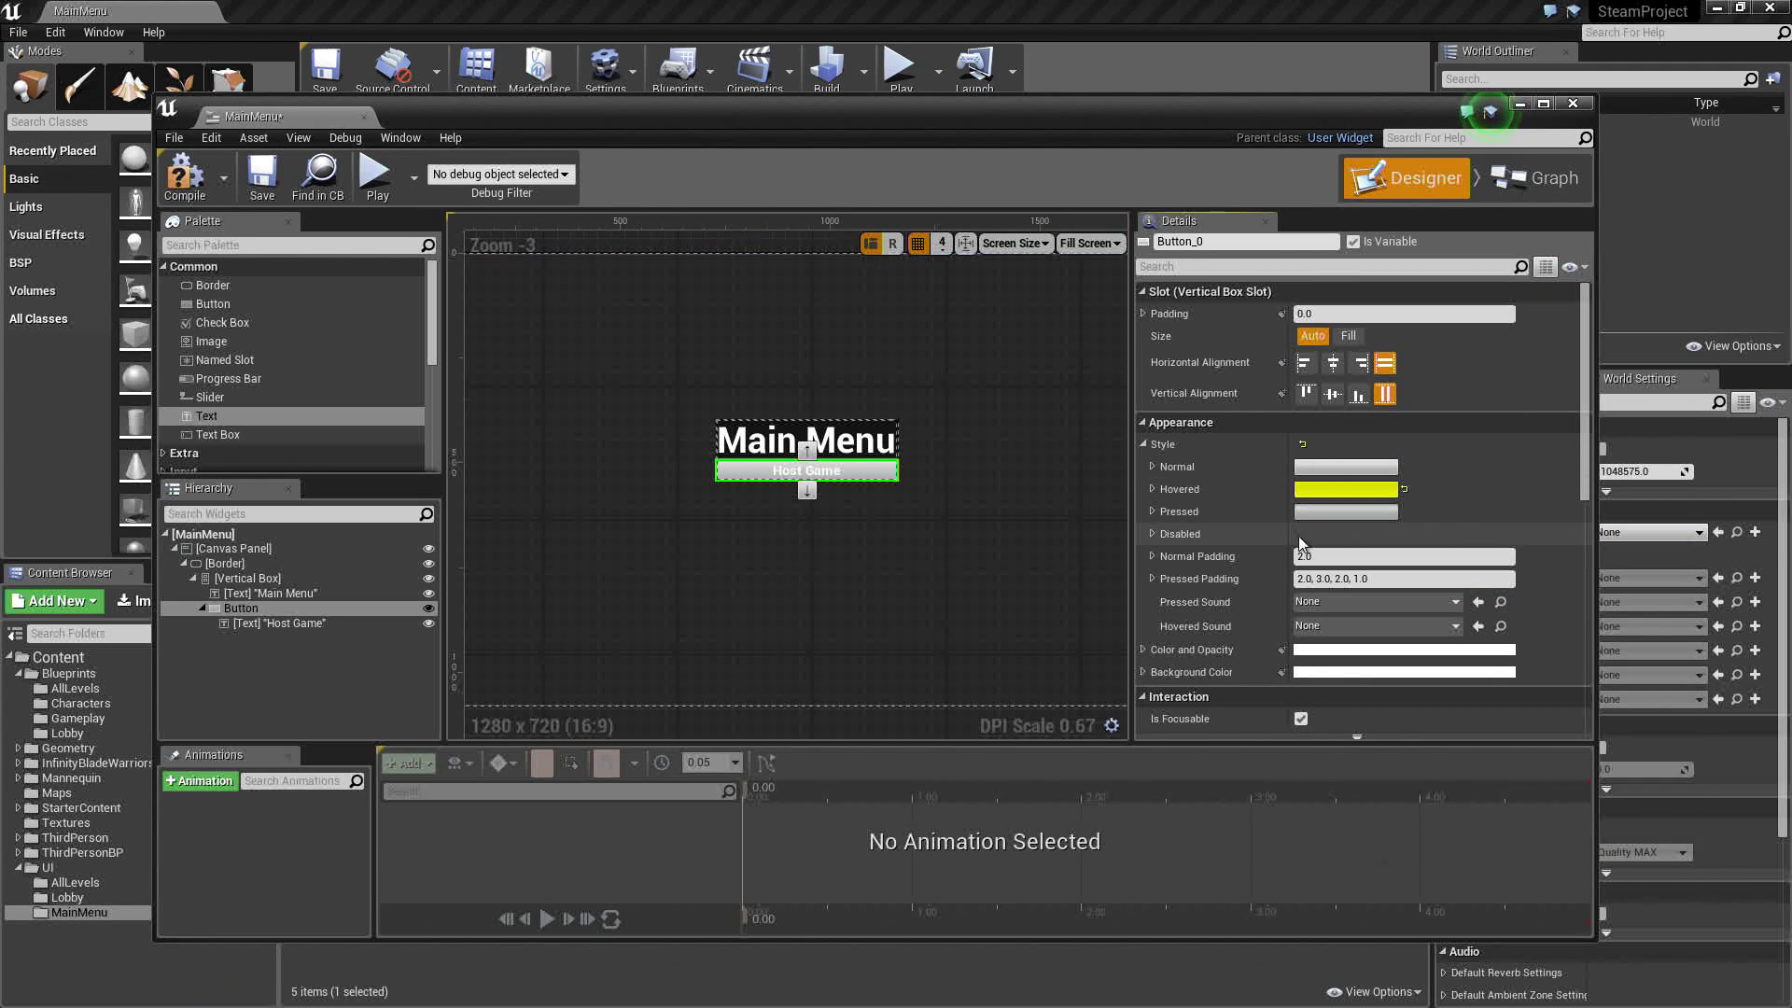
Rename the "Host Game" button to HostButton in the widget hierarchy
left_click(271, 608)
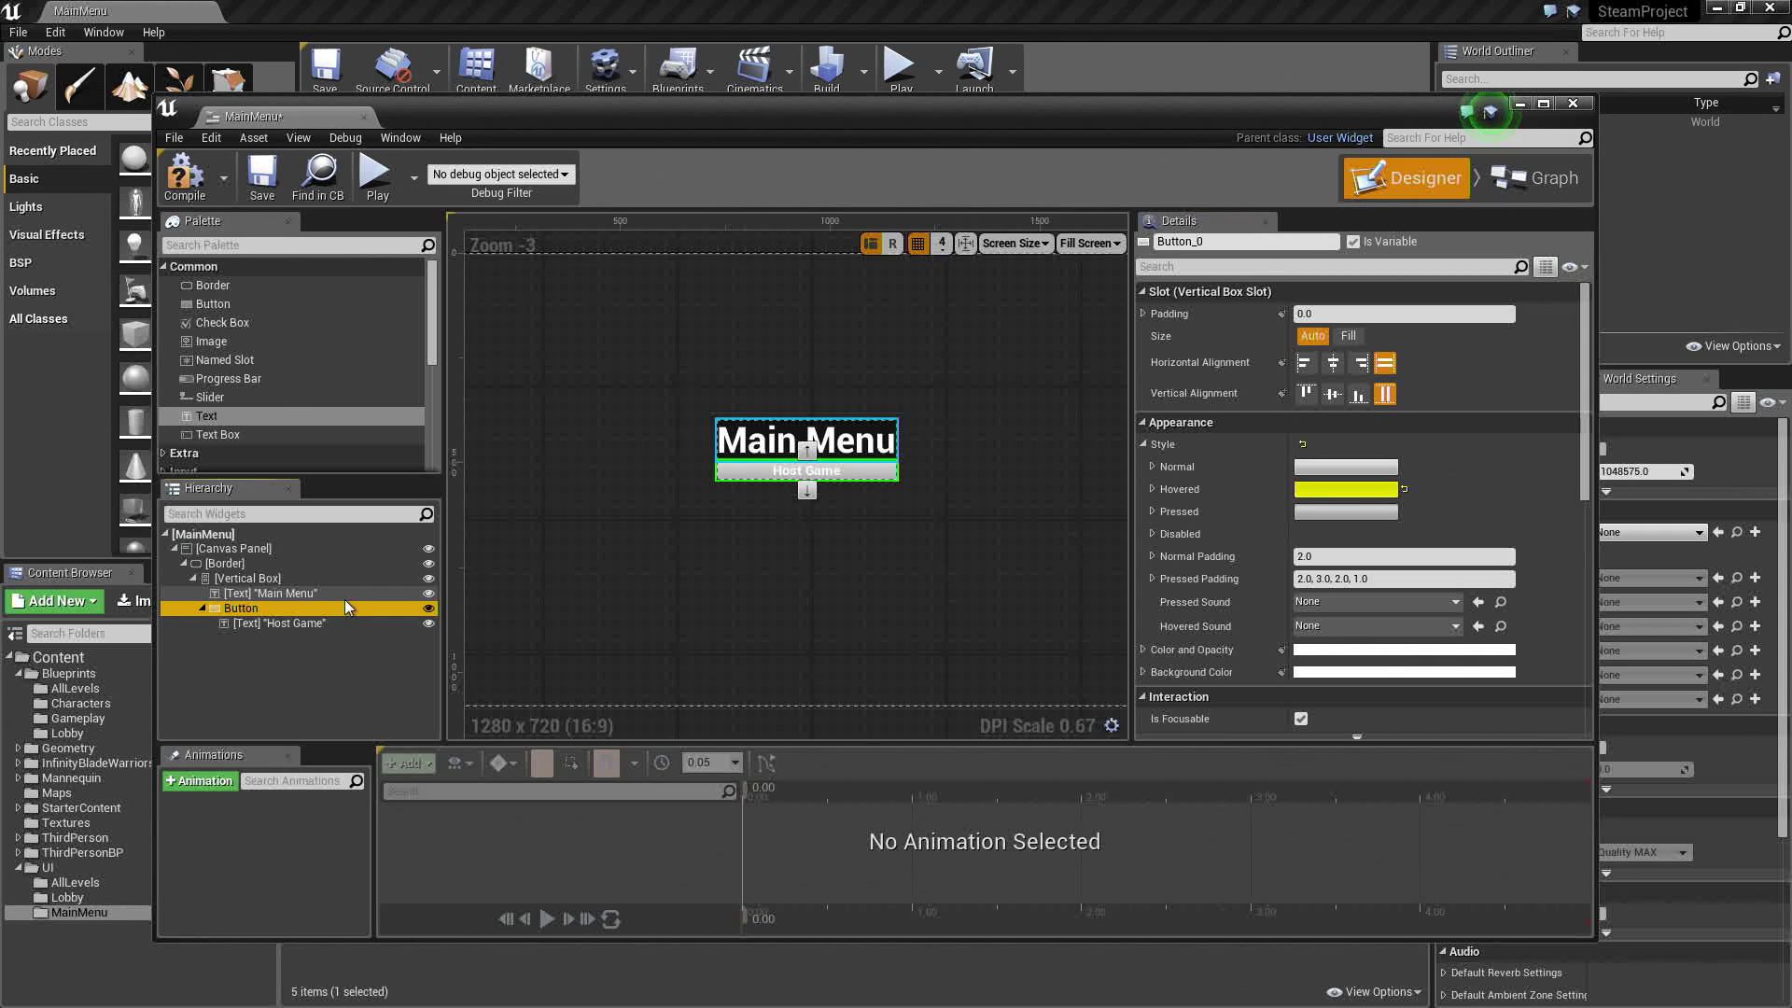
double_click(345, 602)
type("HostButton")
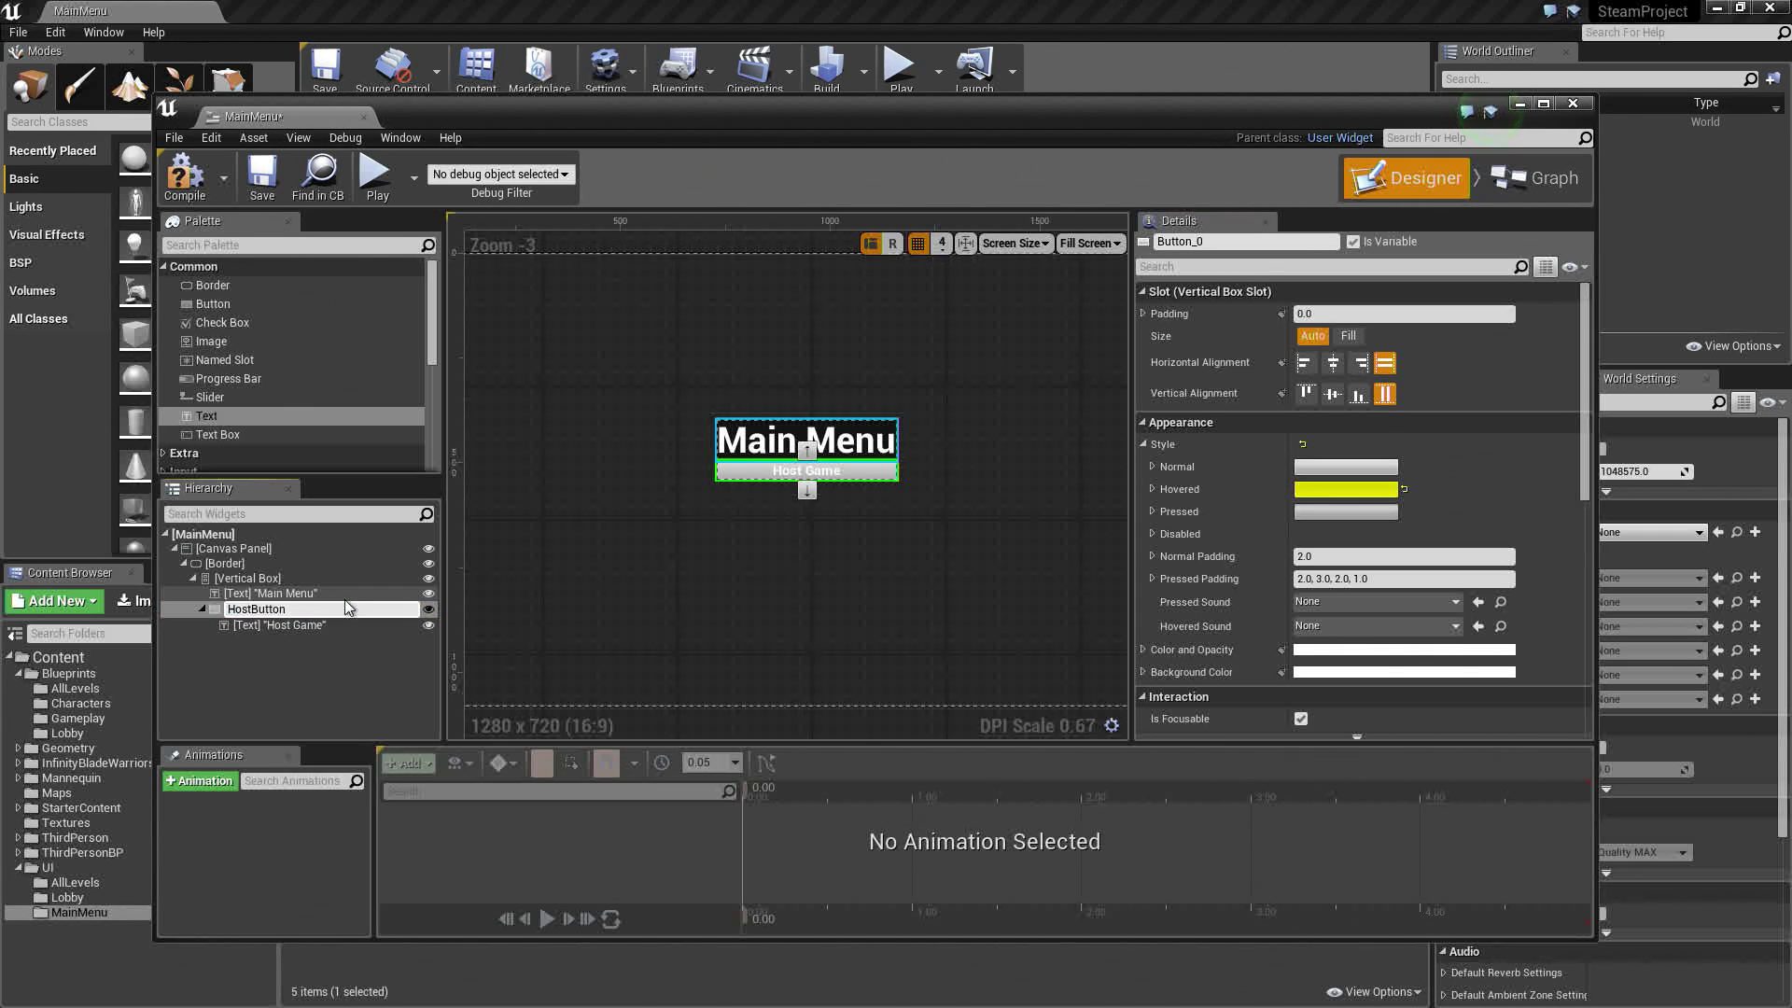
key("Return")
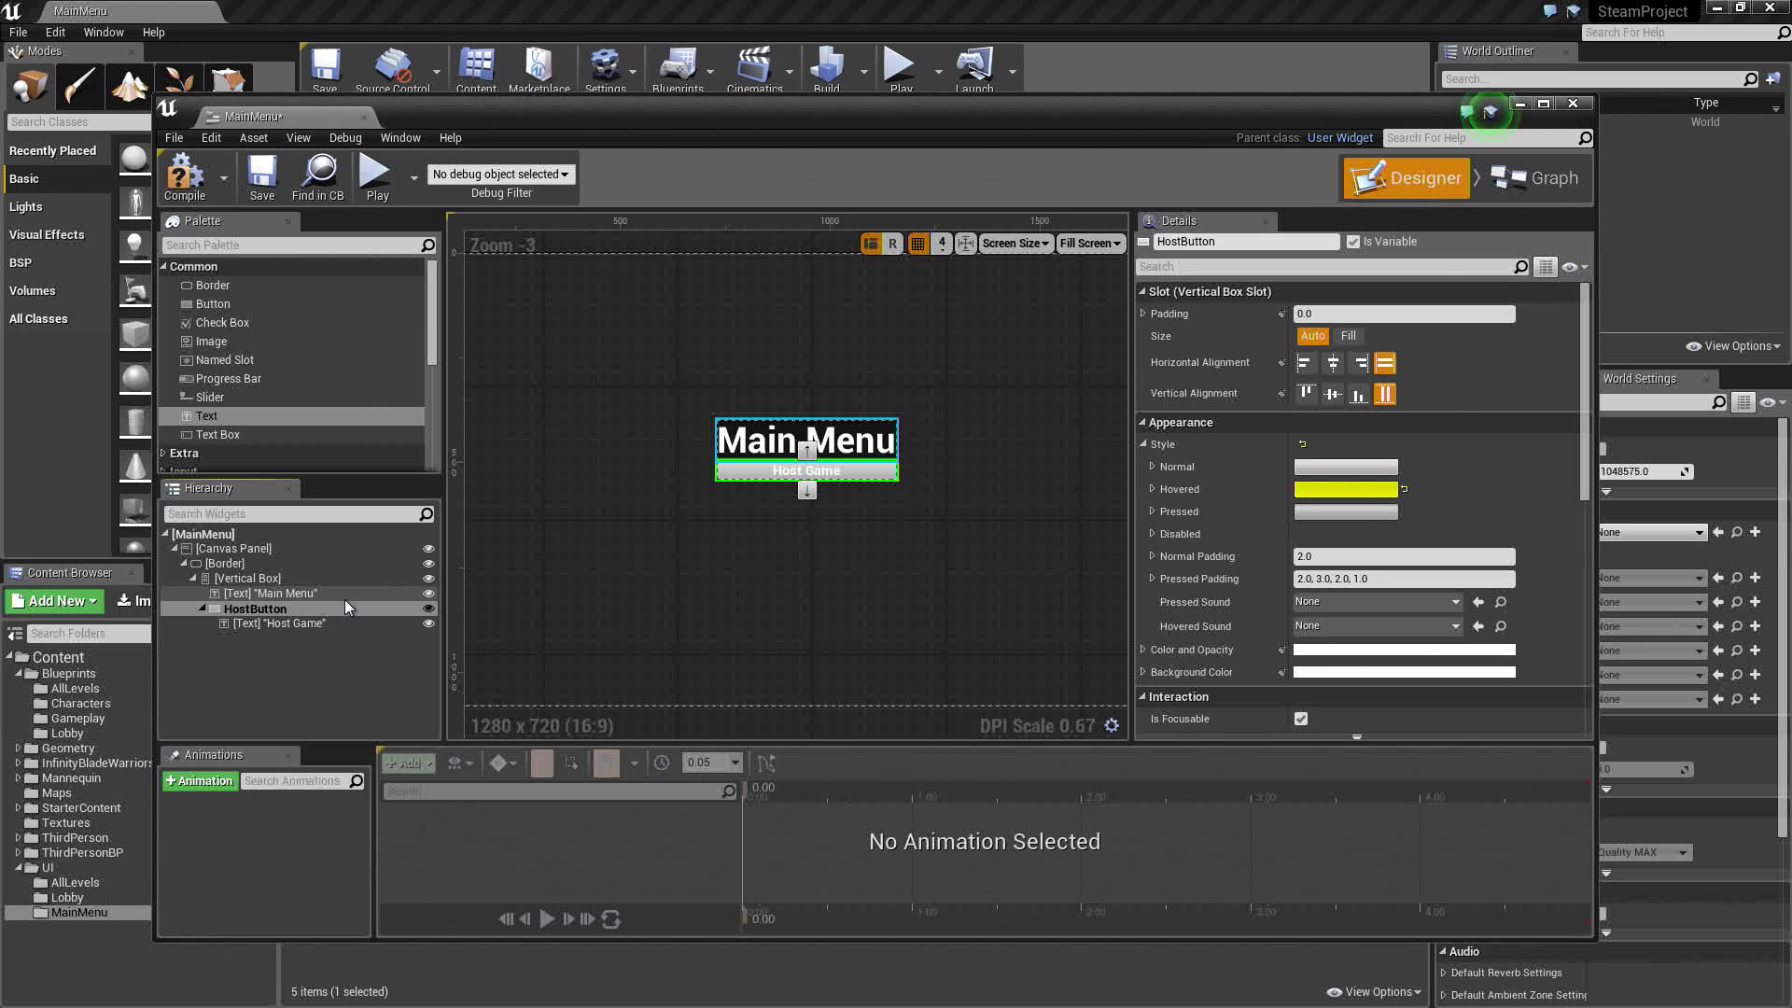
Copy HostButton with its text and paste three duplicates into the Vertical Box
right_click_drag(760, 504, 820, 489)
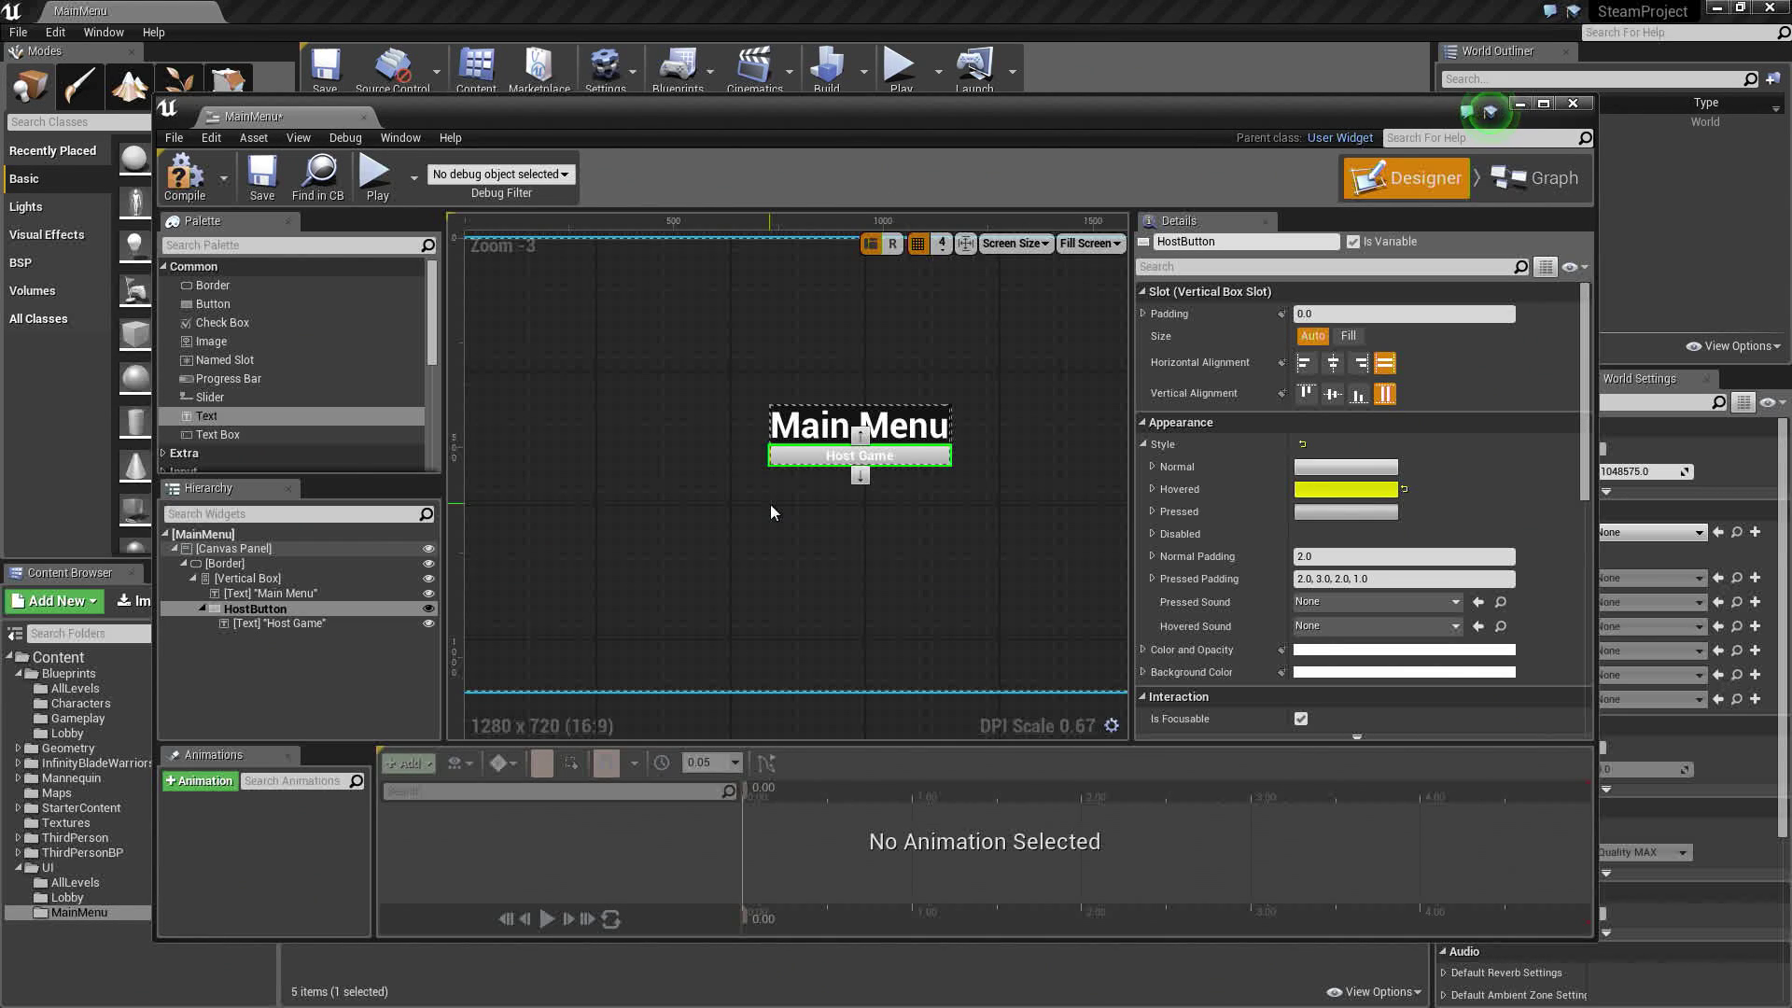
left_click(202, 608)
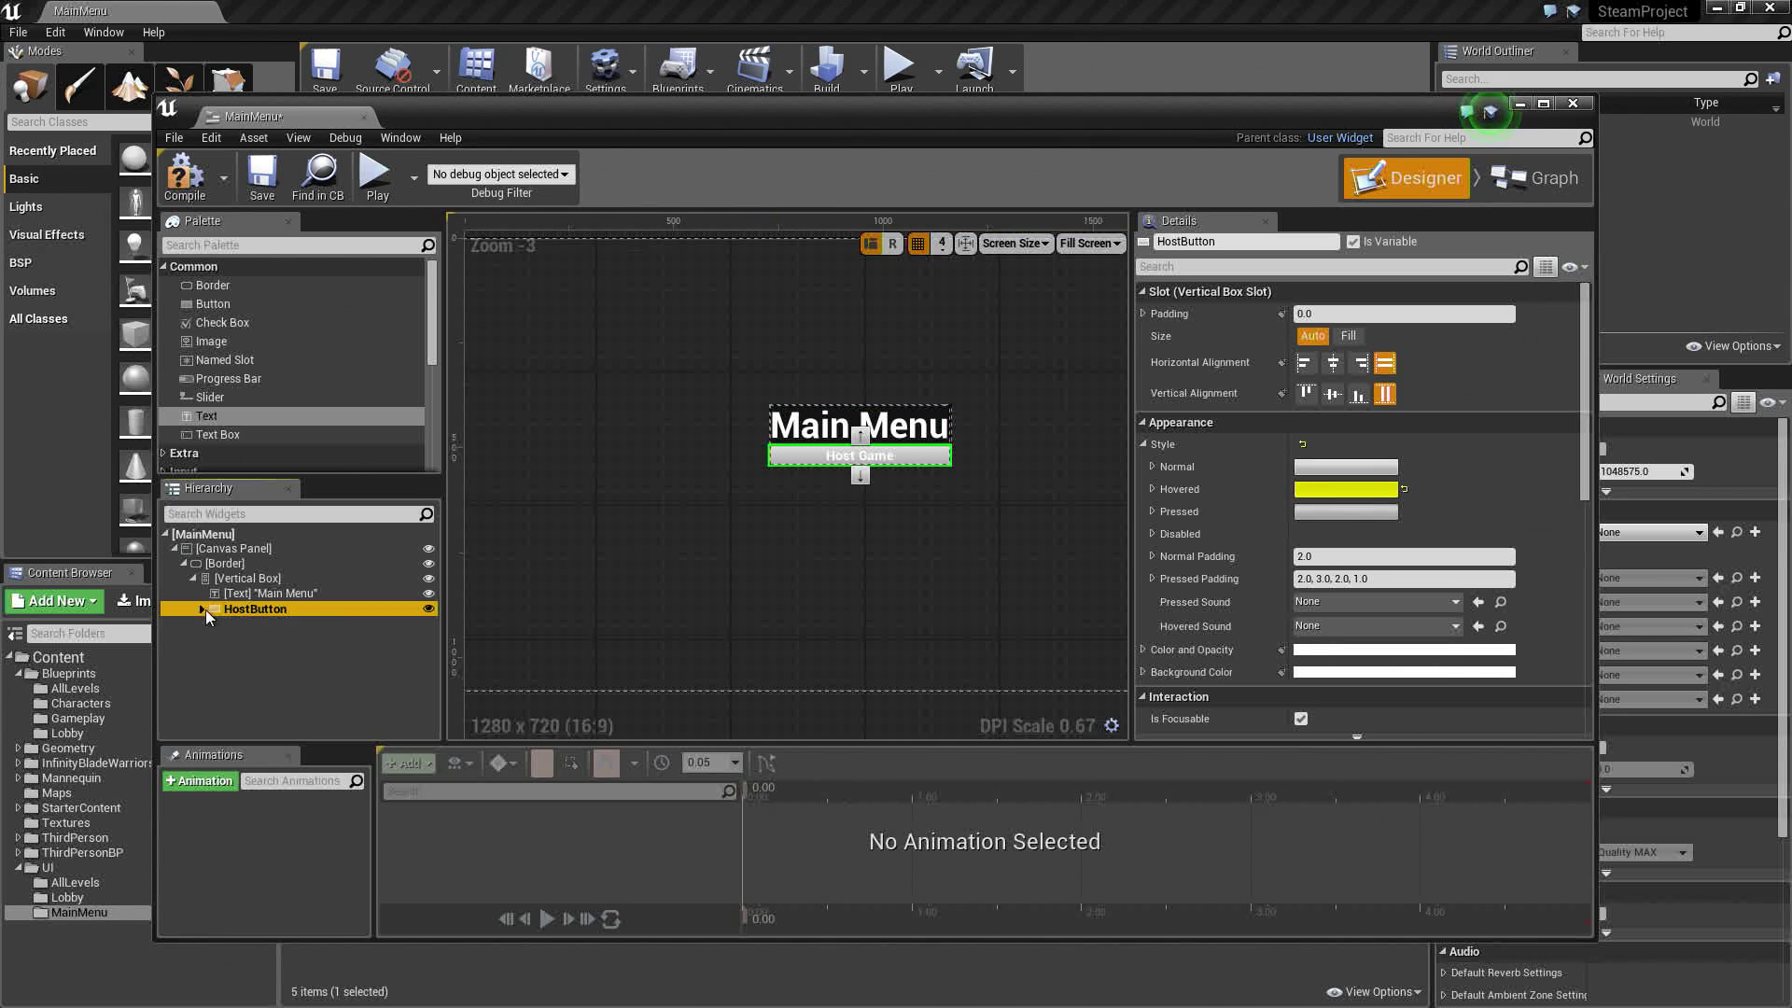
left_click(252, 618)
left_click(242, 608)
left_click(243, 579)
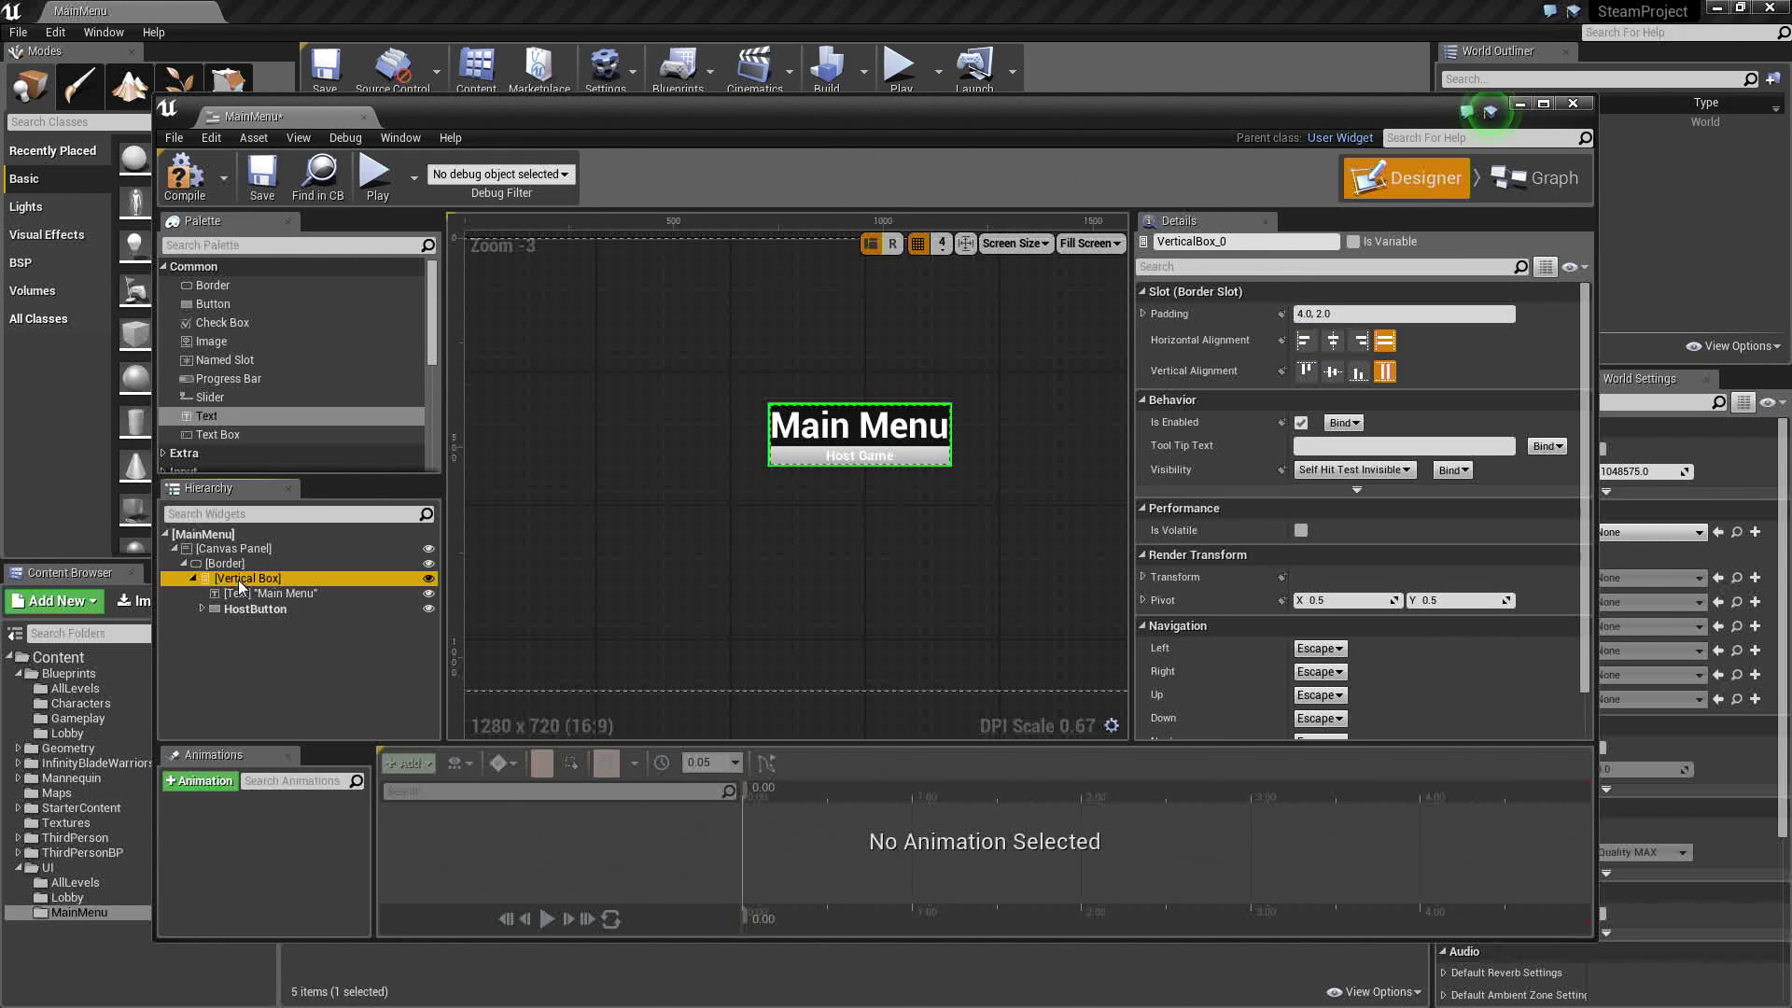
key("ctrl+v")
key("ctrl+v")
key("ctrl+v")
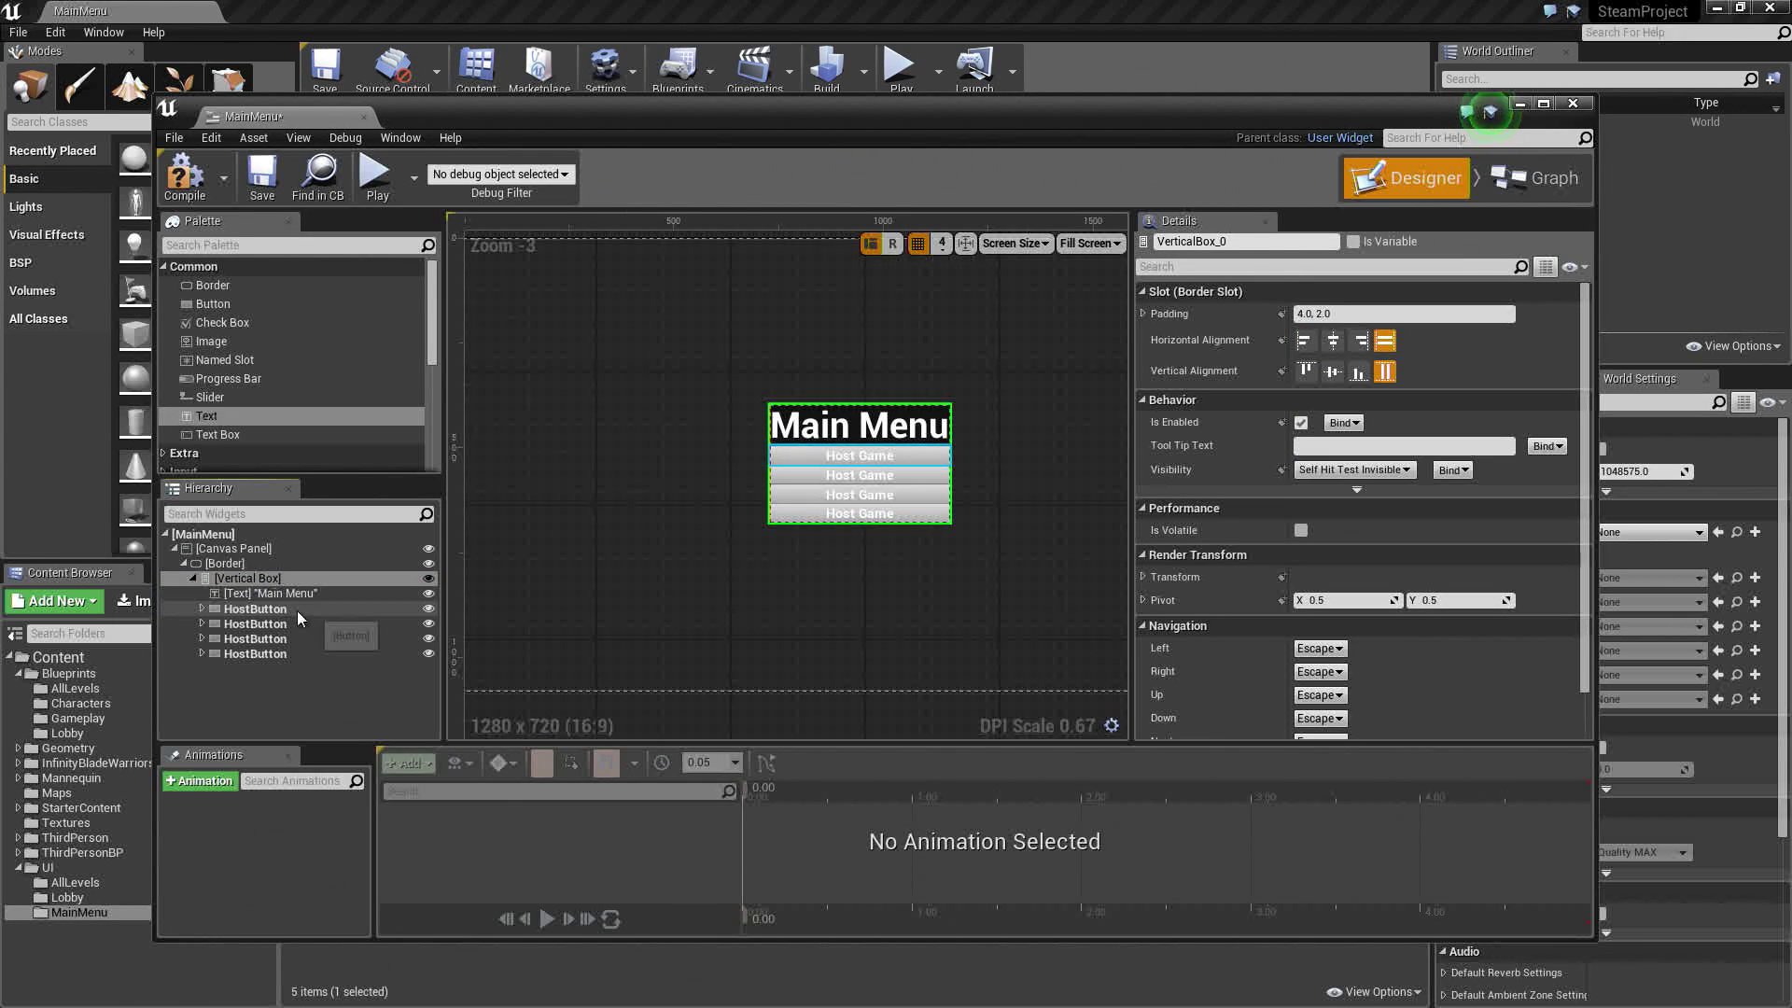
Inspect the pasted buttons and examine the Hovered style tint of the second button
left_click(300, 620)
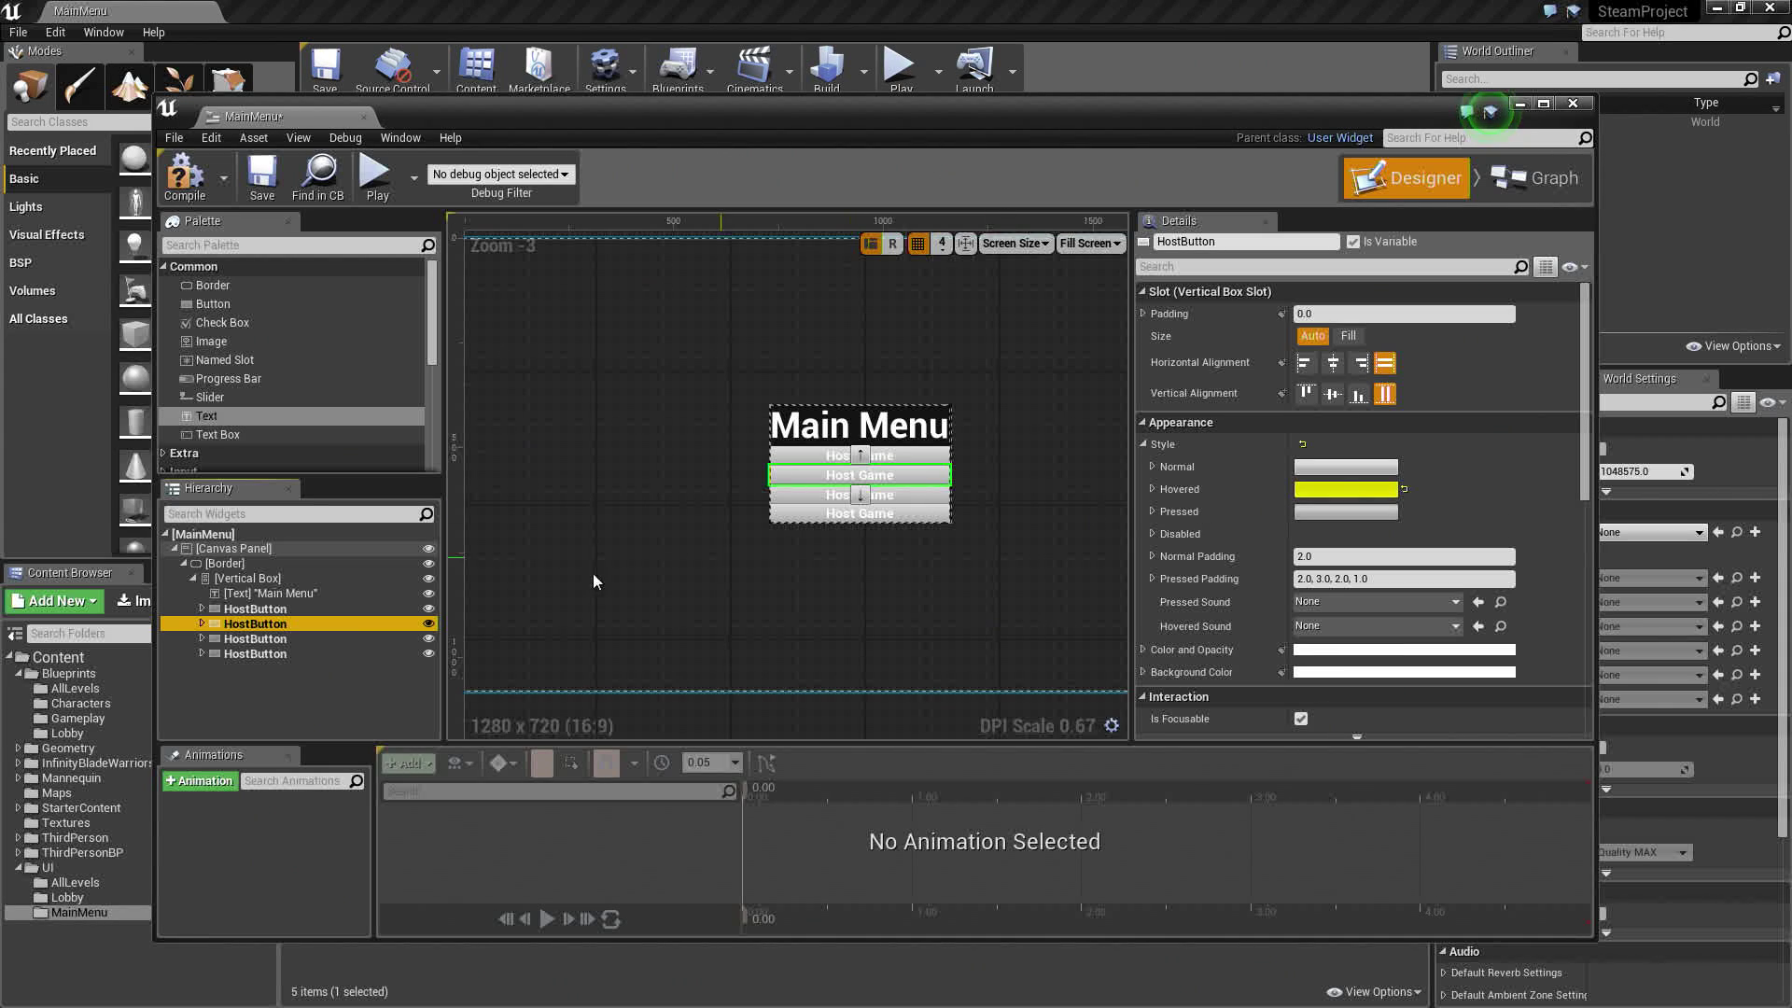
left_click(289, 640)
left_click(284, 653)
left_click(277, 622)
left_click(1152, 489)
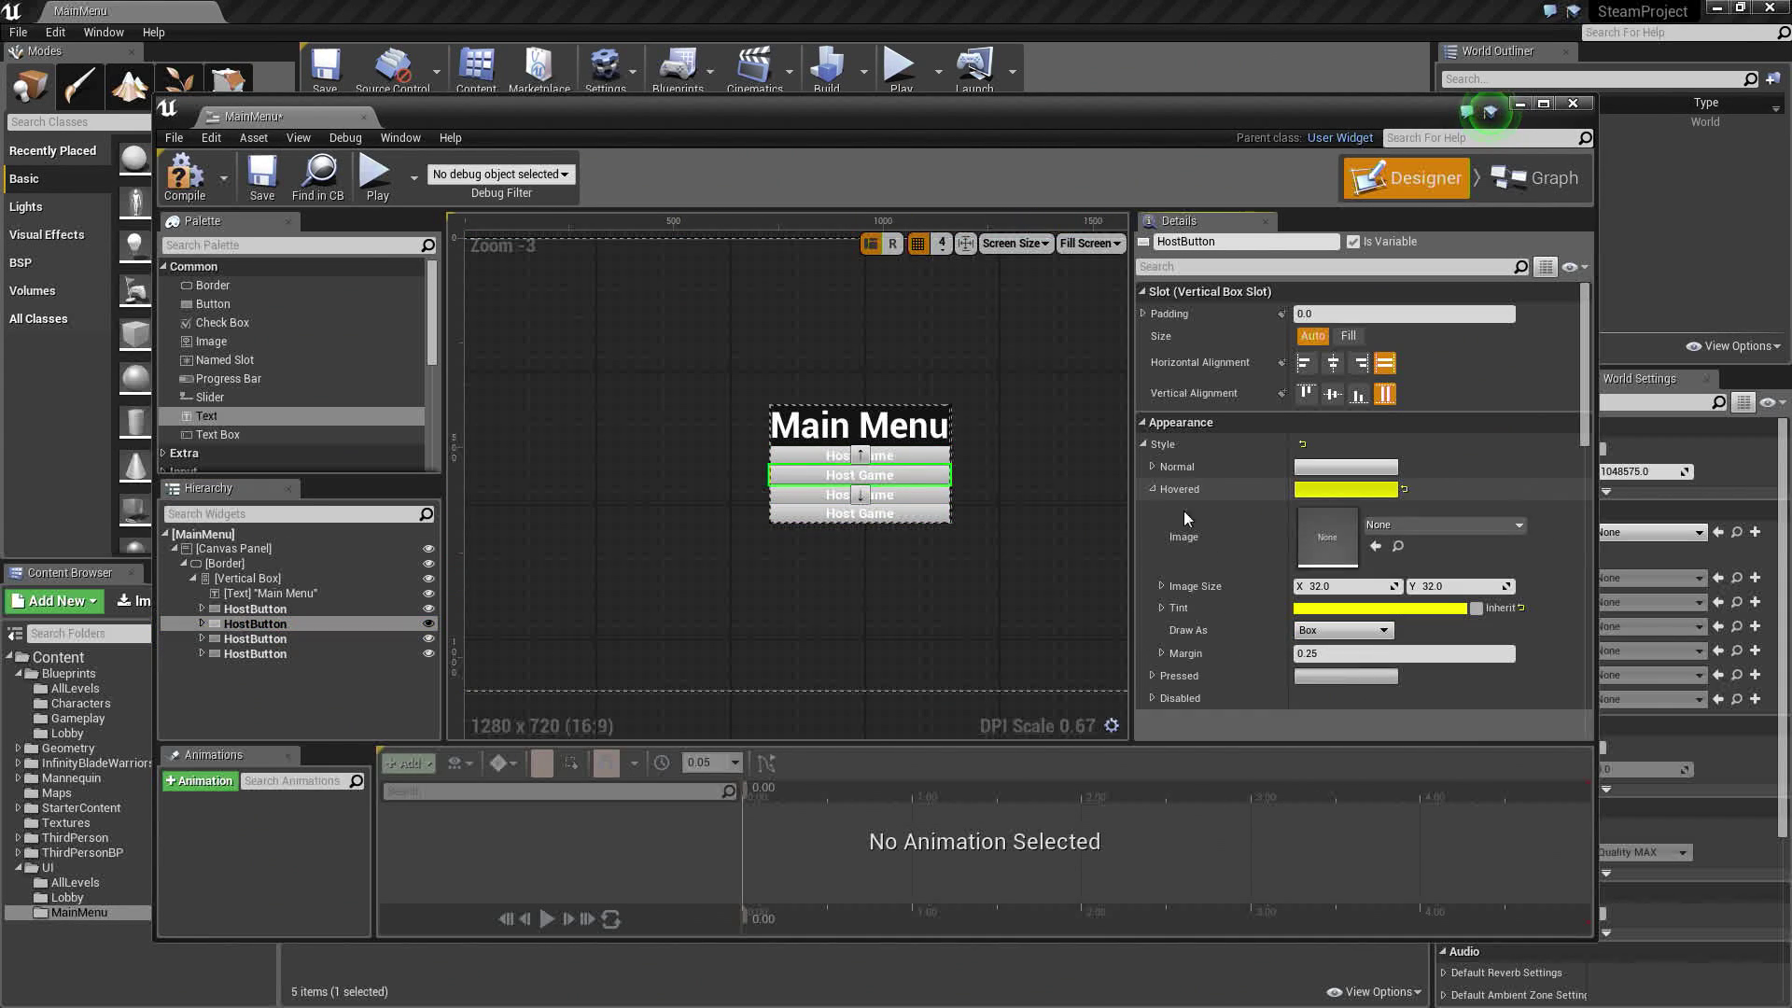
left_click(1418, 607)
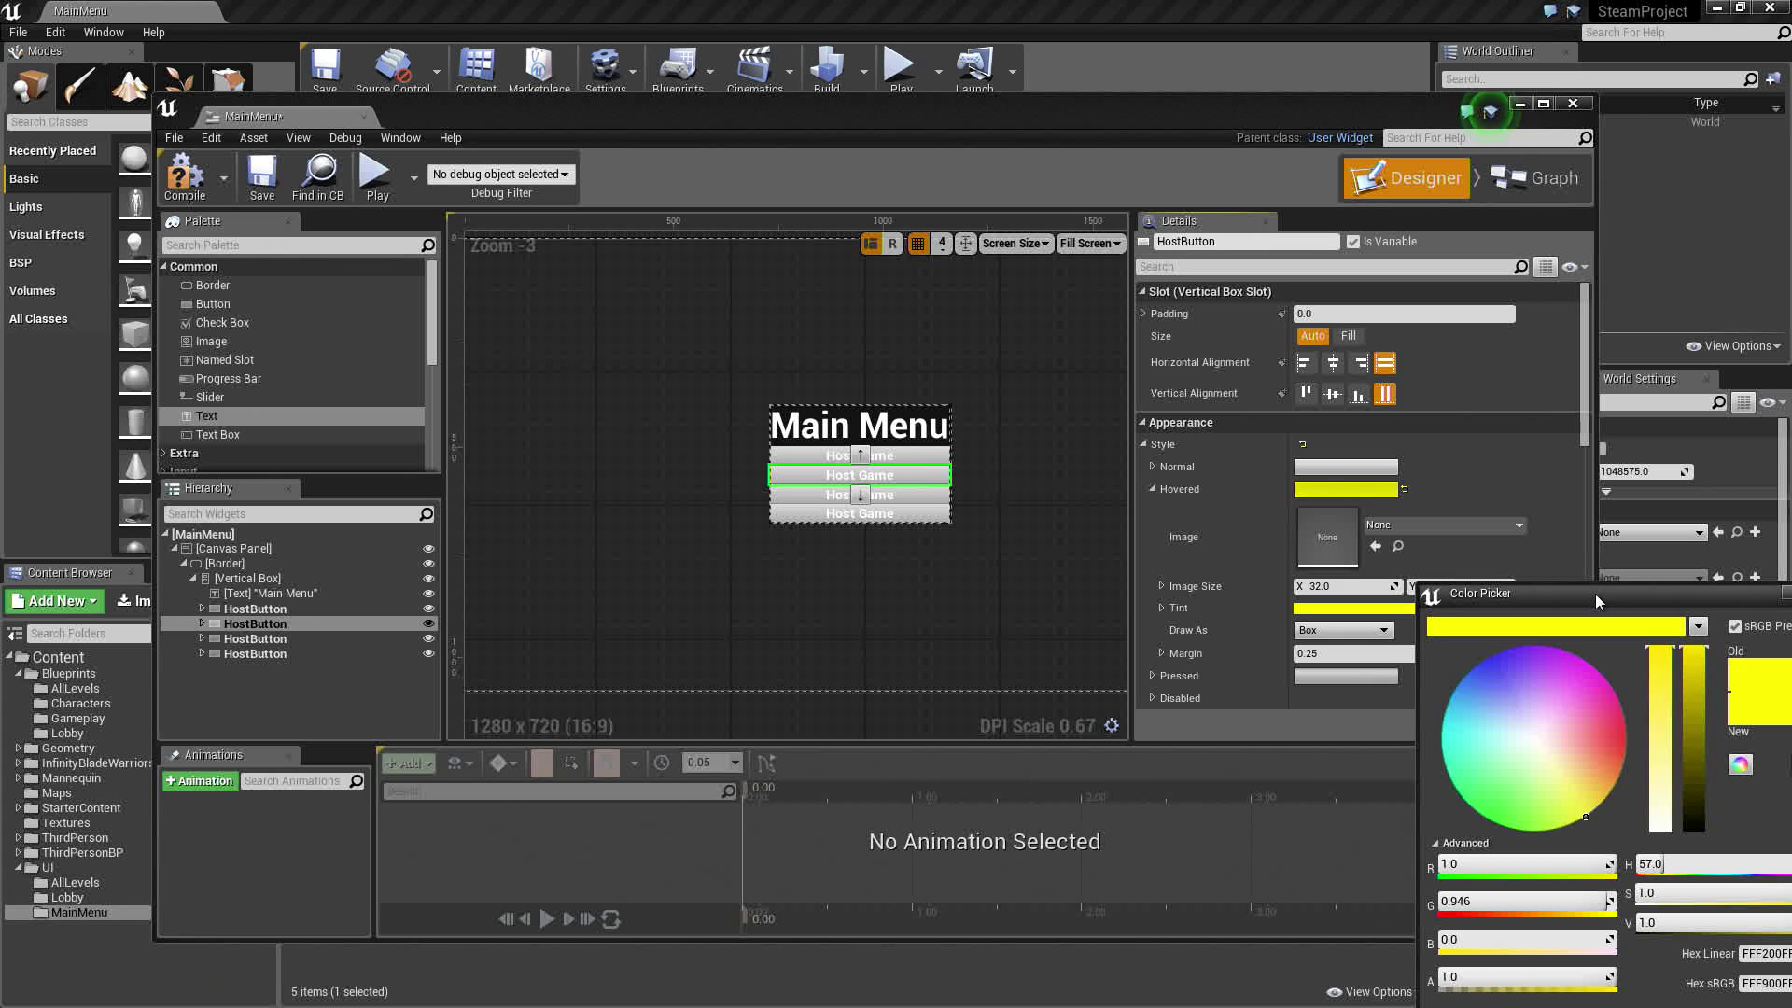
left_click_drag(1749, 593, 1436, 556)
left_click(1480, 561)
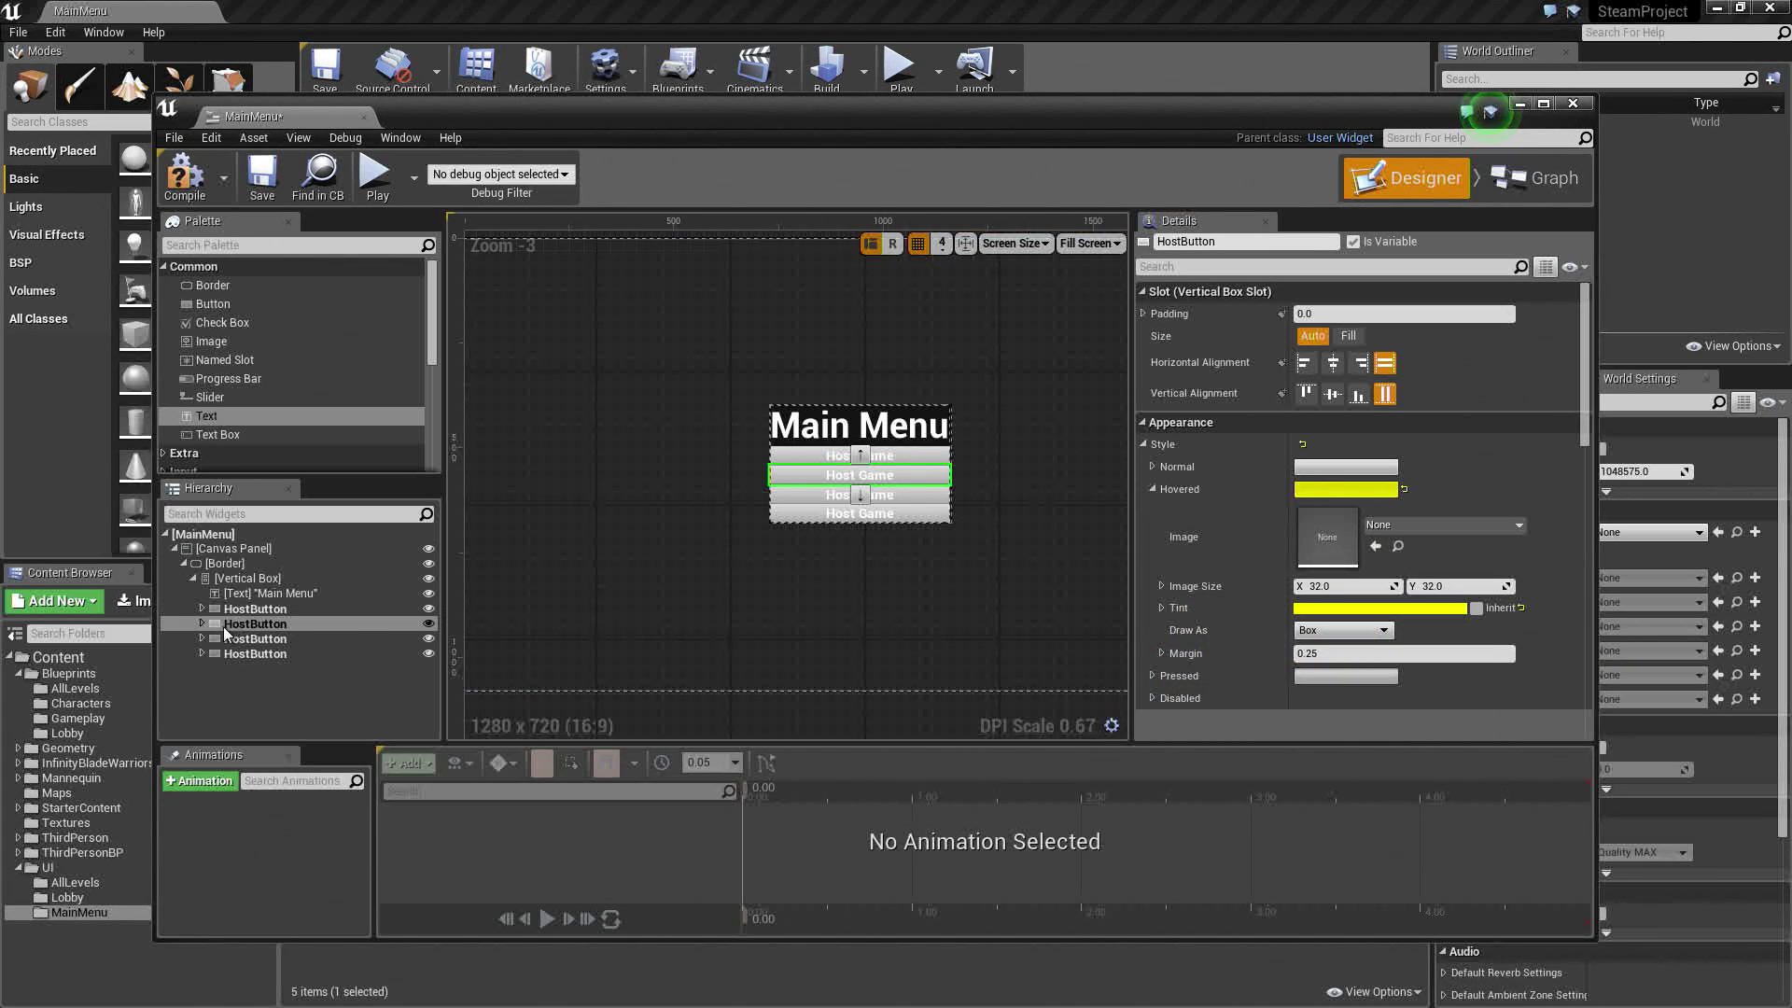
Rename the second button in the Vertical Box to FindButton
left_click(265, 625)
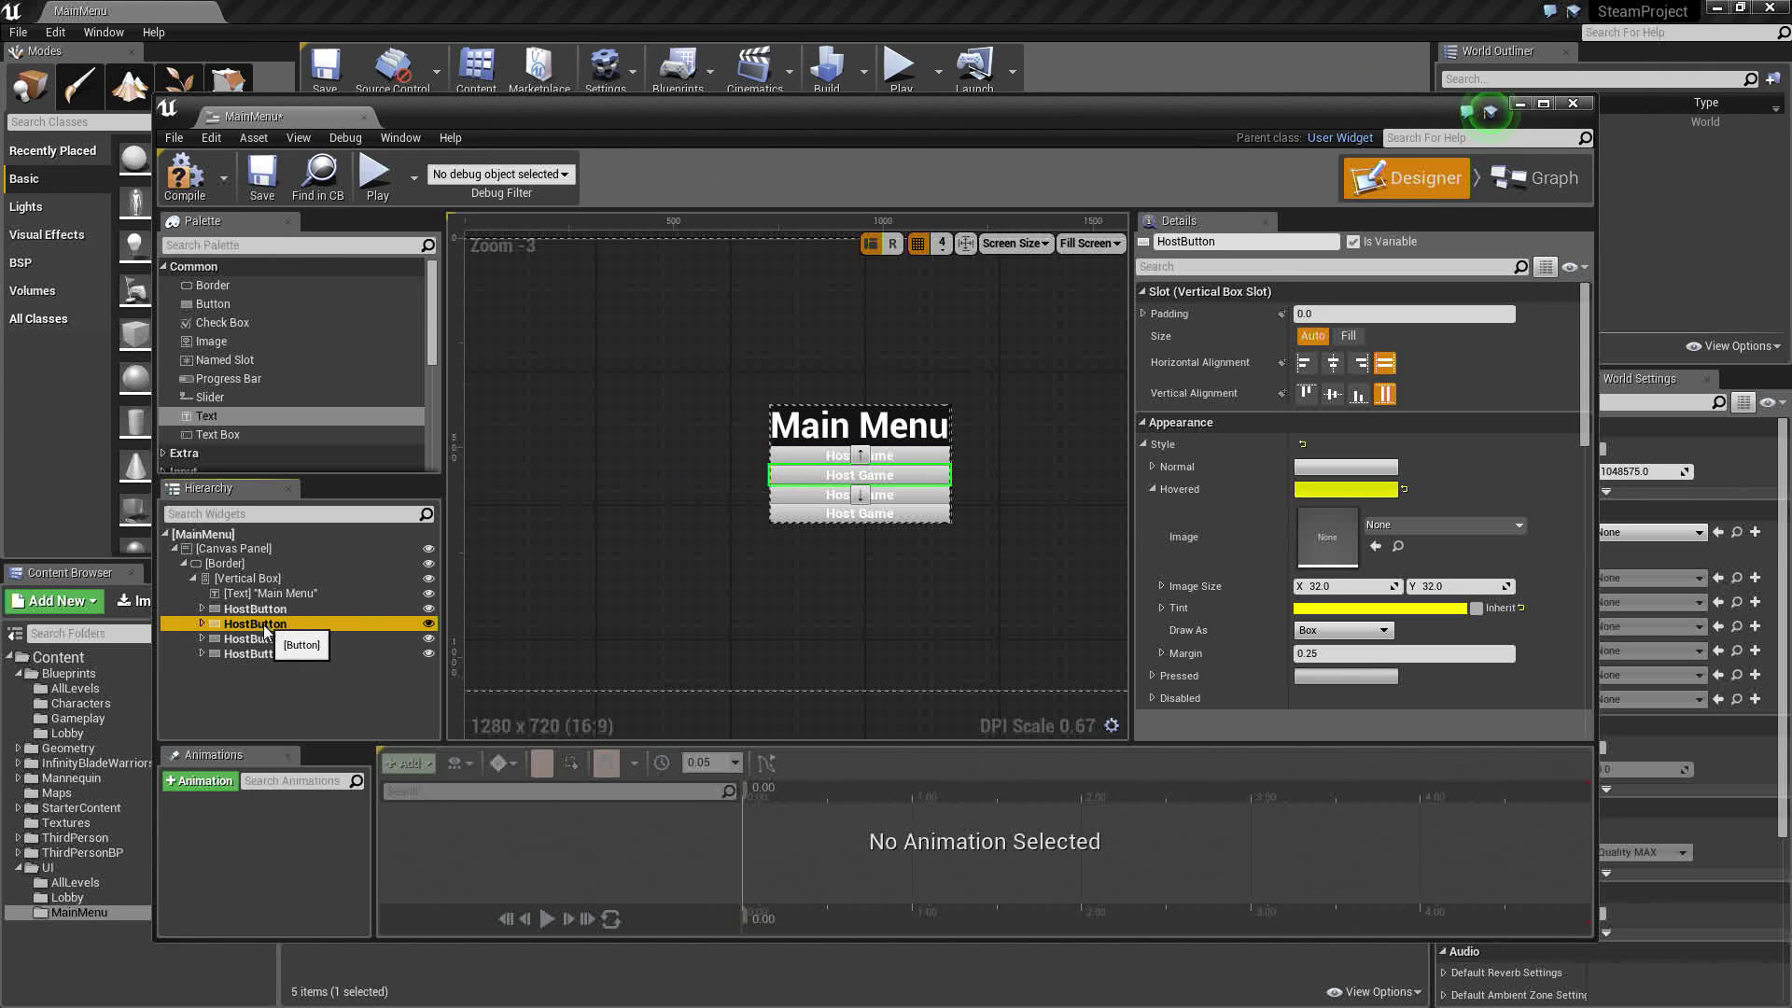
double_click(329, 623)
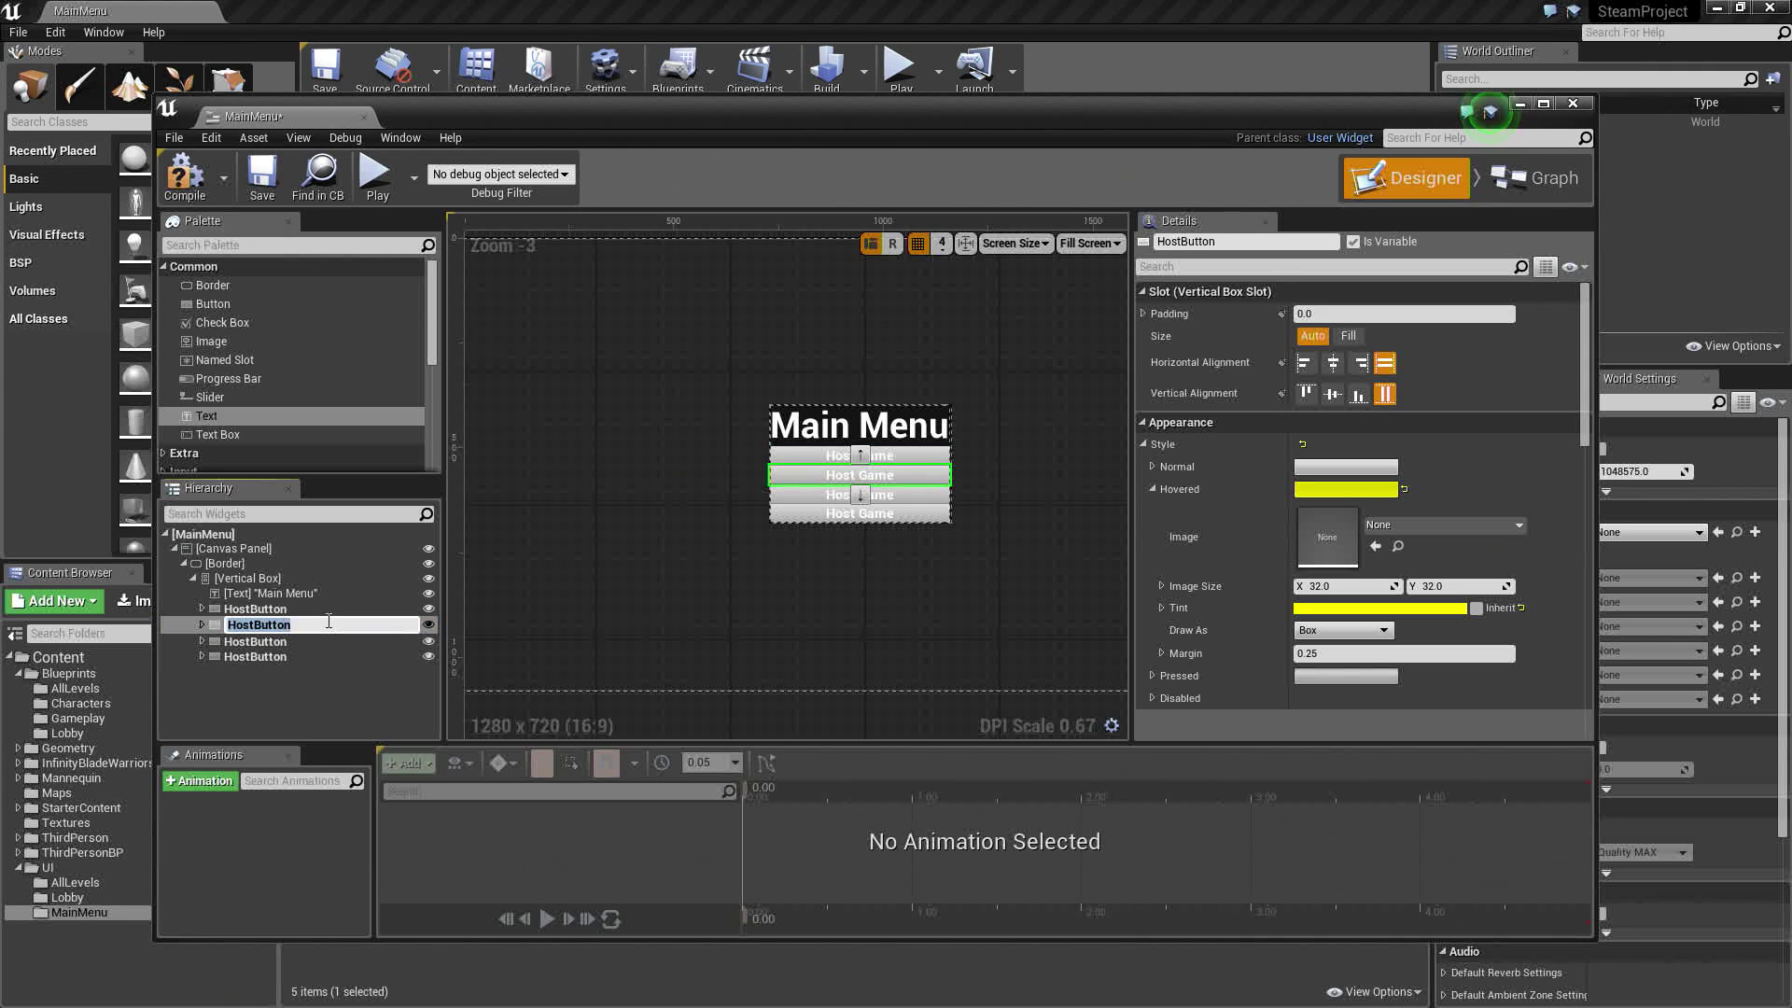
type("FindButton")
key("Return")
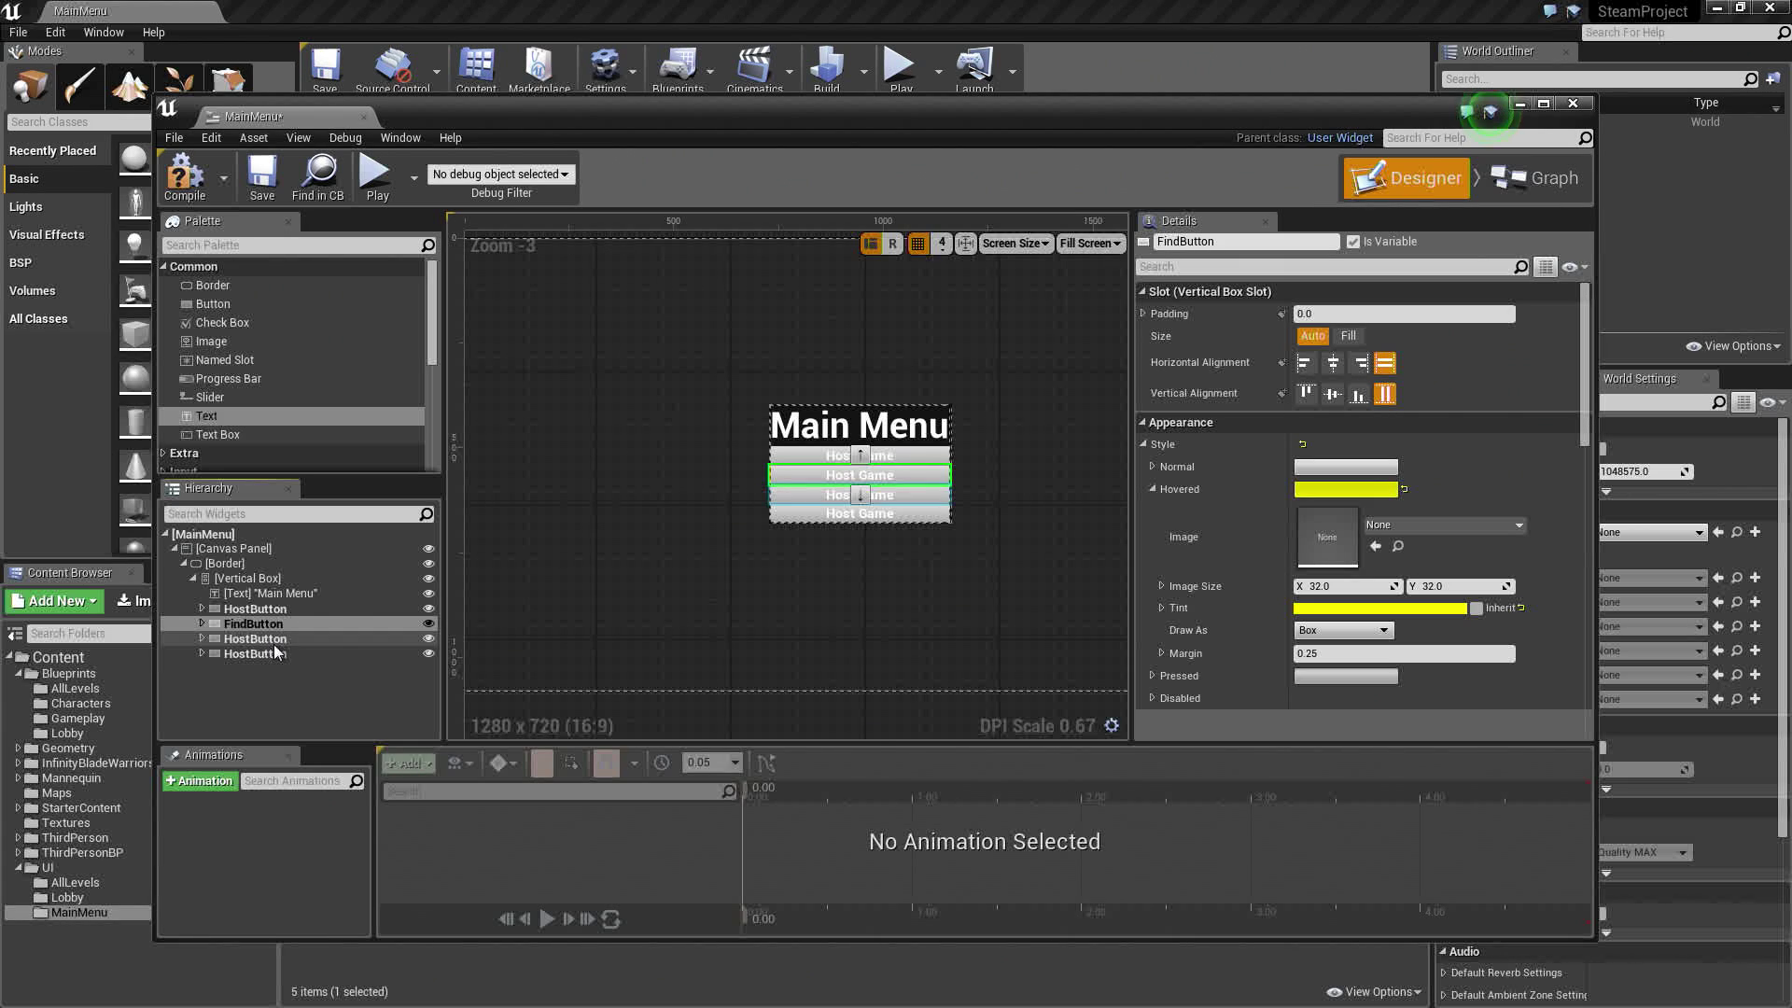
Rename the third button in the Vertical Box to OptionsButton
left_click(306, 639)
double_click(305, 640)
type("Opti")
key("Return")
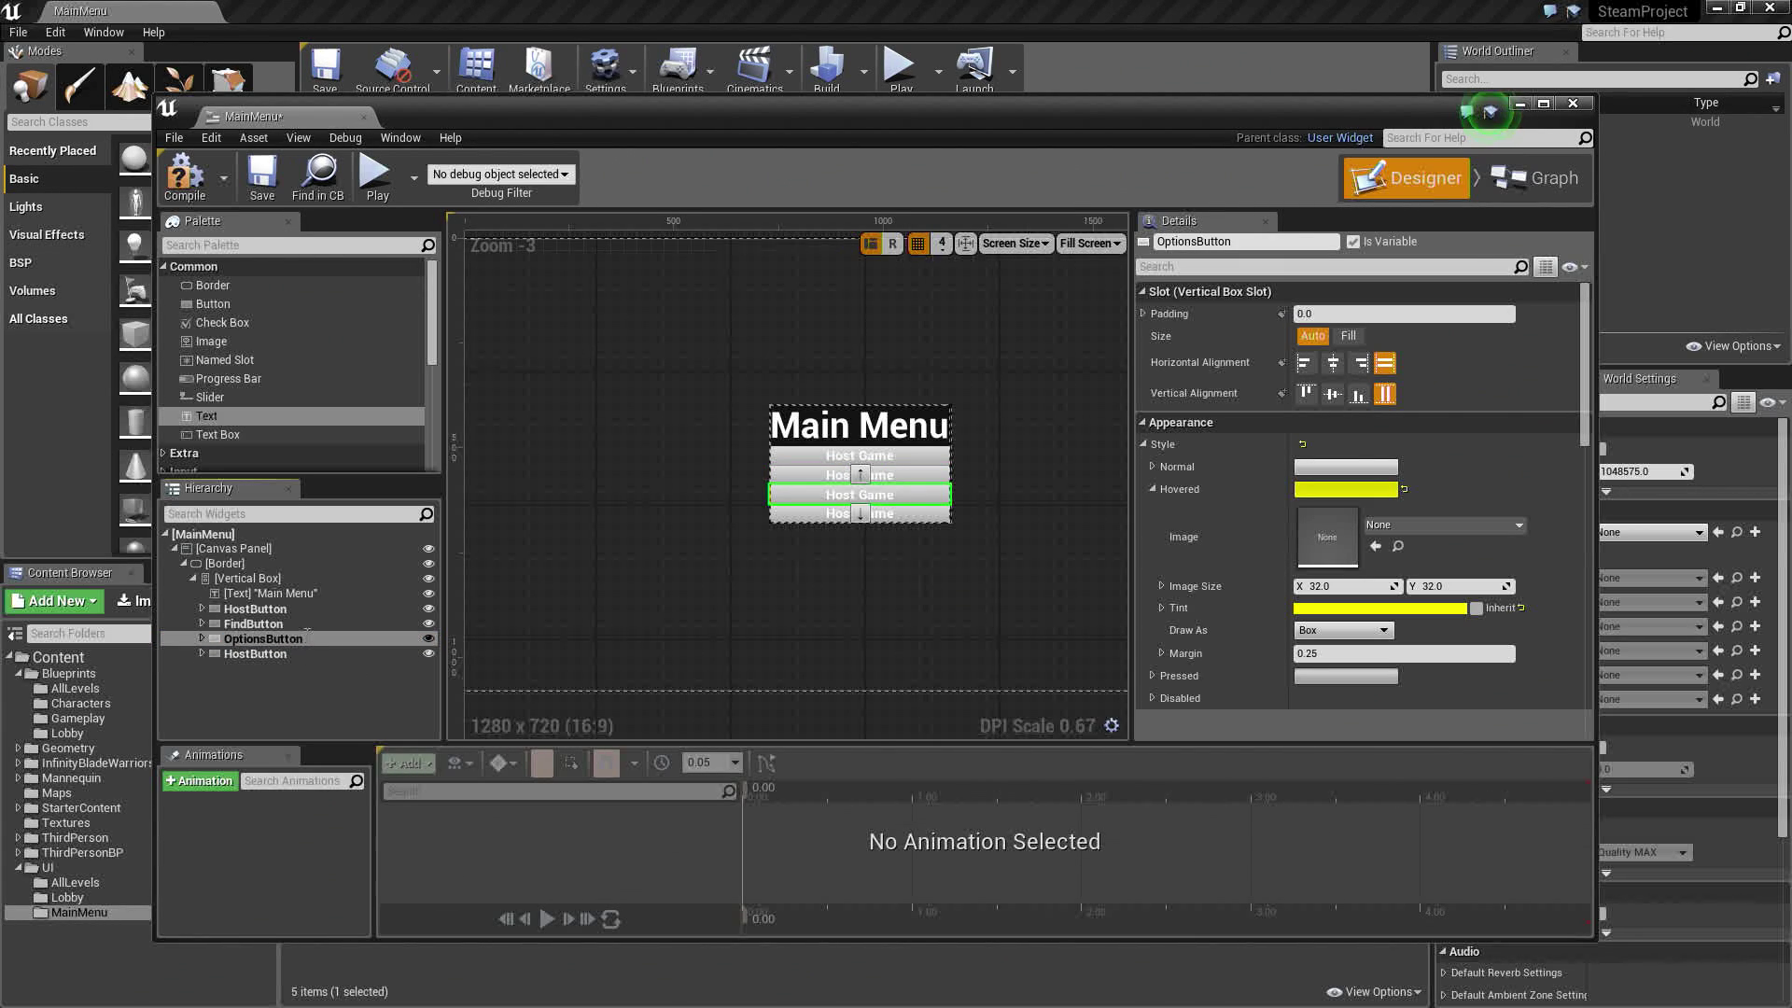
Rename the fourth button in the Vertical Box to QuitButton
left_click(297, 659)
double_click(297, 659)
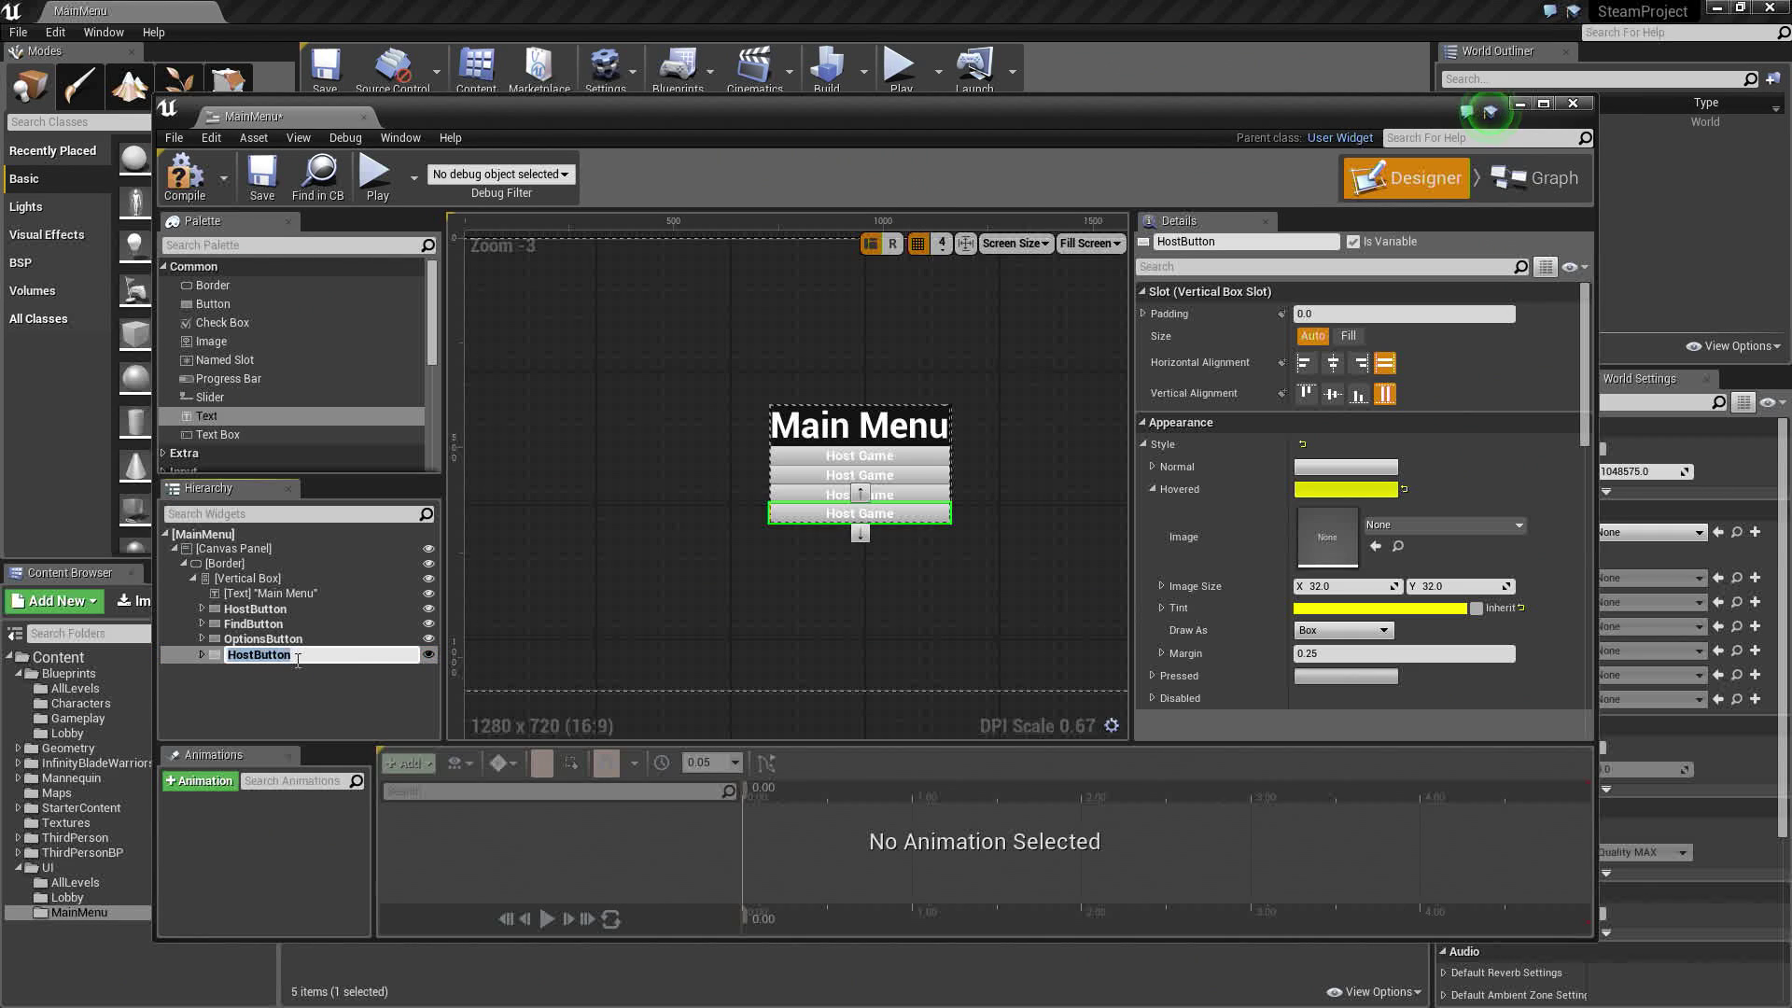
type("Qui")
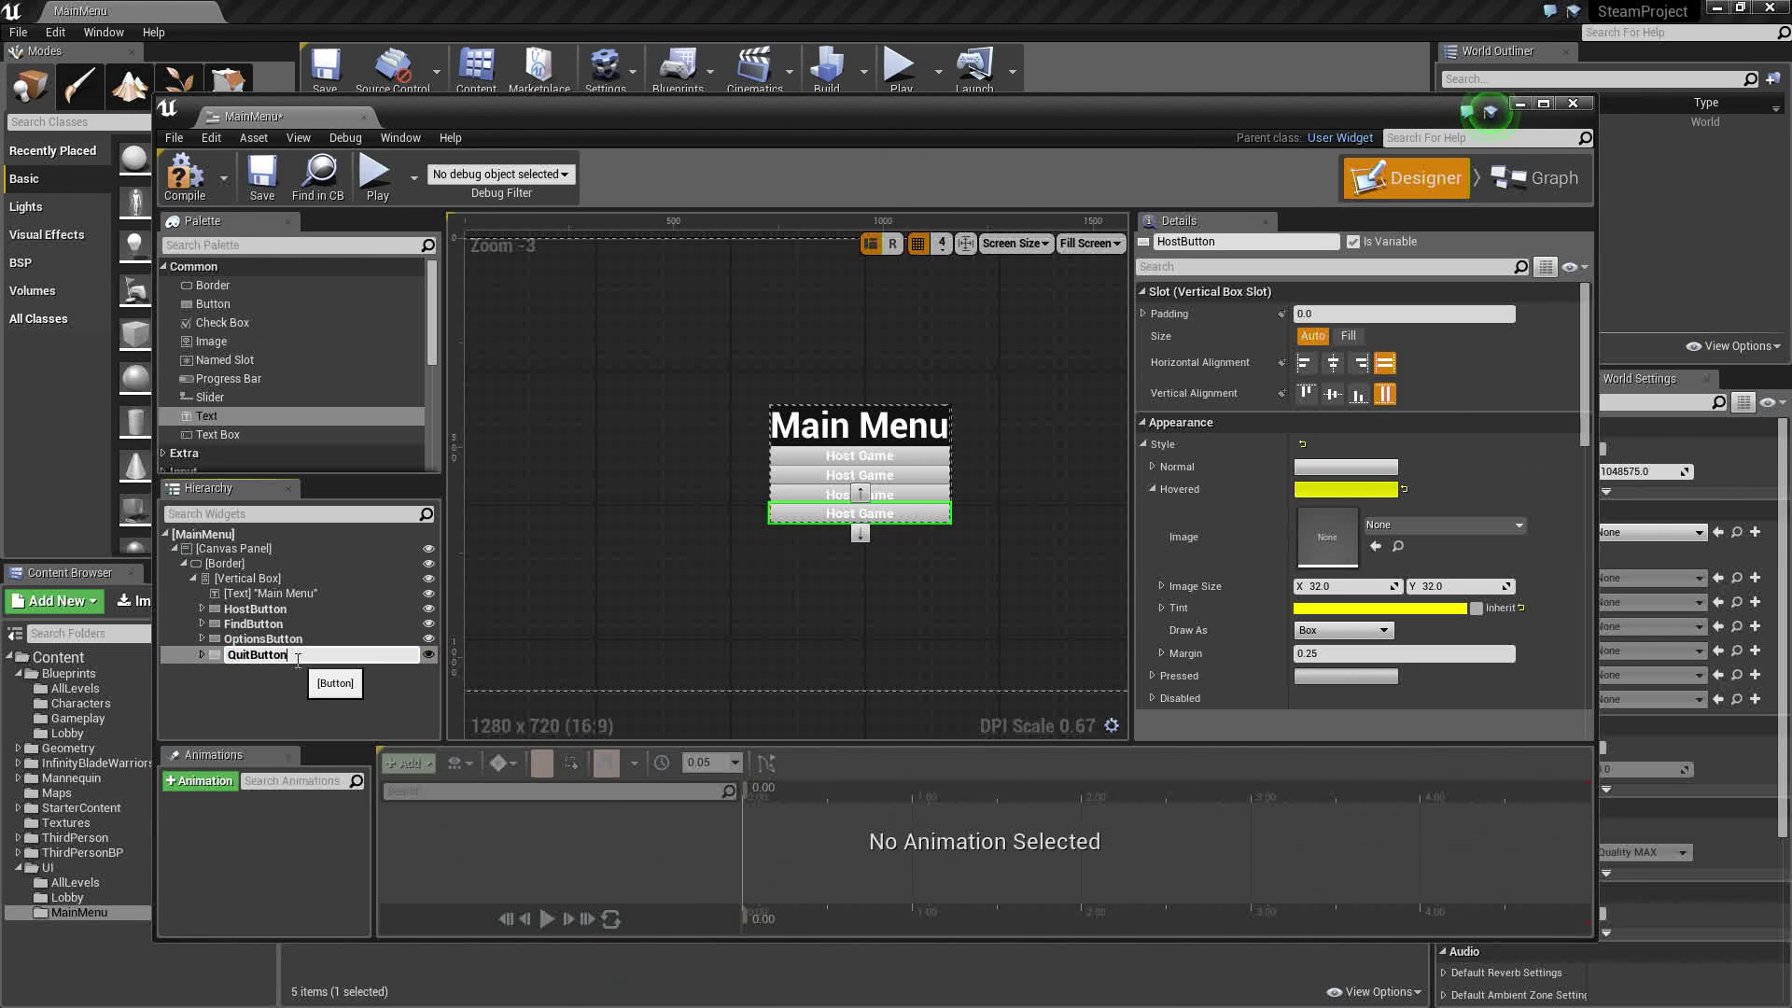
type("tButton")
key("Return")
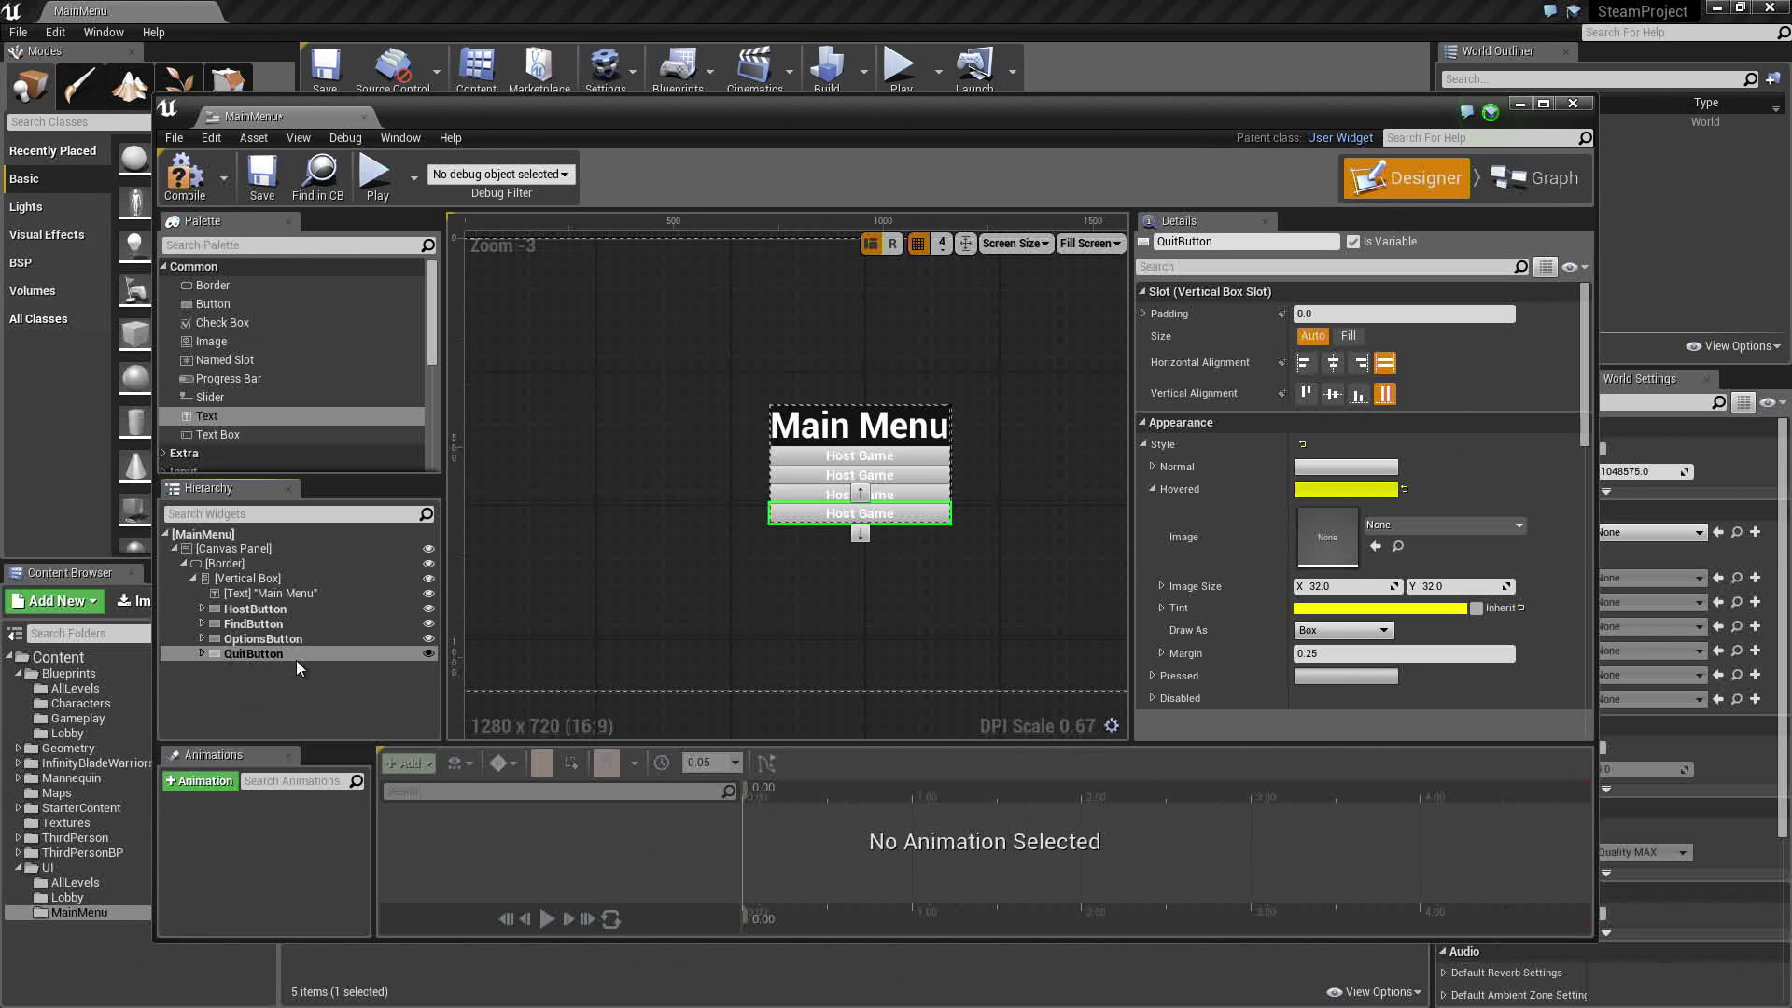
Change the text label inside FindButton to "Find a Match"
left_click(202, 624)
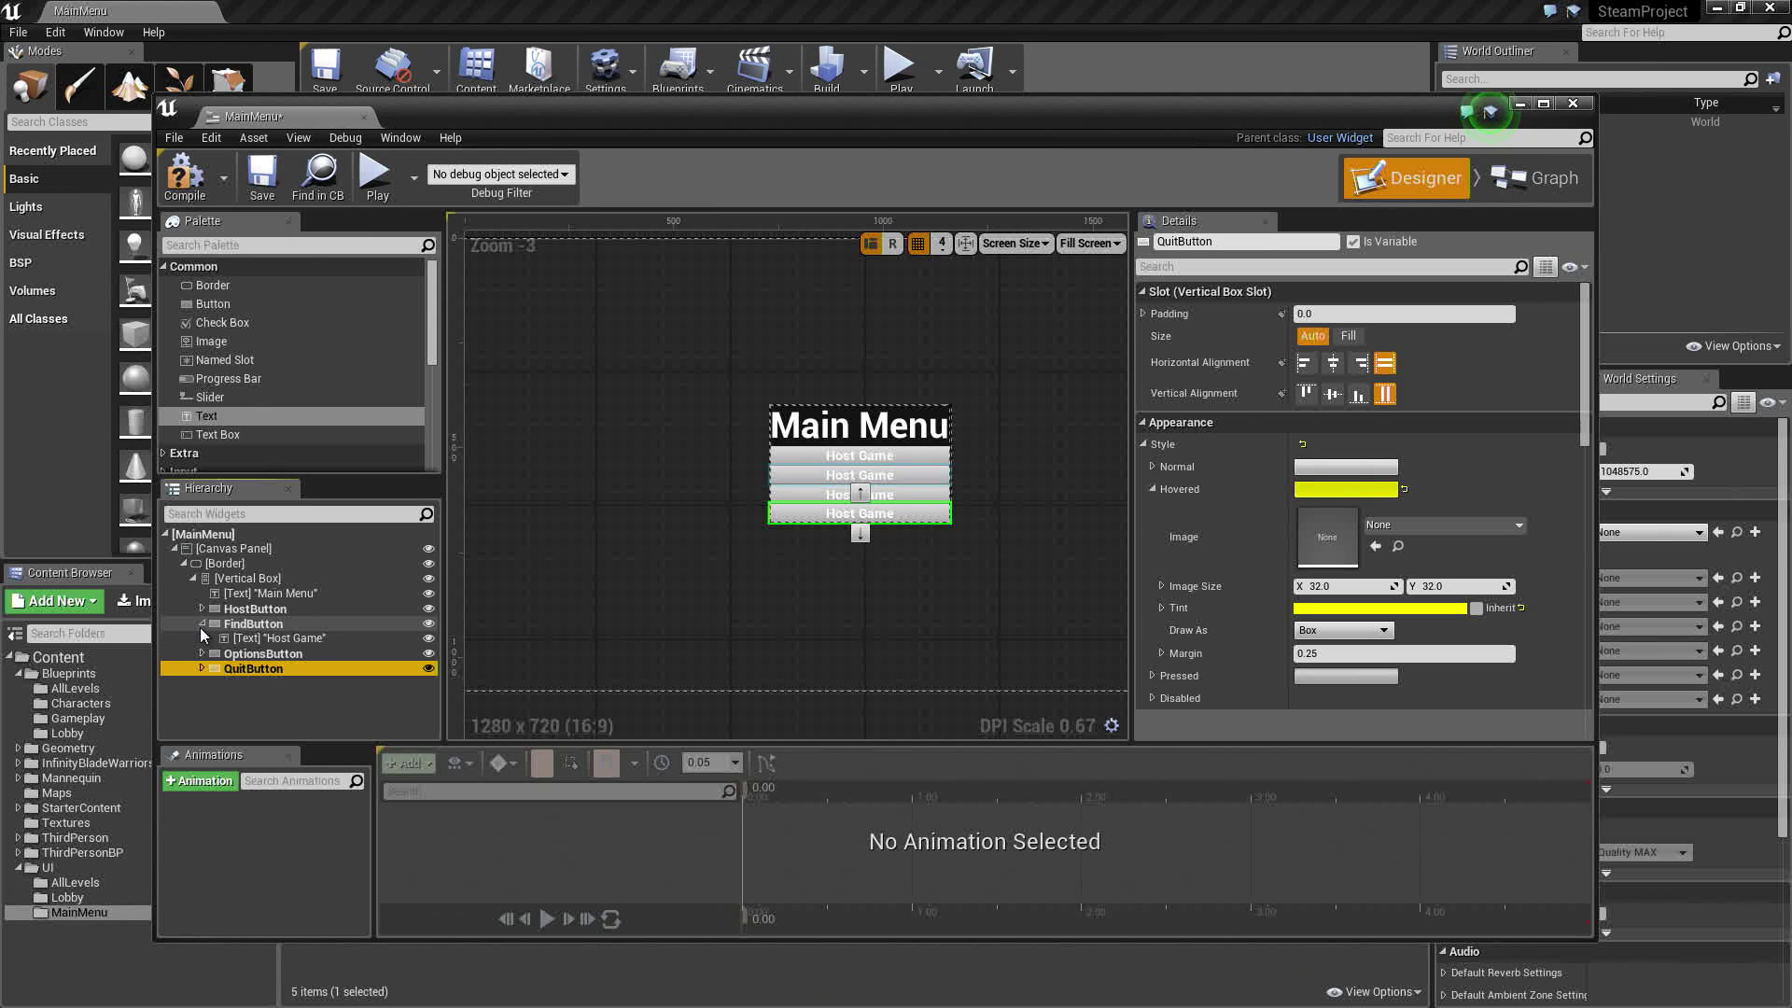
left_click(293, 638)
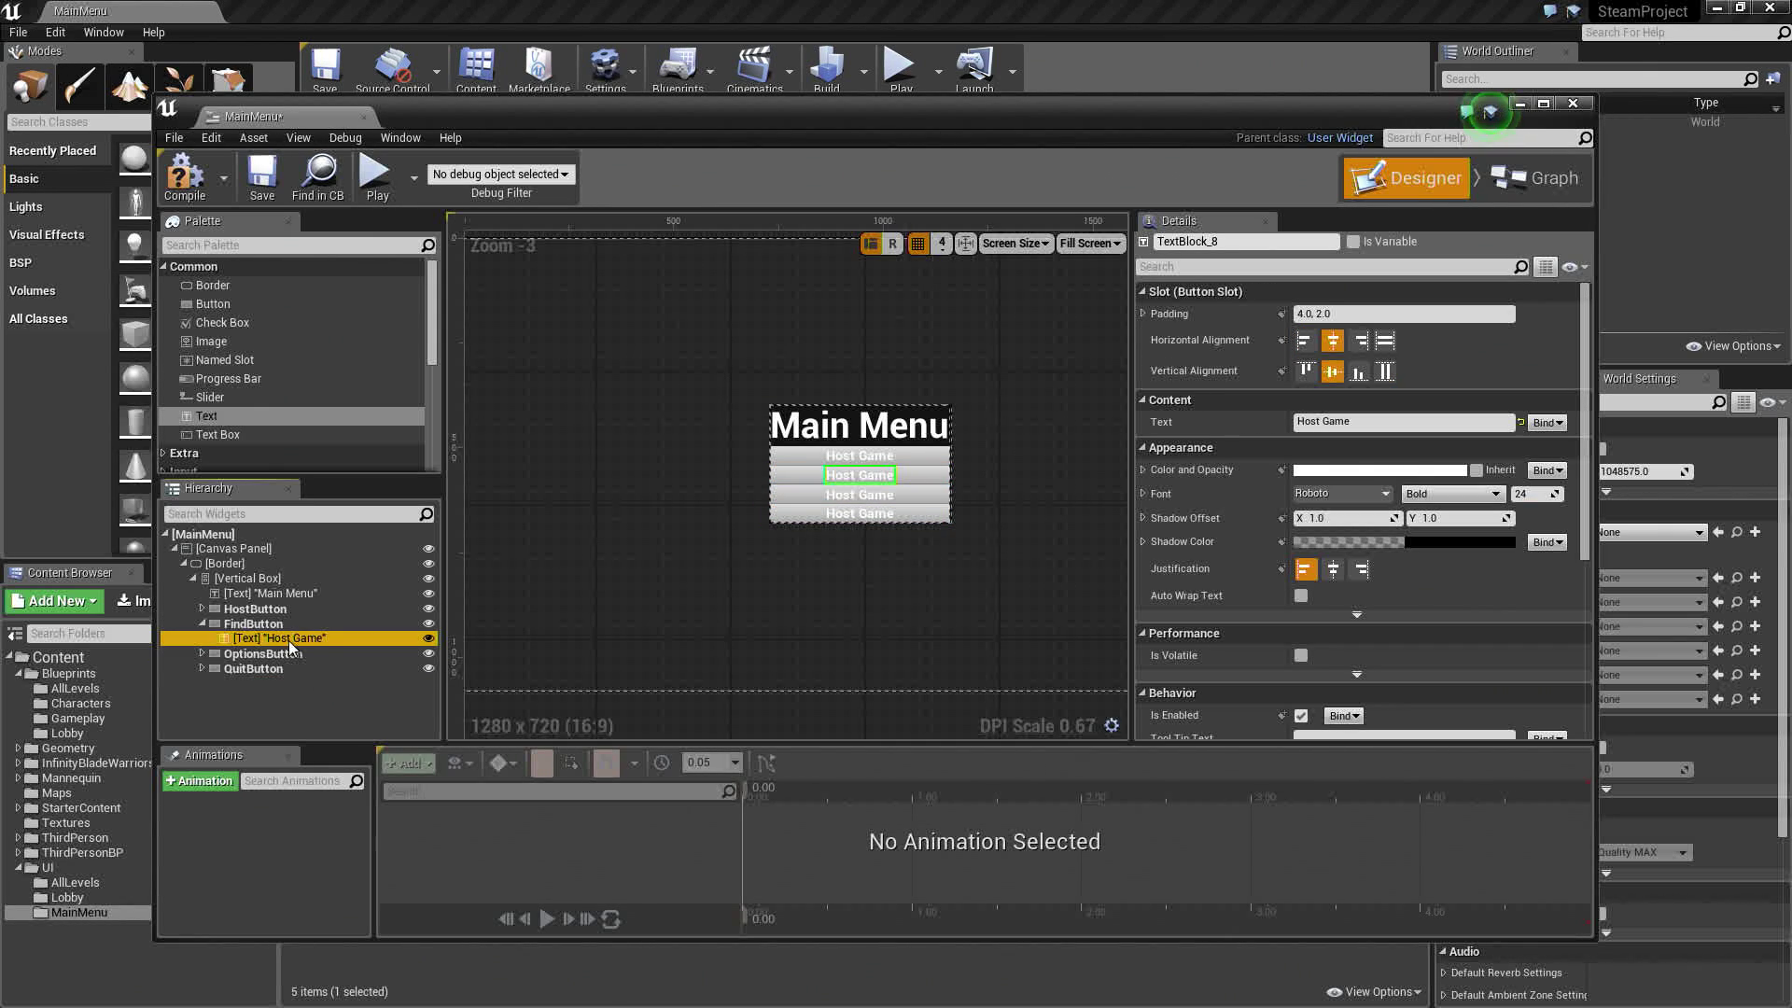
left_click(1380, 421)
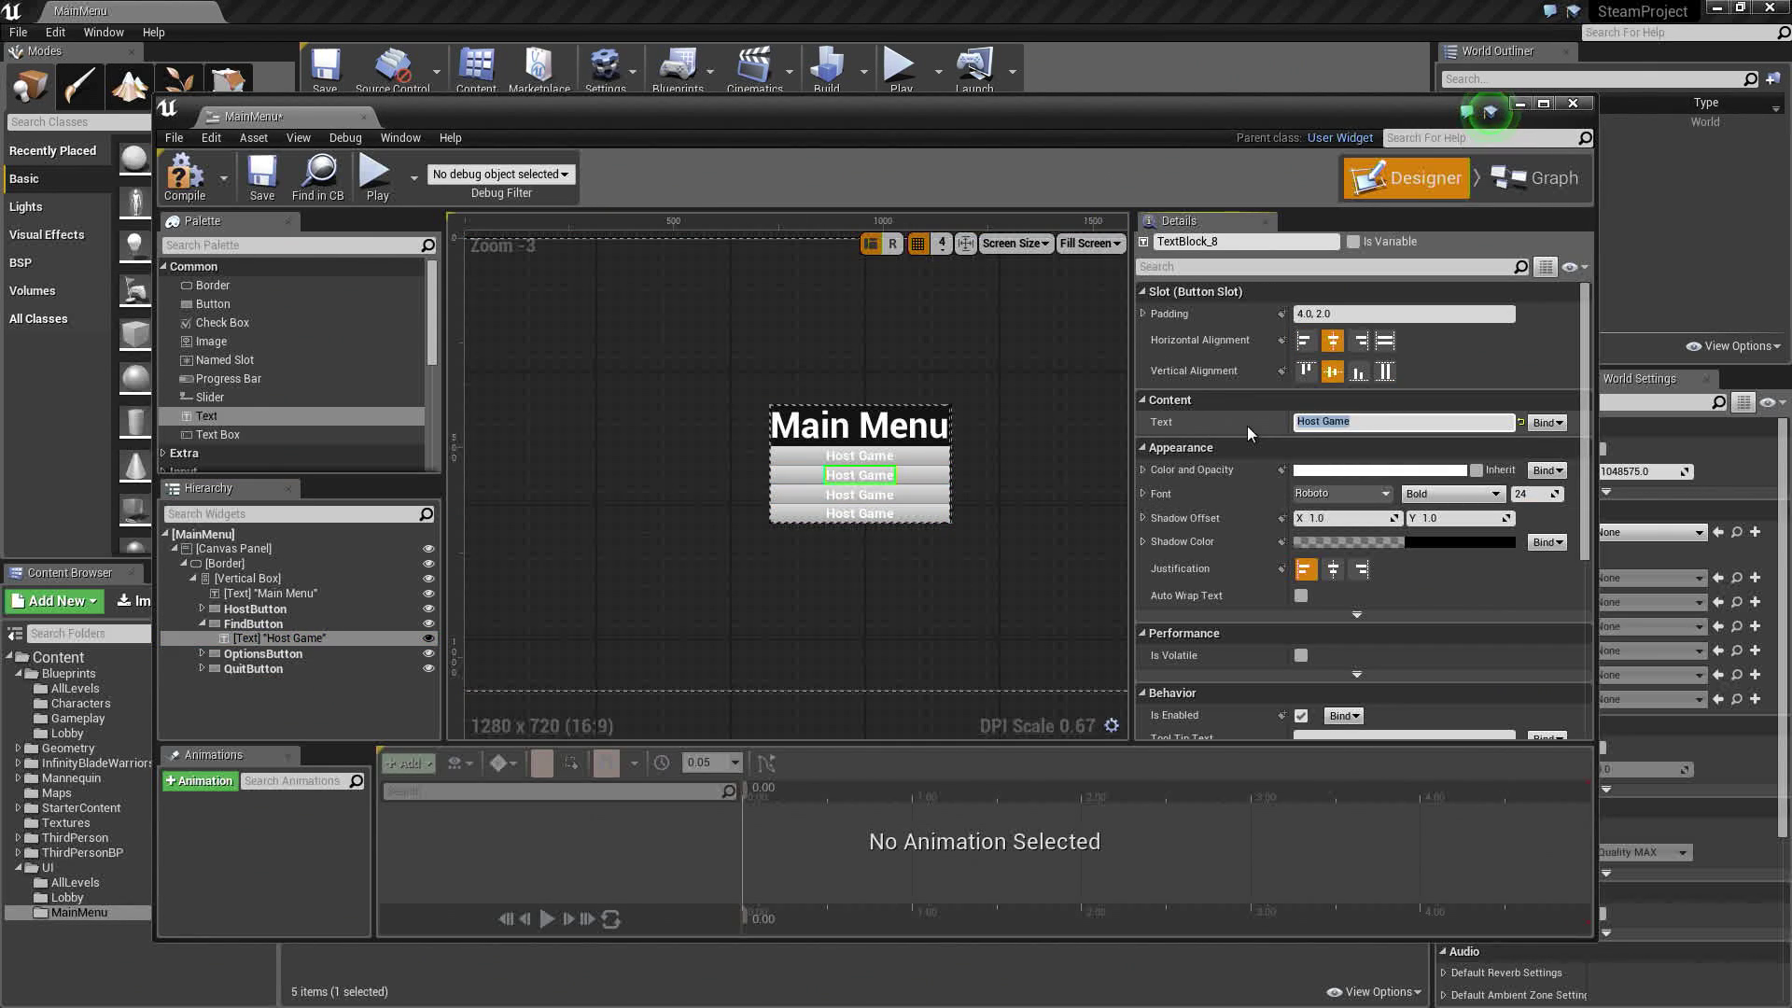
type("Find a Match")
key("Return")
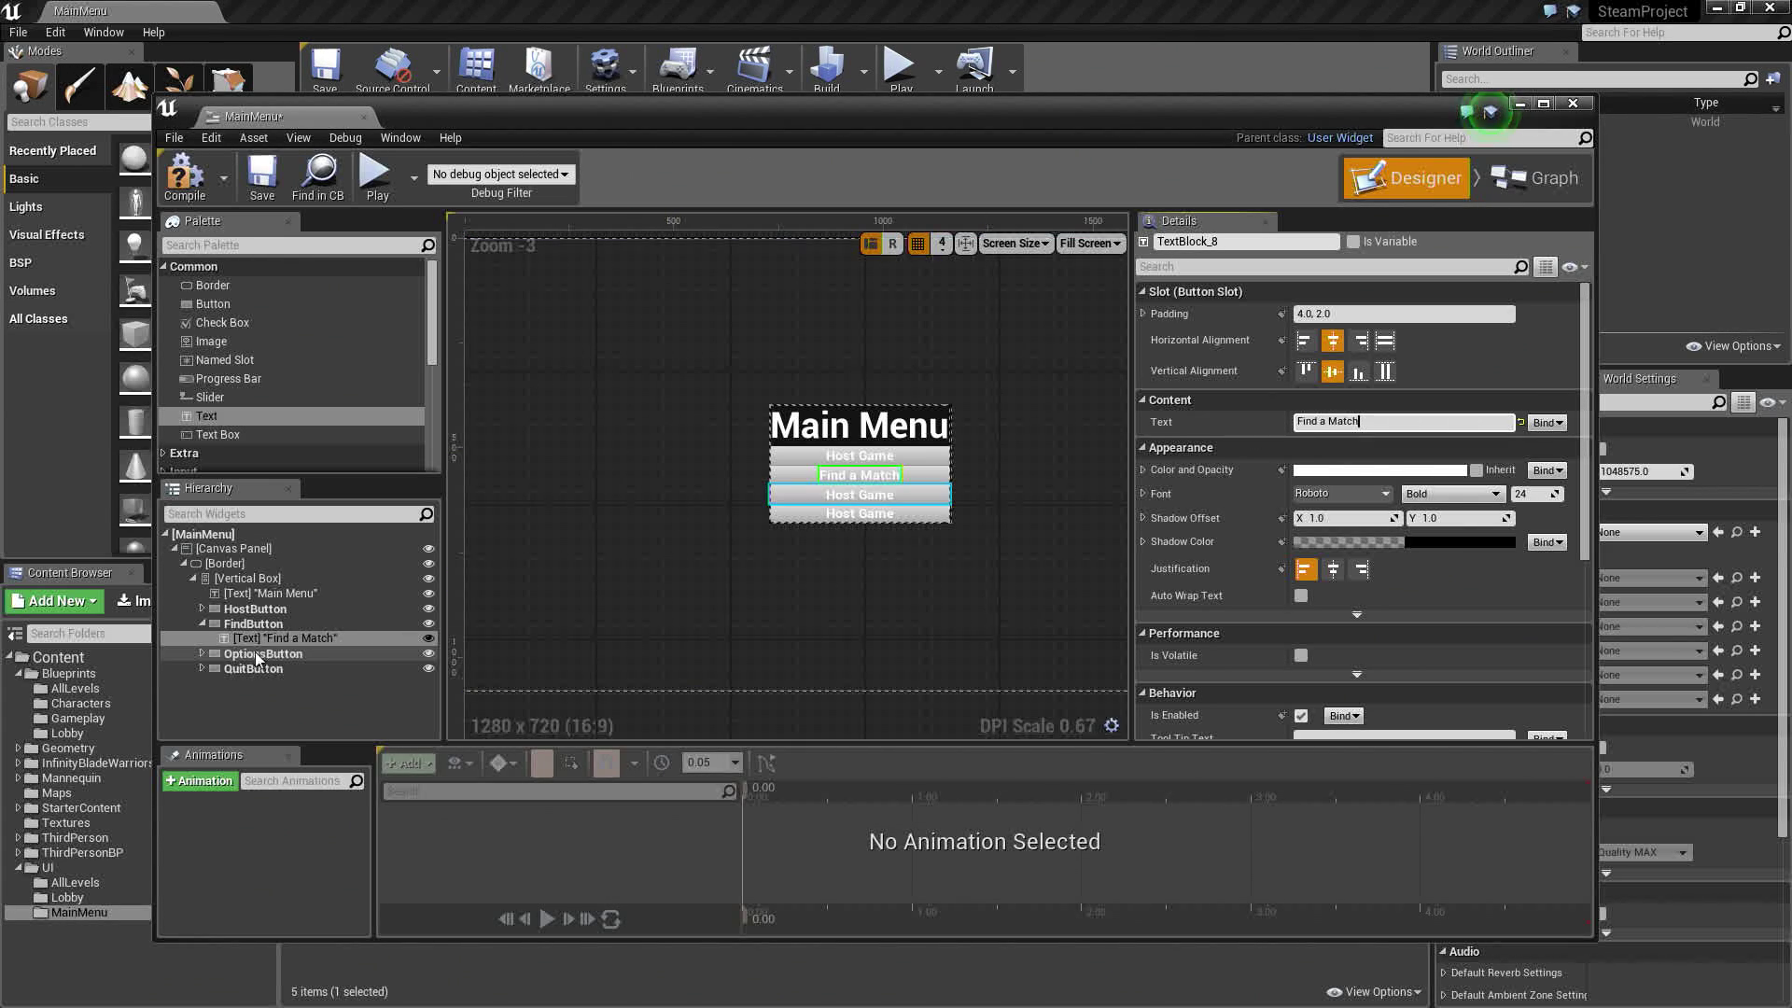
Change the text label inside OptionsButton to "Options"
left_click(204, 655)
left_click(249, 668)
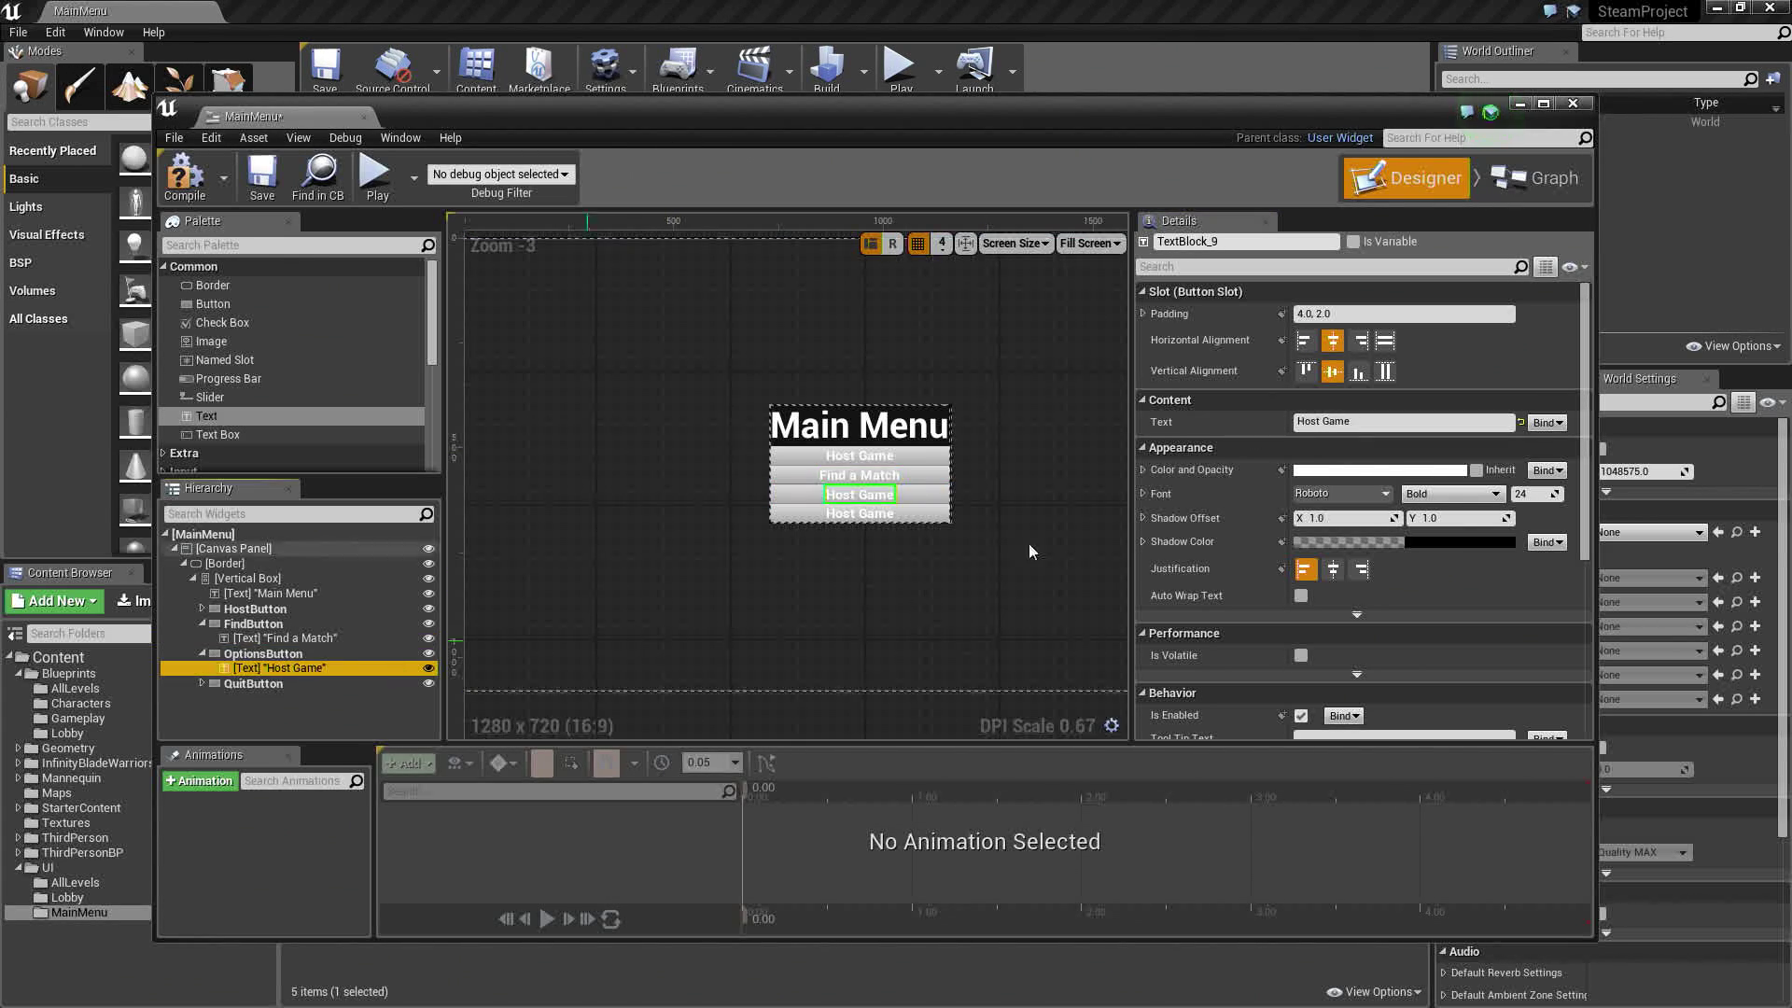
left_click(1369, 420)
type("Options")
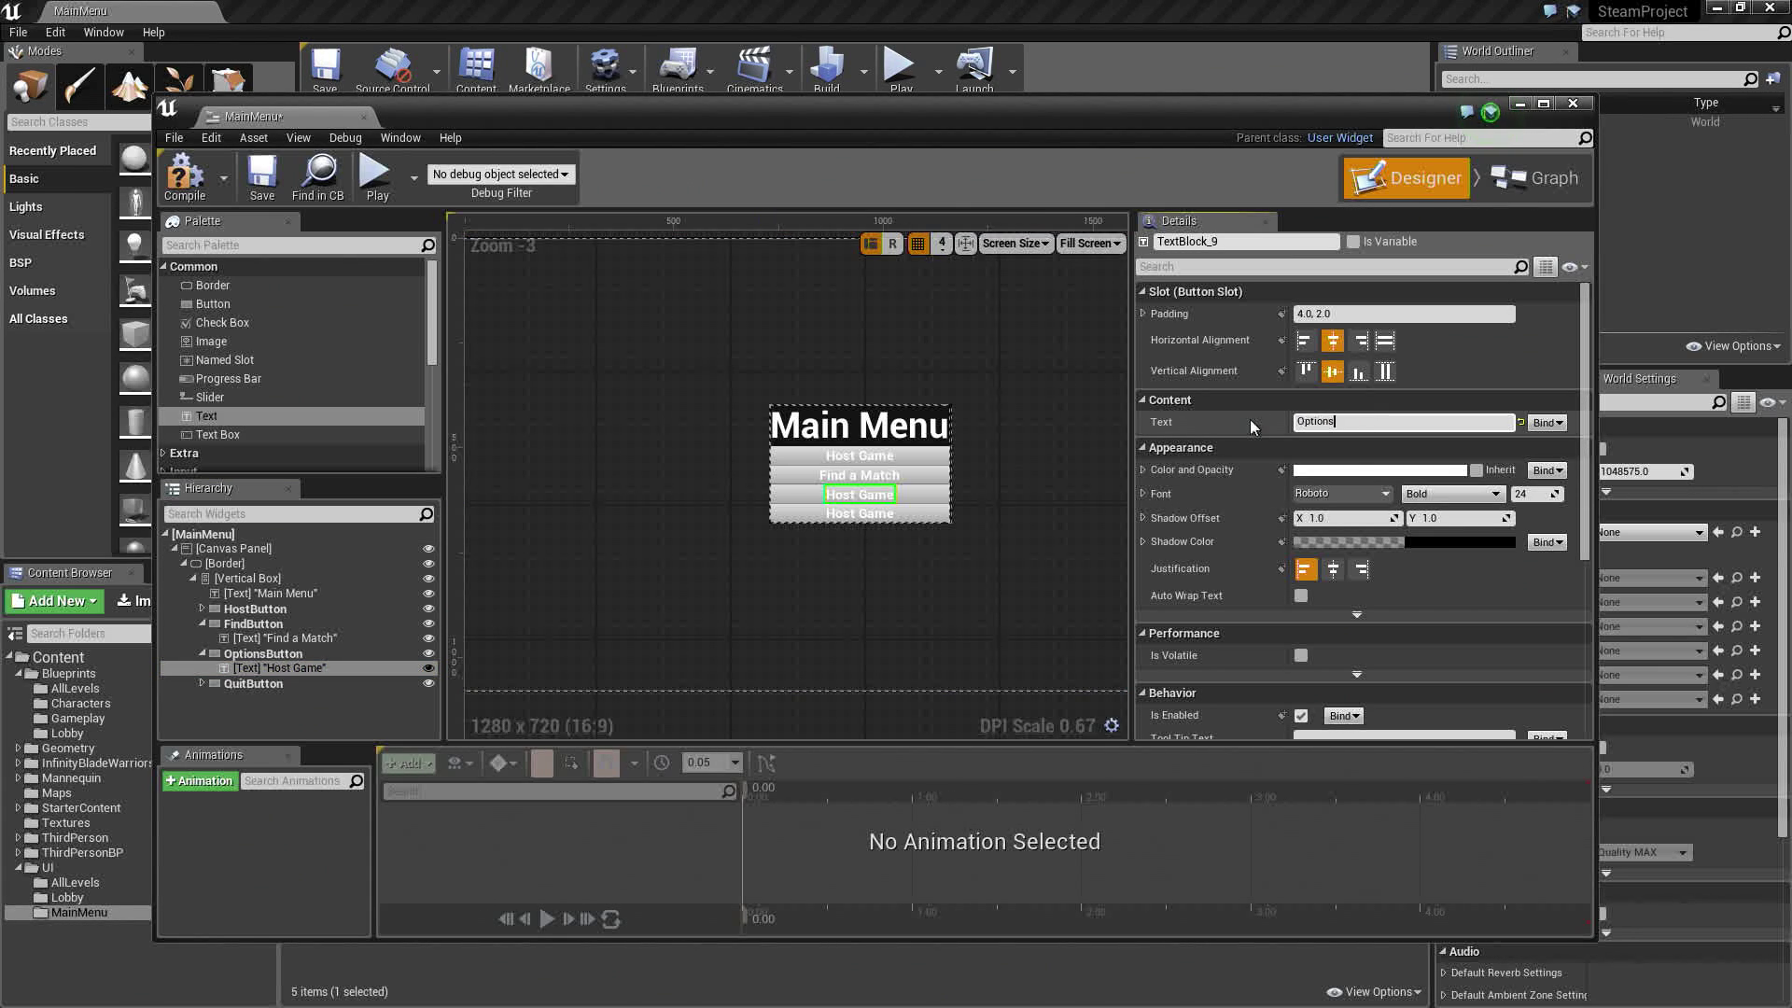
key("Return")
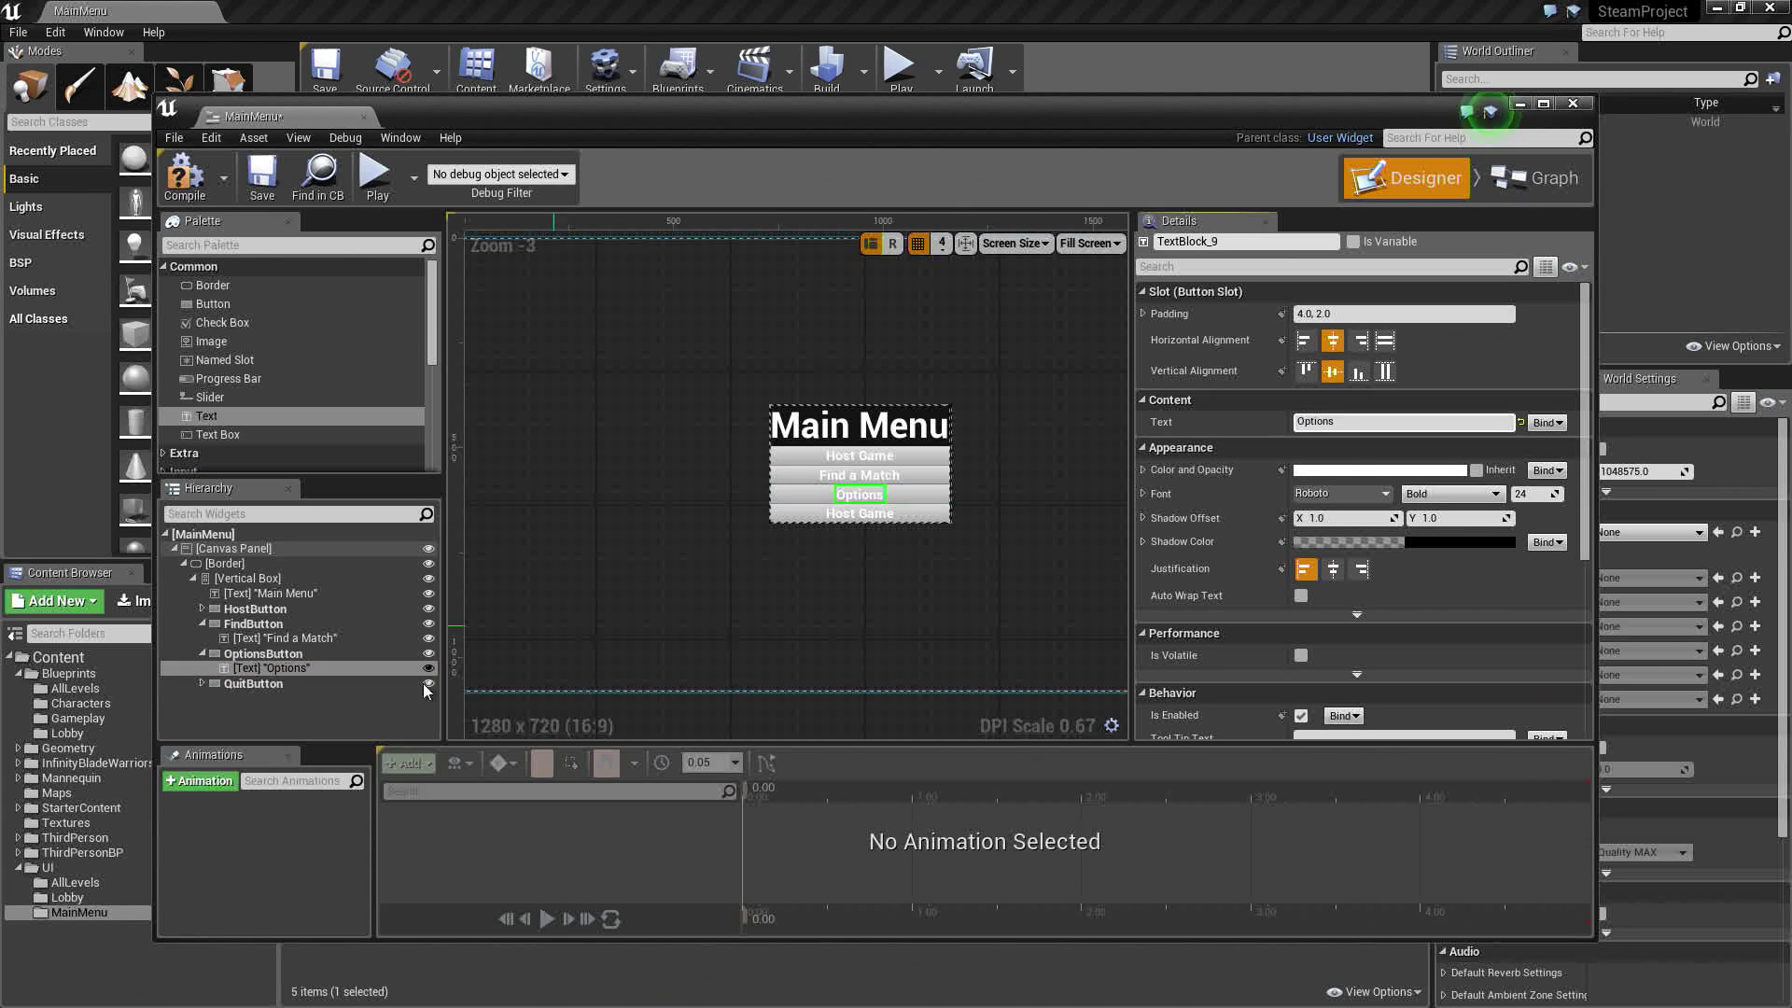
Change the text label inside QuitButton to "Quit"
left_click(202, 683)
left_click(265, 698)
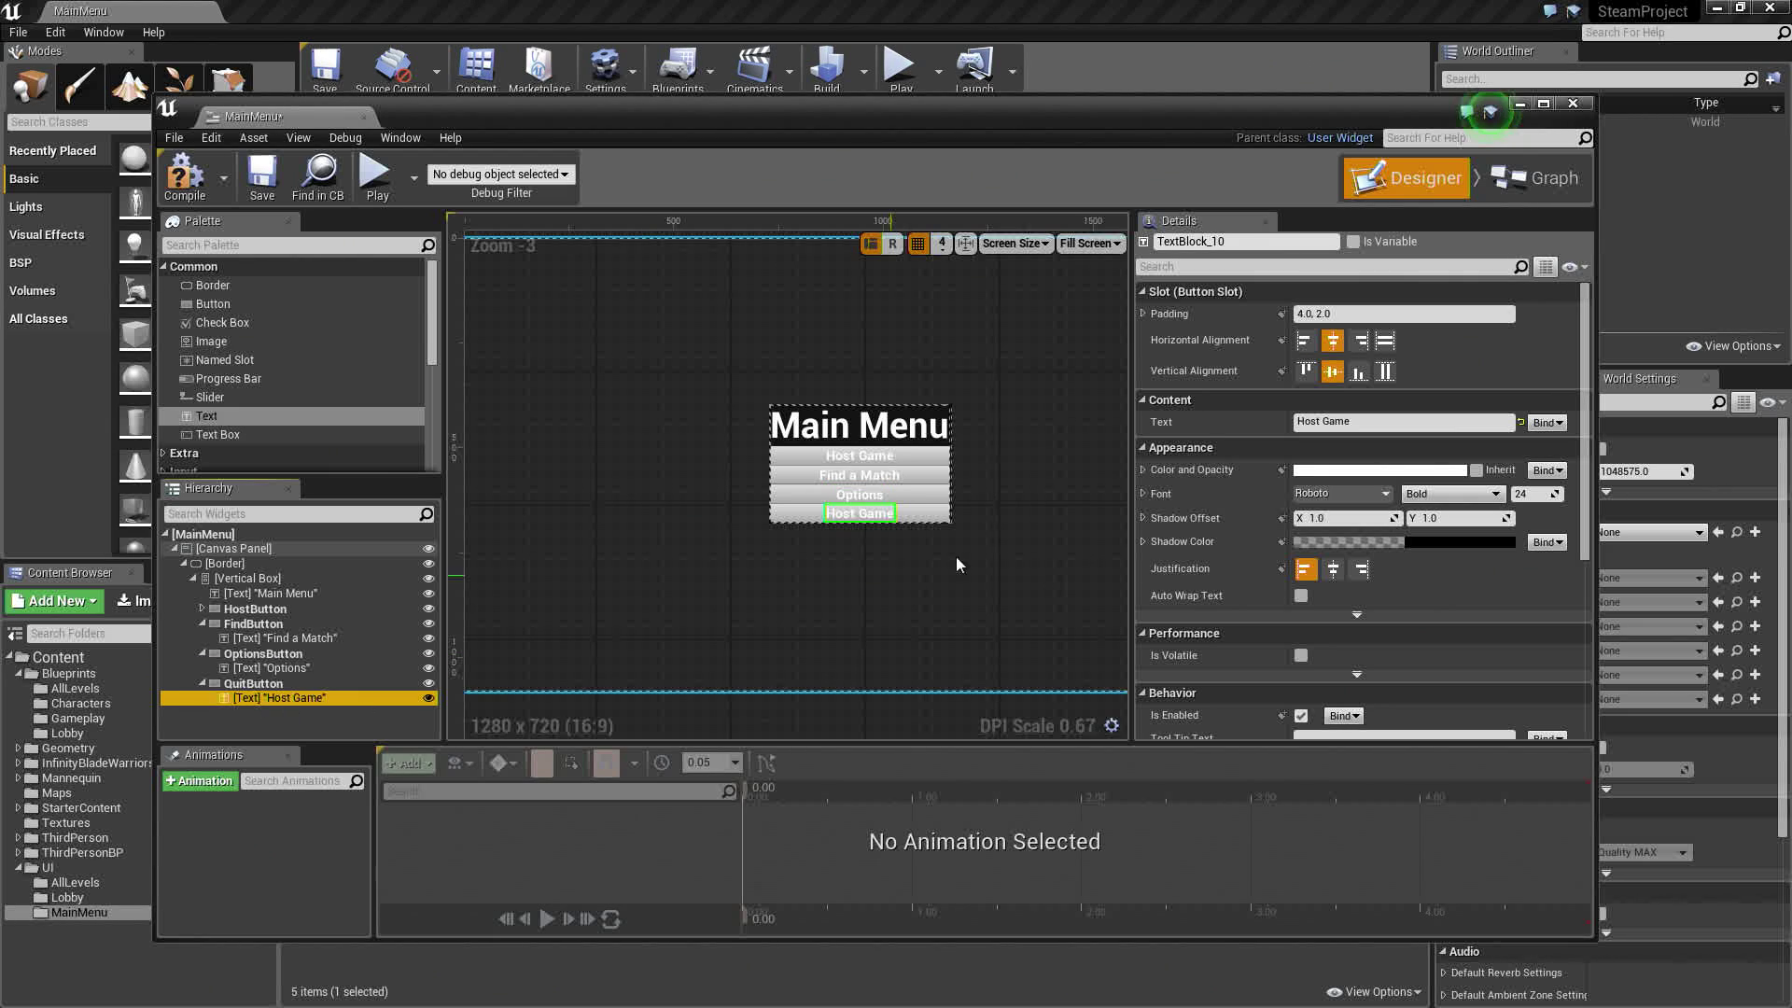
left_click(1305, 422)
type("Quit")
key("Return")
left_click(791, 614)
right_click_drag(932, 575, 819, 530)
scroll(820, 529, "down", 2)
scroll(819, 529, "up", 1)
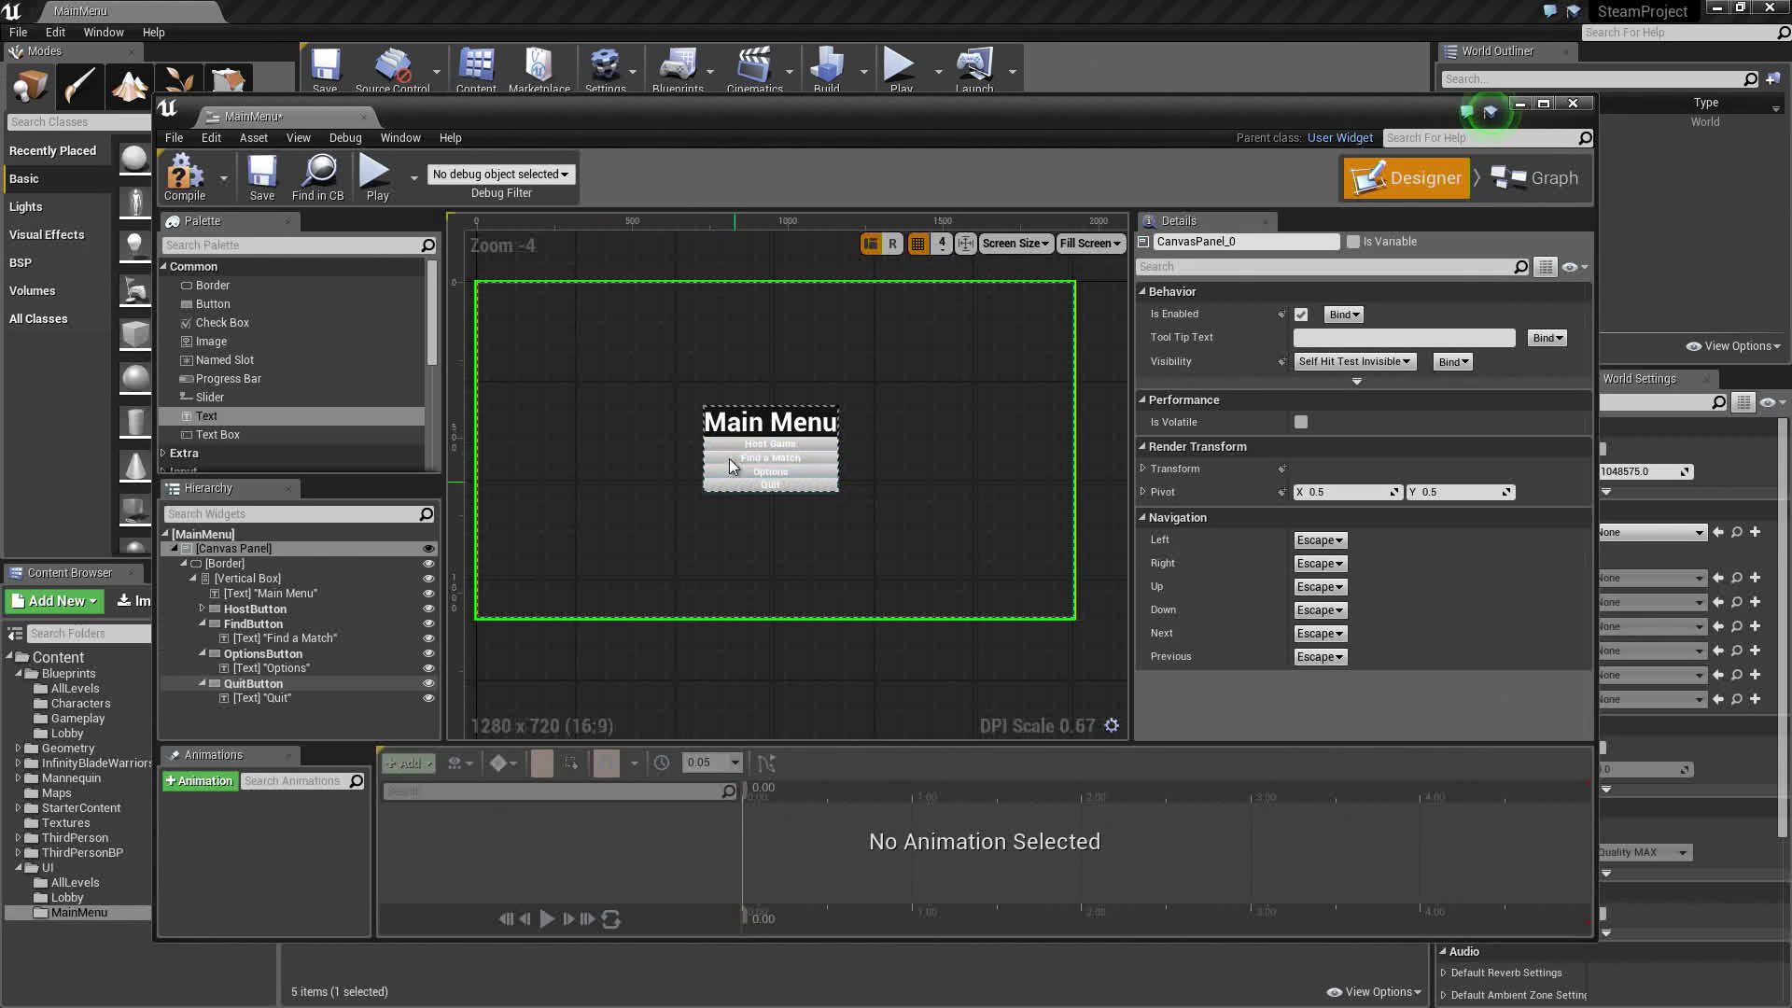
Open the widget's event graph and delete the Event Tick node
left_click(1527, 178)
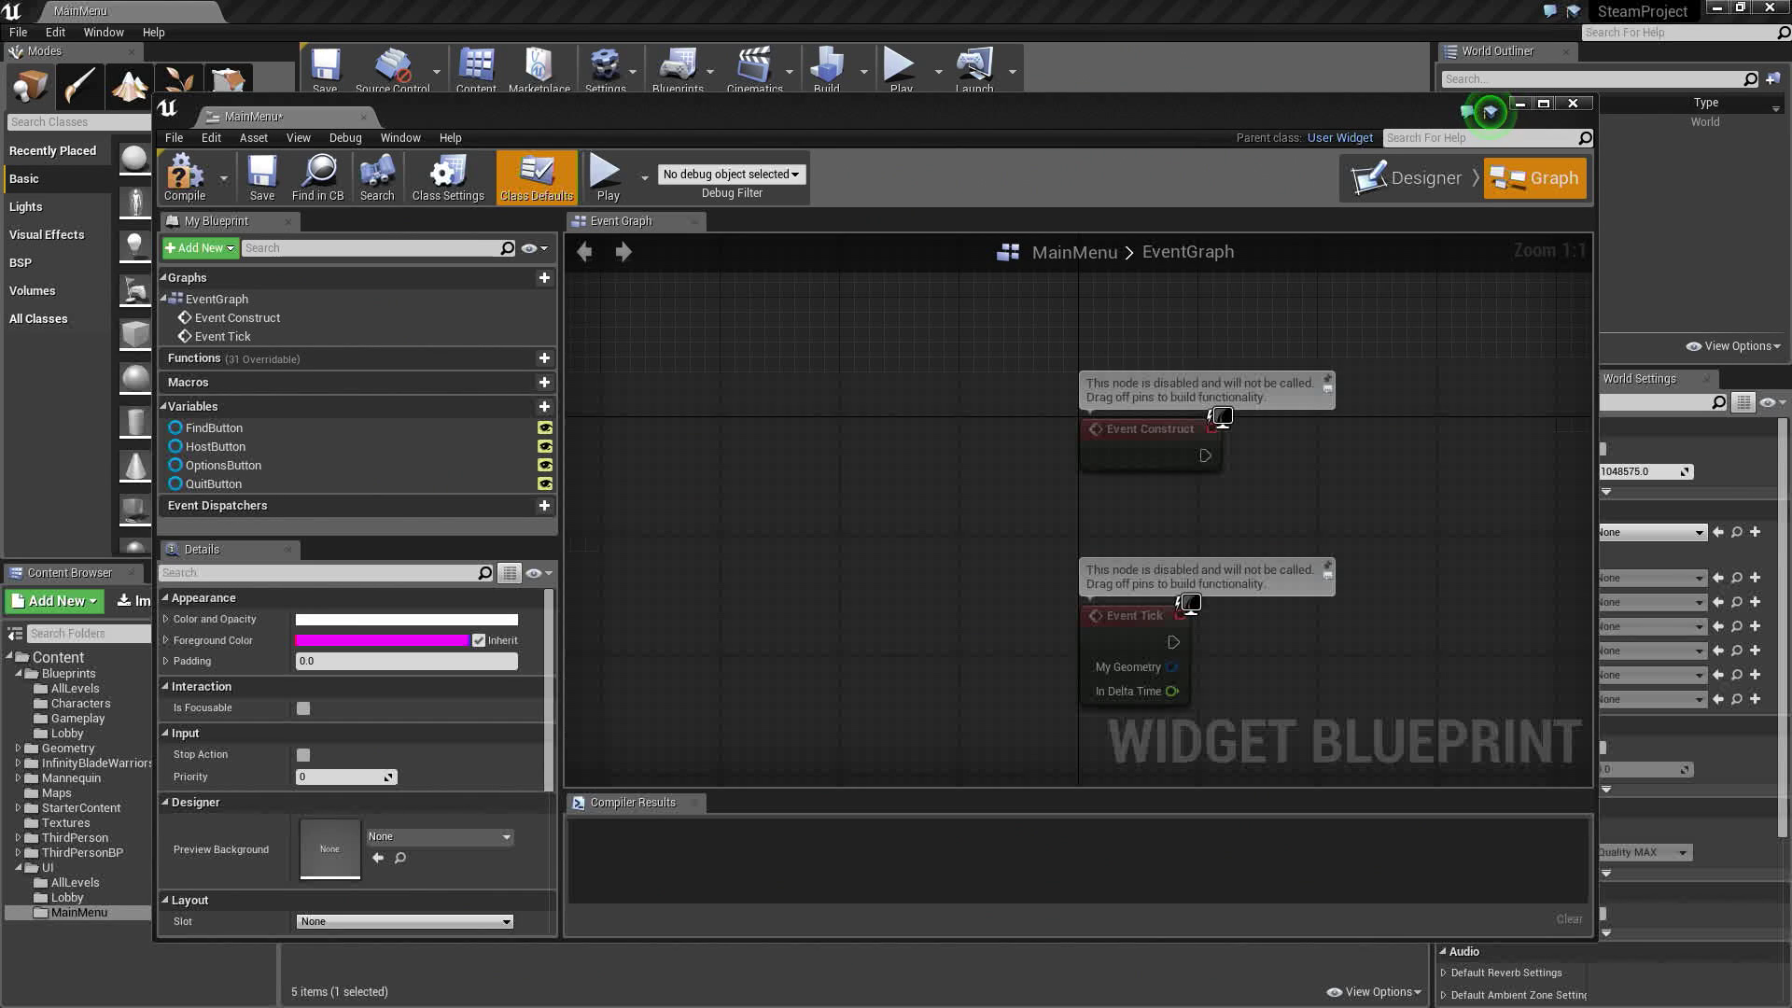
right_click_drag(1014, 423, 706, 345)
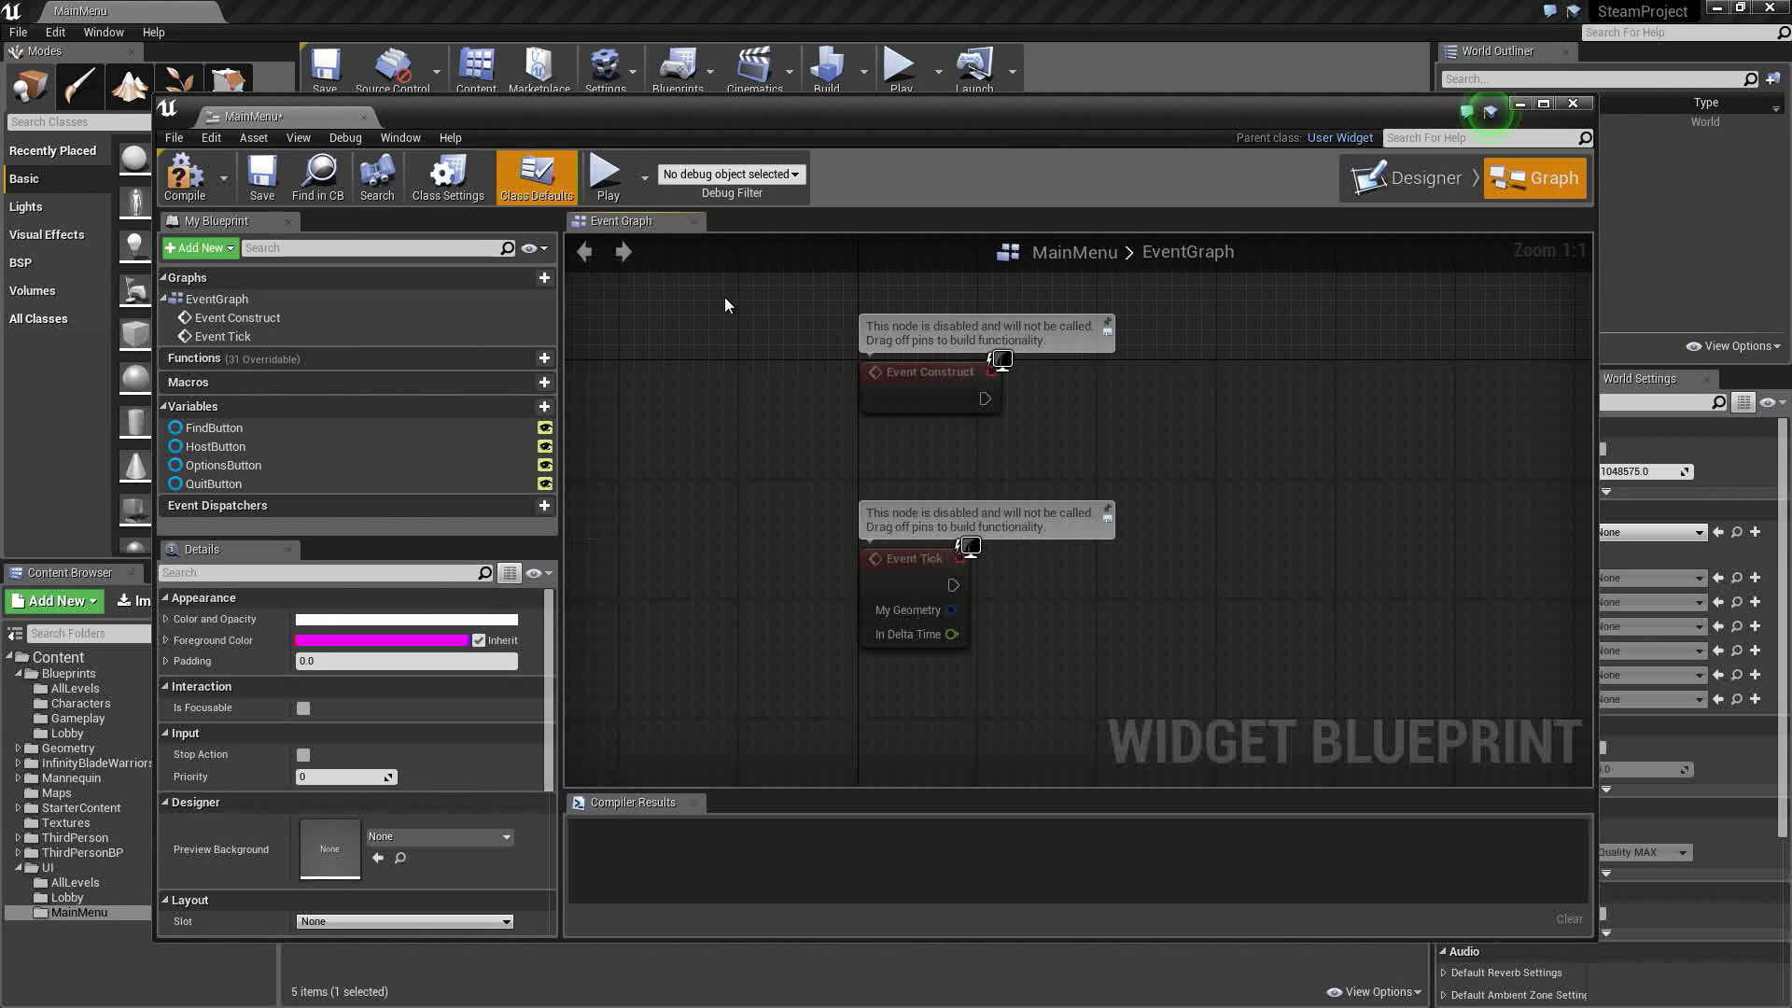
right_click_drag(758, 370, 831, 527)
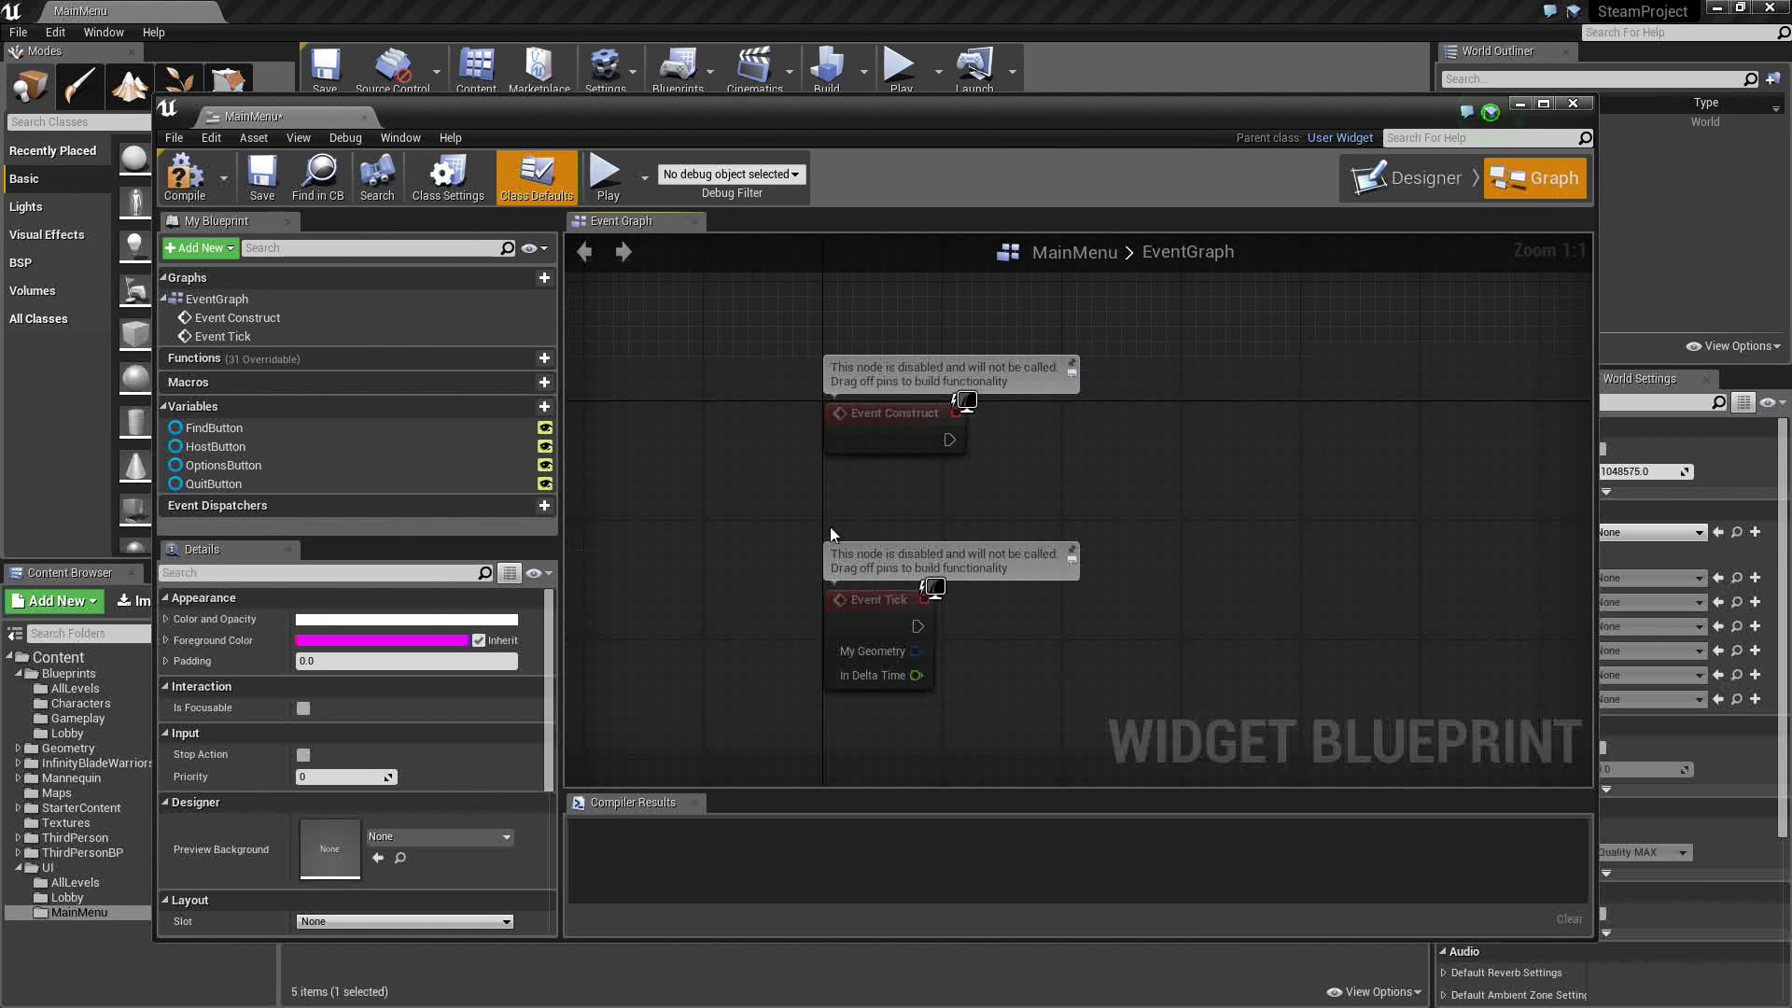
left_click(872, 617)
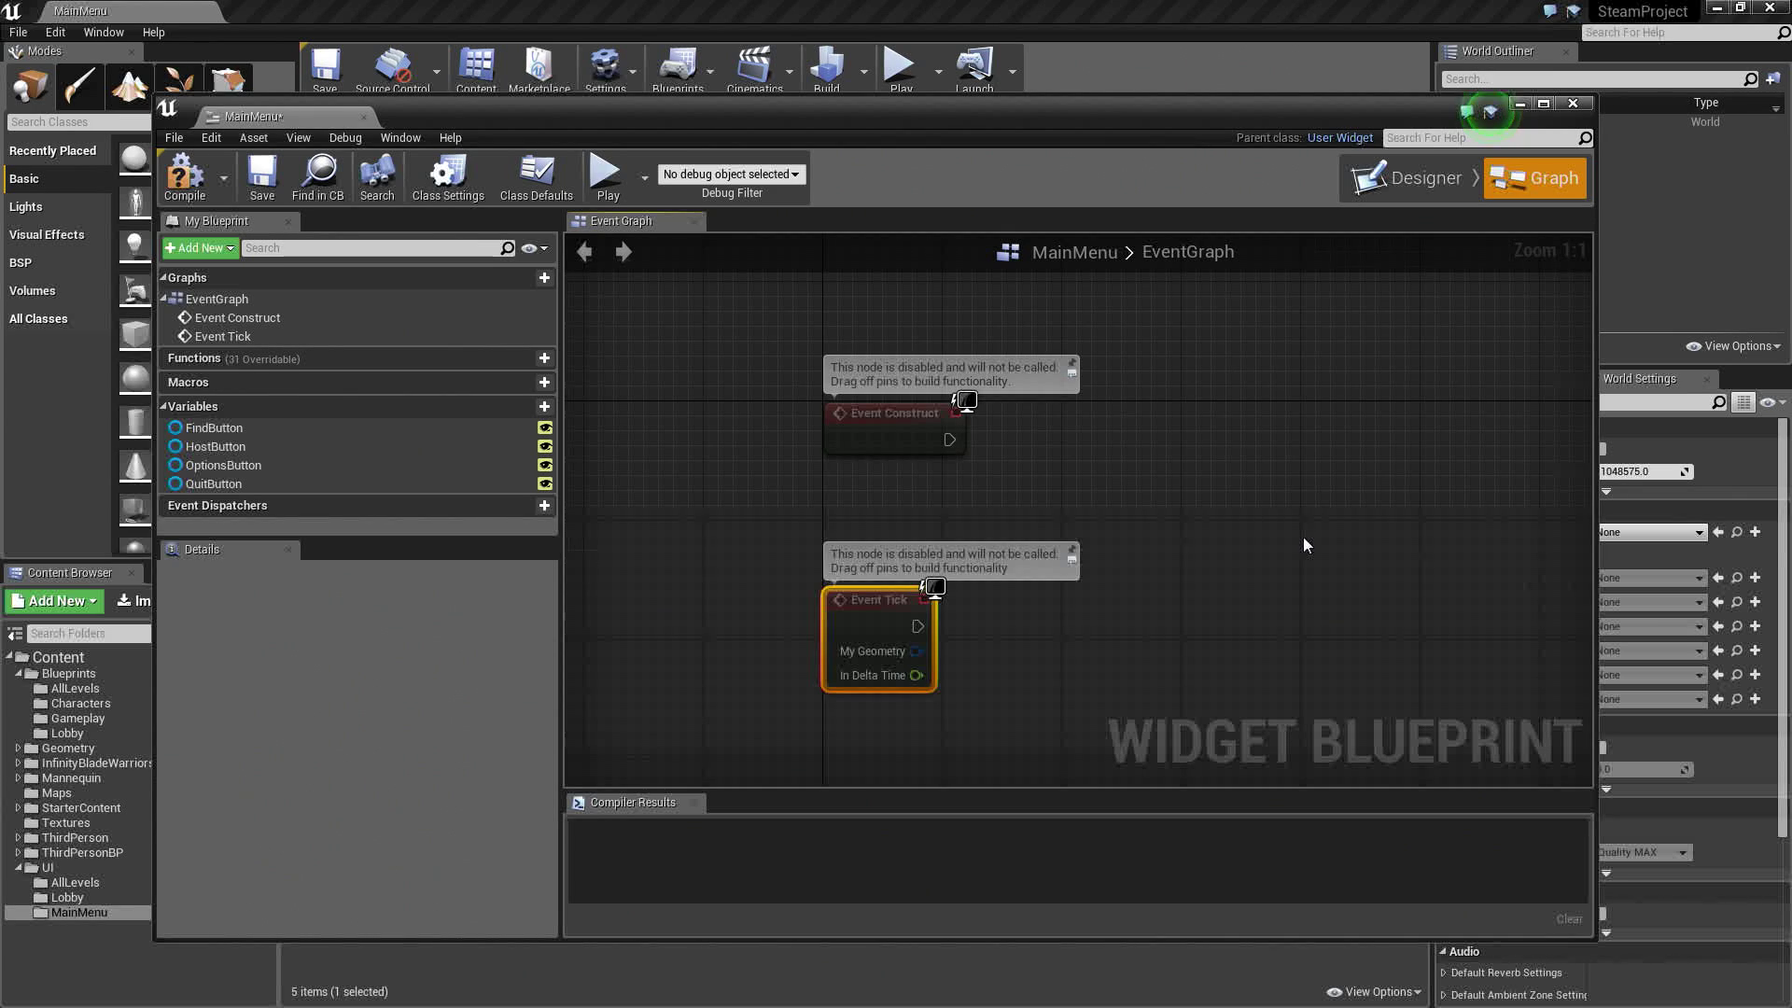
key("Delete")
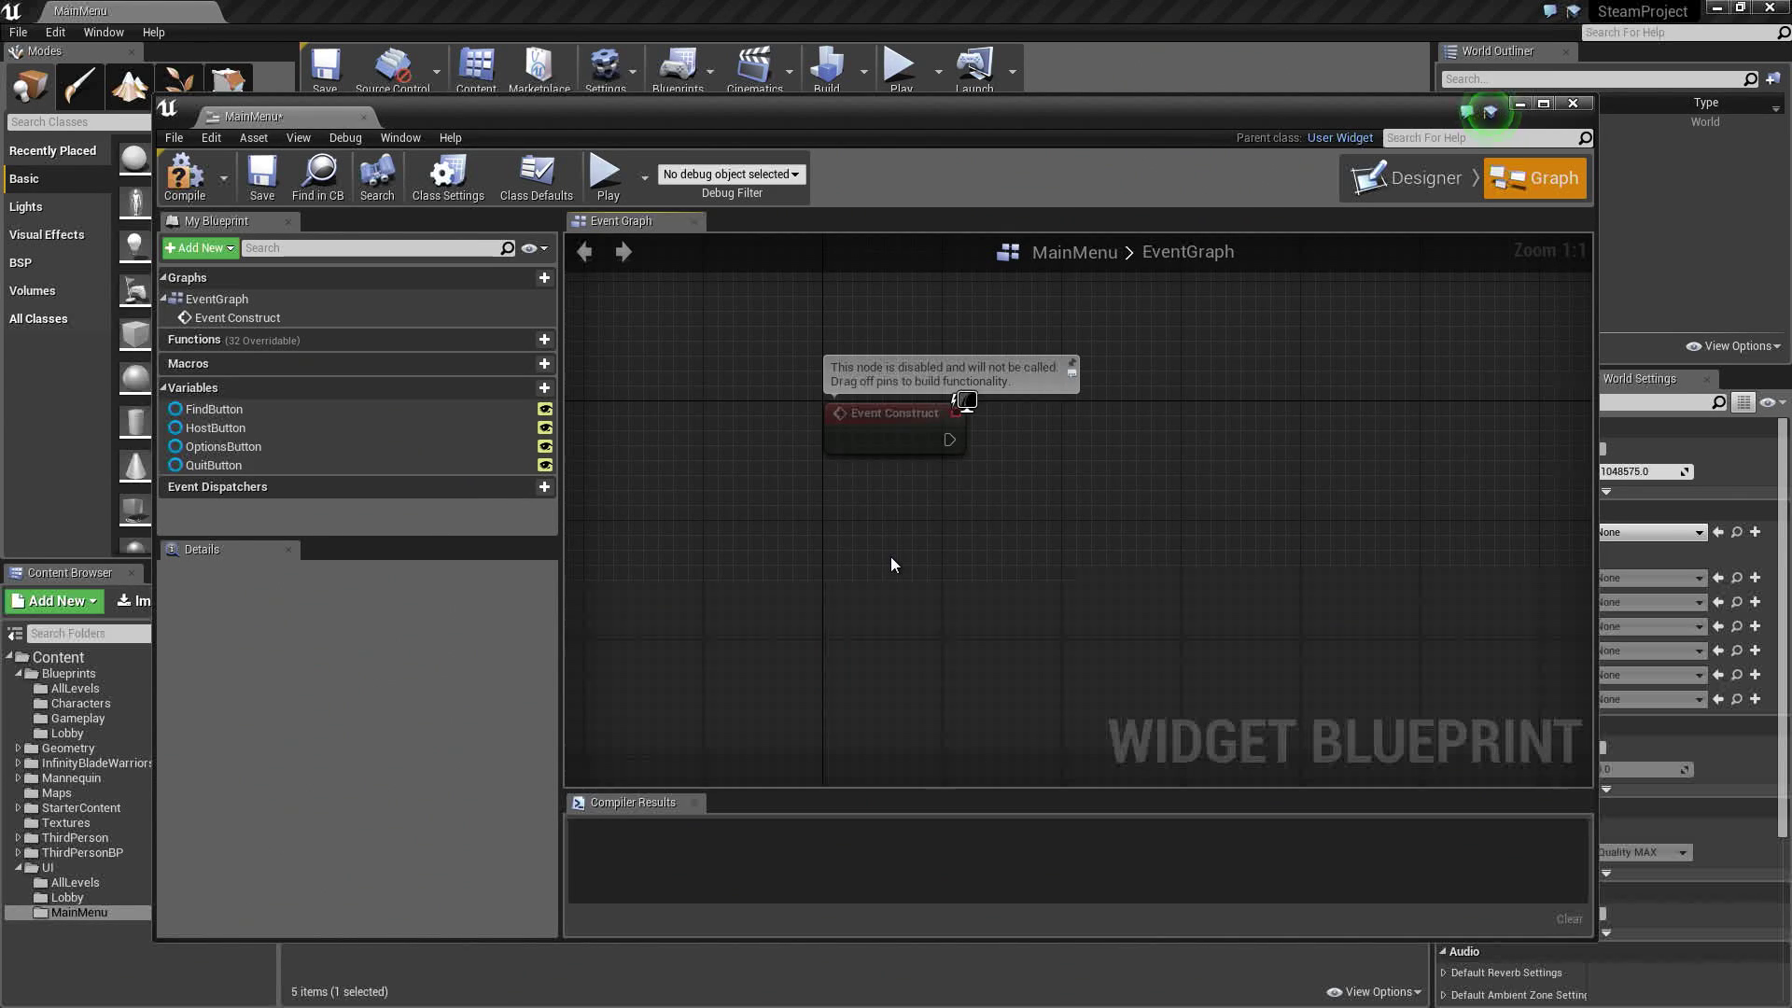
Add a Get Game Instance node below Event Construct
right_click(853, 495)
type("get")
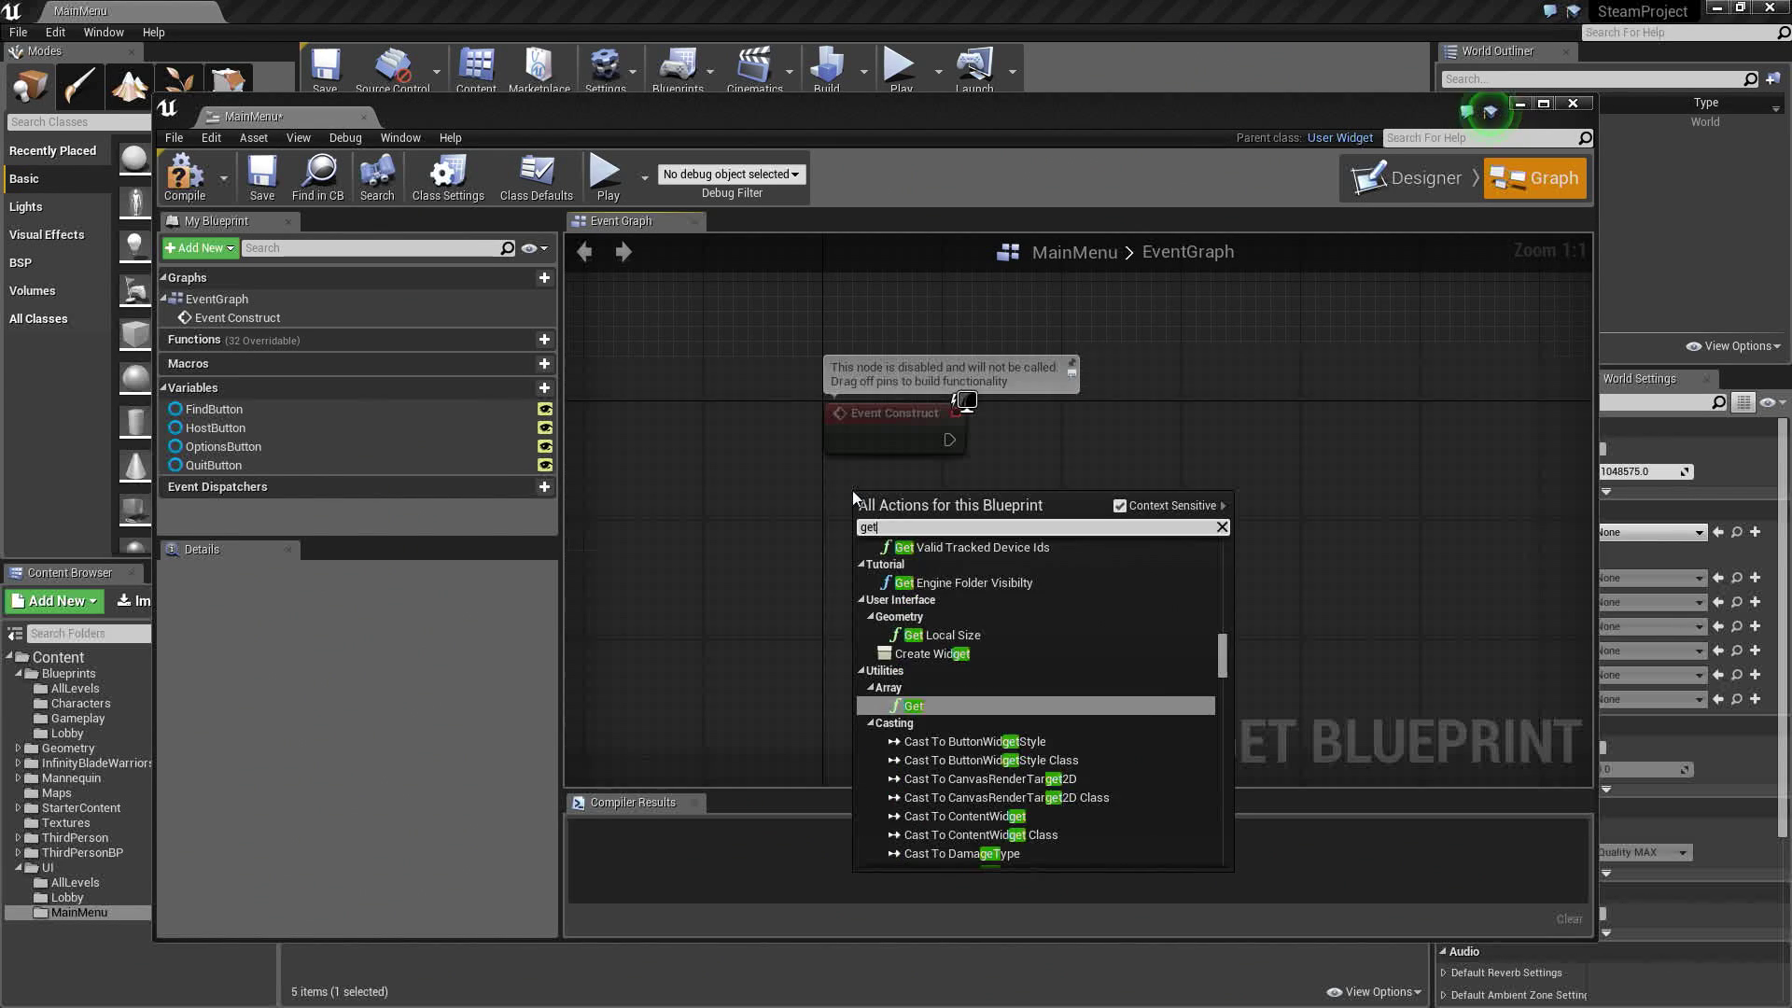
type(" game instance")
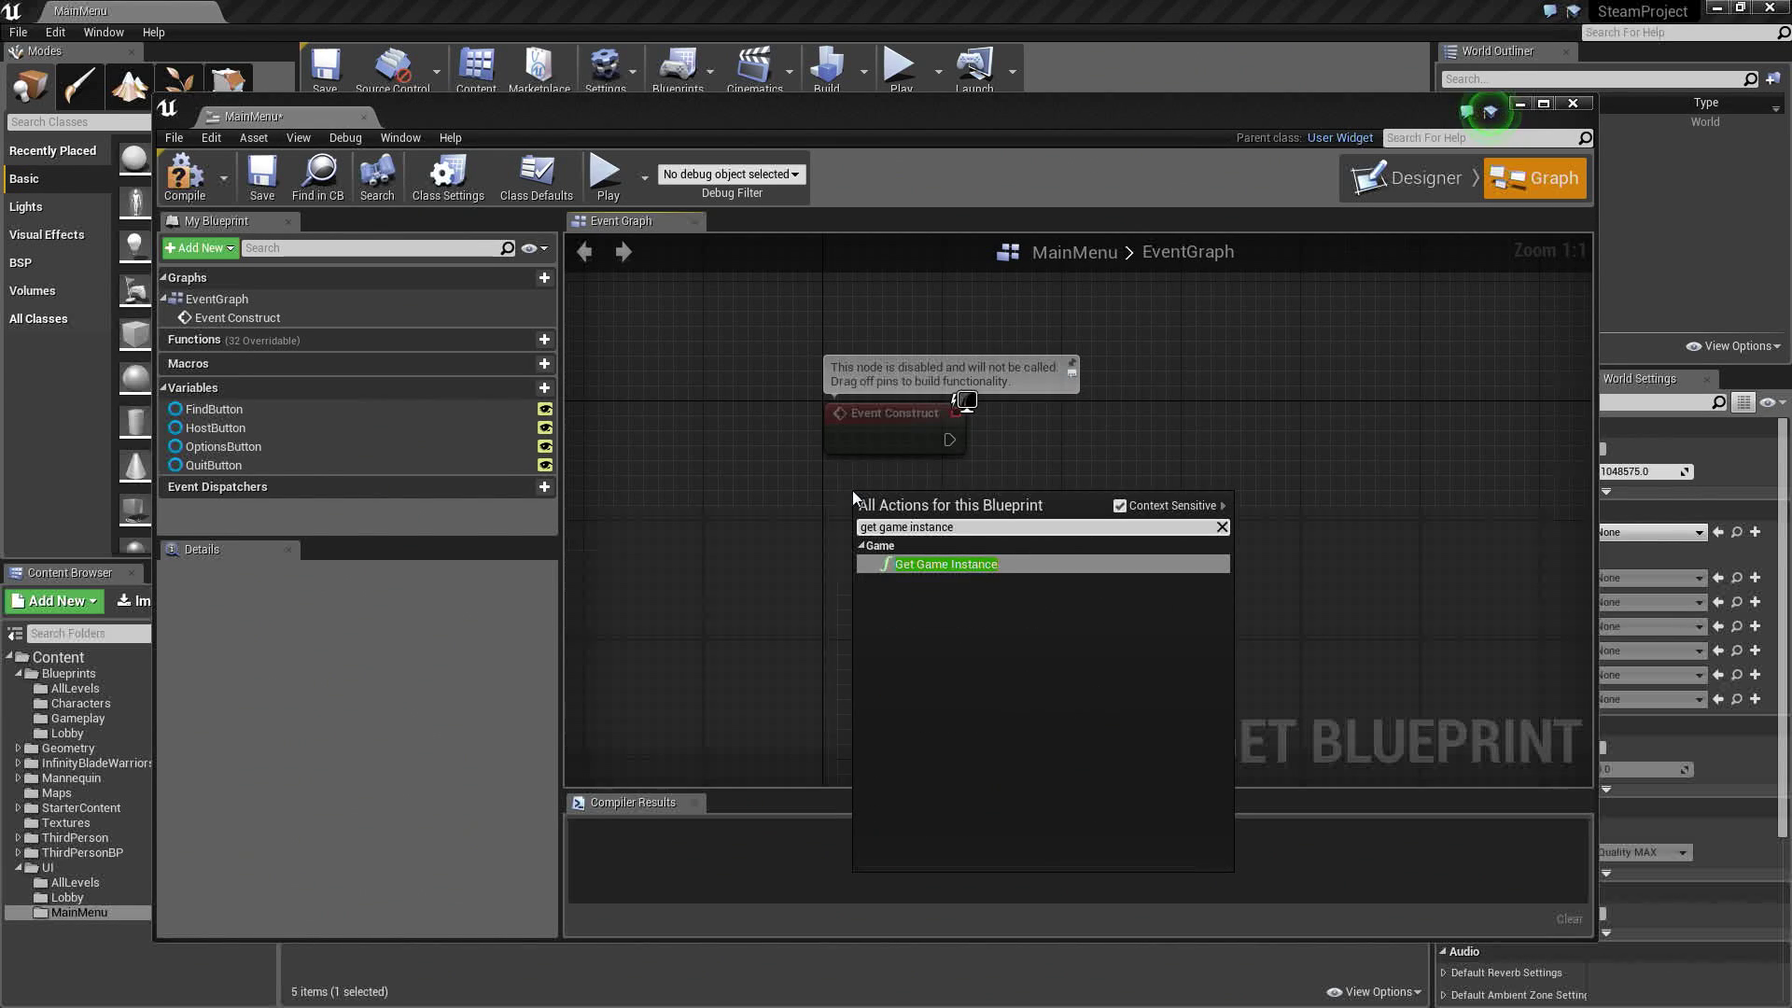
key("Return")
Cast the game instance's return value to GameInfoInstance and connect Event Construct to the cast node
left_click_drag(995, 529, 1079, 434)
type("cast to game")
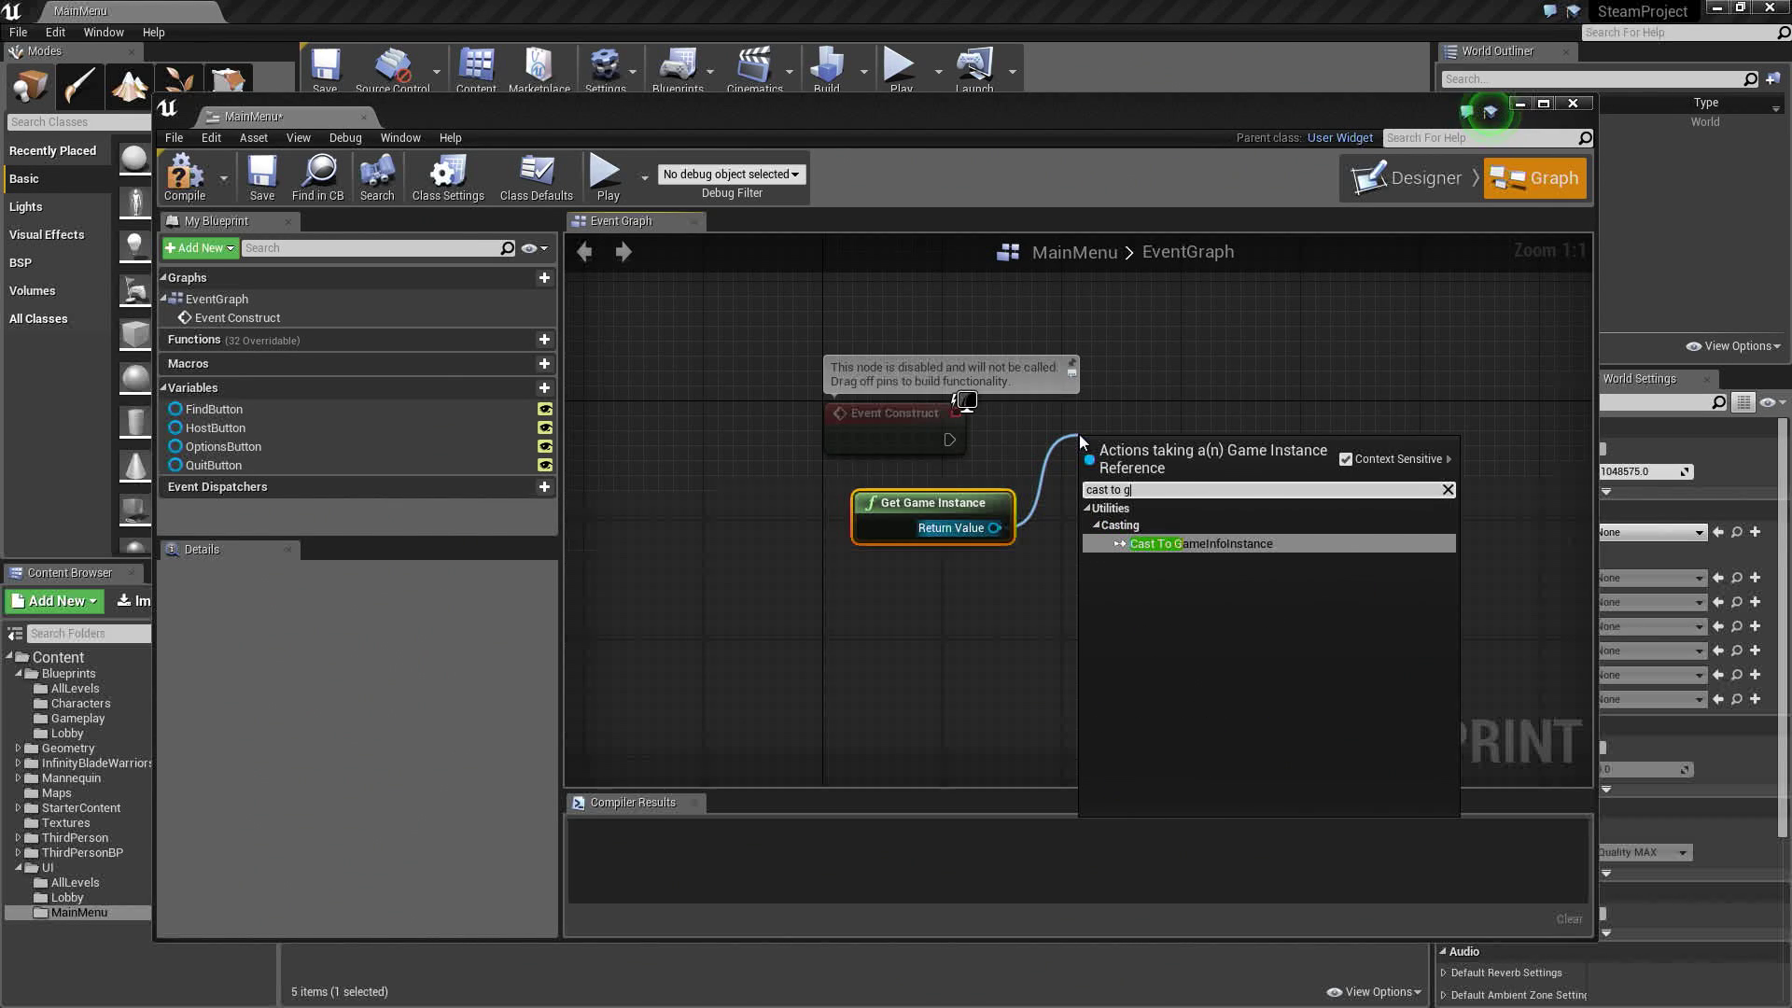
left_click(1195, 546)
left_click_drag(957, 443, 1057, 411)
right_click_drag(915, 511, 749, 516)
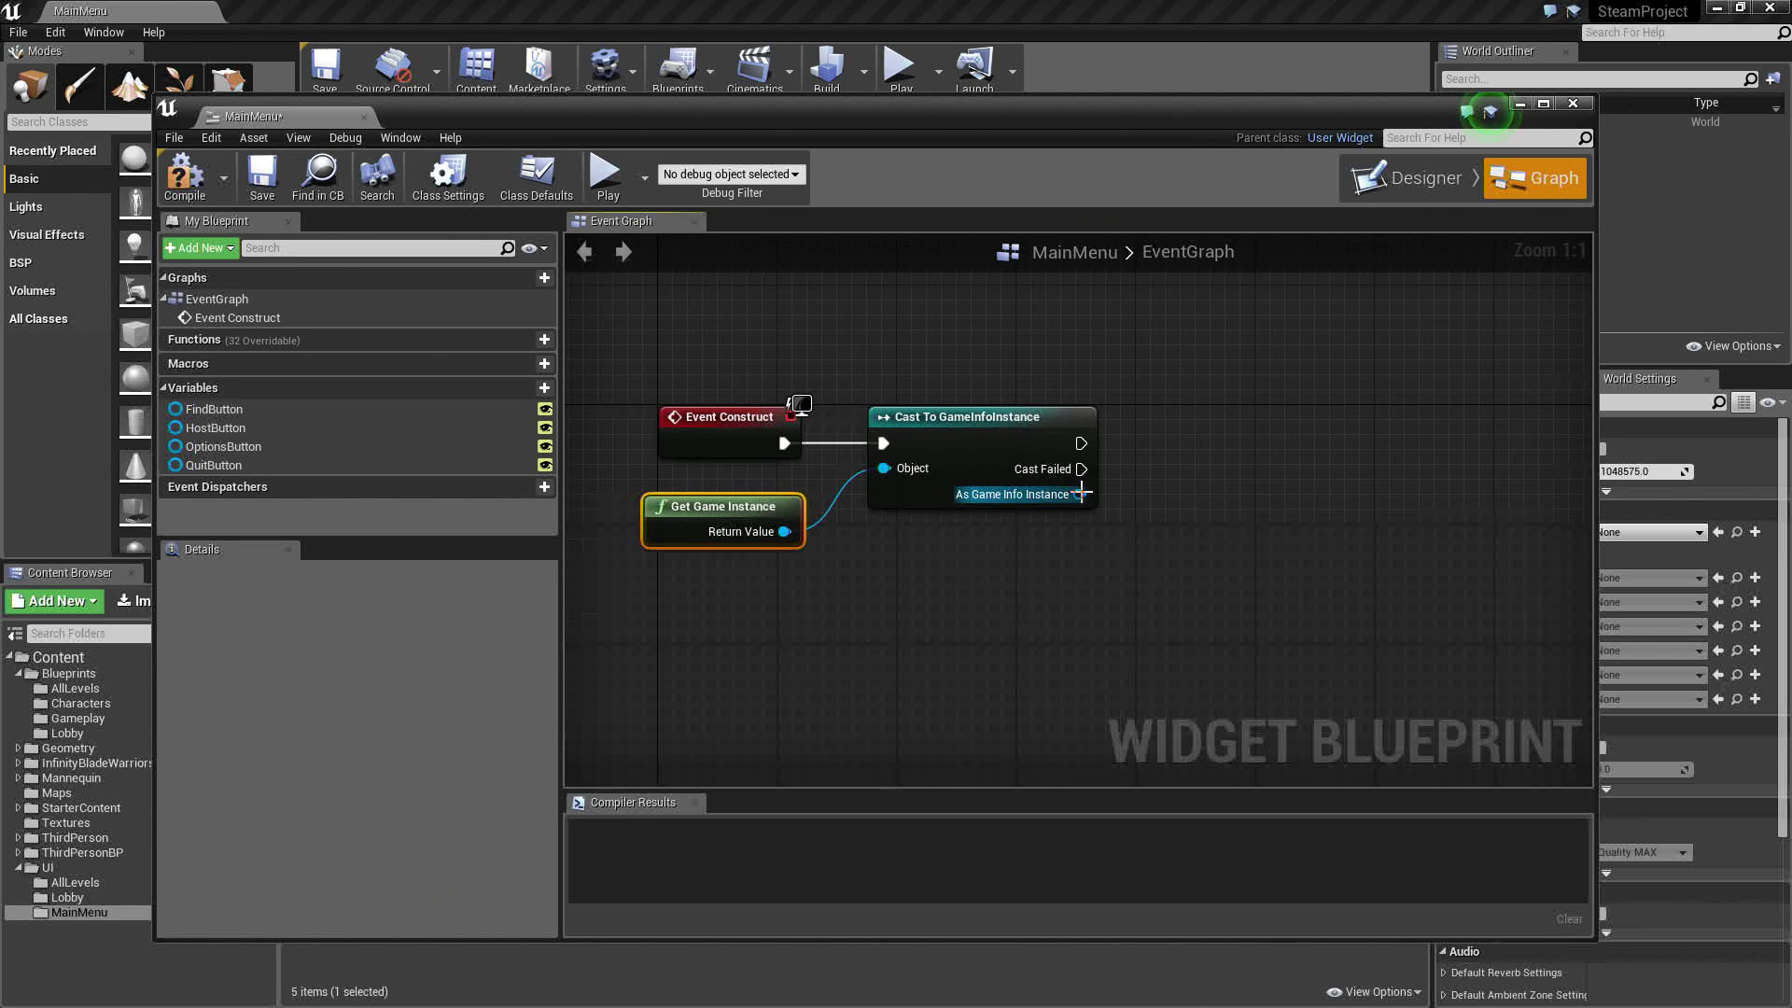
Promote the cast's As Game Info Instance output to a variable named GameInstanceRef and move its SET node closer to the cast
right_click(1082, 496)
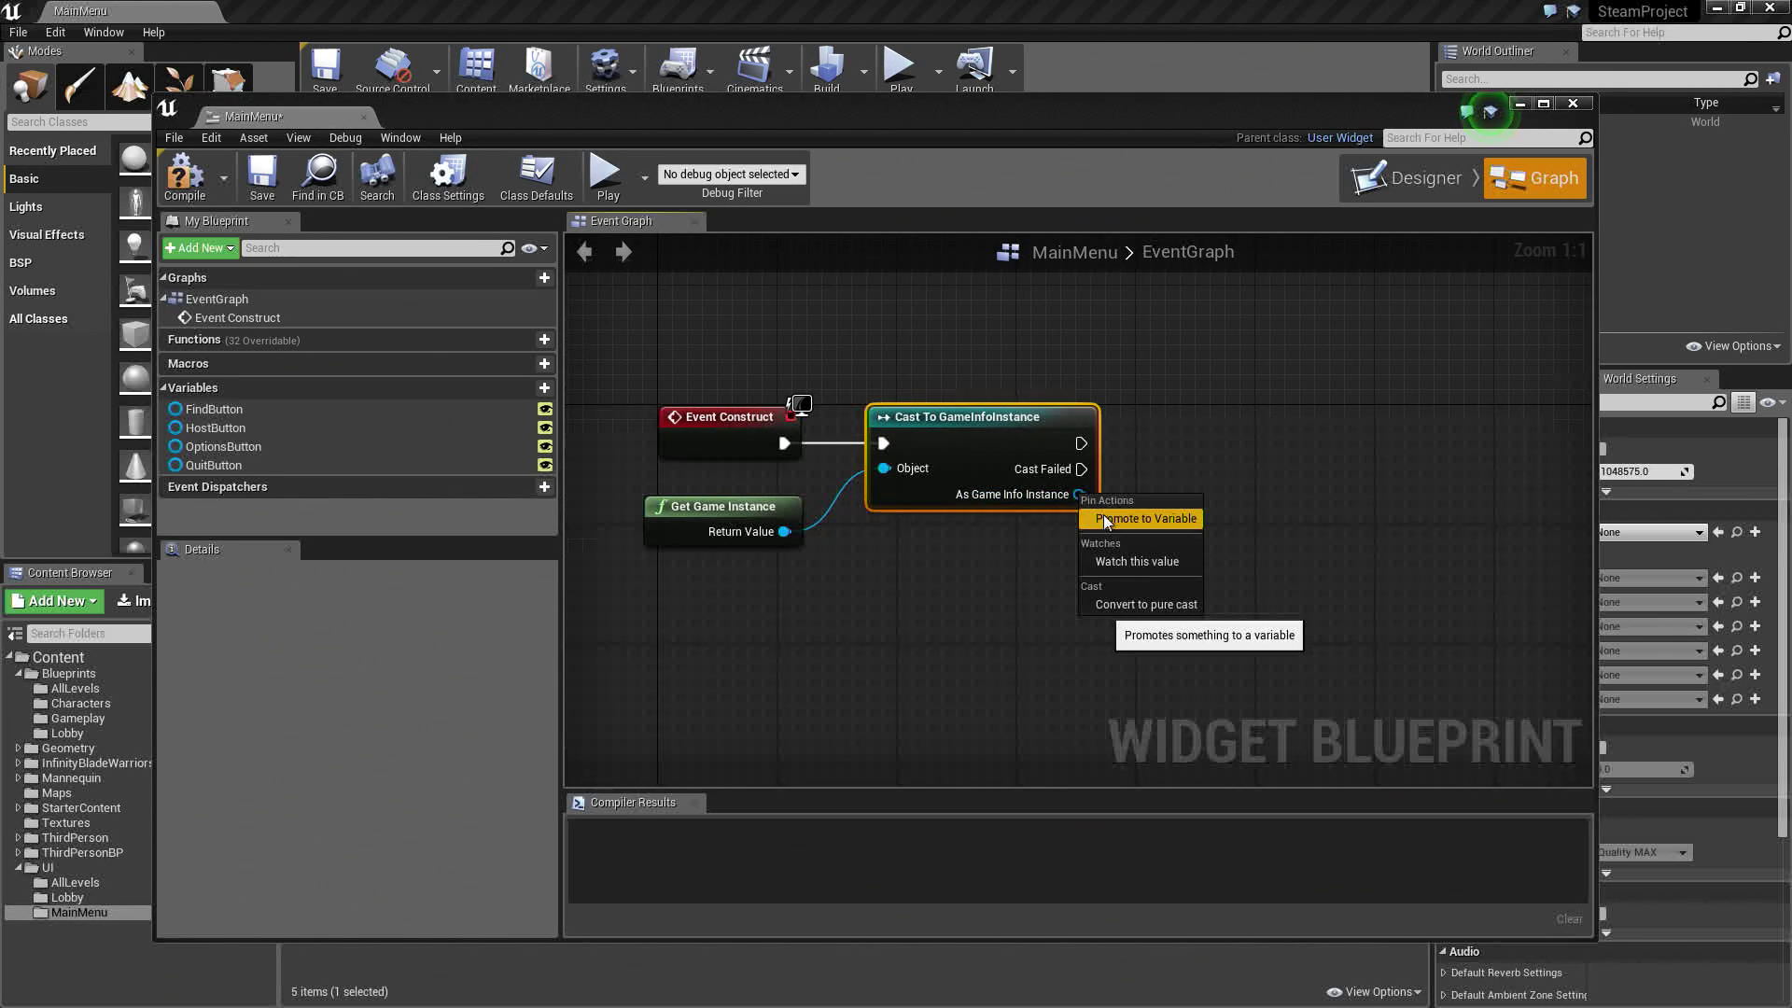
left_click(1103, 518)
type("GameIn")
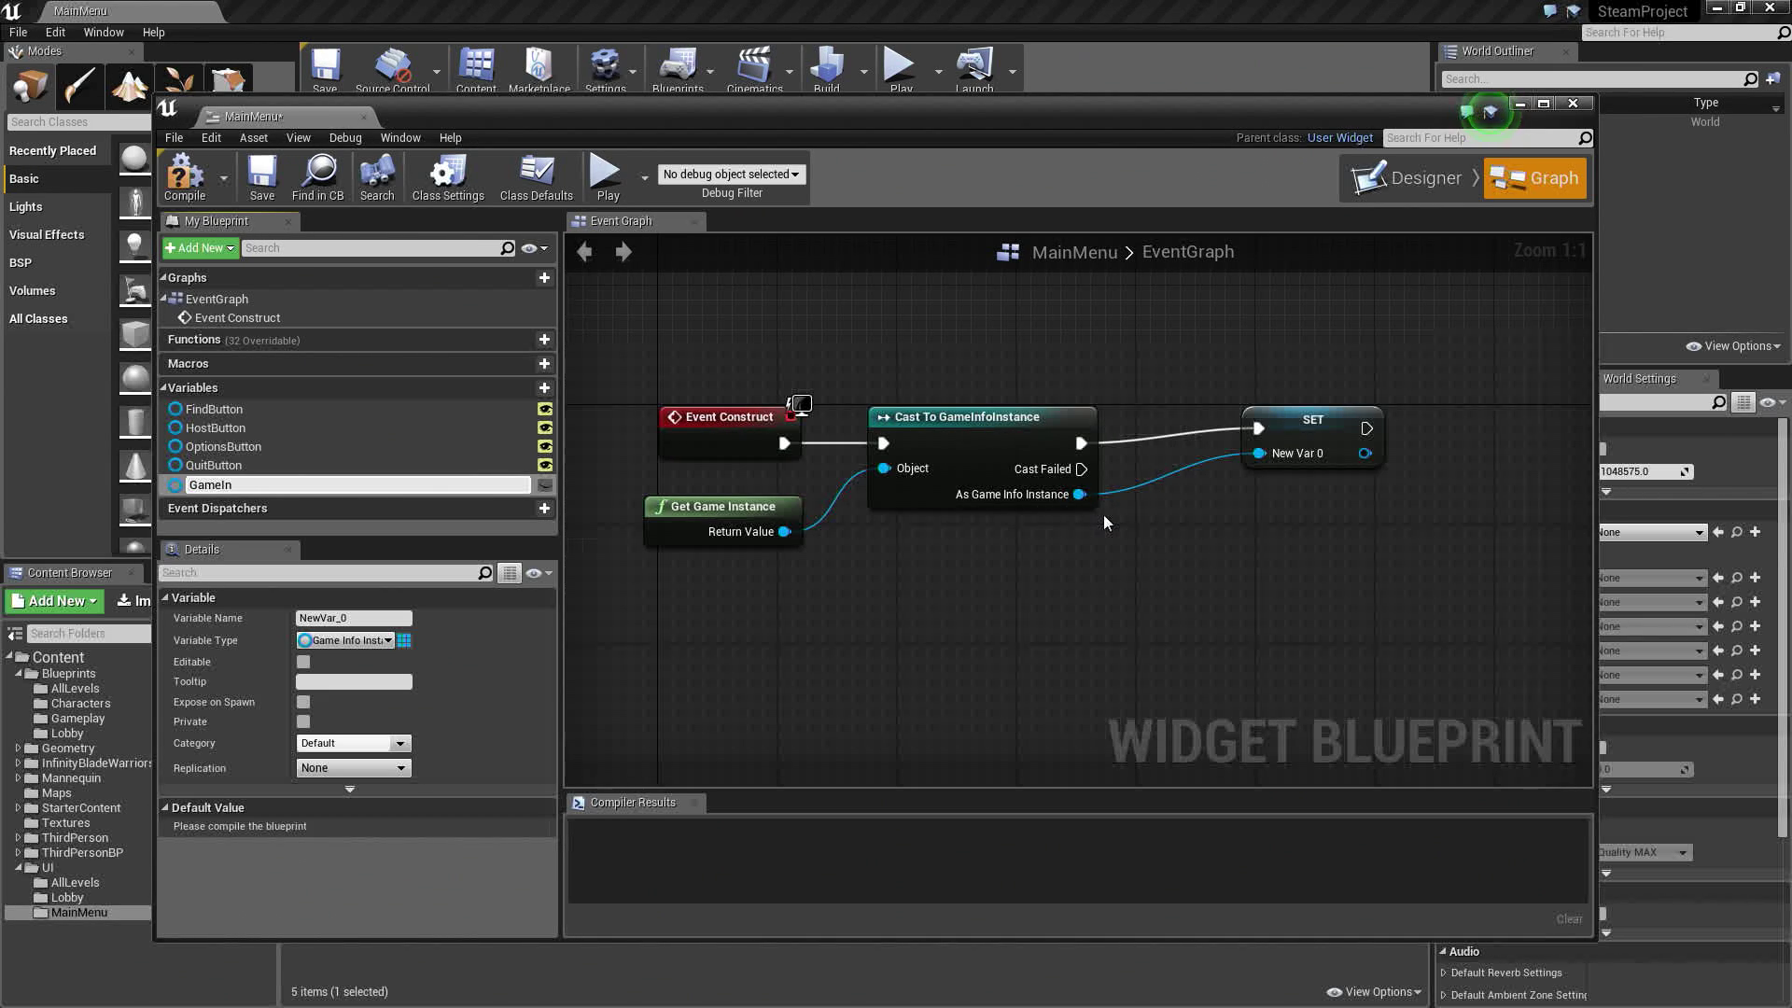
type("stanceRef")
key("Return")
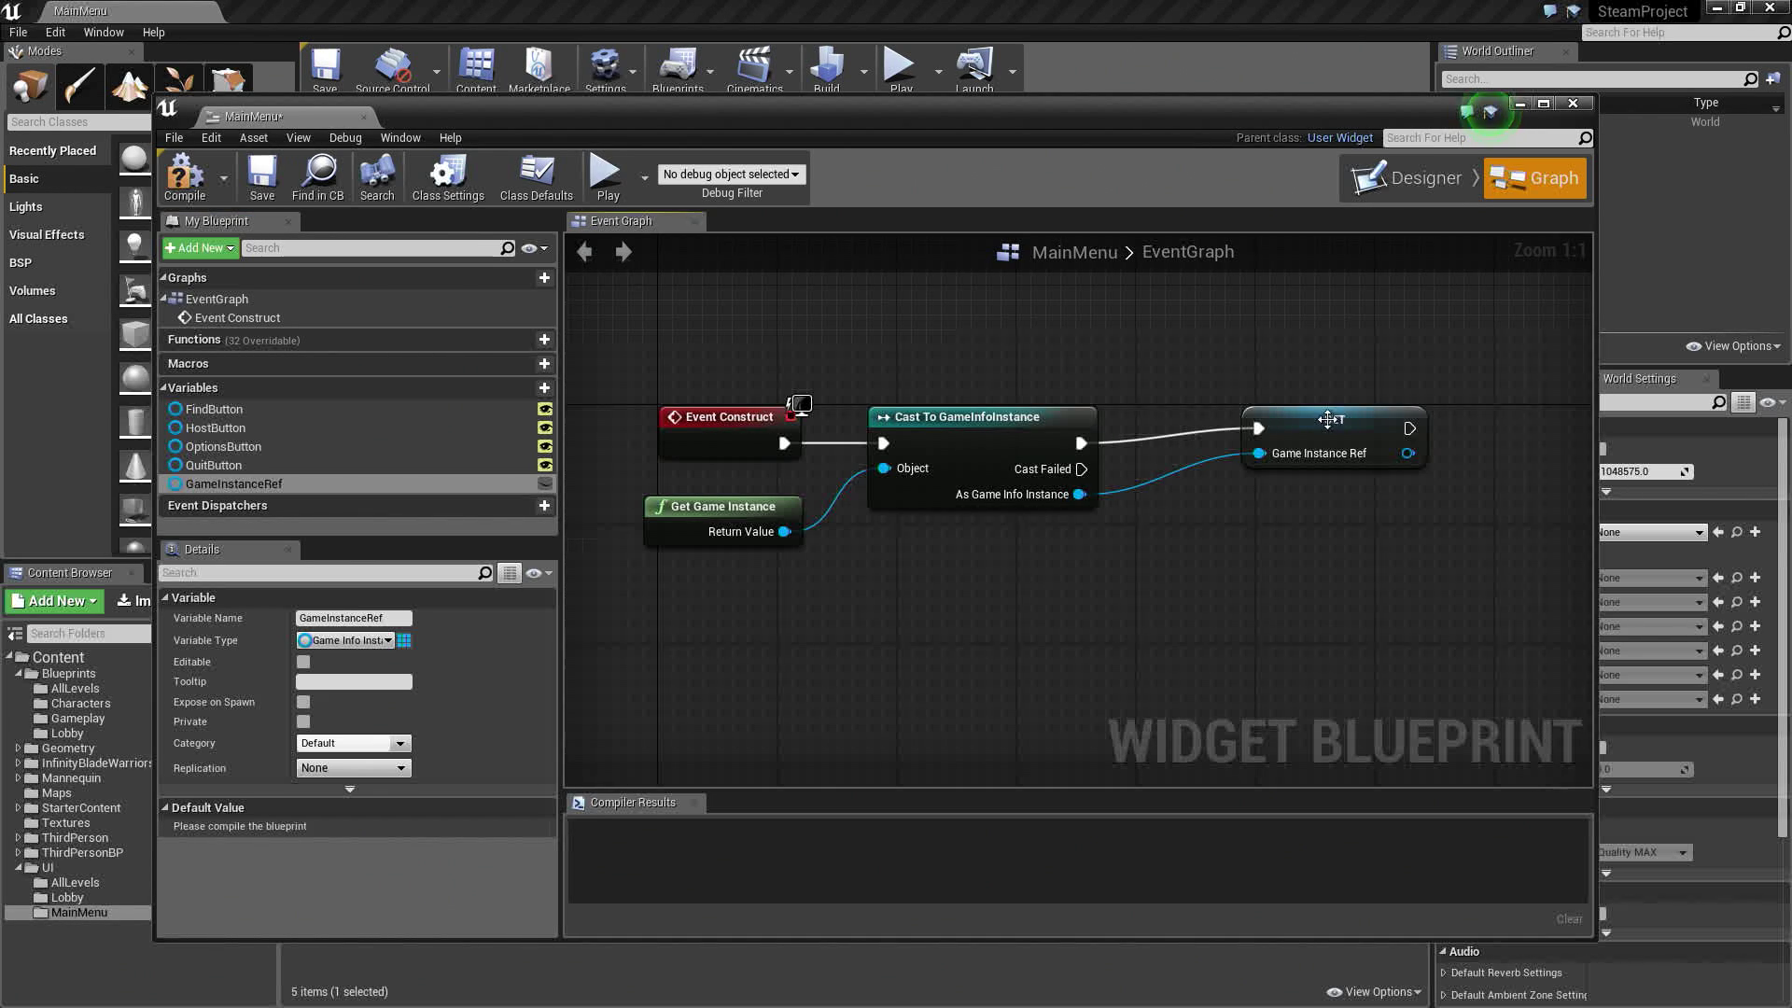
left_click_drag(1330, 419, 1240, 434)
Enclose the Event Construct nodes in a comment reading "Get a reference to the Game Info Instance"
left_click_drag(638, 366, 1368, 590)
type("c")
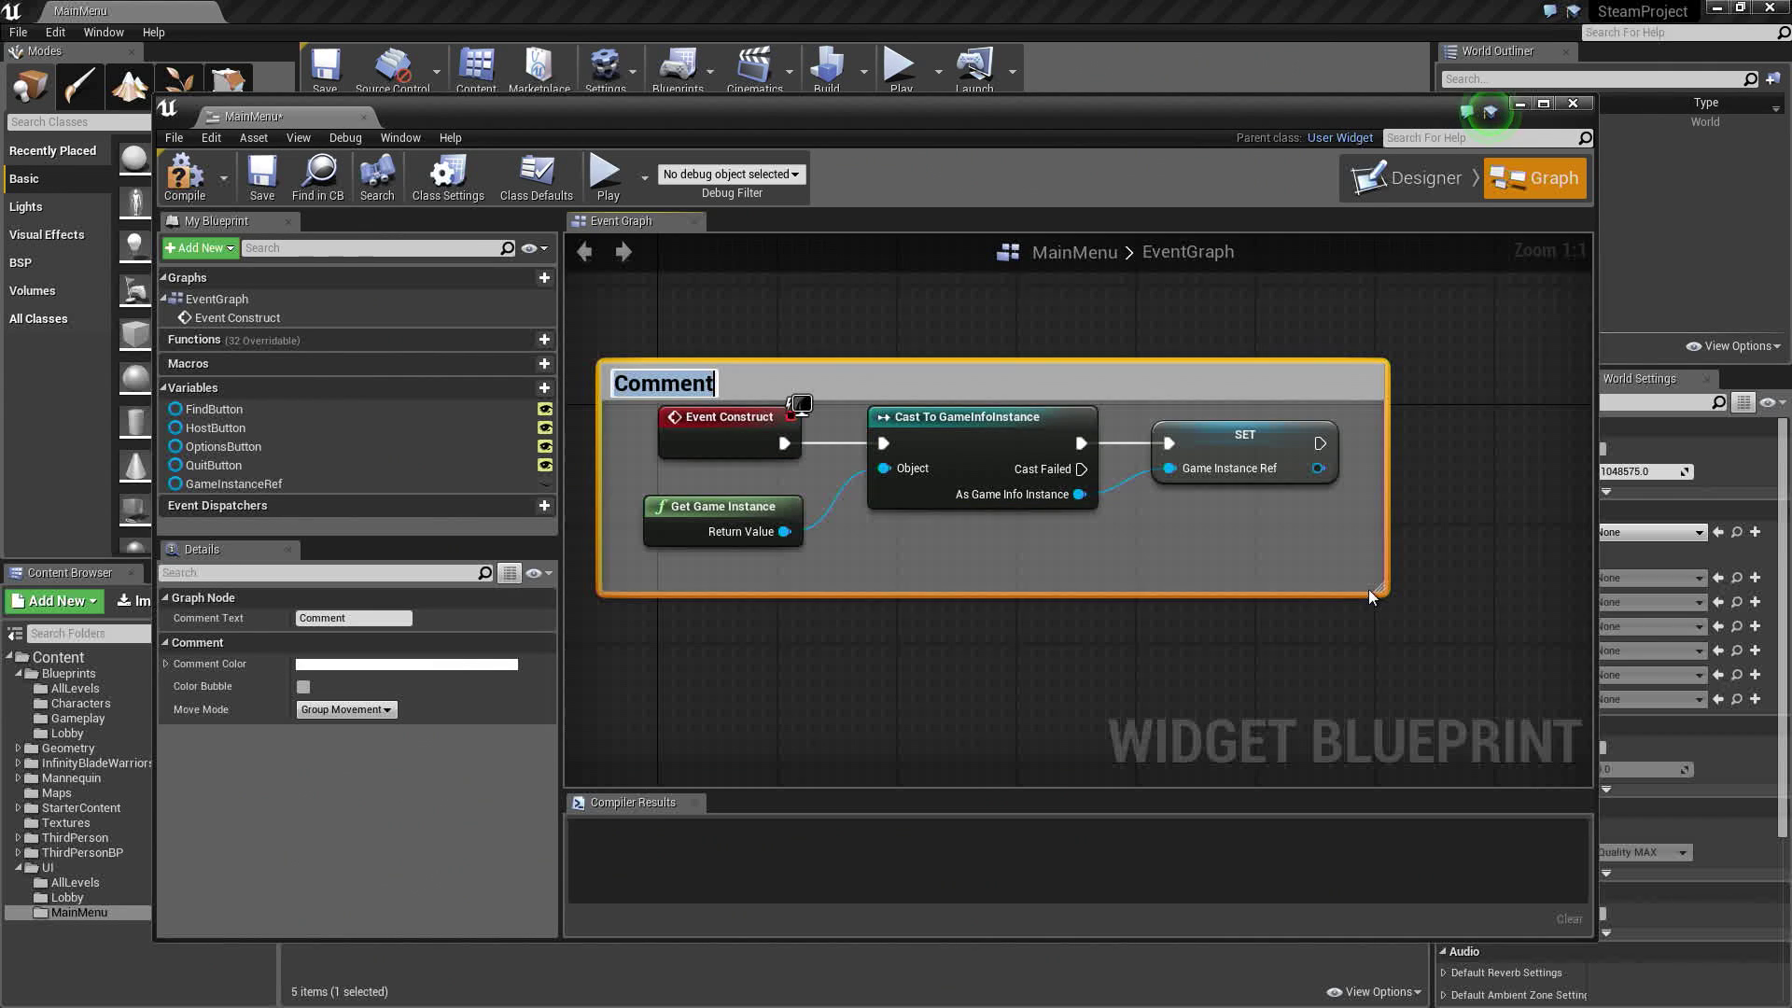
type("Get a reference to the G")
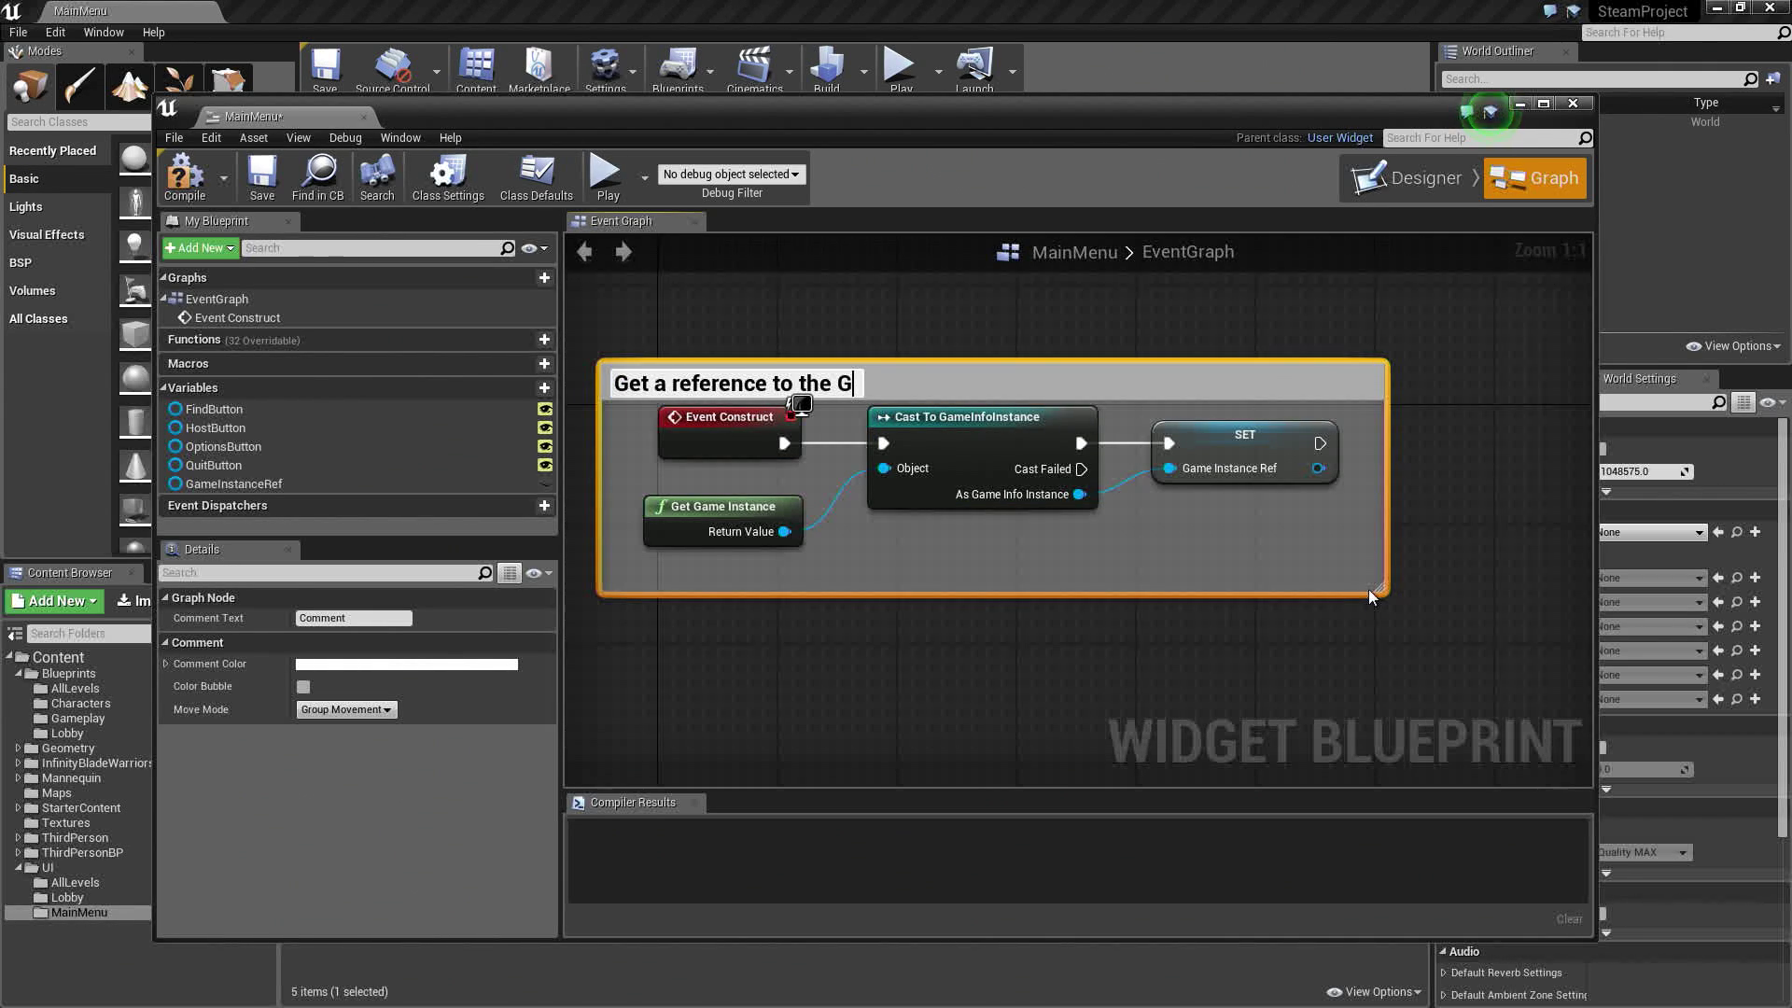
type("ame Info Instance")
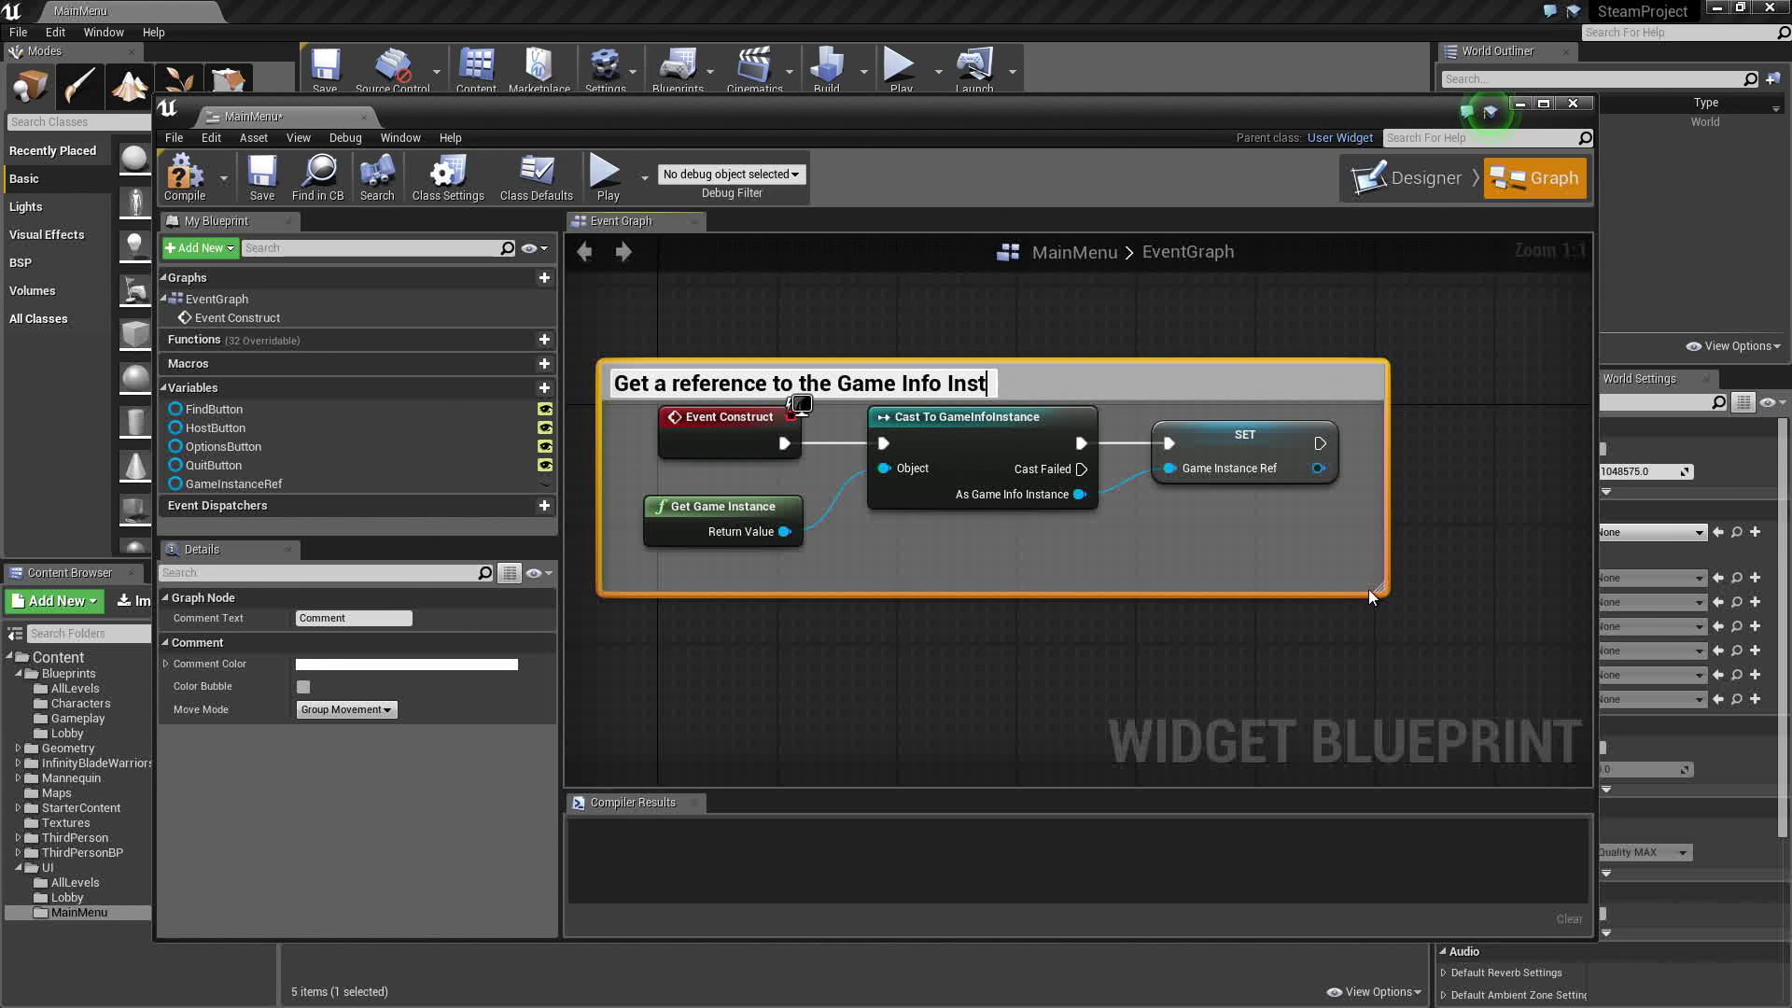
key("Return")
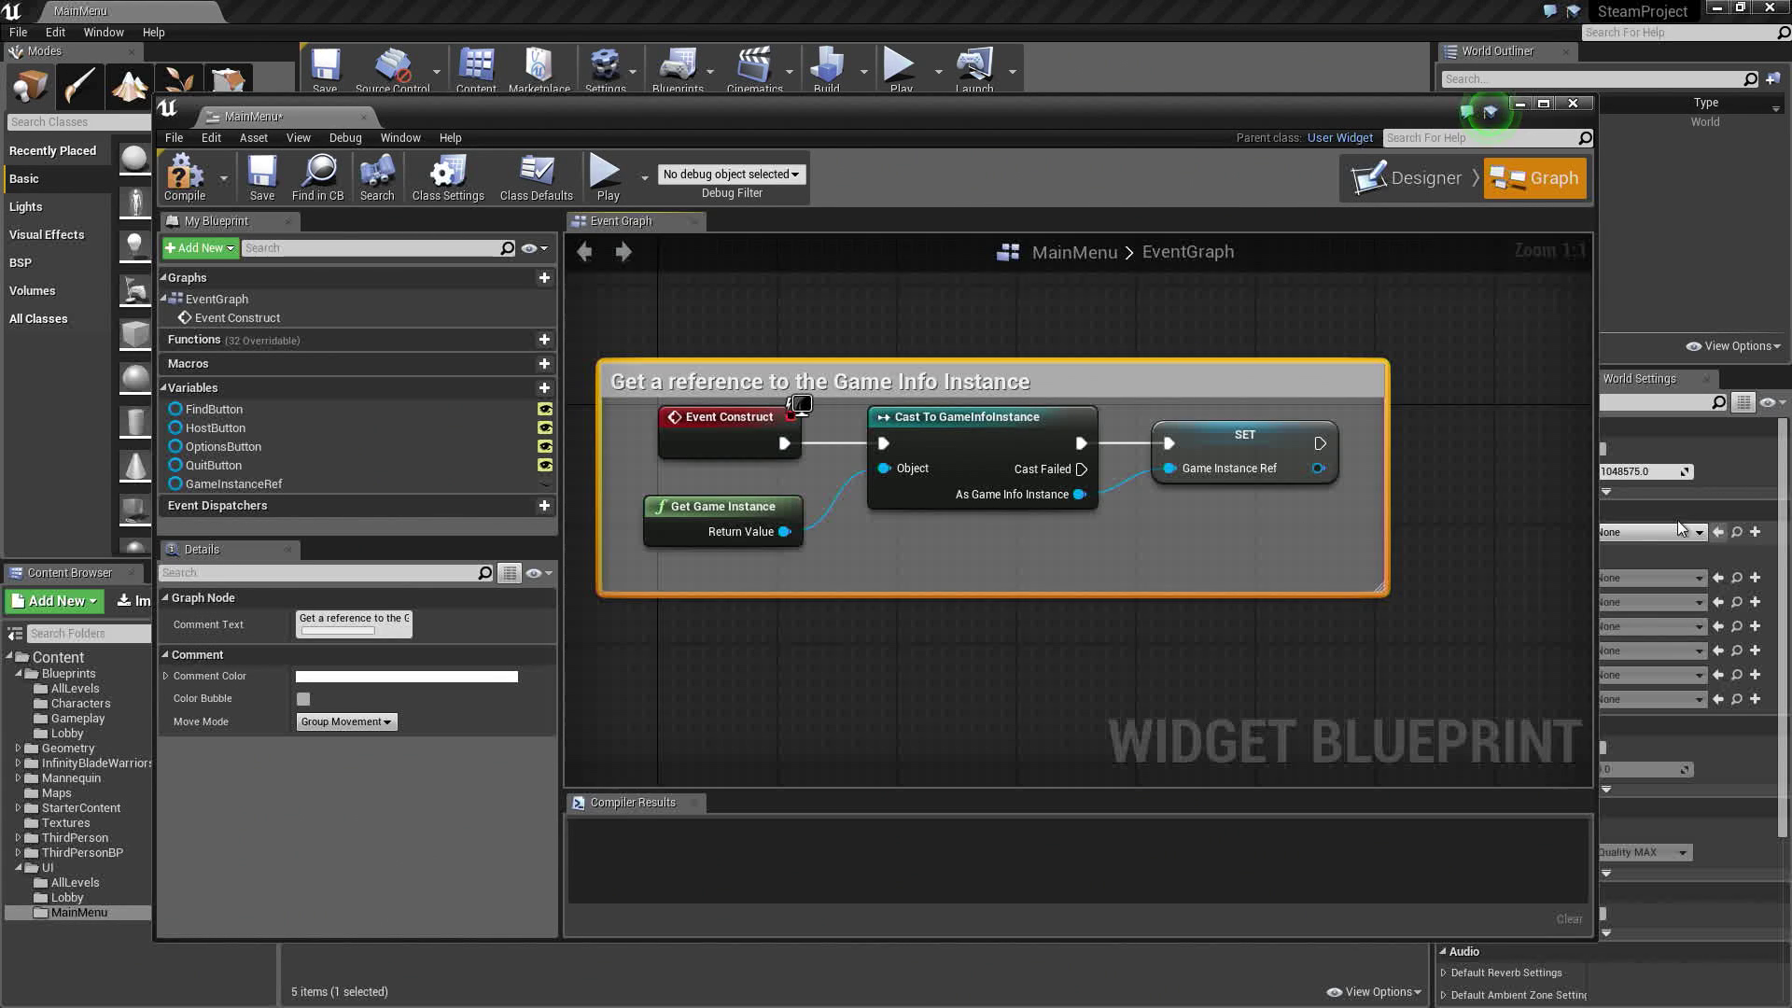
Add an On Clicked event for HostButton to the event graph
right_click_drag(1047, 602, 1054, 448)
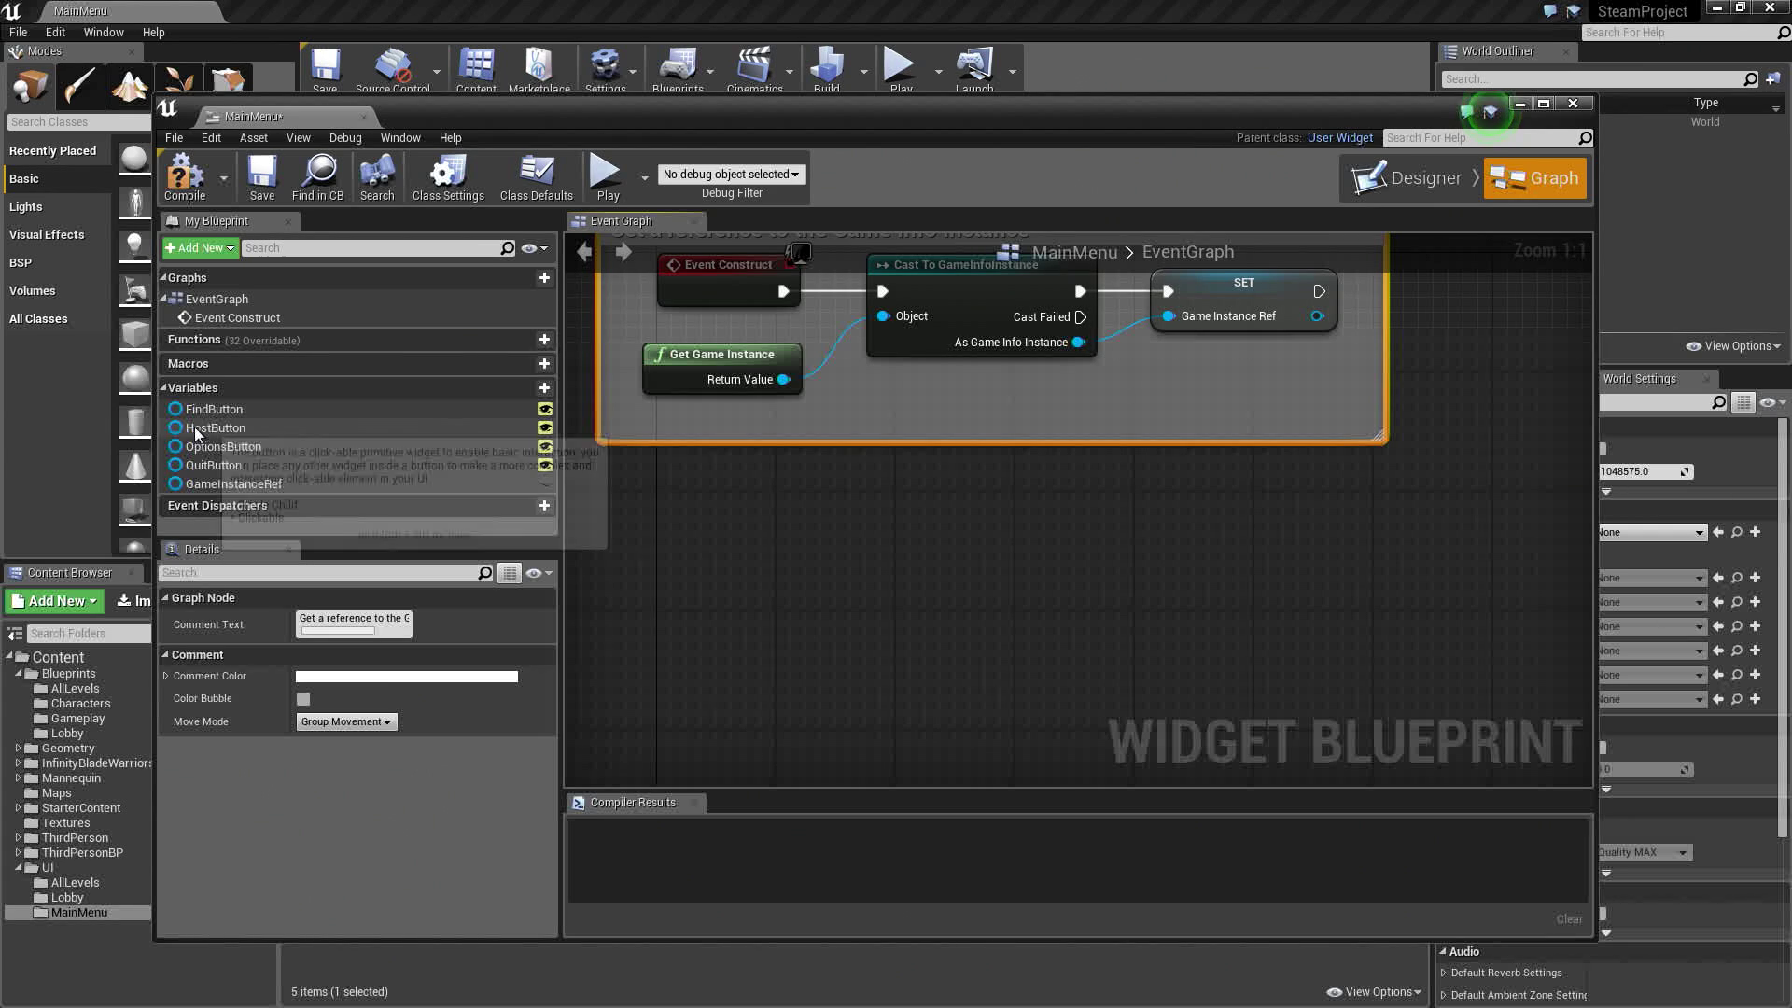
left_click(271, 427)
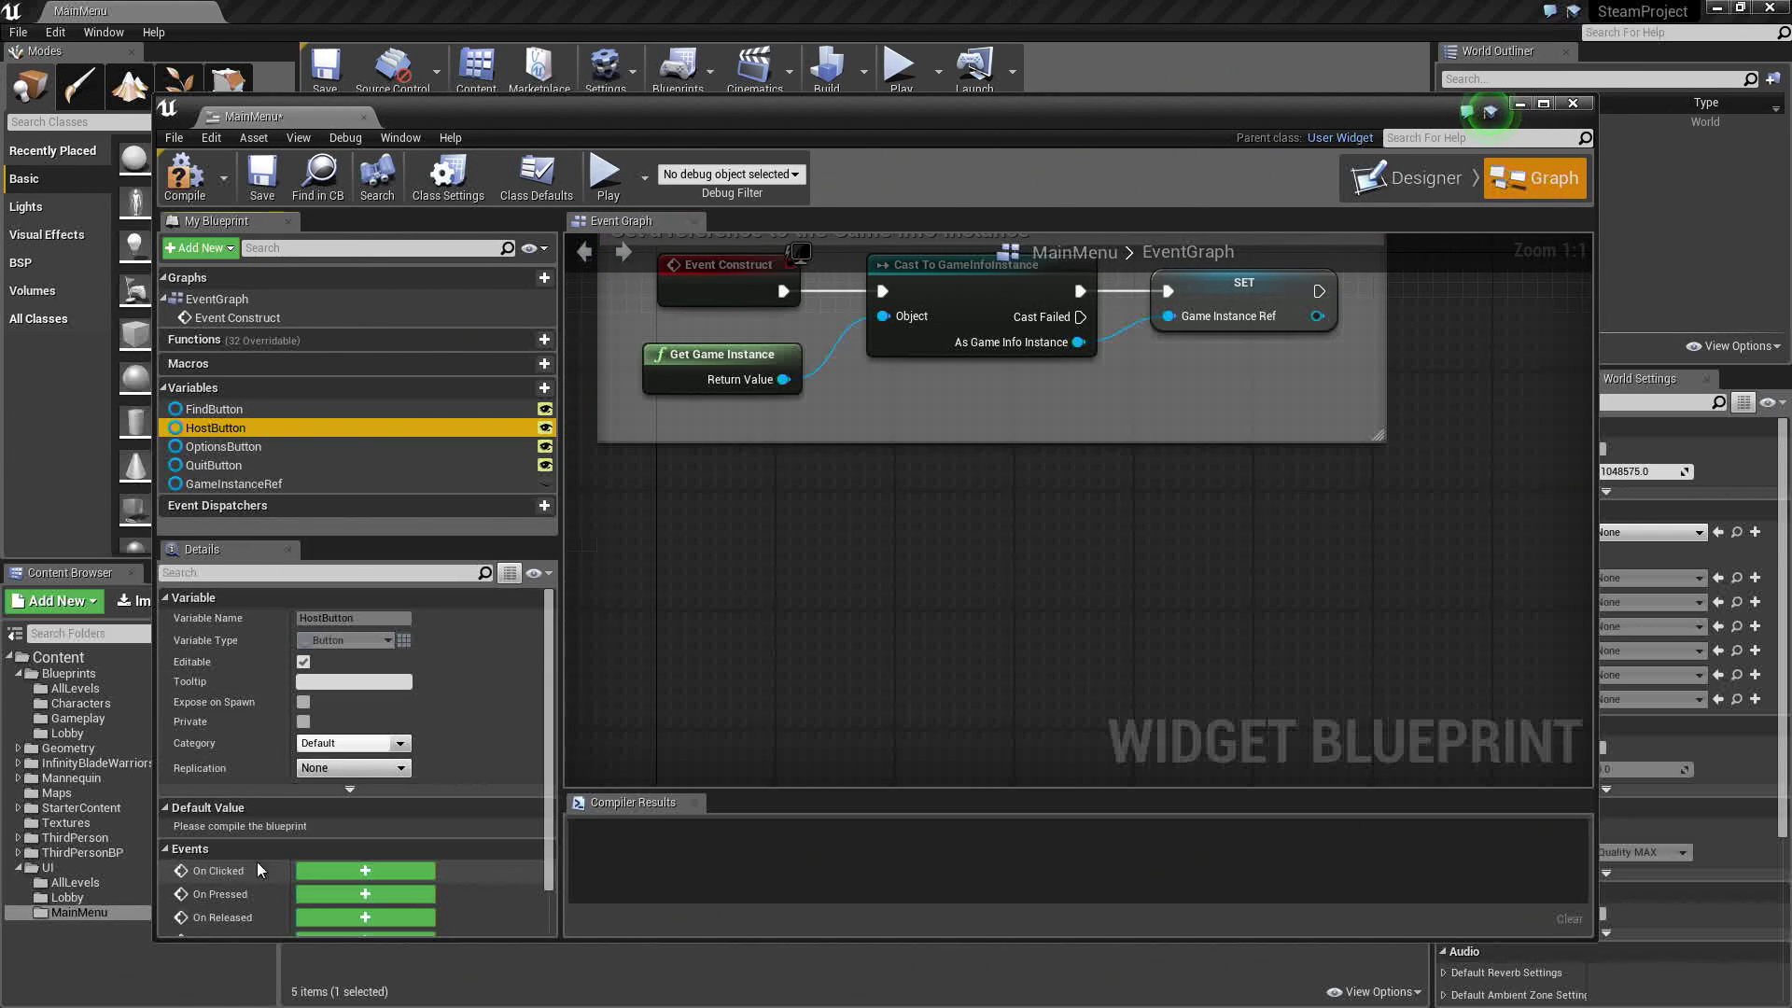
scroll(272, 775, "down", 2)
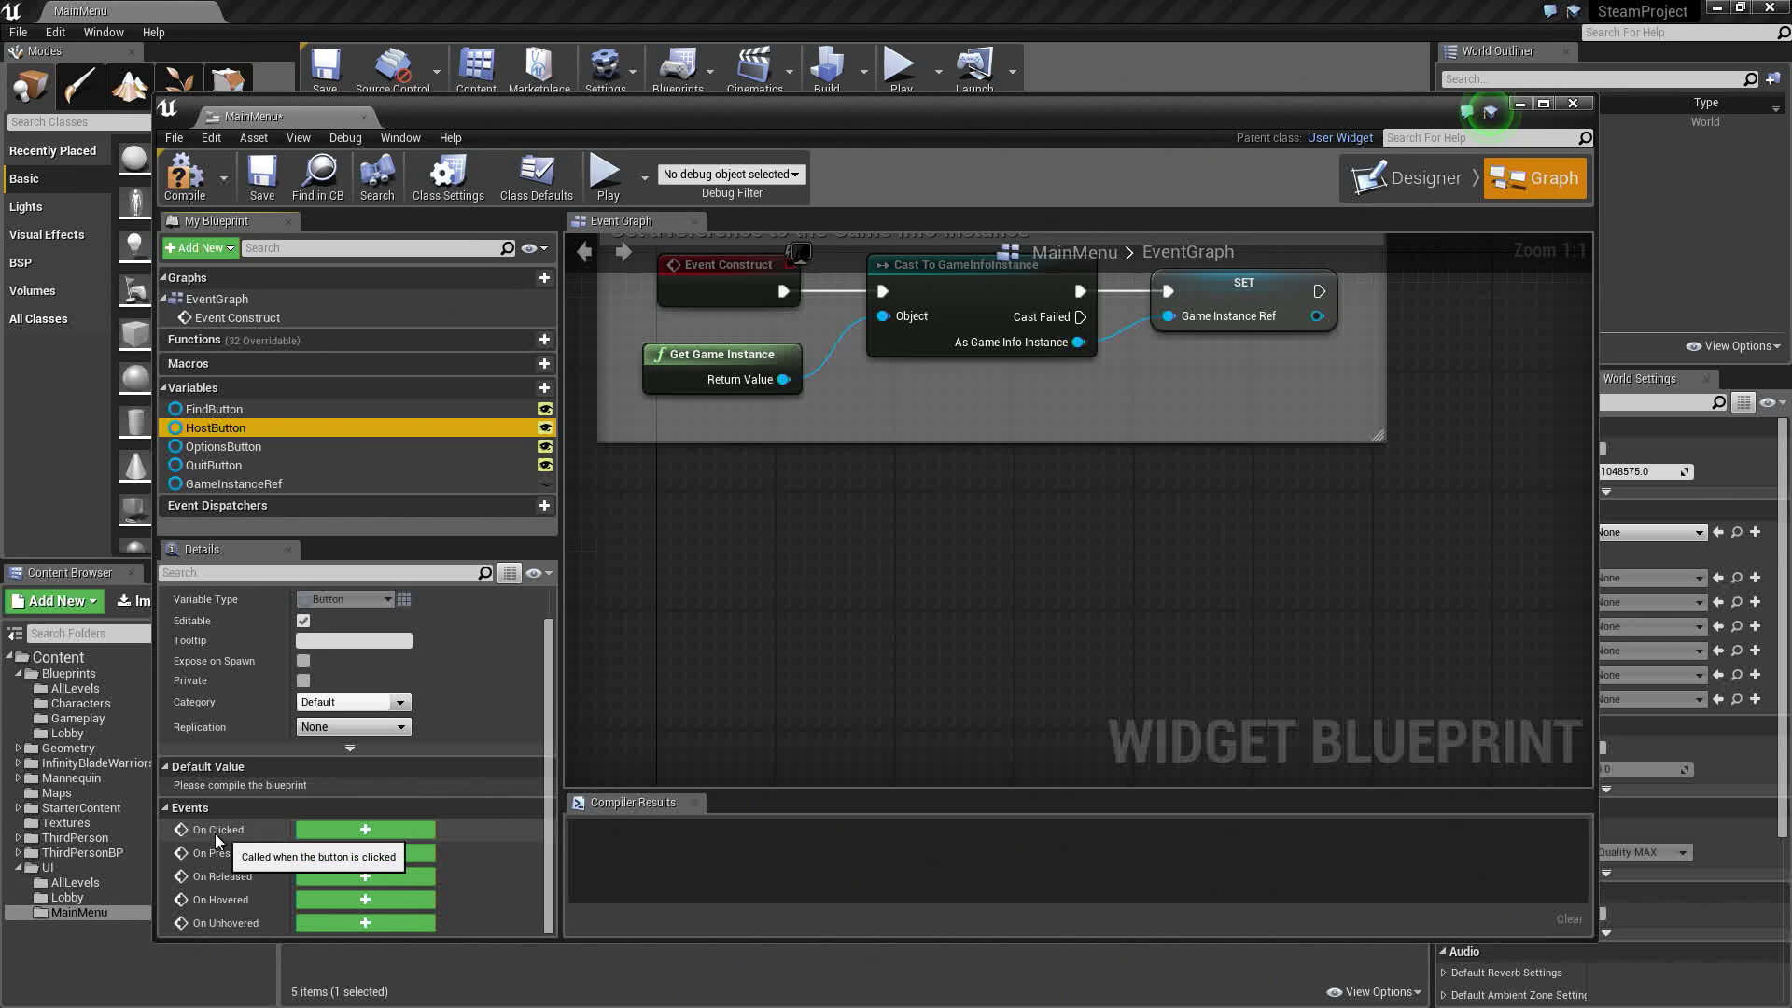
left_click(357, 831)
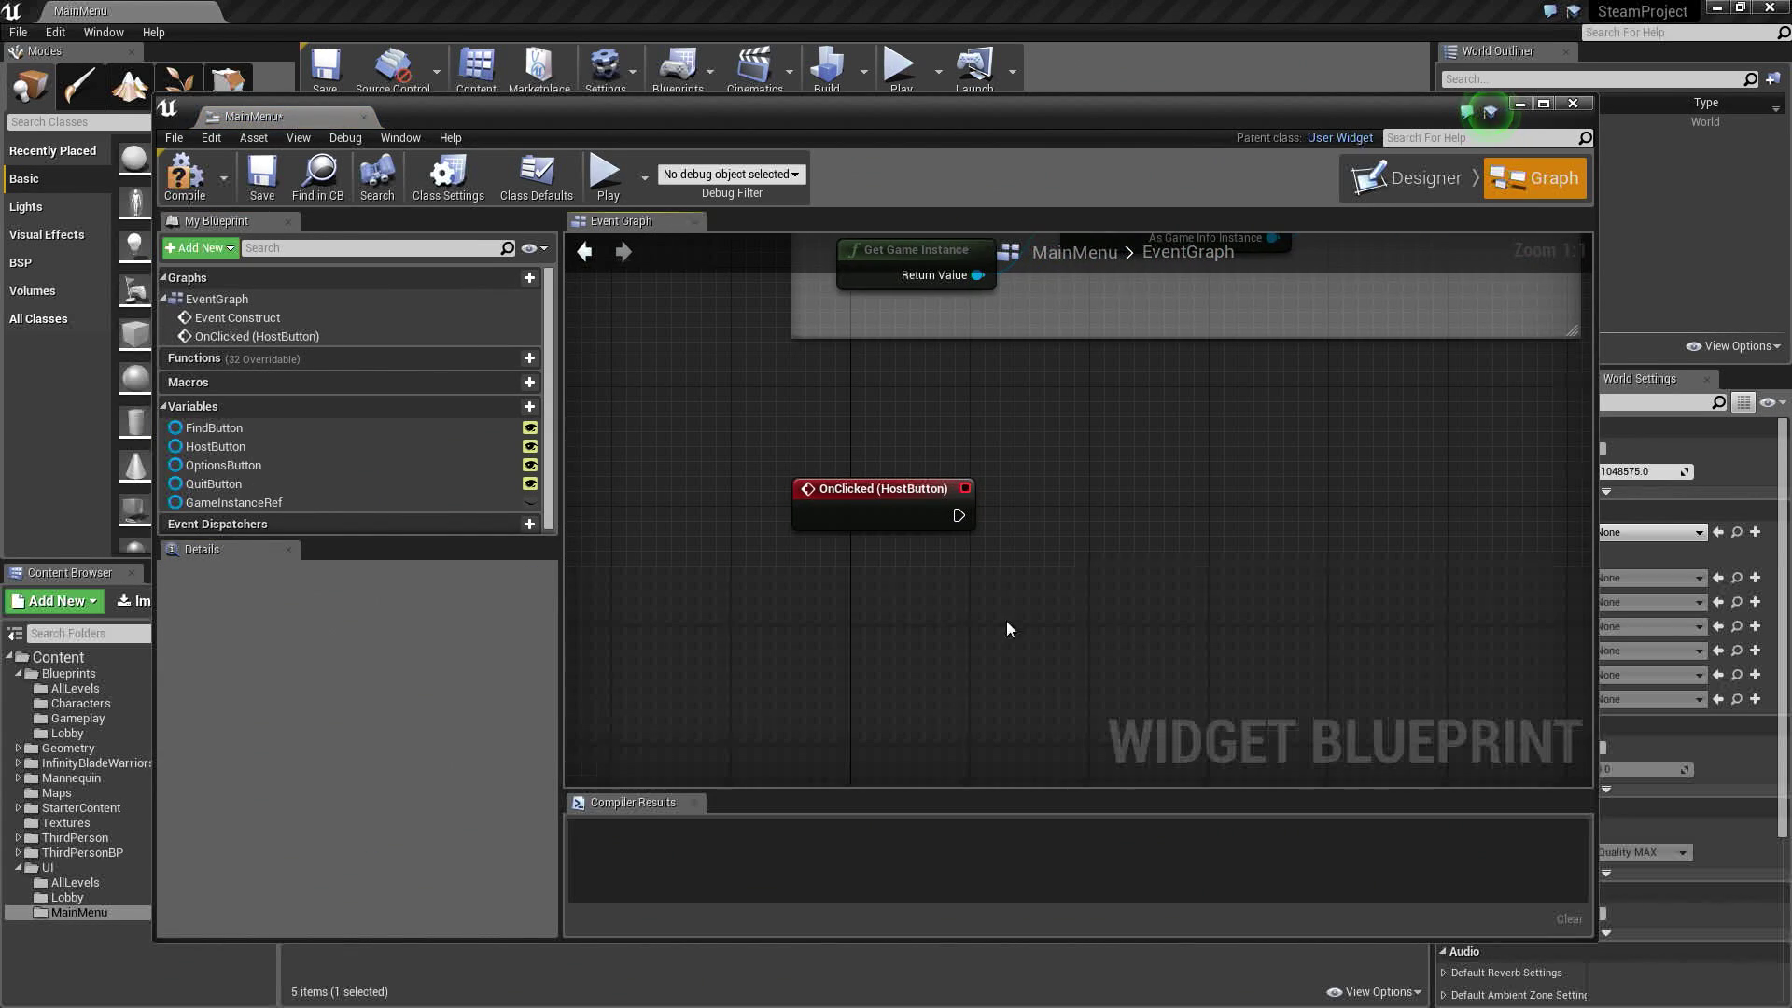
Add a Remove from Parent node beside the OnClicked (HostButton) event and connect the event to it
right_click(1044, 522)
type("re")
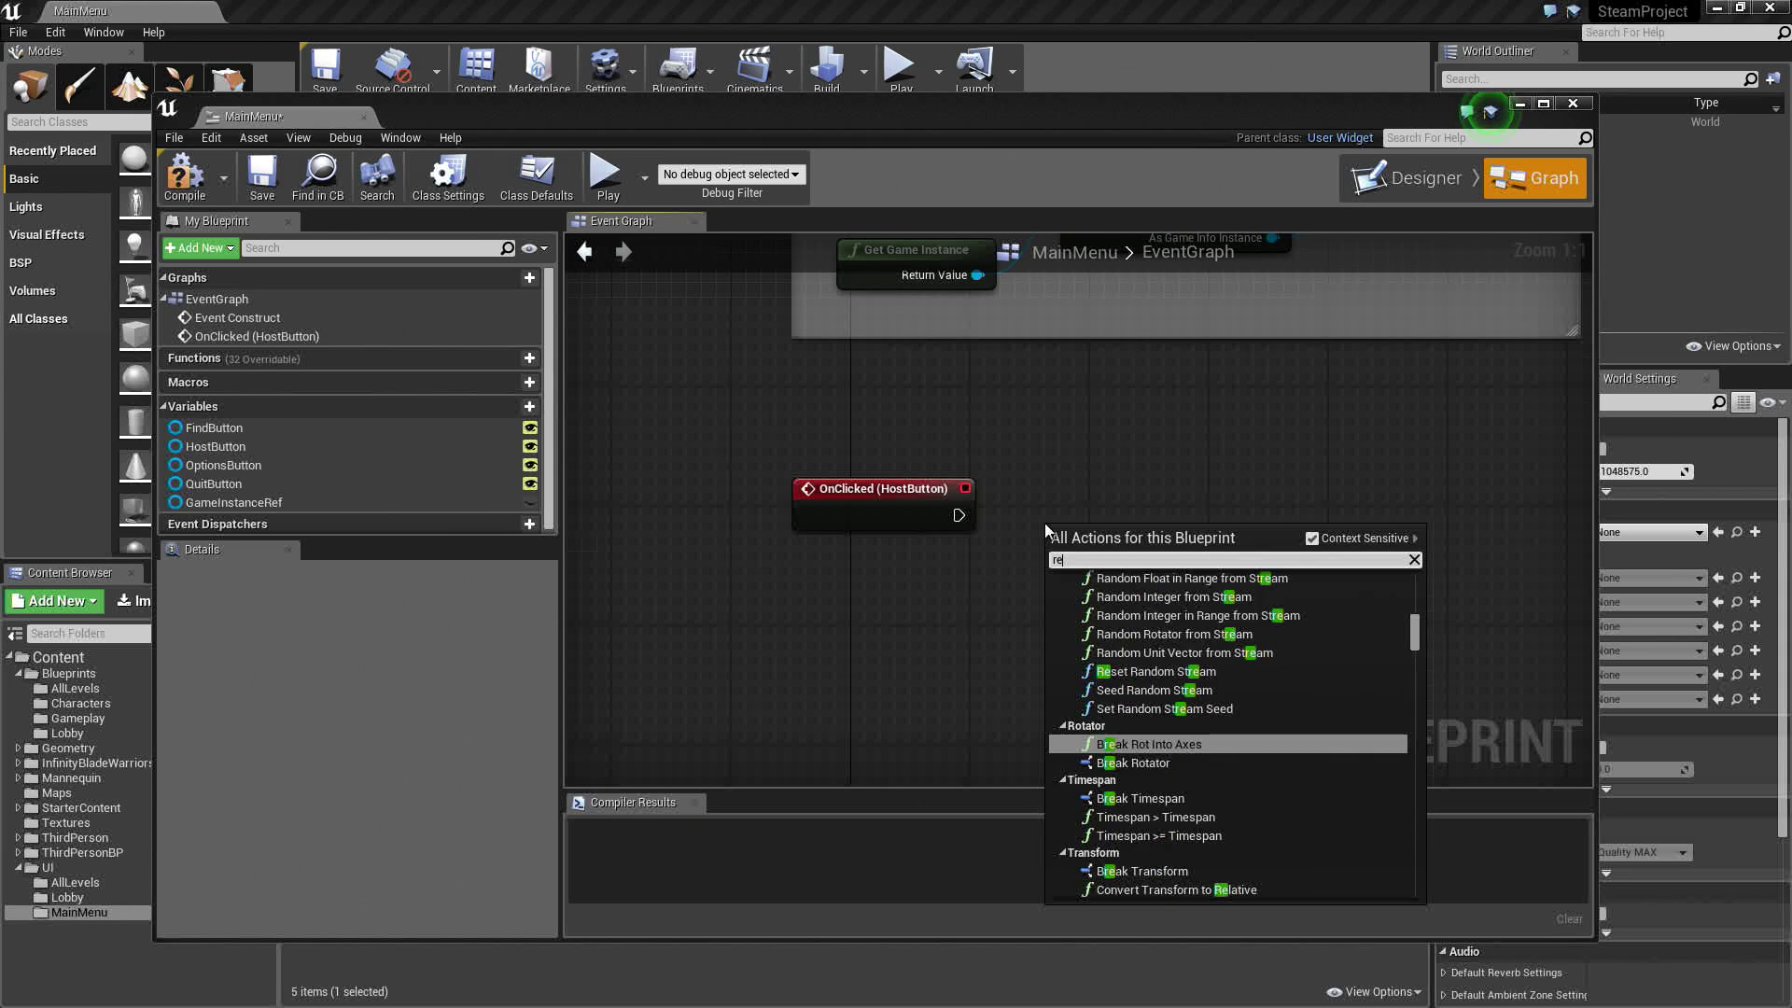
type("move from parent")
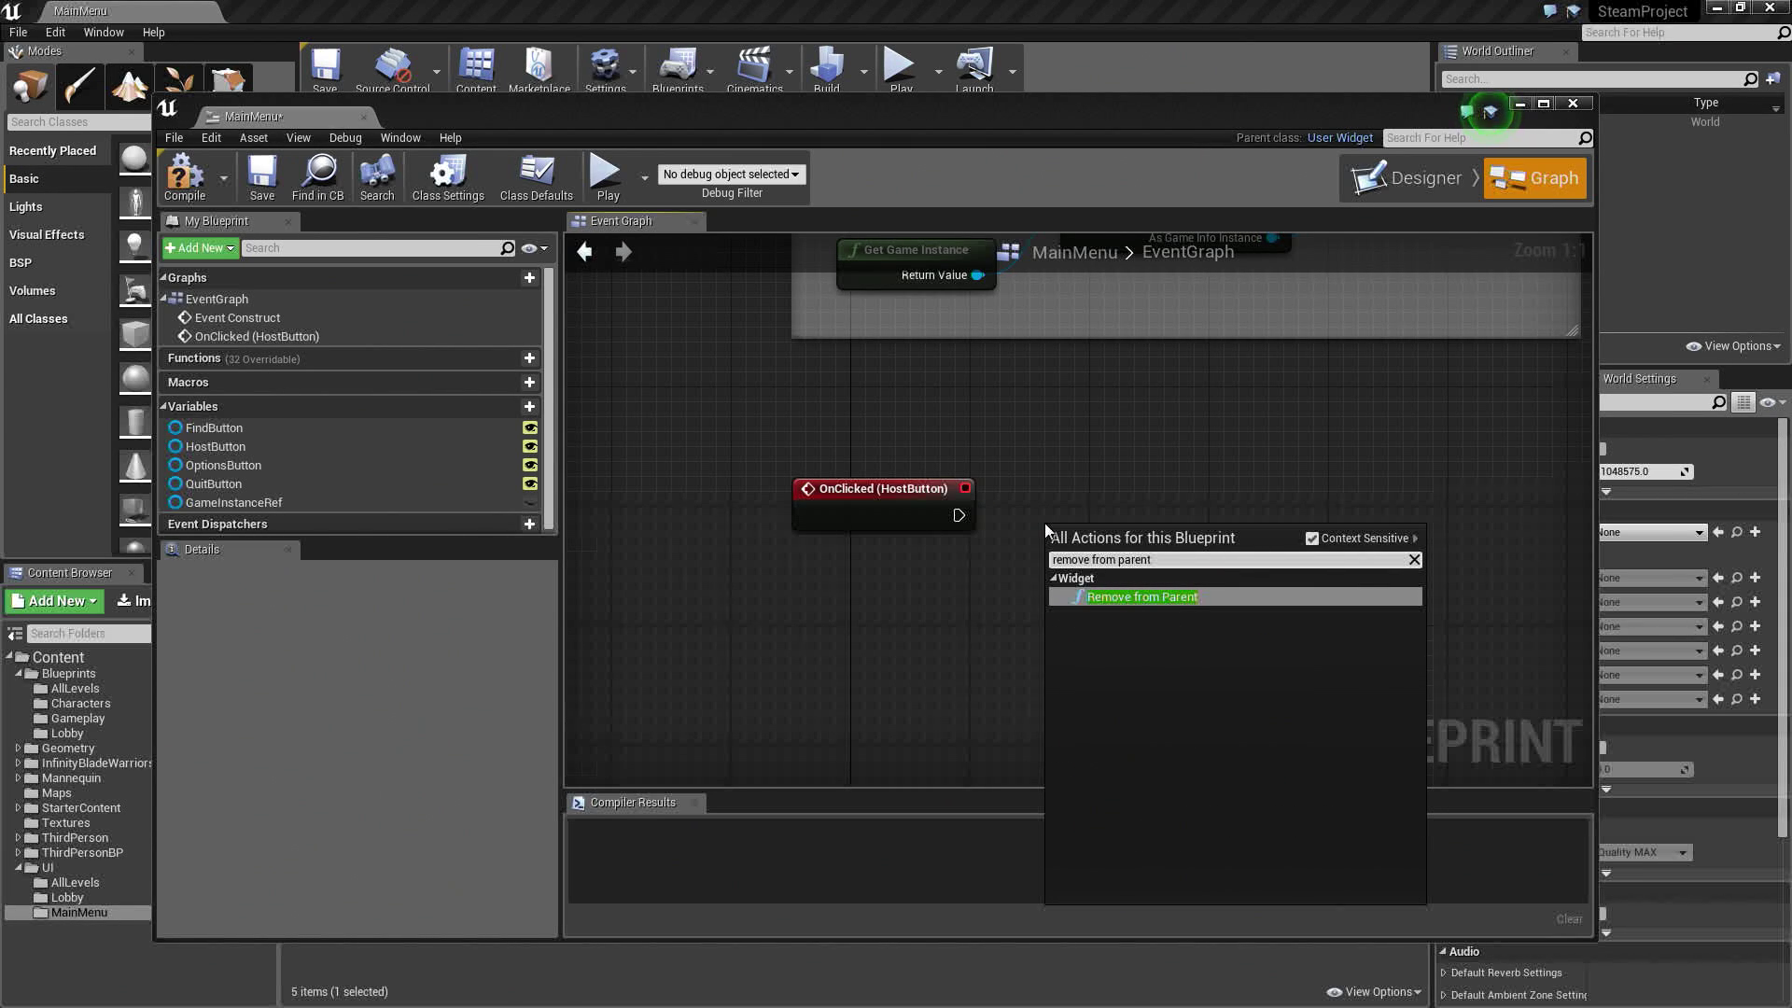
key("Return")
left_click_drag(1083, 553, 1082, 479)
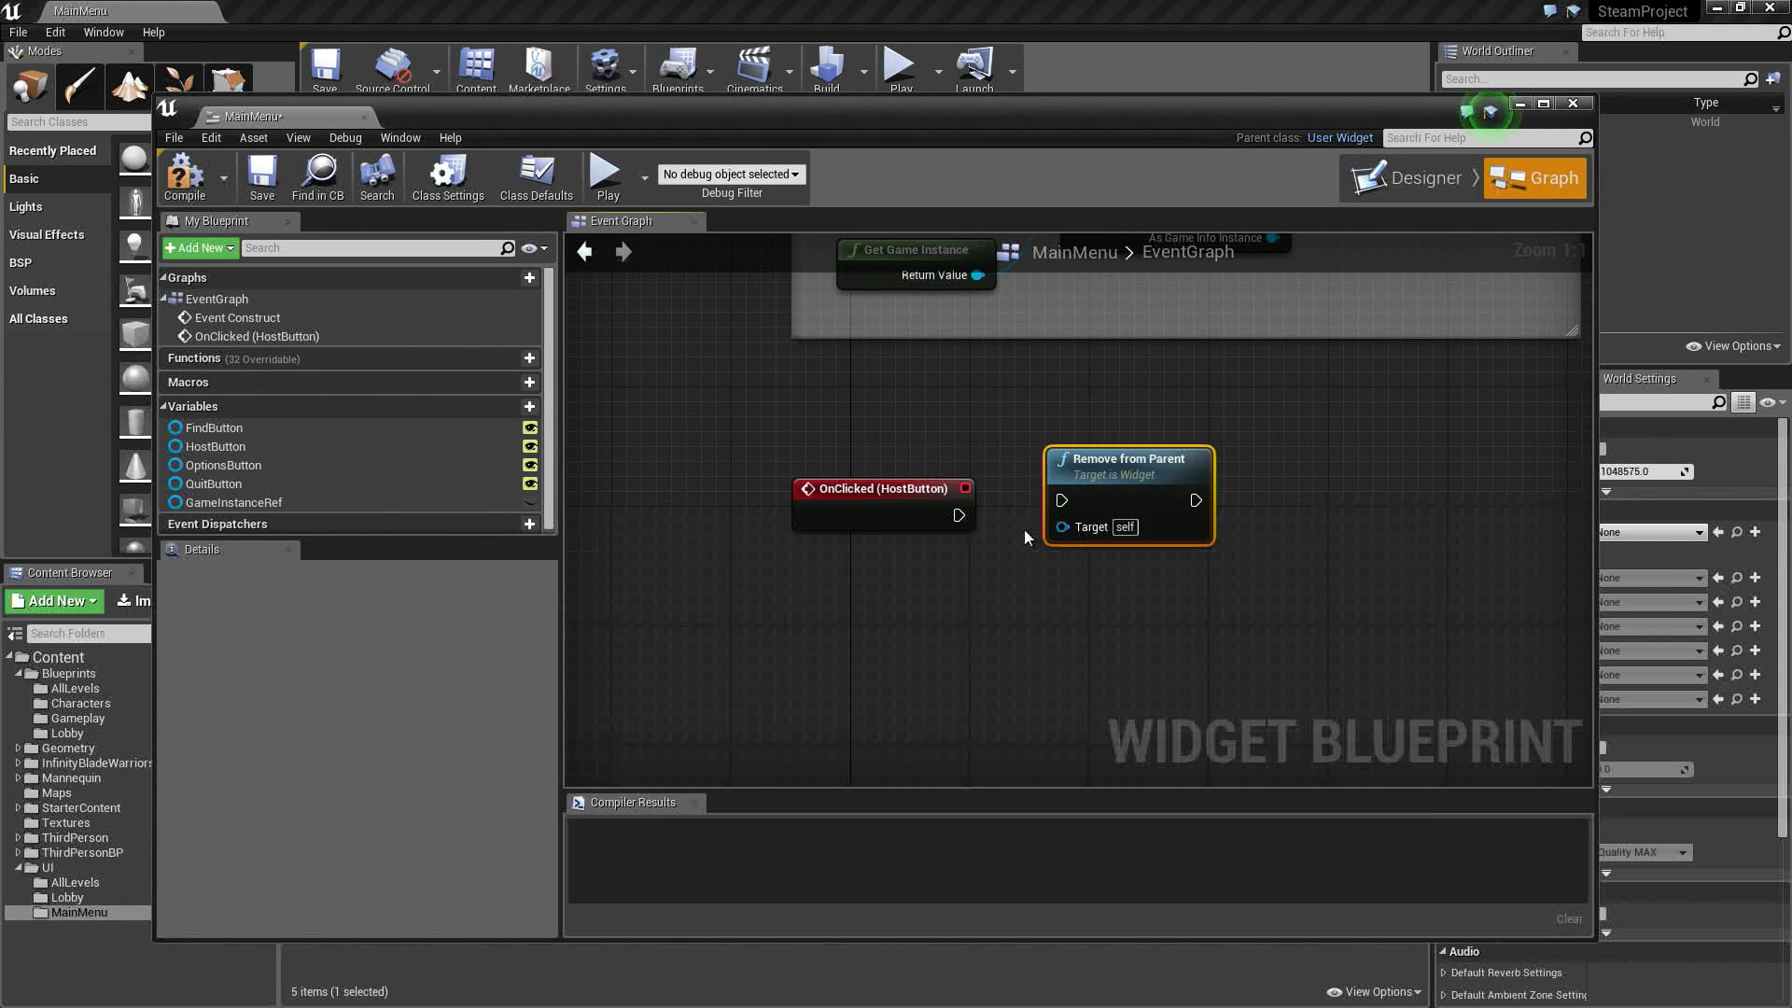
left_click_drag(958, 515, 1119, 501)
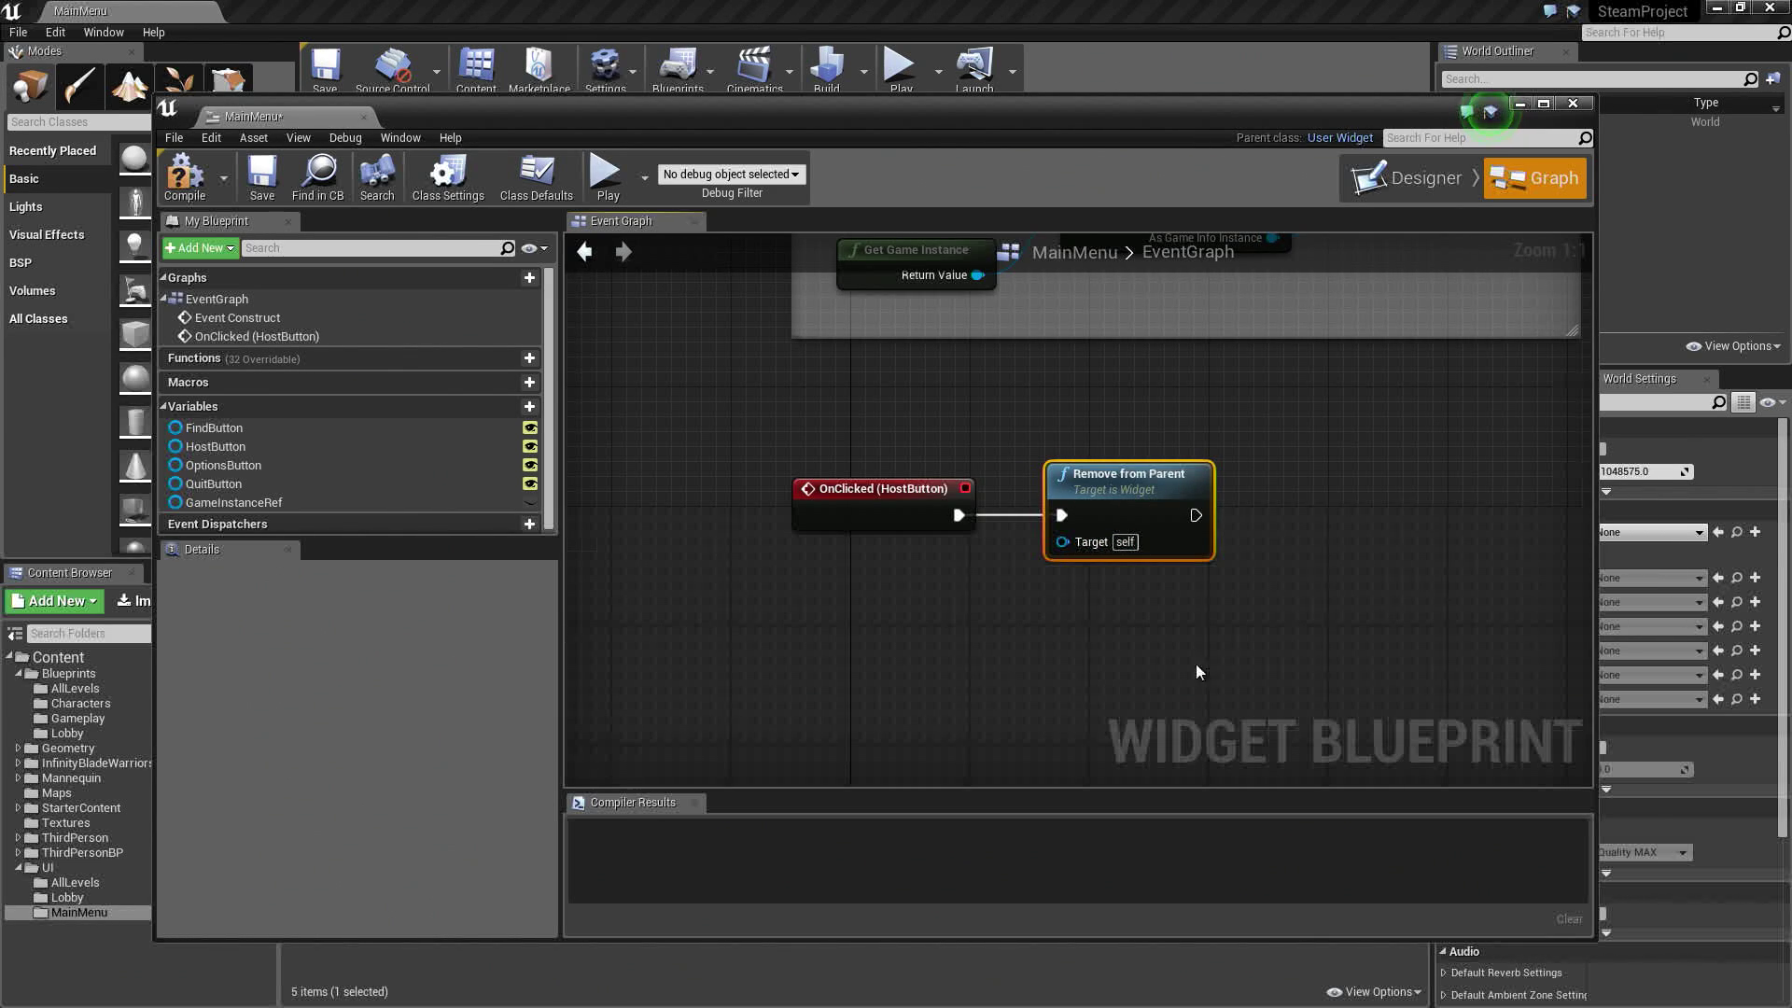
Add a GameInstanceRef getter, call Show Host Menu on it, and connect that call after the HostButton event's Remove from Parent node
right_click_drag(1204, 666, 1056, 647)
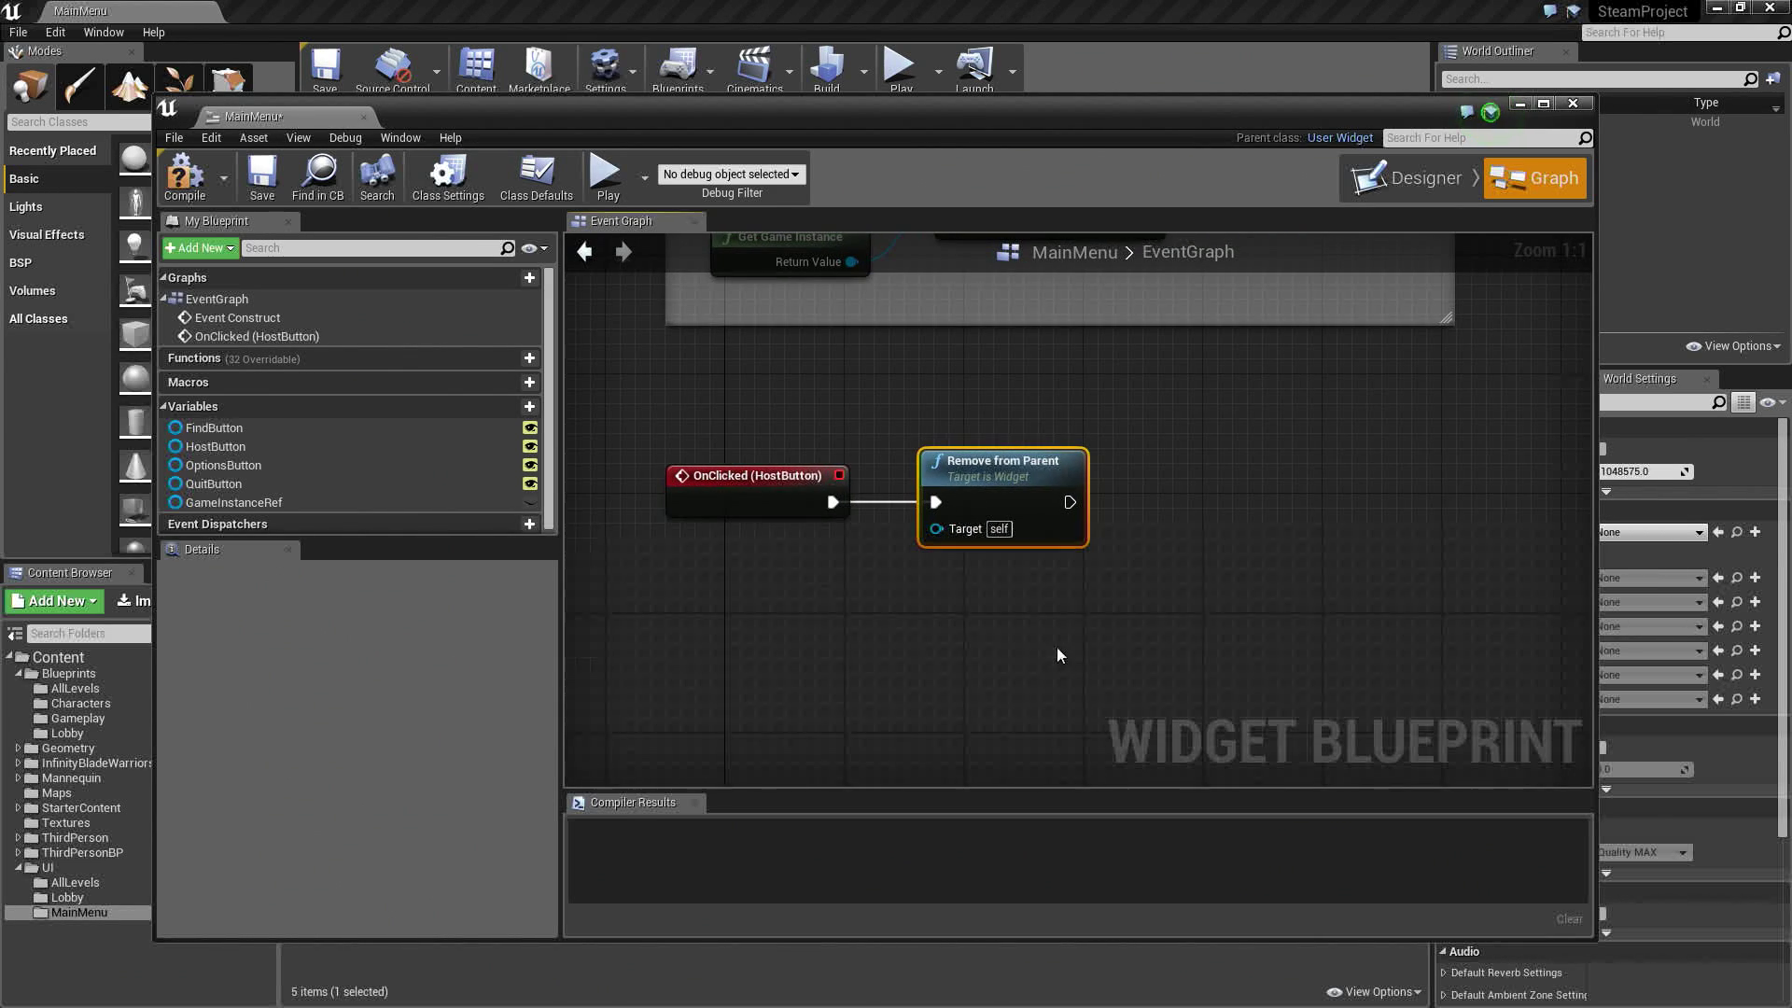
left_click(285, 503)
left_click_drag(271, 500, 903, 603, "ctrl")
left_click_drag(1024, 613, 1135, 539)
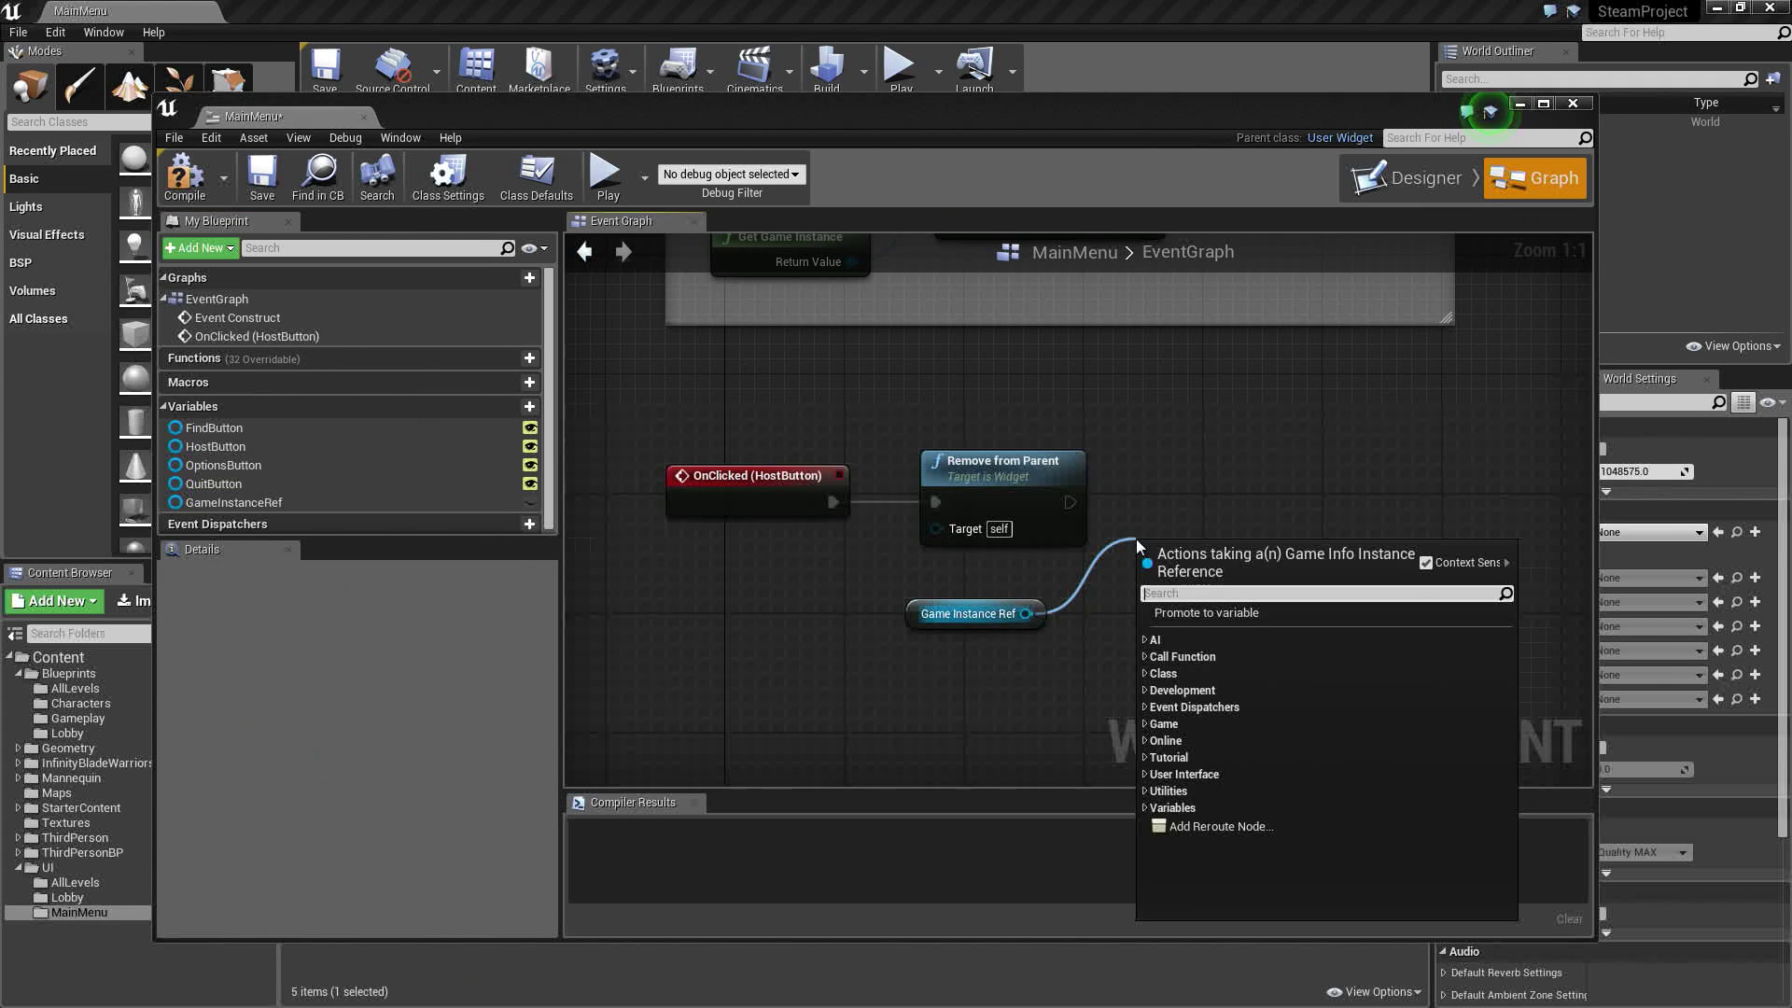
type("show host men")
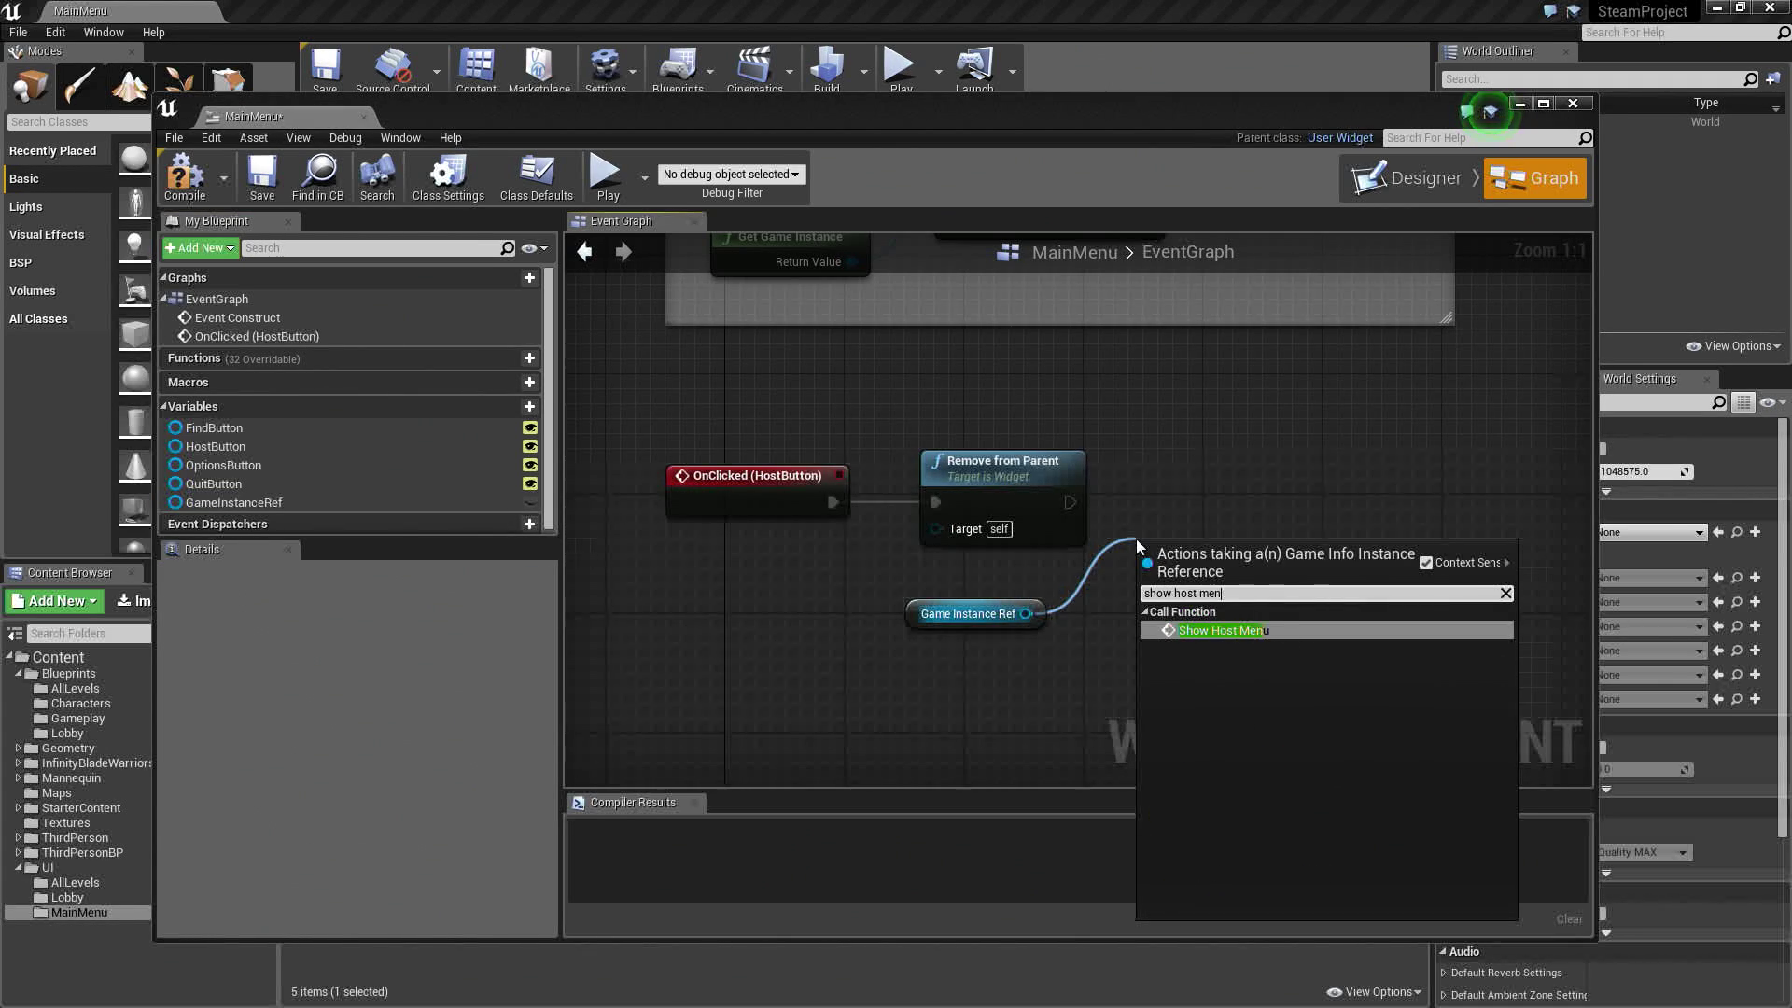
key("Return")
left_click_drag(1254, 579, 1253, 474)
left_click_drag(1069, 502, 1227, 467)
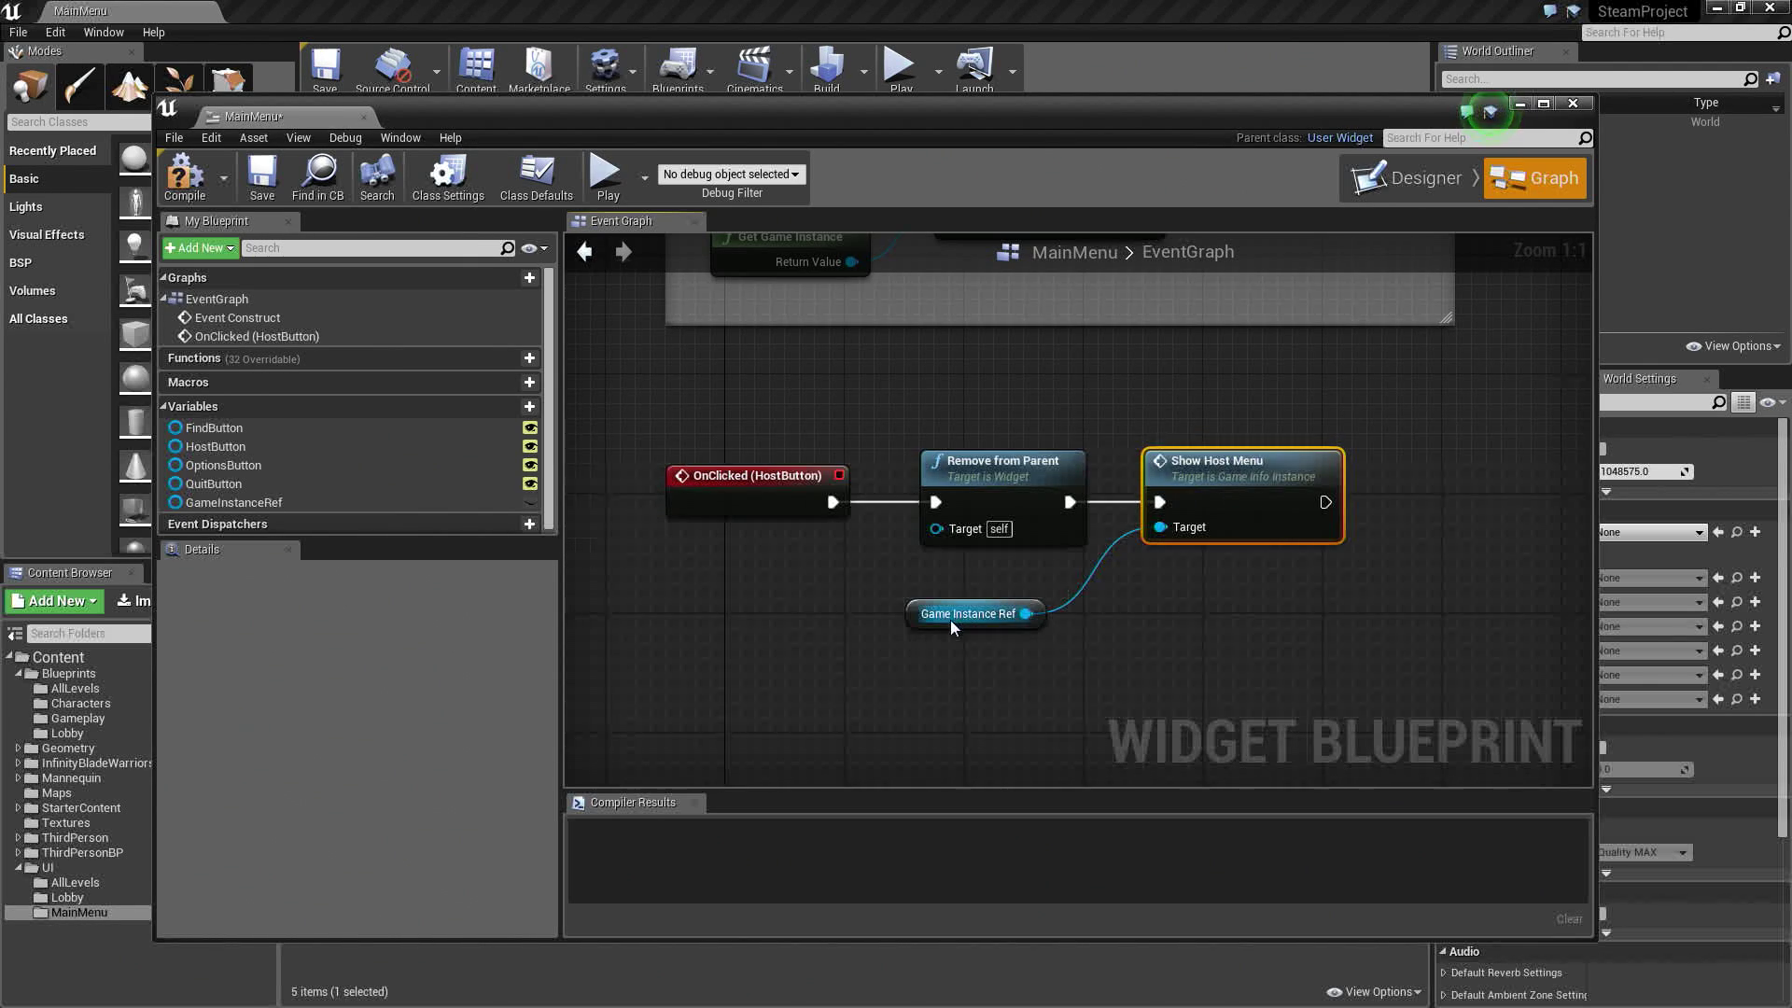
left_click_drag(951, 619, 982, 589)
left_click(979, 560)
Enclose the OnClicked (HostButton) nodes in a comment reading "Bring up and display the Host Game Menu"
left_click_drag(660, 411, 1439, 684)
type("c")
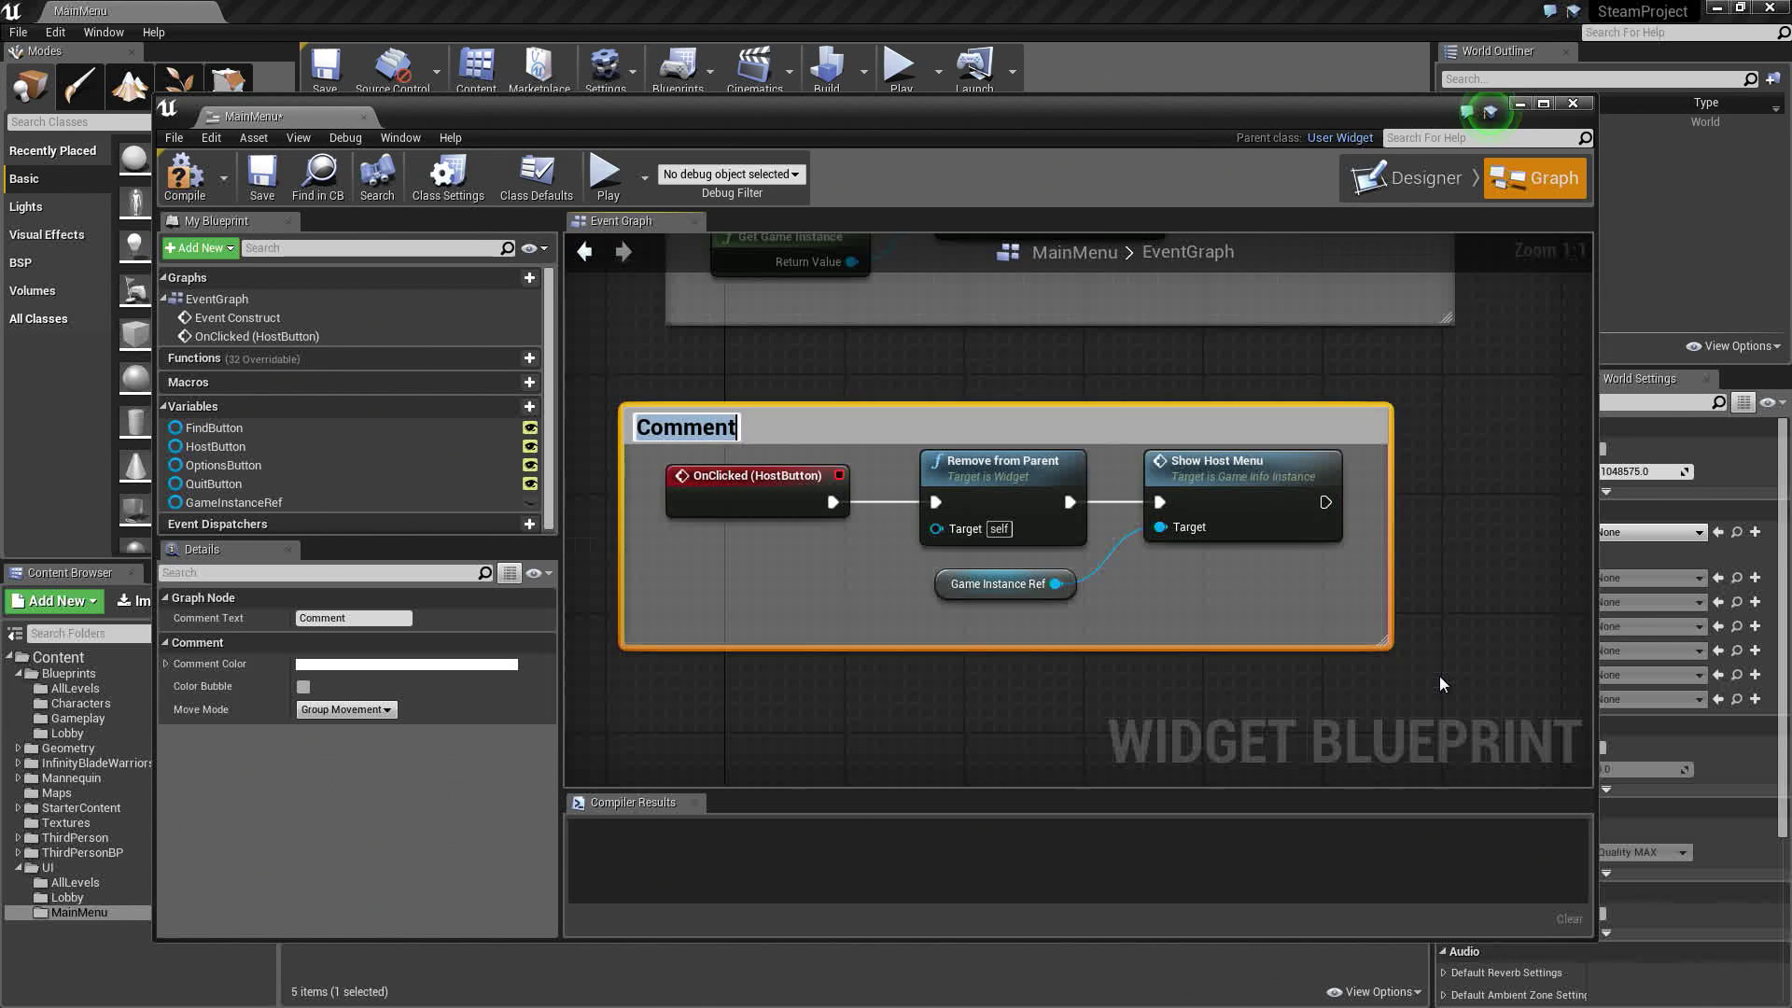
type("Bring up and ")
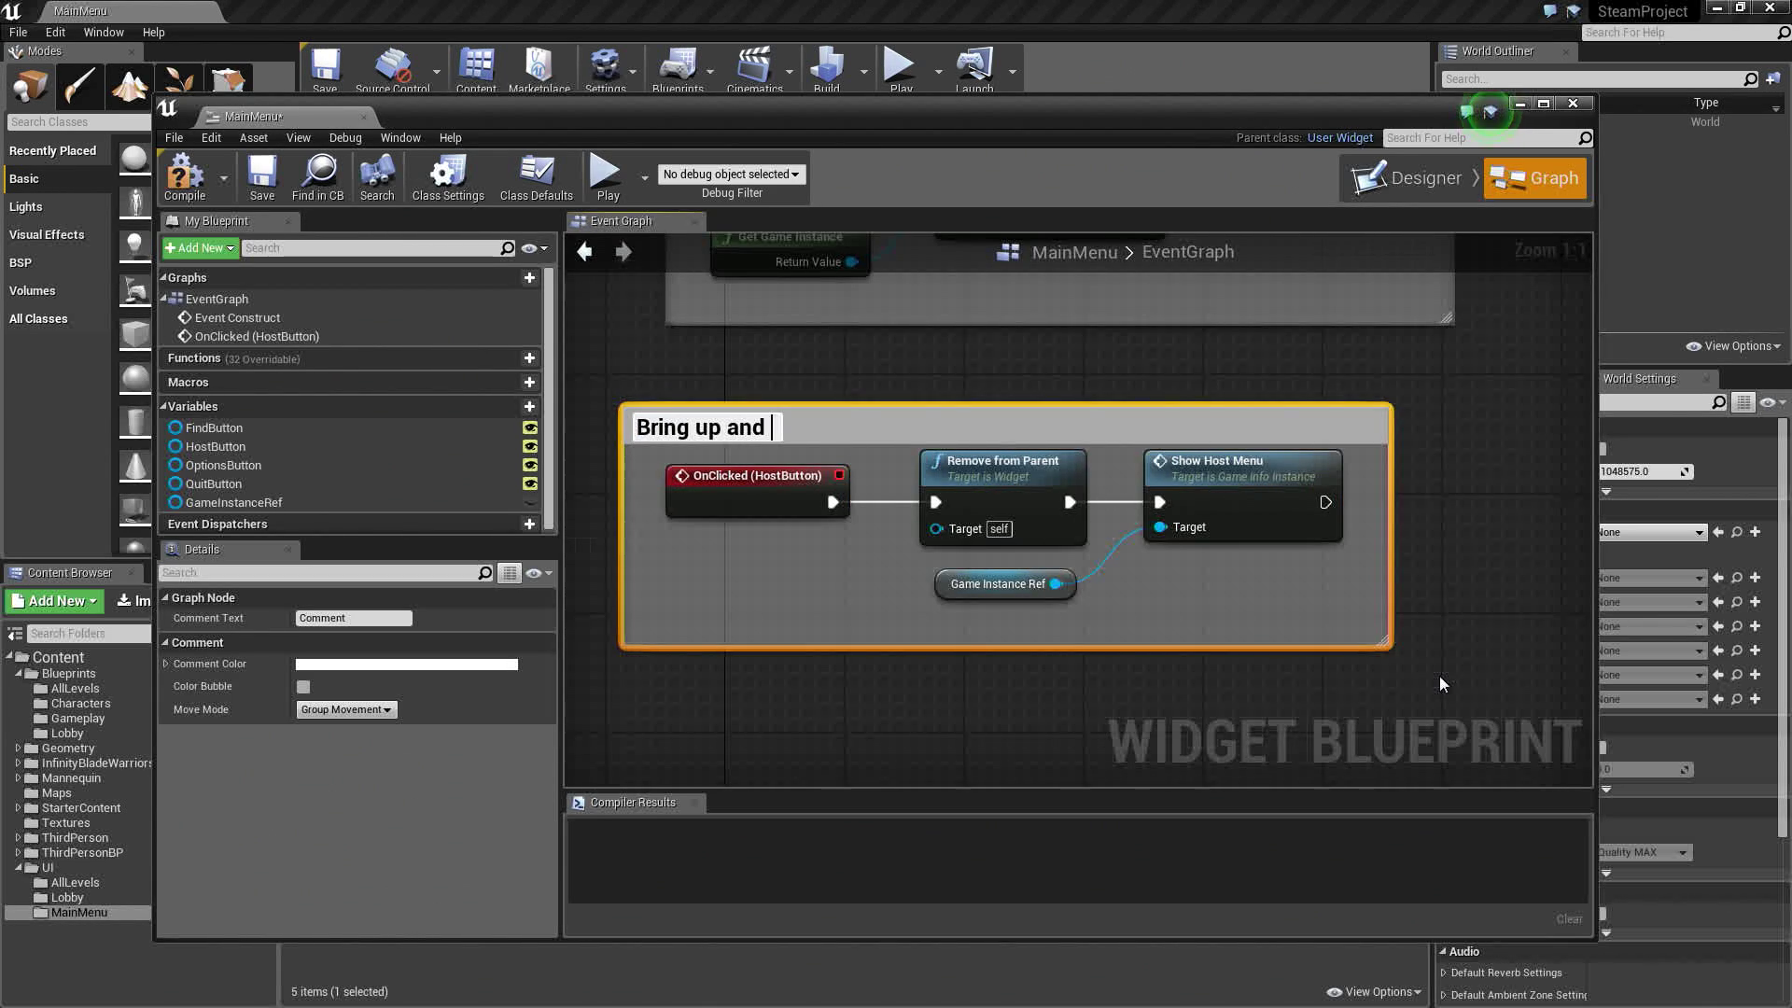
type("display the Host")
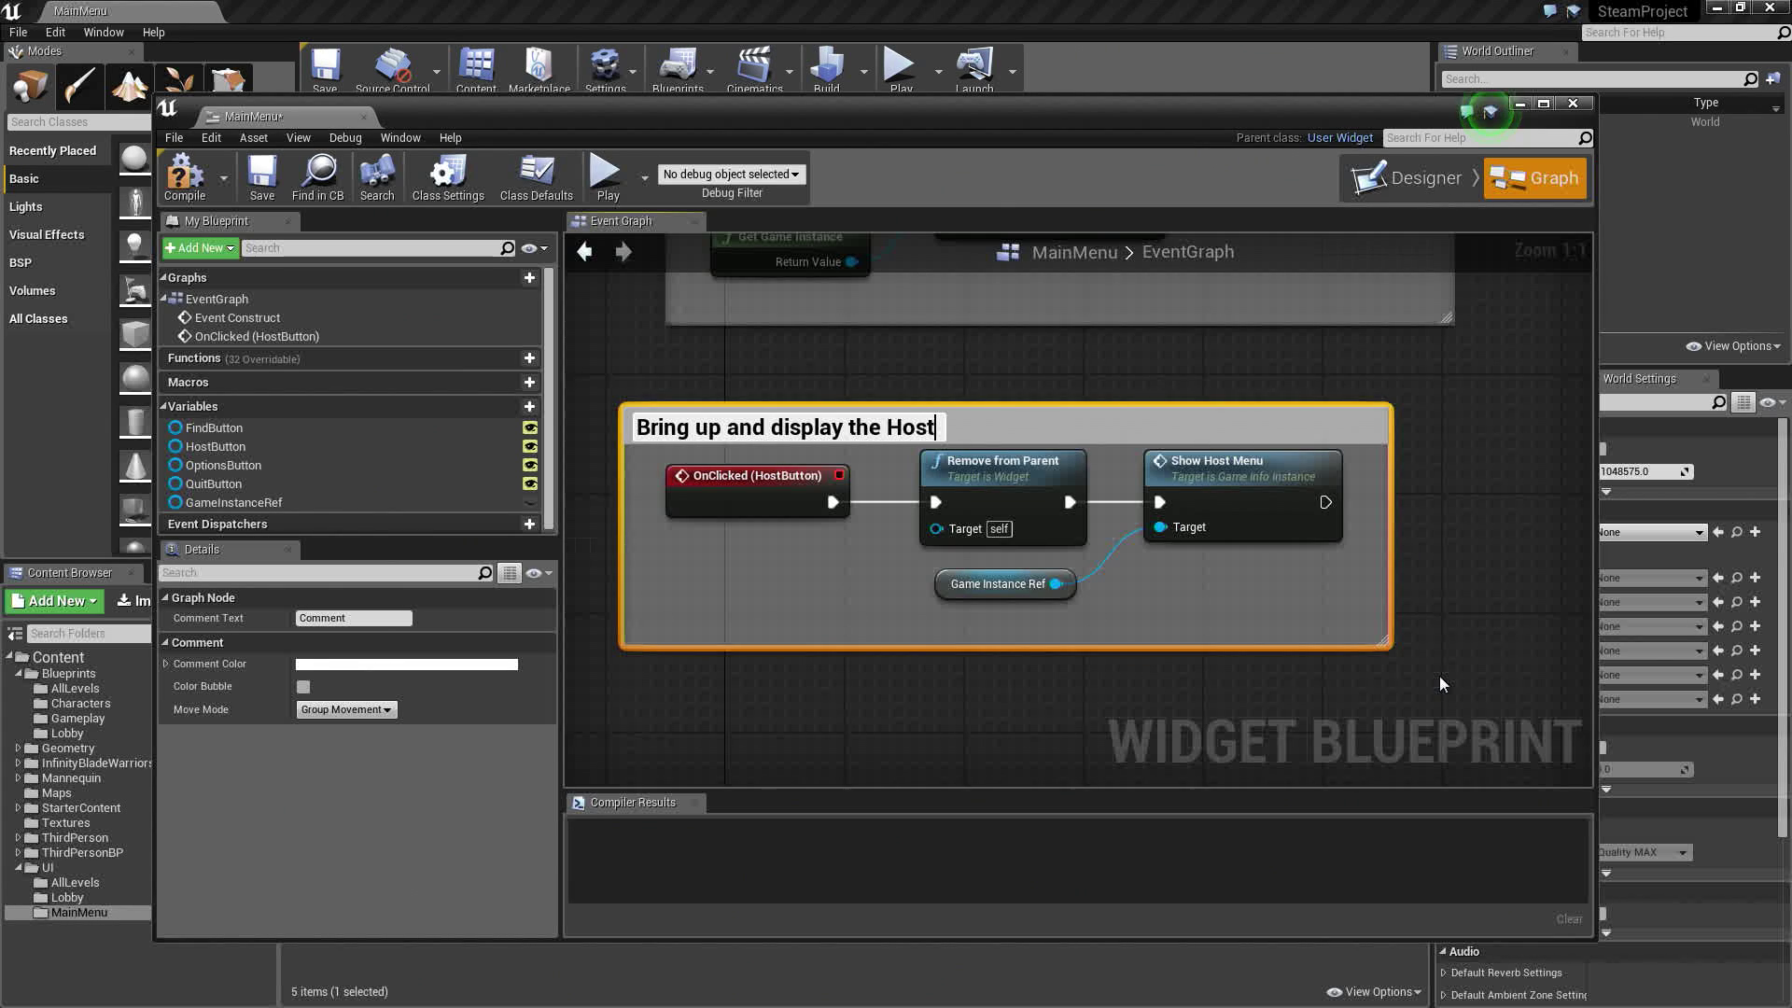
type(" Game ")
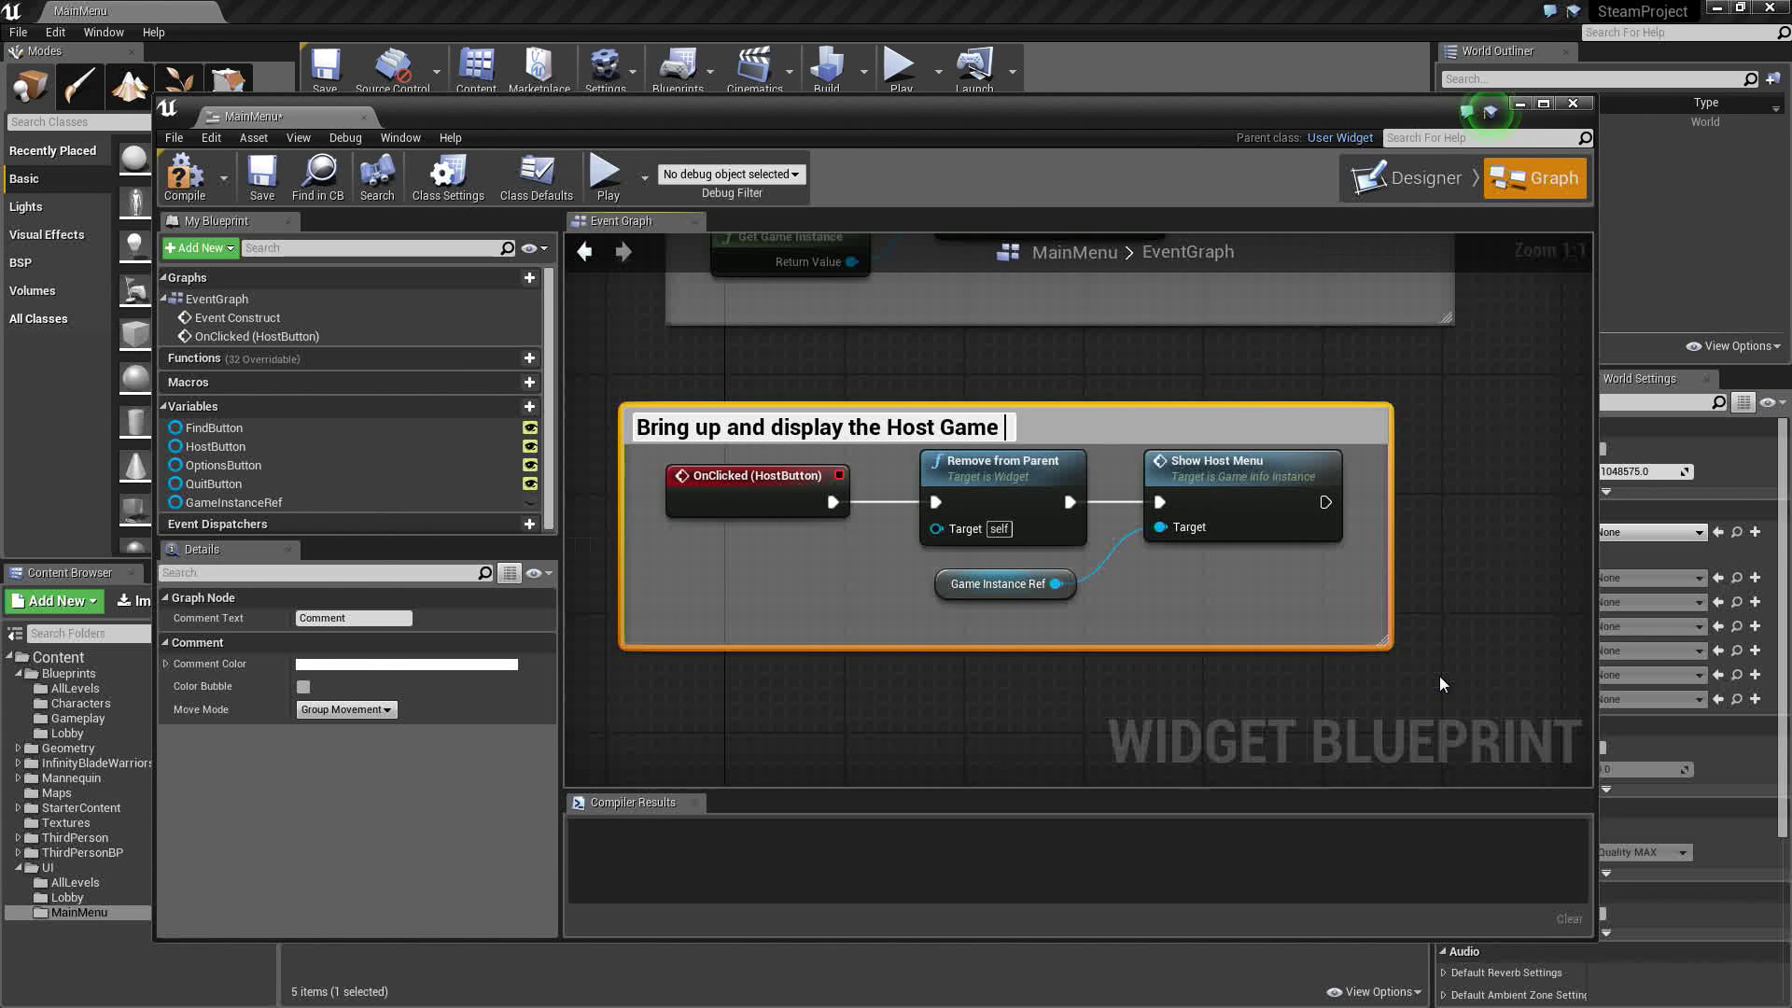
type("Menu")
key("Return")
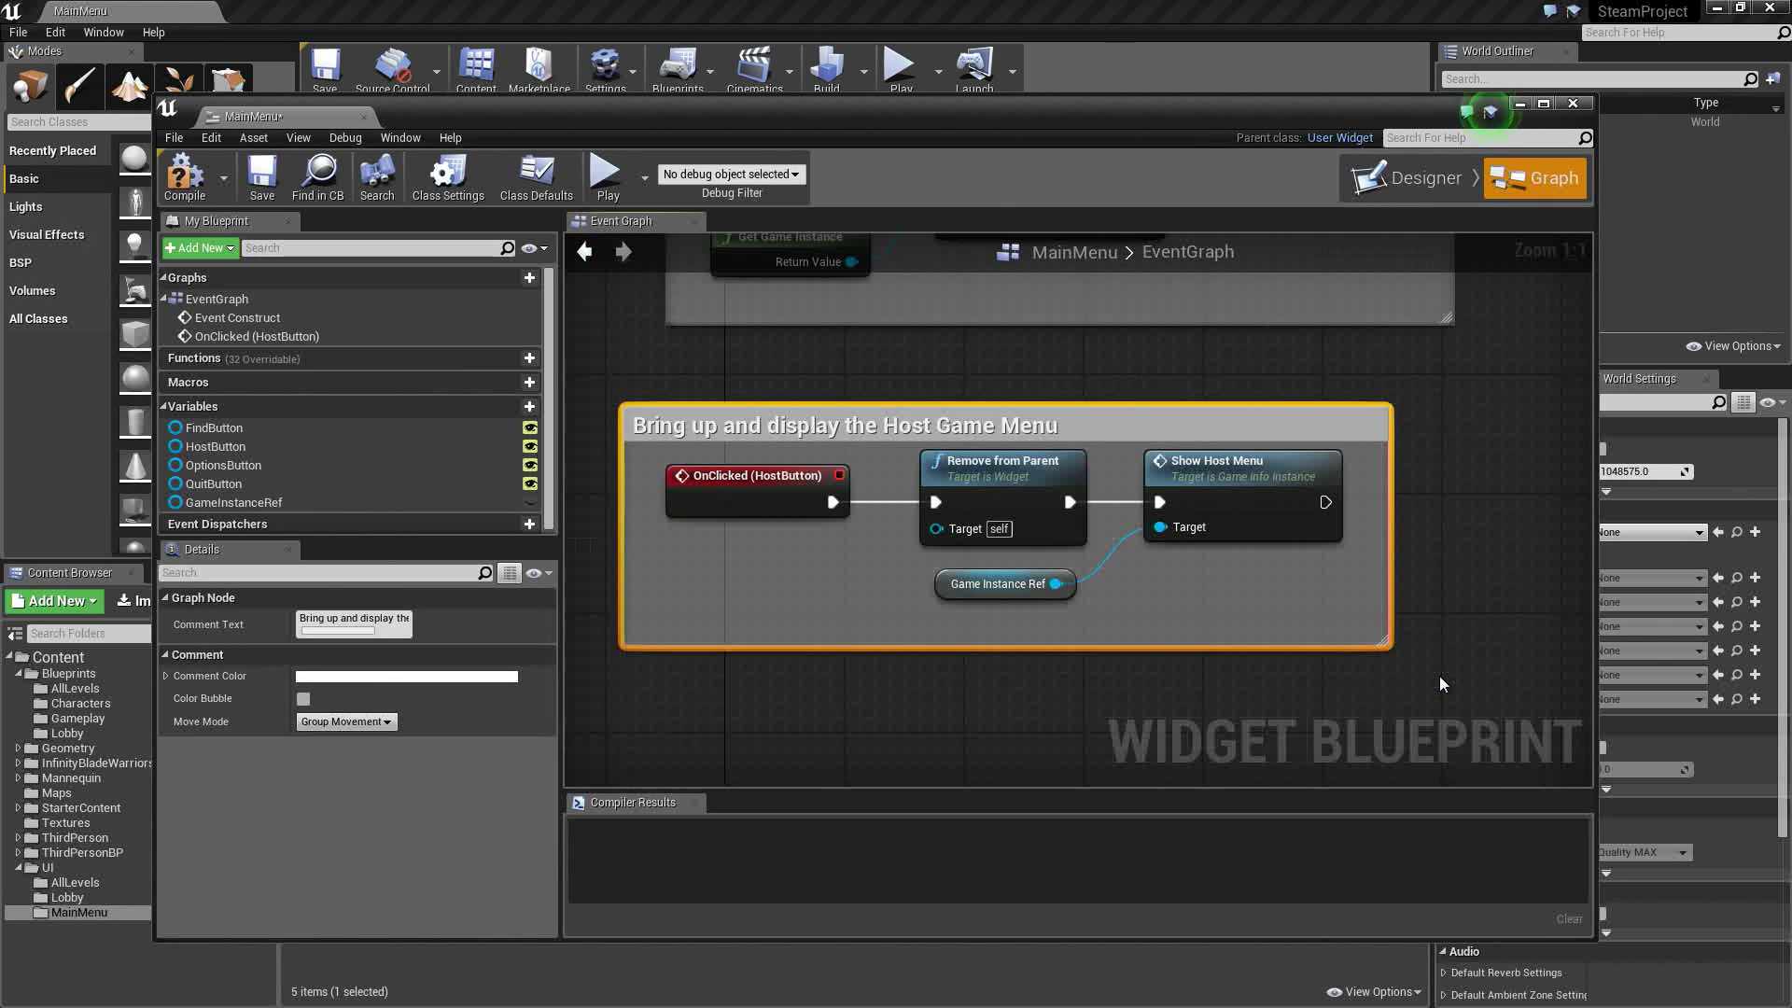
left_click(1023, 696)
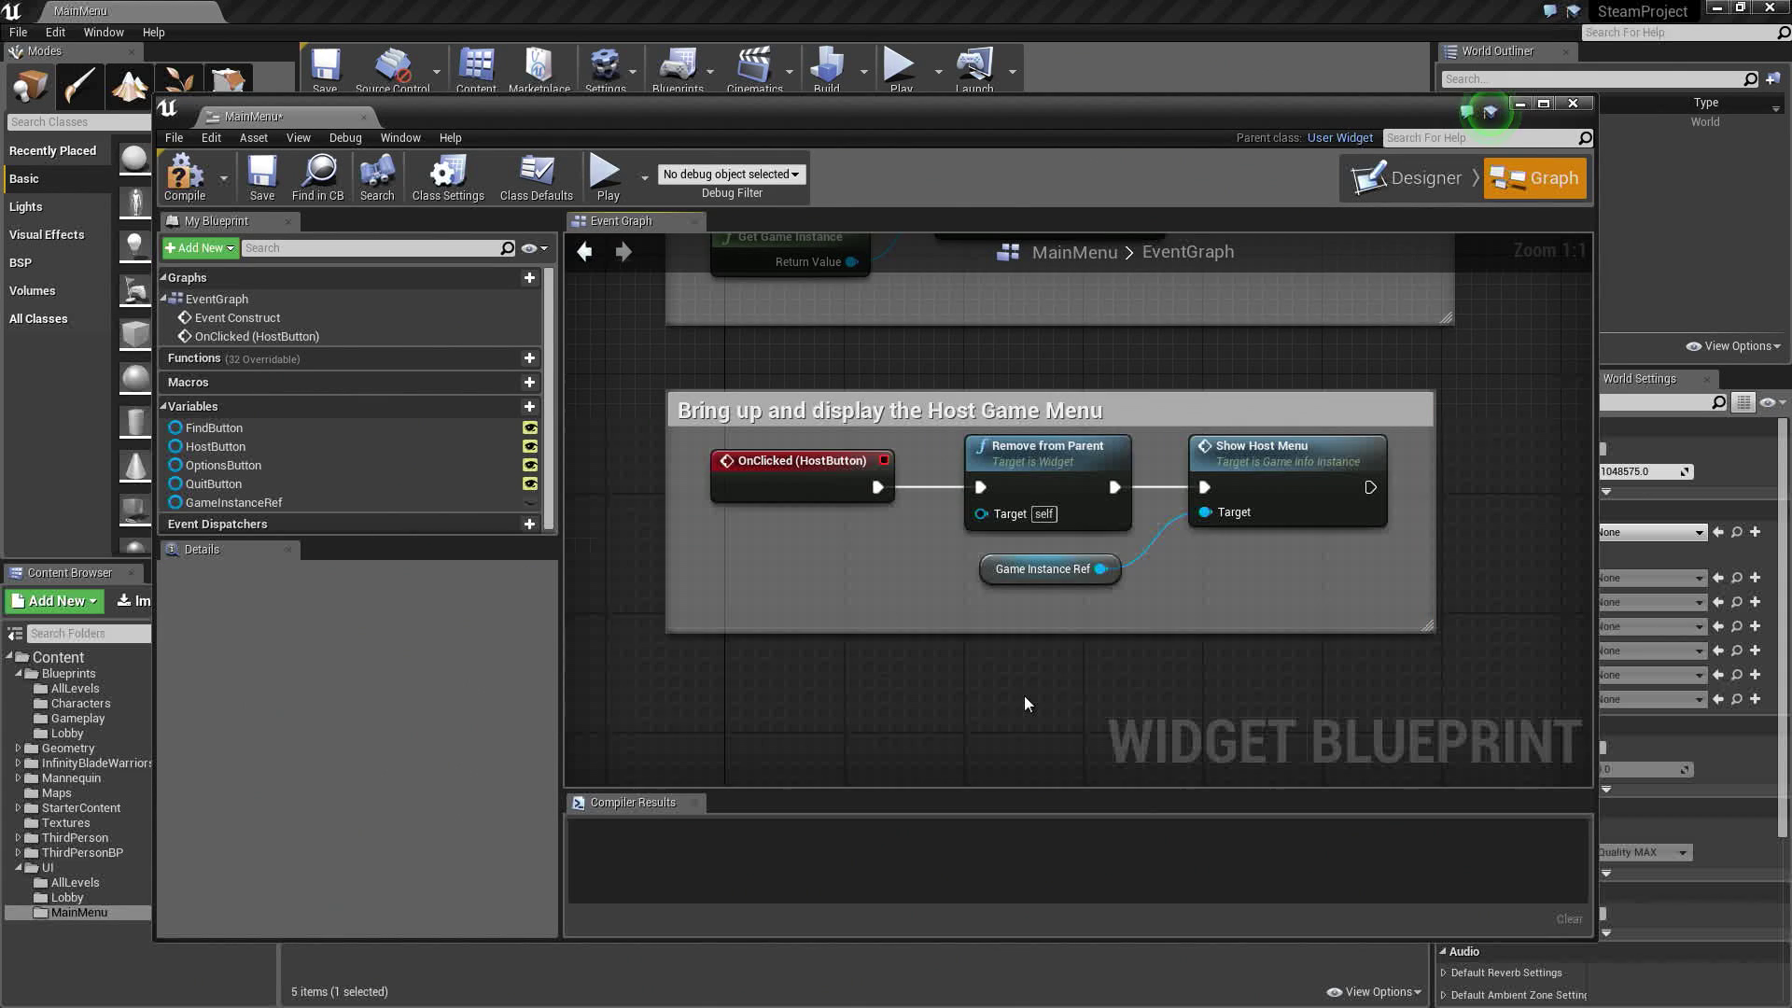
Add an On Clicked event for FindButton to the event graph
right_click_drag(1023, 697, 1038, 562)
left_click(1491, 112)
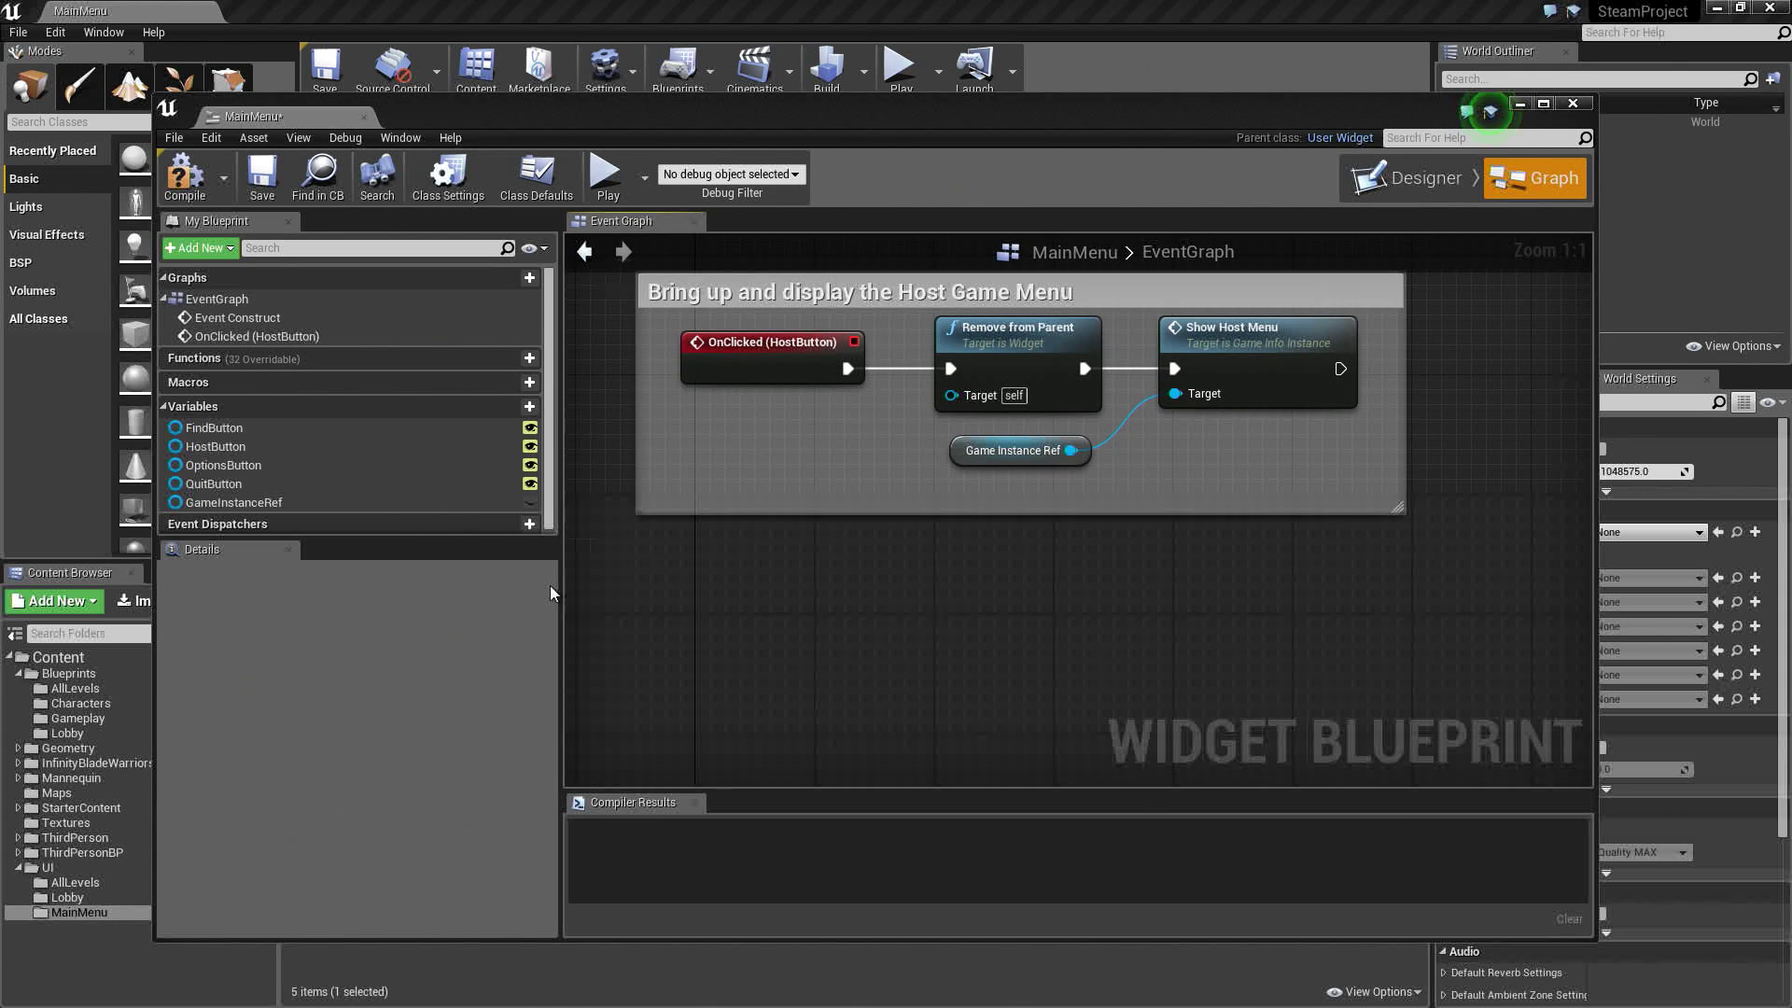
left_click(247, 426)
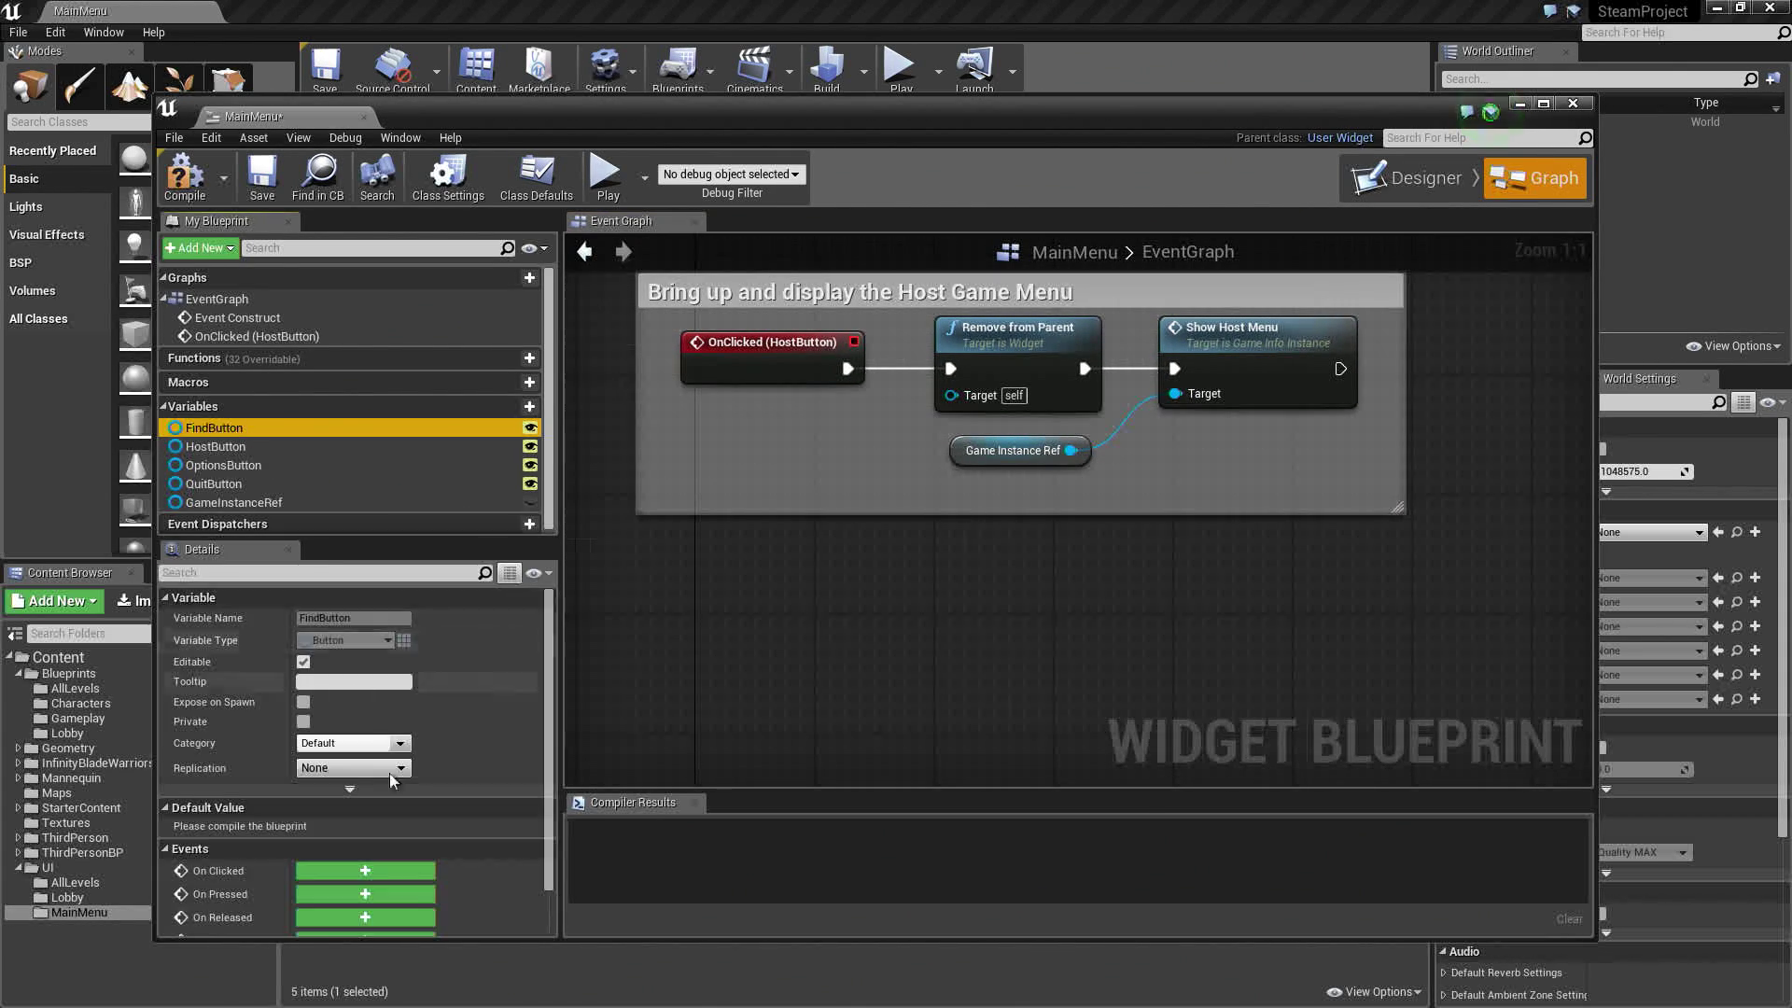
left_click(332, 870)
Duplicate the Remove from Parent and Game Instance Ref nodes beside OnClicked (FindButton) and connect the event to the duplicated Remove from Parent
right_click_drag(1315, 266, 1124, 468)
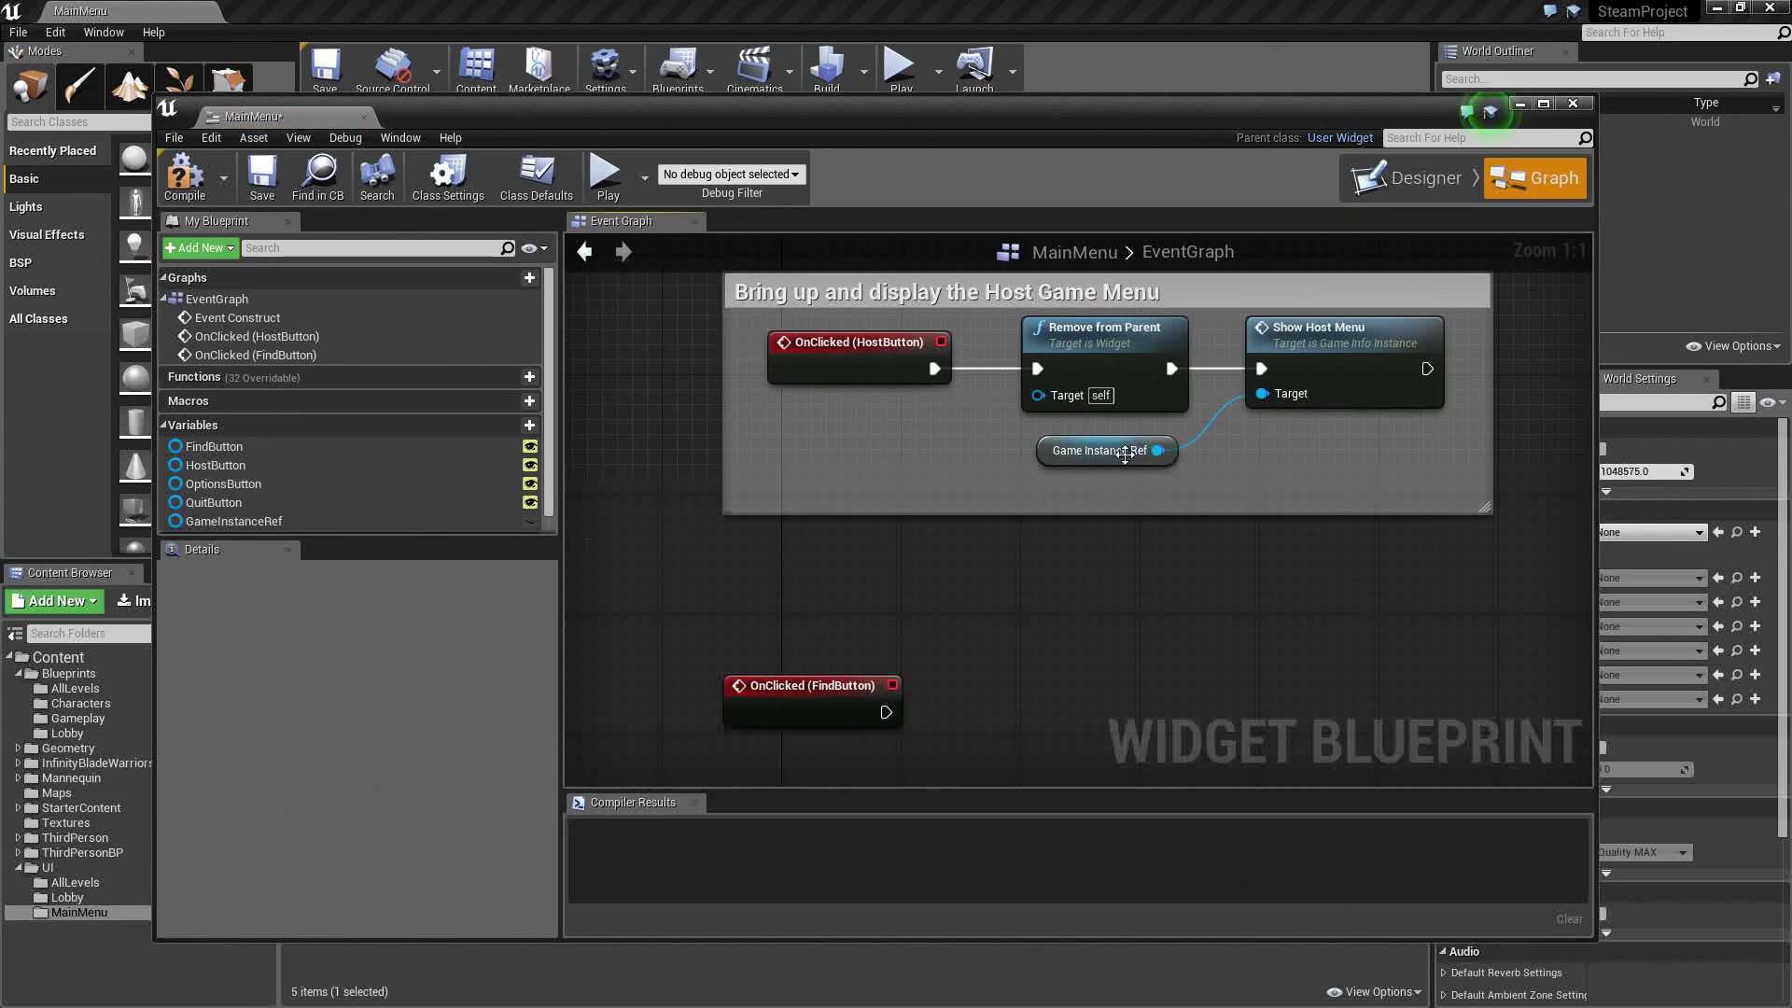
left_click(1101, 349)
left_click(1099, 455, "ctrl")
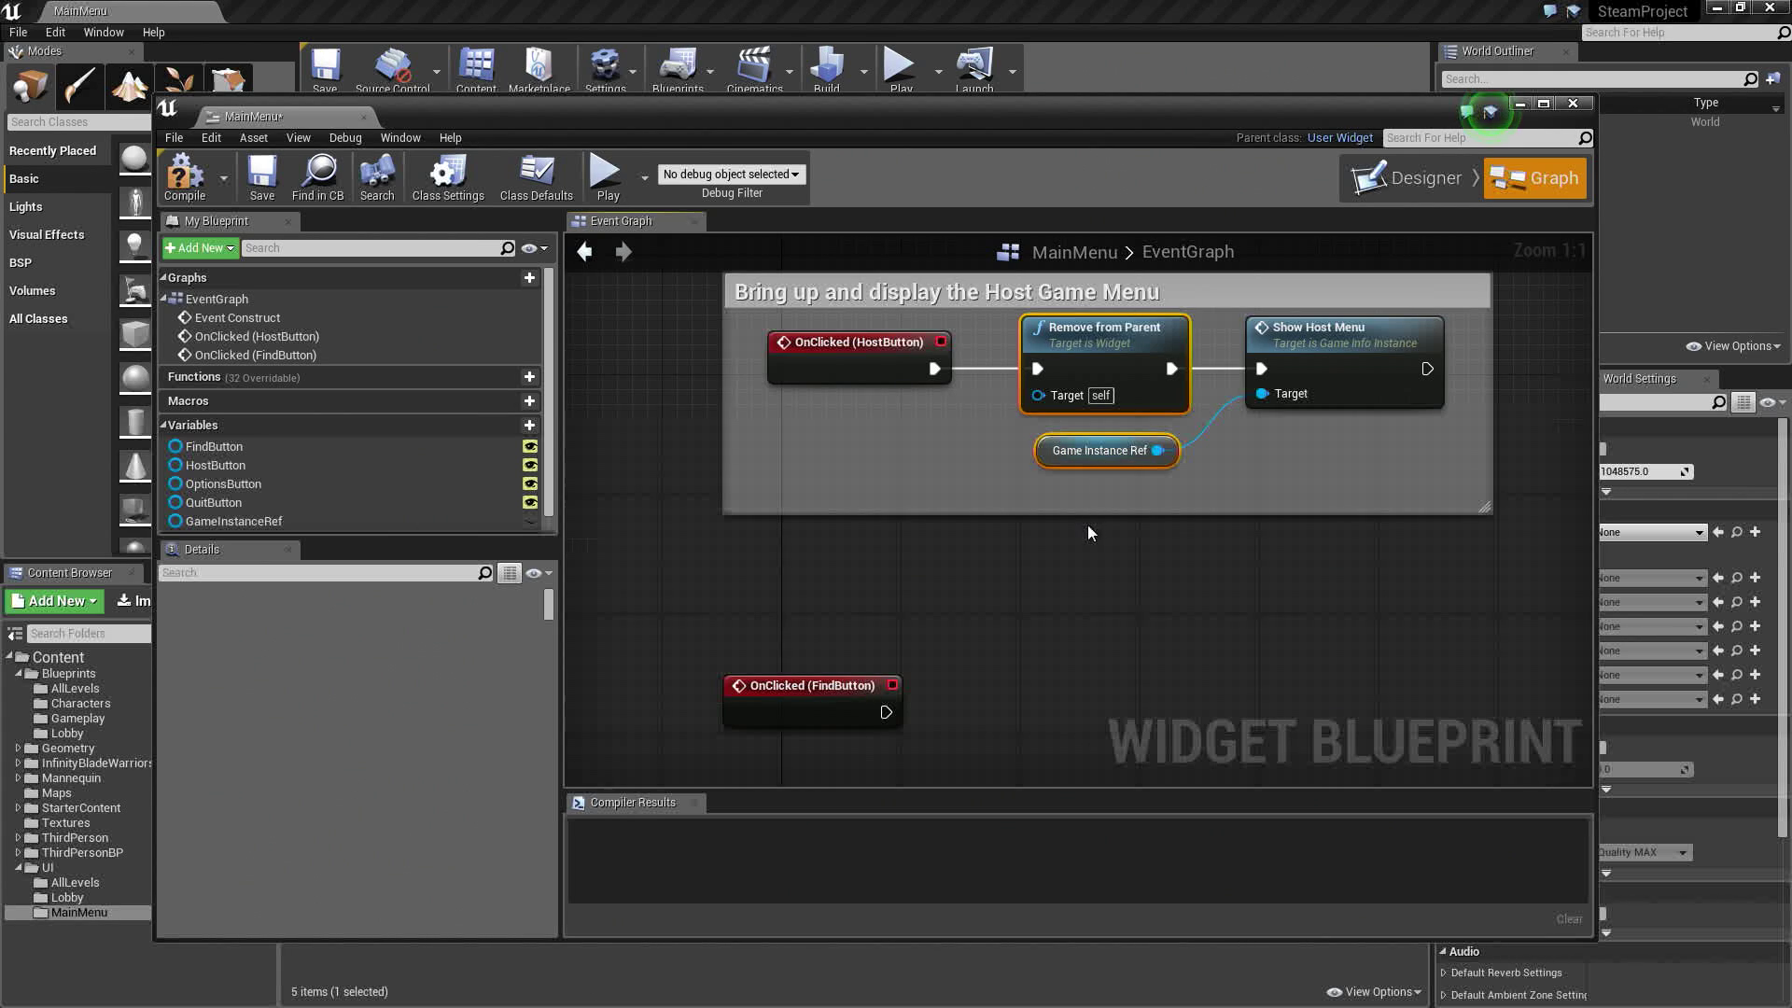
right_click_drag(1083, 600, 1072, 485)
key("ctrl+c")
key("ctrl+v")
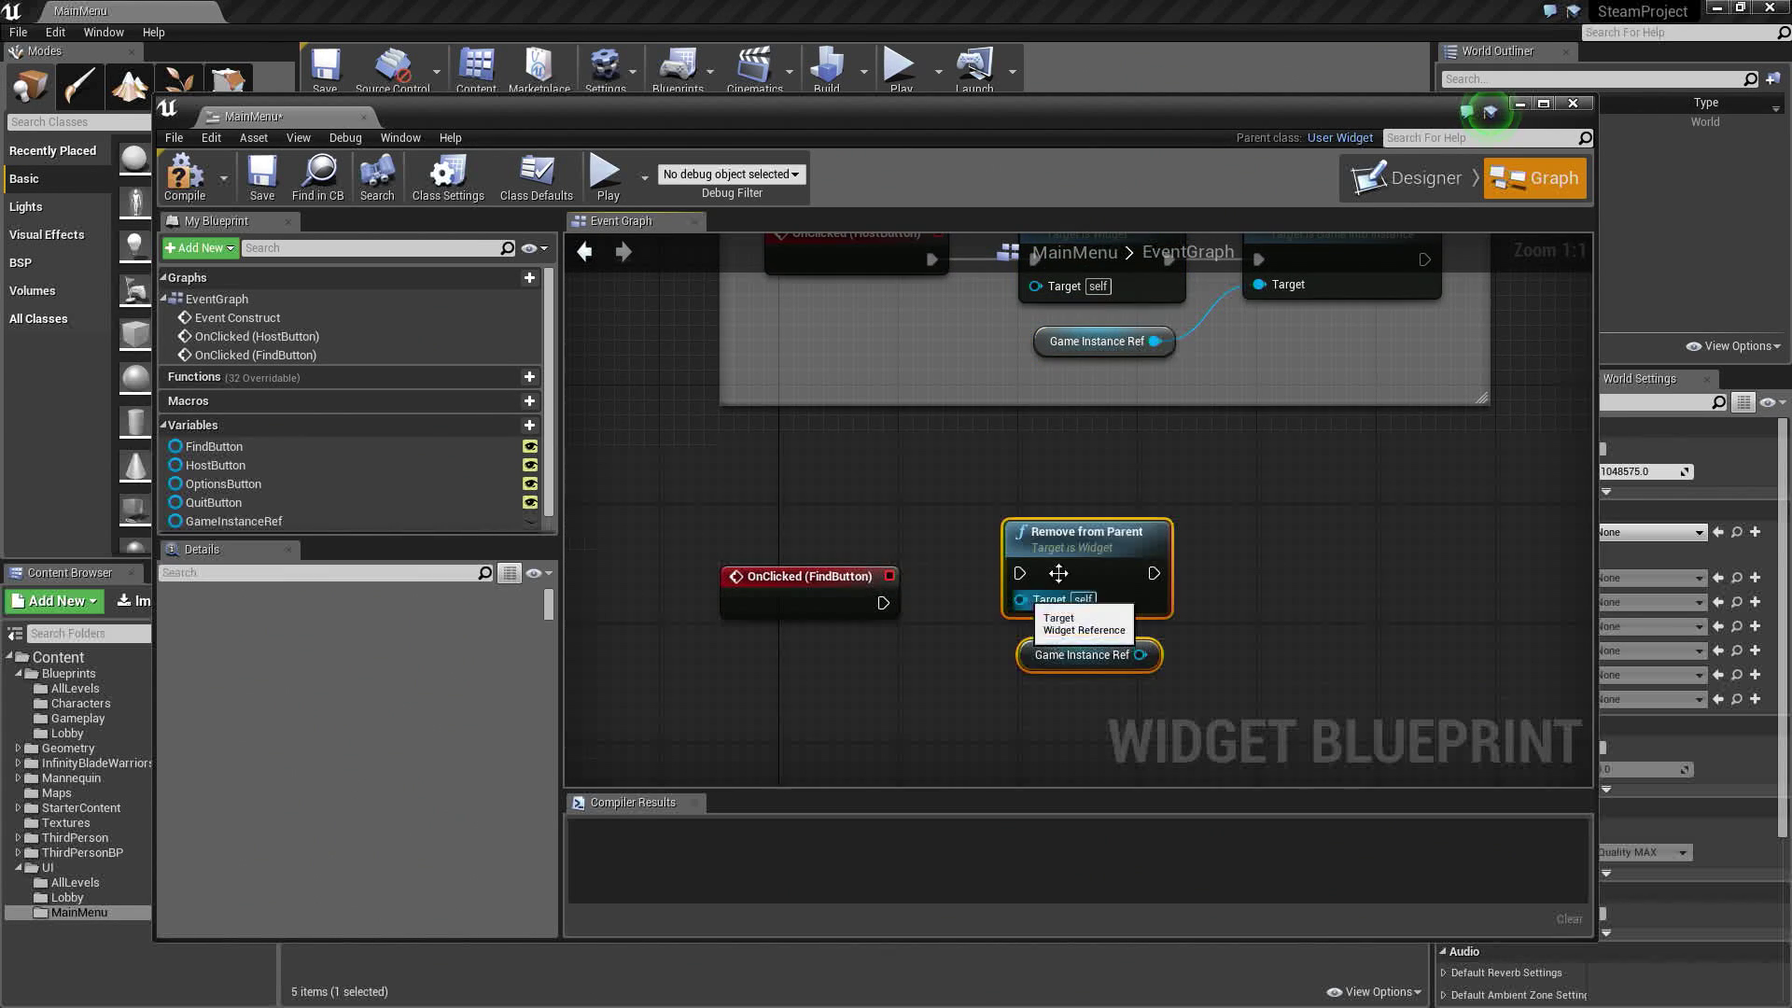
left_click_drag(887, 609, 1004, 603)
Call Show Server Menu on the duplicated Game Instance Ref and connect it after the FindButton event's Remove from Parent node
right_click_drag(1185, 666, 1139, 608)
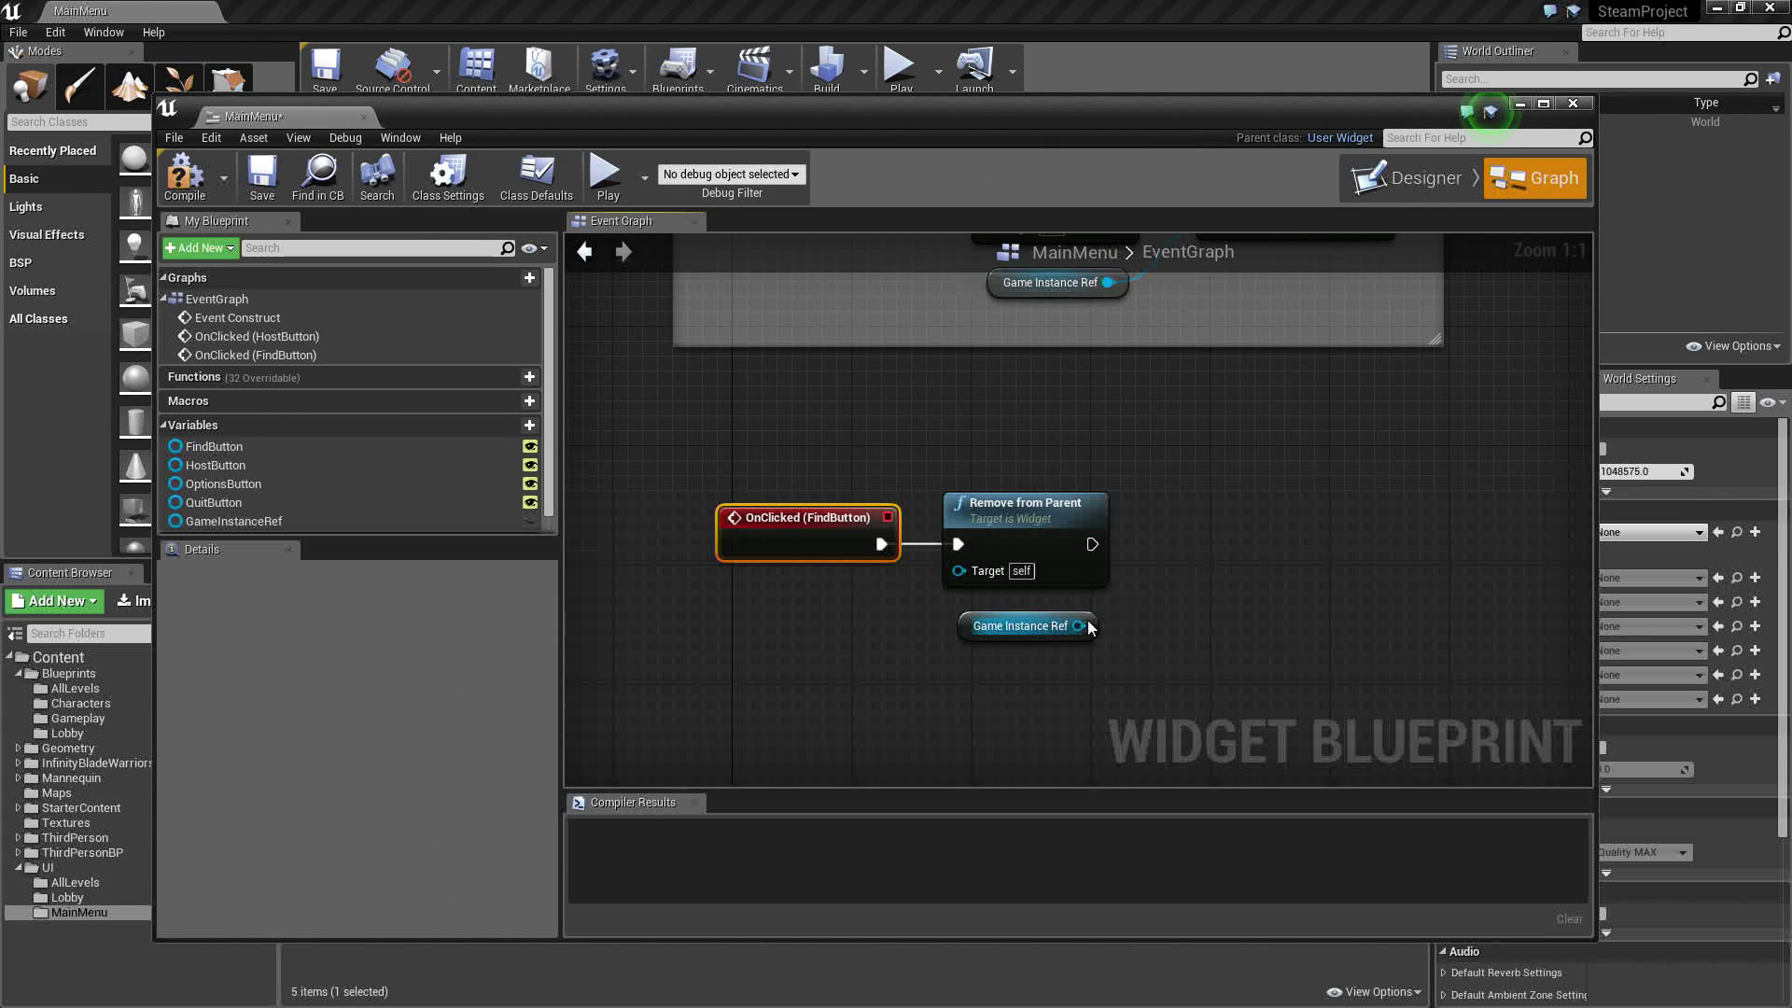
left_click_drag(1078, 623, 1167, 566)
type("show")
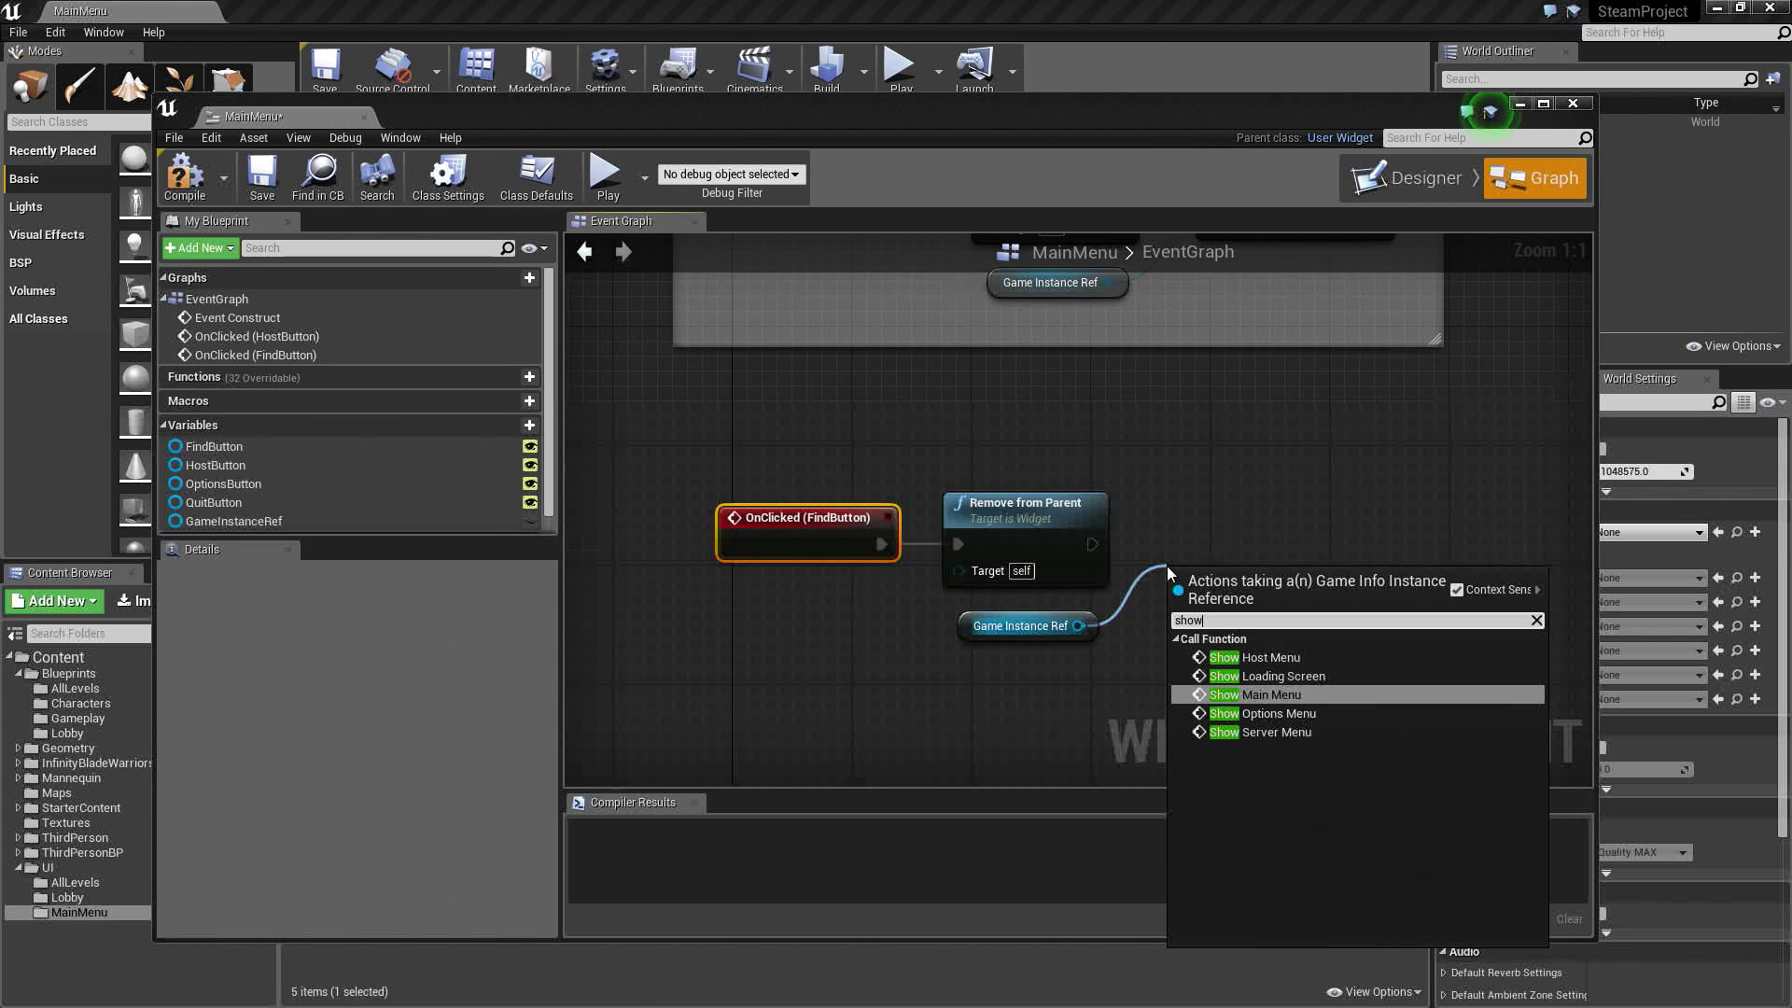
type(" server menu")
key("Return")
left_click_drag(1204, 583, 1205, 509)
left_click_drag(1091, 544, 1180, 542)
left_click(1089, 600)
Enclose the OnClicked (FindButton) nodes in a comment reading "Bring up and display the Server Menu" and move it up slightly
left_click_drag(714, 481, 1439, 696)
type("c")
type("Bring up and di")
type("splay the Server menu")
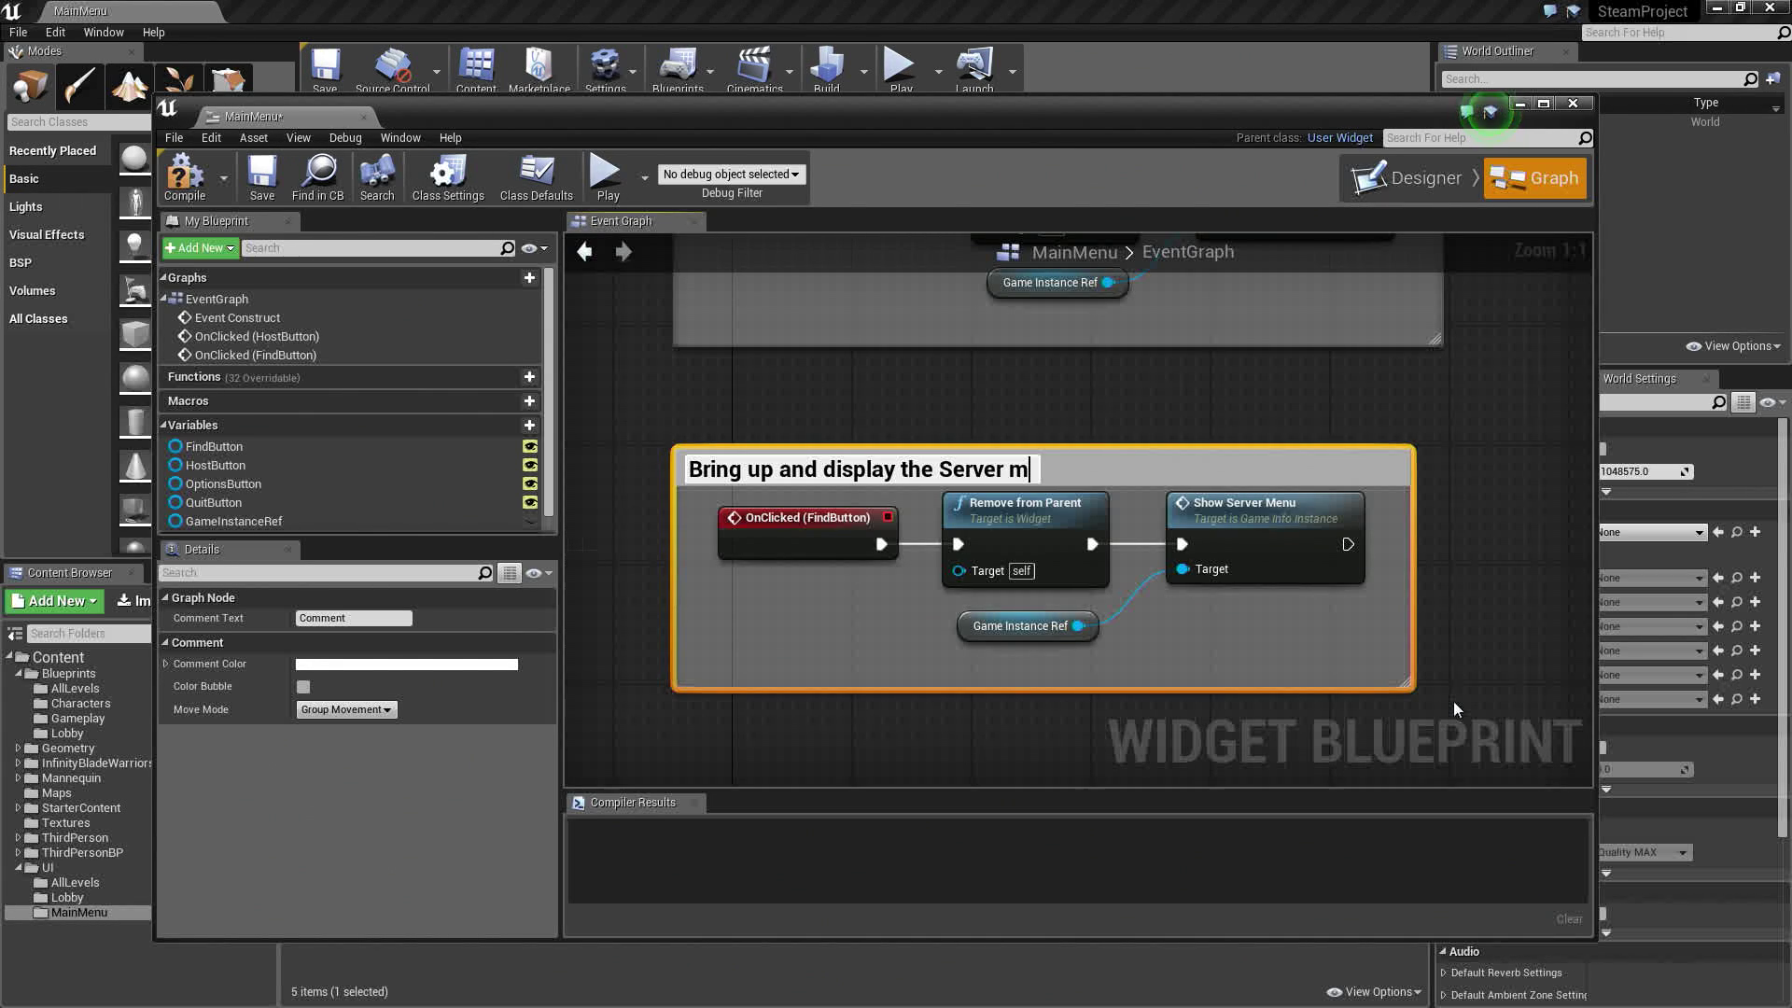
key("BackSpace")
key("BackSpace")
key("BackSpace")
type("enu")
key("Return")
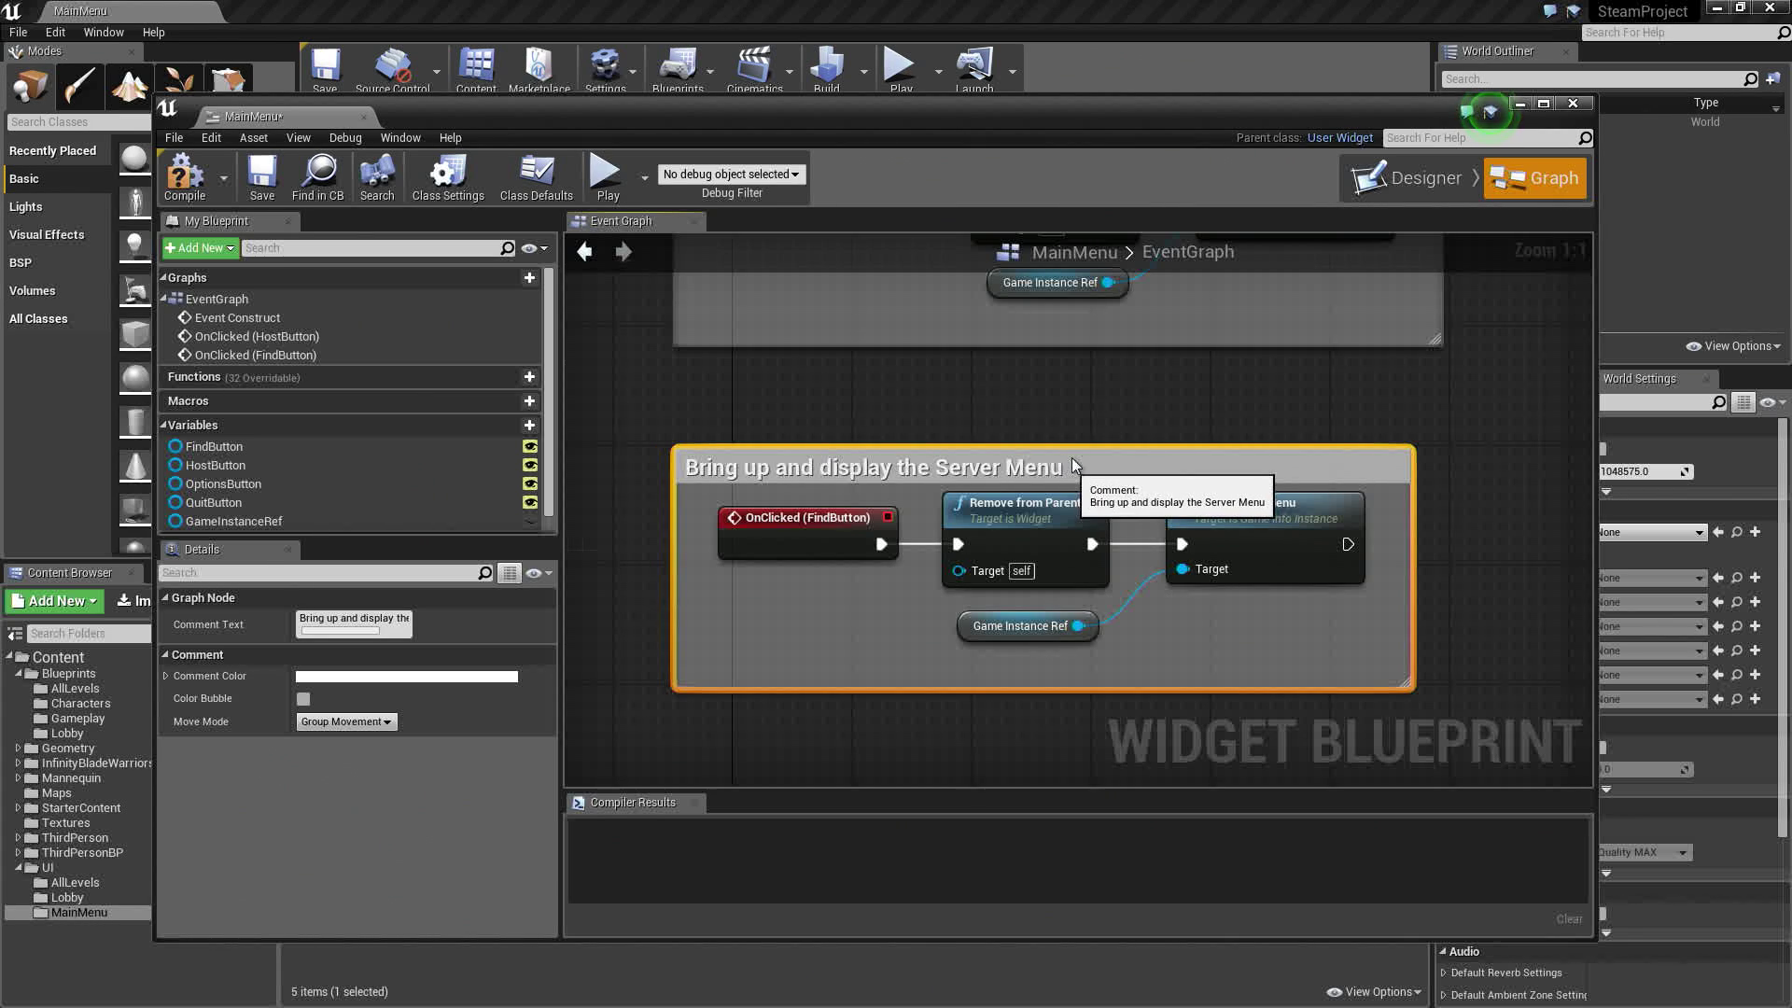
left_click_drag(1071, 464, 1077, 434)
Add an On Clicked event for OptionsButton to the event graph
right_click_drag(1461, 639, 1460, 467)
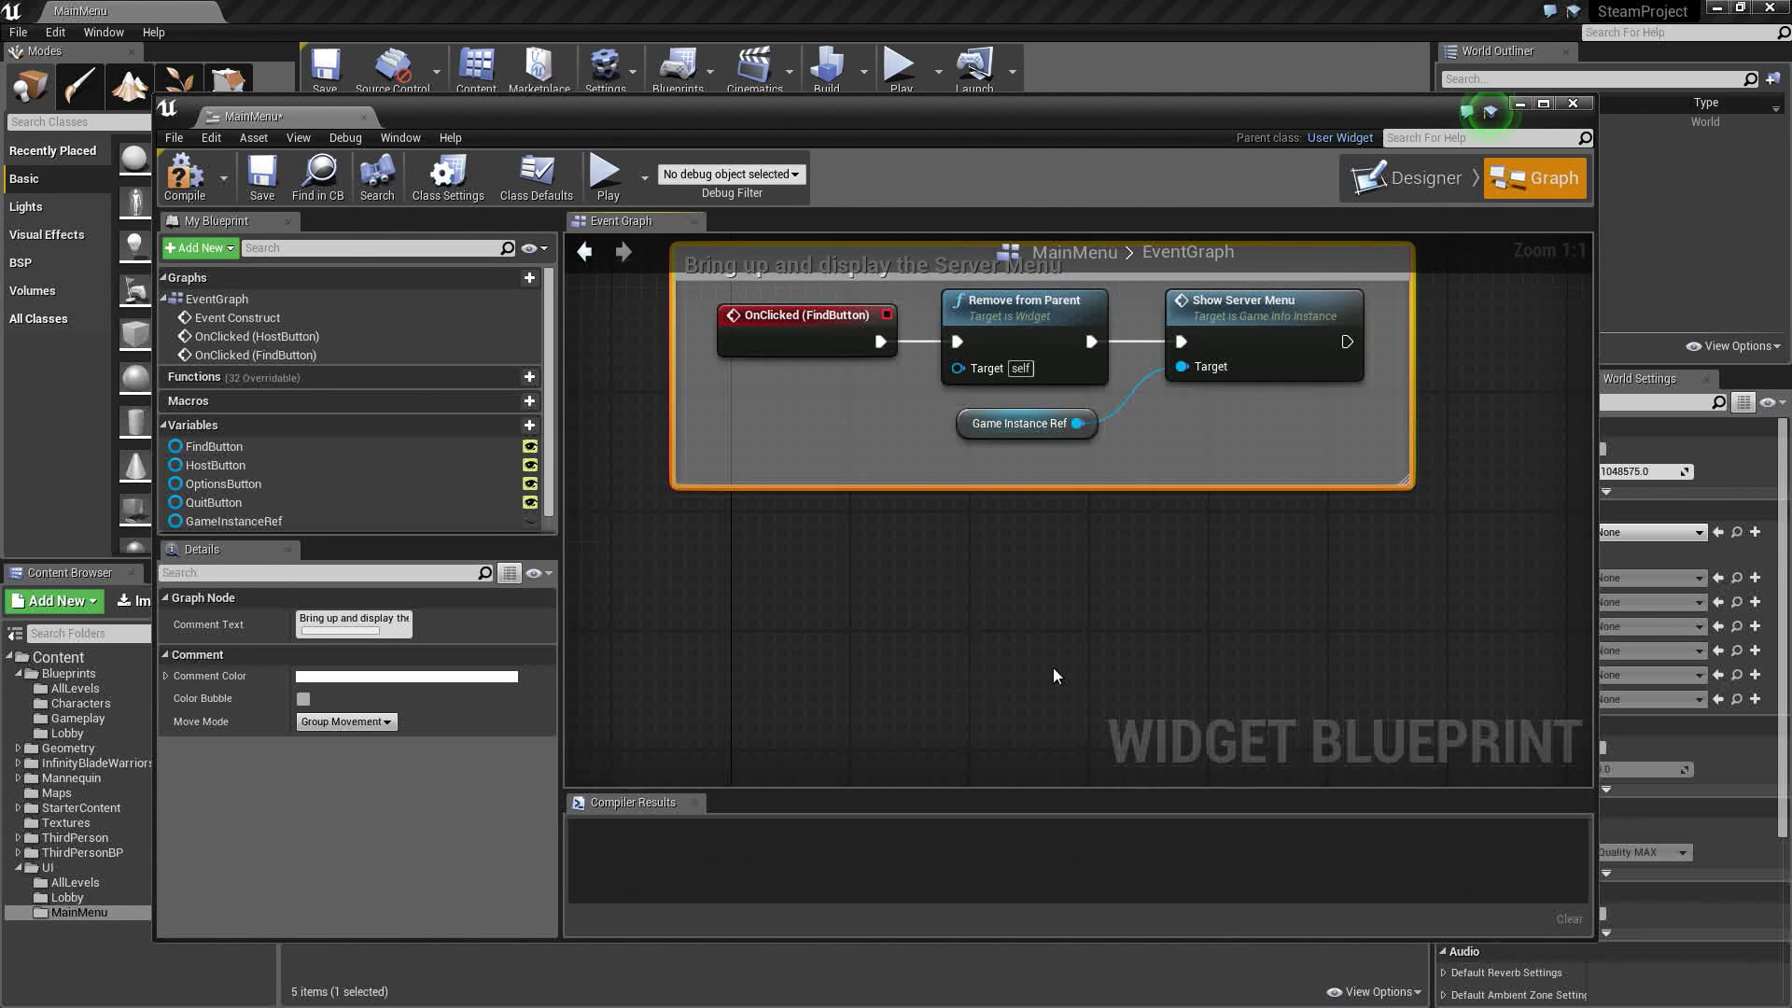
left_click(248, 485)
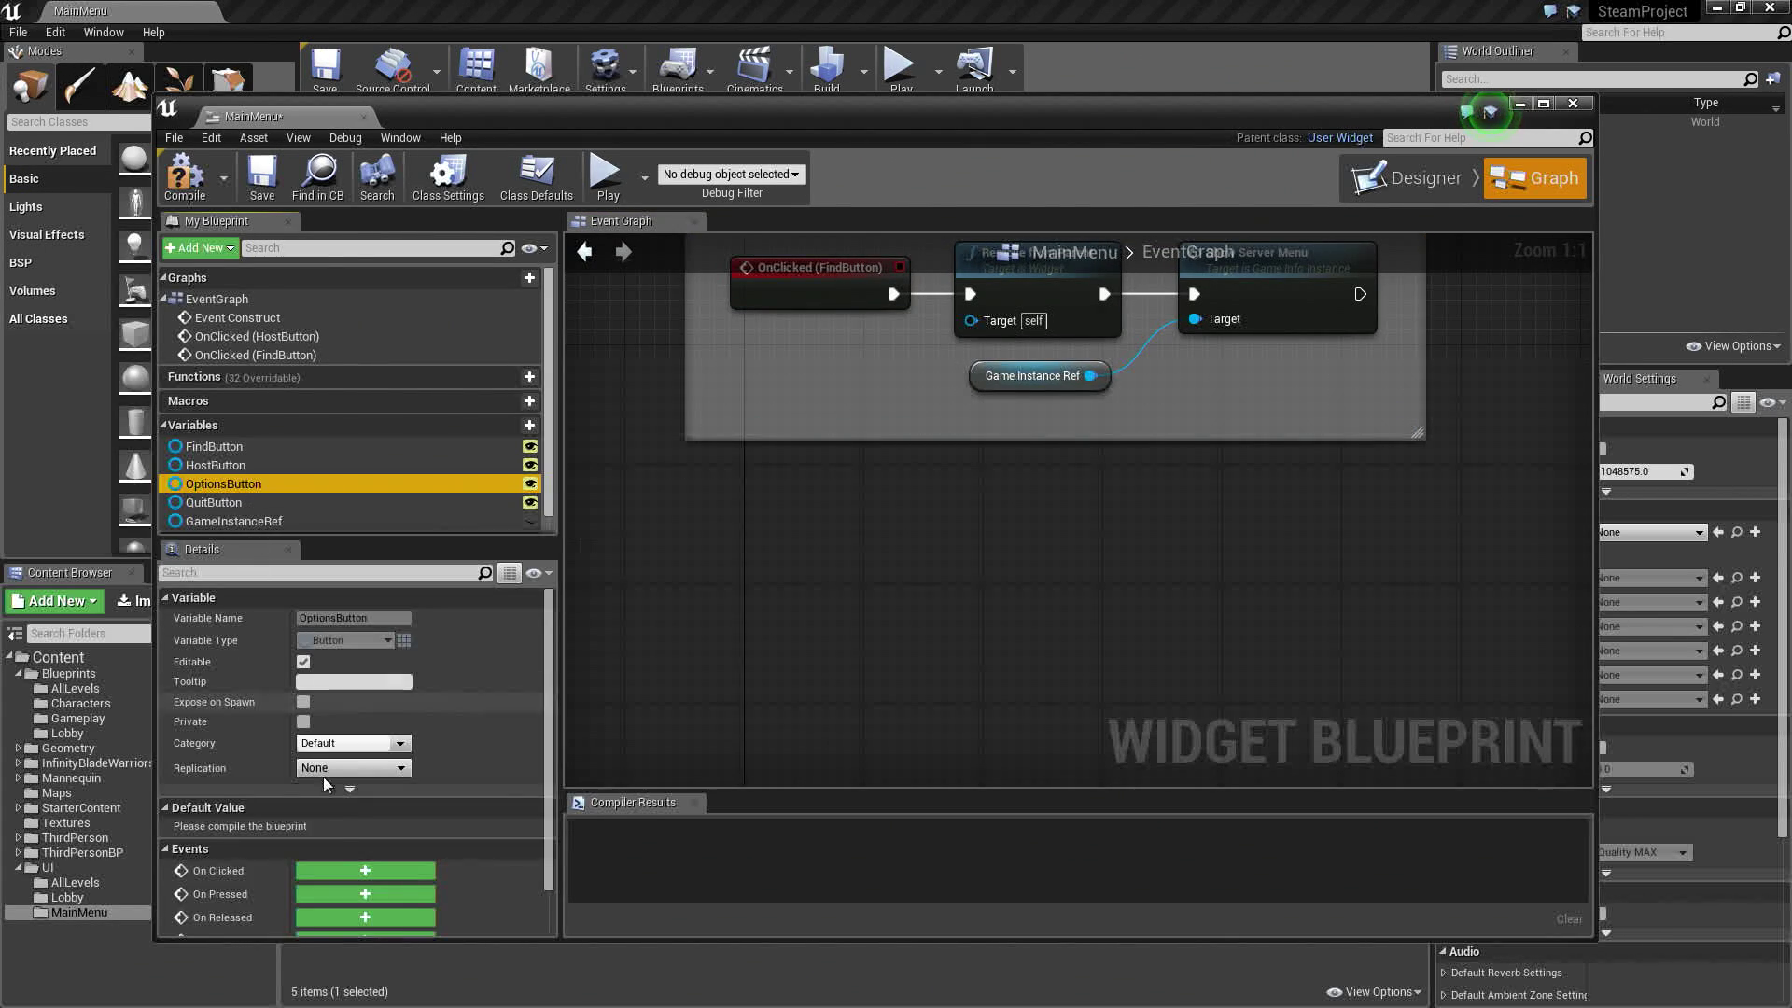
left_click(357, 868)
Copy the Remove from Parent and Game Instance Ref nodes beside OnClicked (OptionsButton) and connect the event to the copied Remove from Parent
right_click_drag(1013, 637, 789, 635)
right_click_drag(1157, 441, 982, 524)
left_click(1018, 372)
left_click(1011, 459, "ctrl")
key("ctrl+c")
key("ctrl+v")
left_click_drag(834, 612, 958, 618)
left_click(1146, 624)
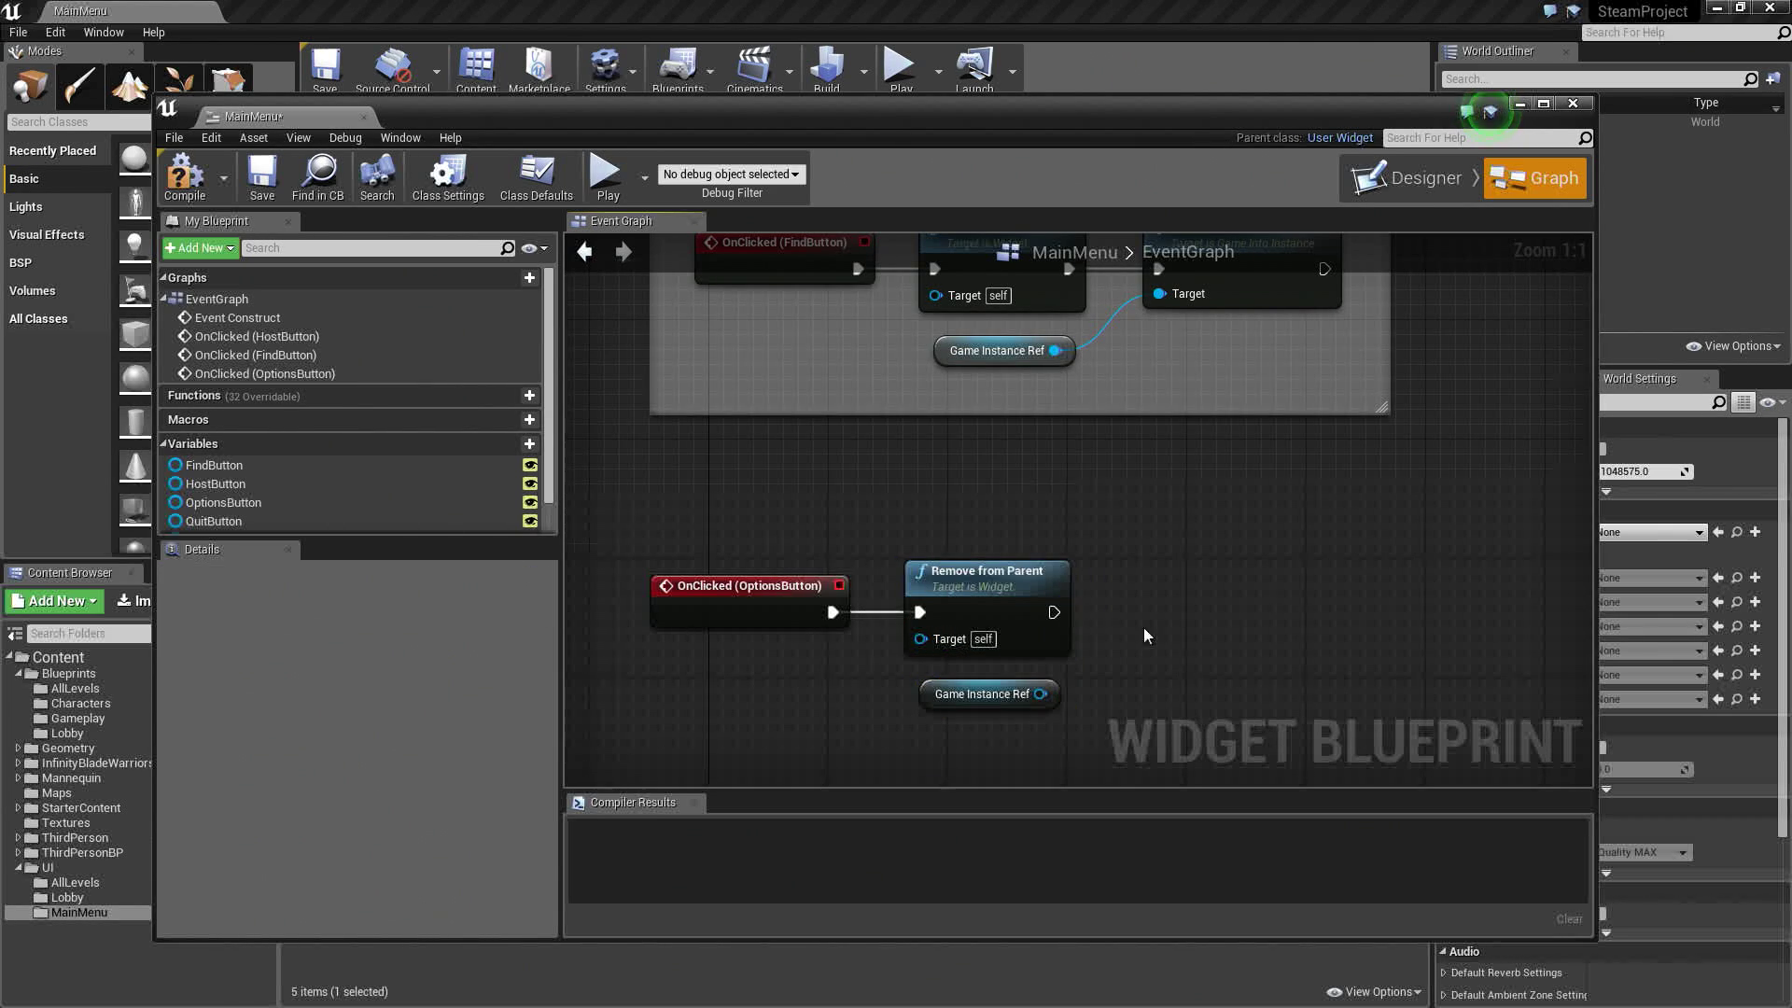
Call Show Options Menu on the copied Game Instance Ref and connect it after the OptionsButton event's Remove from Parent node
left_click_drag(1042, 693, 1176, 613)
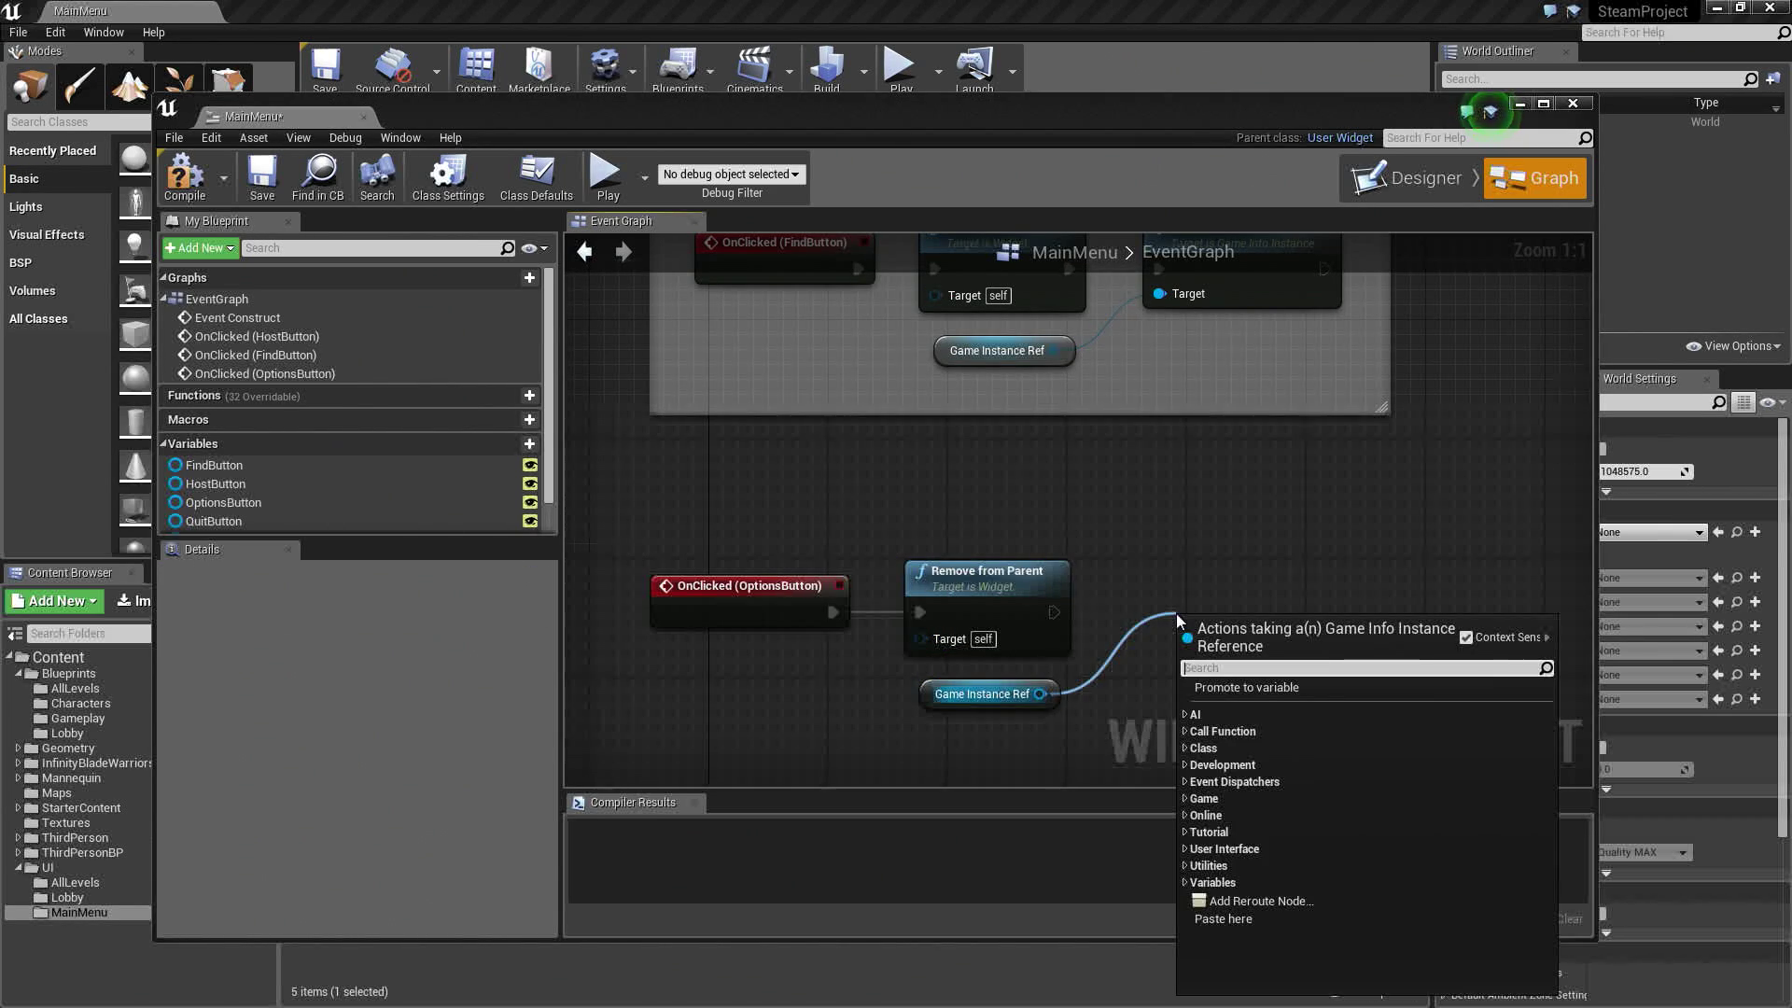
type("show options menu")
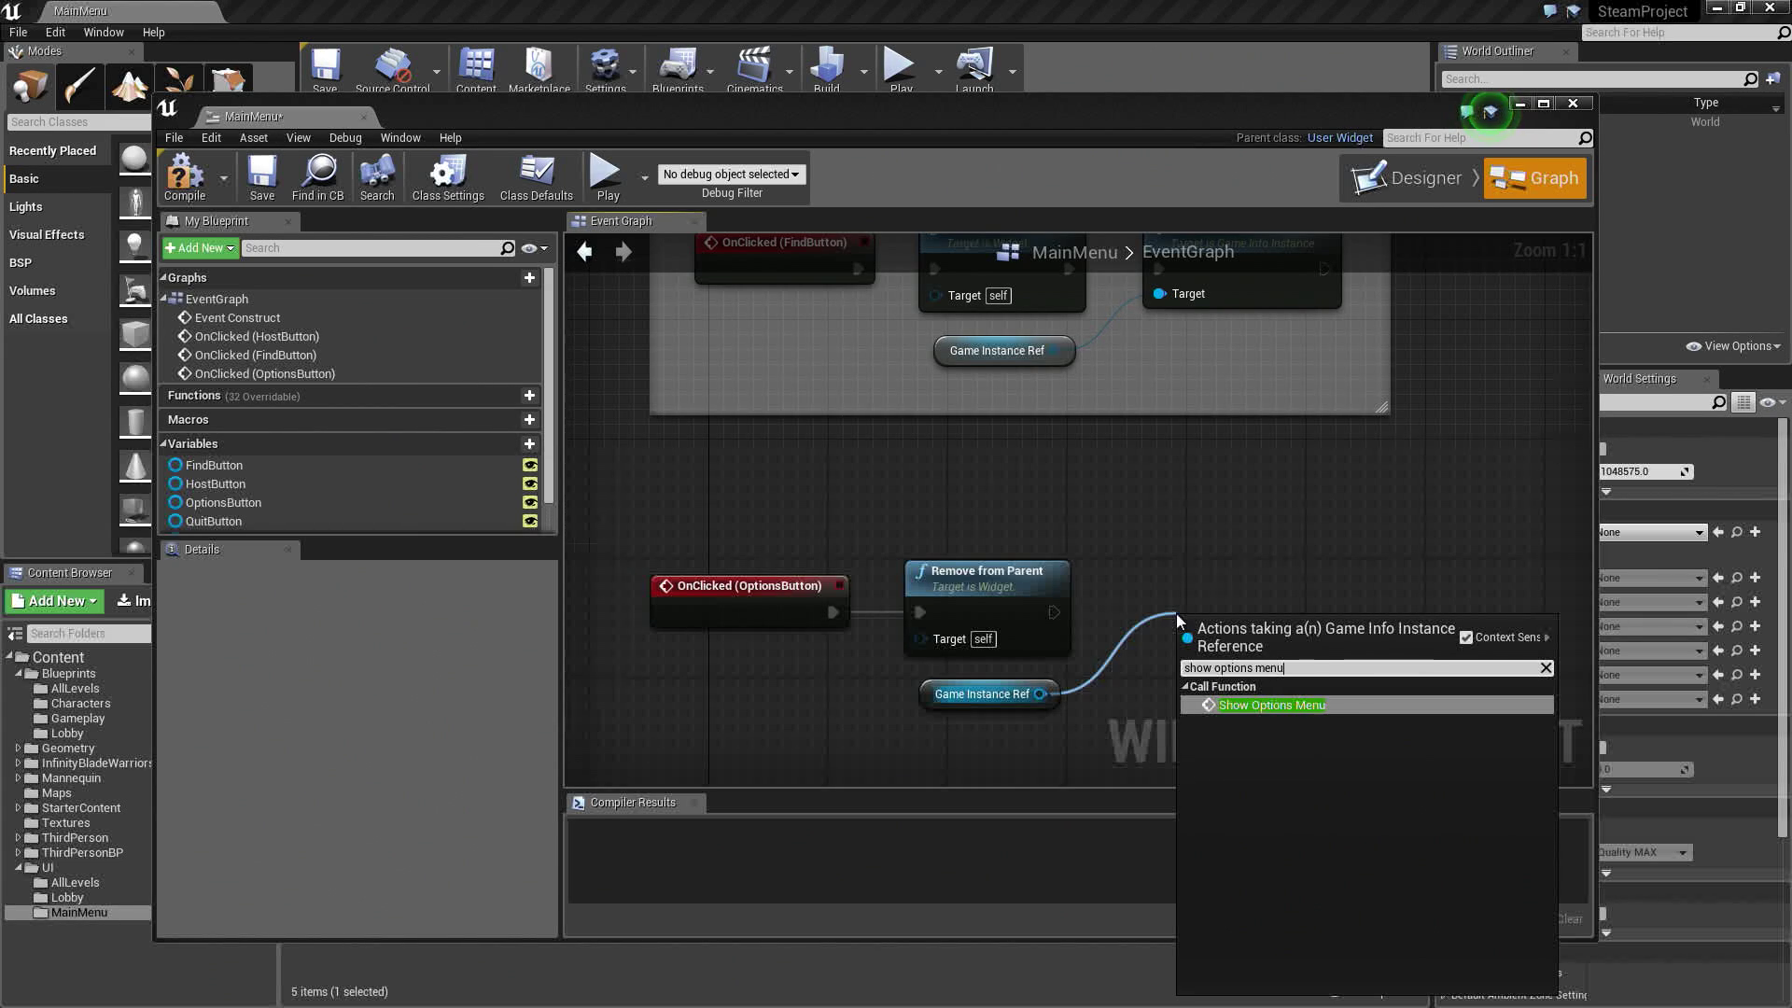
key("Return")
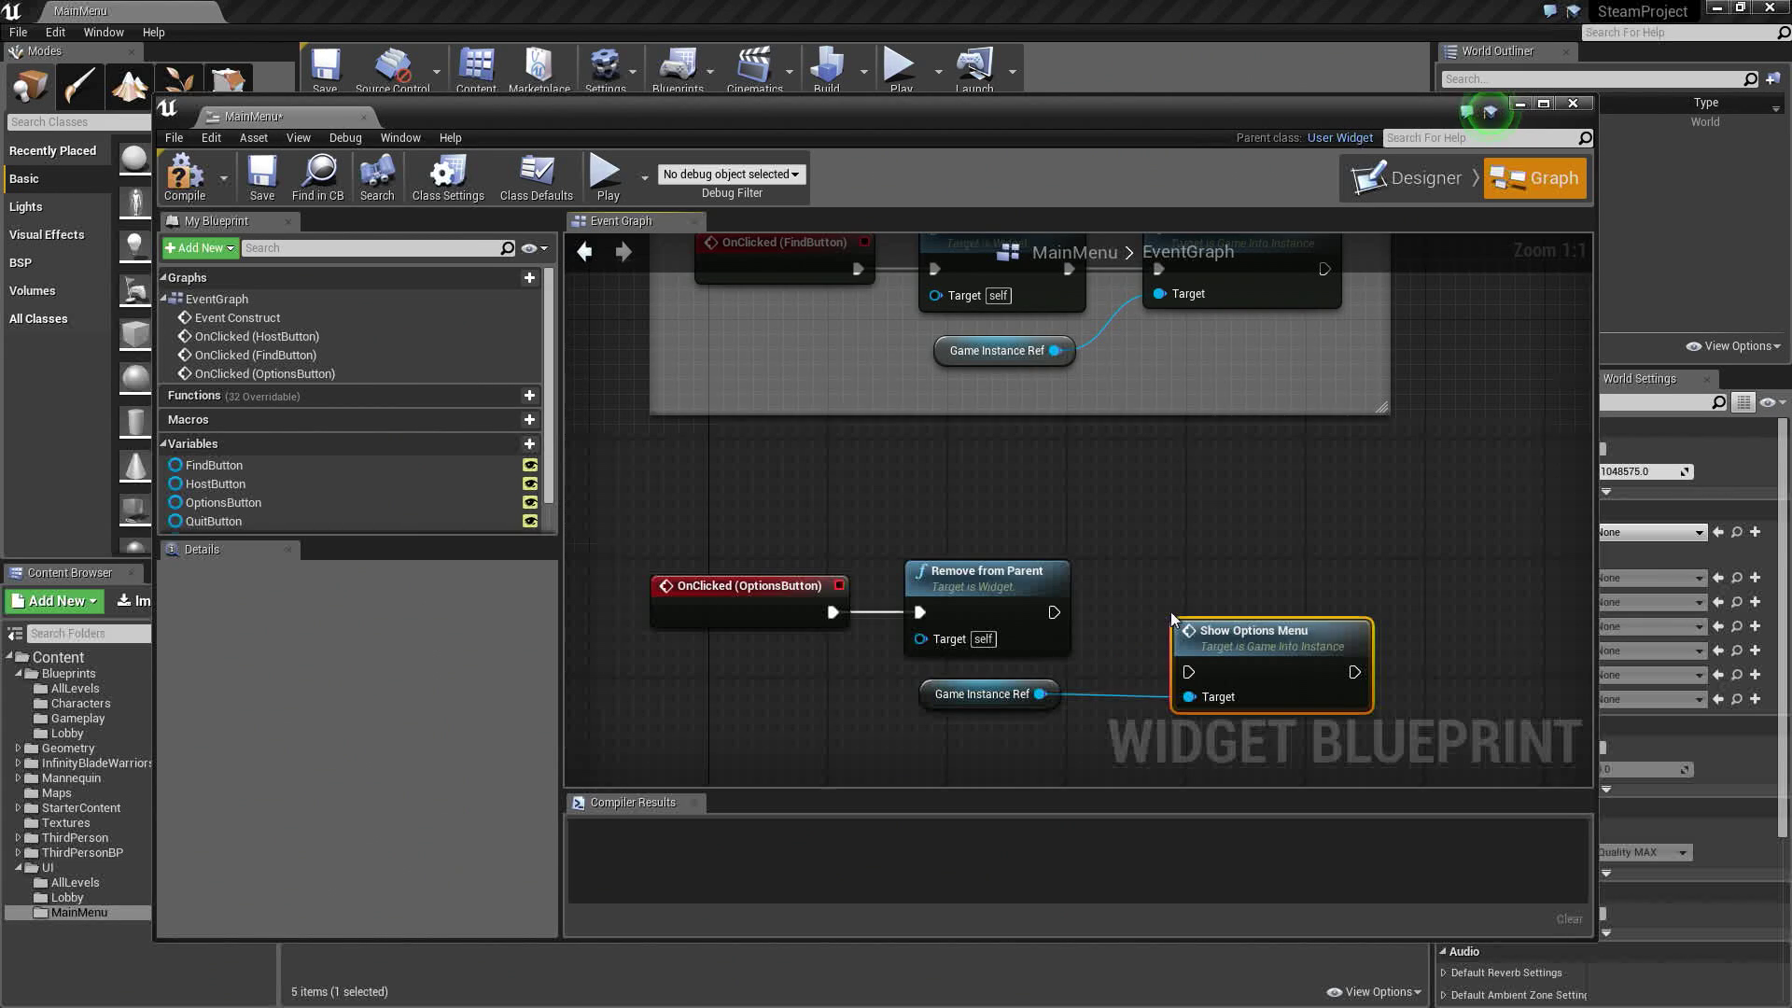
left_click_drag(1051, 612, 1219, 608)
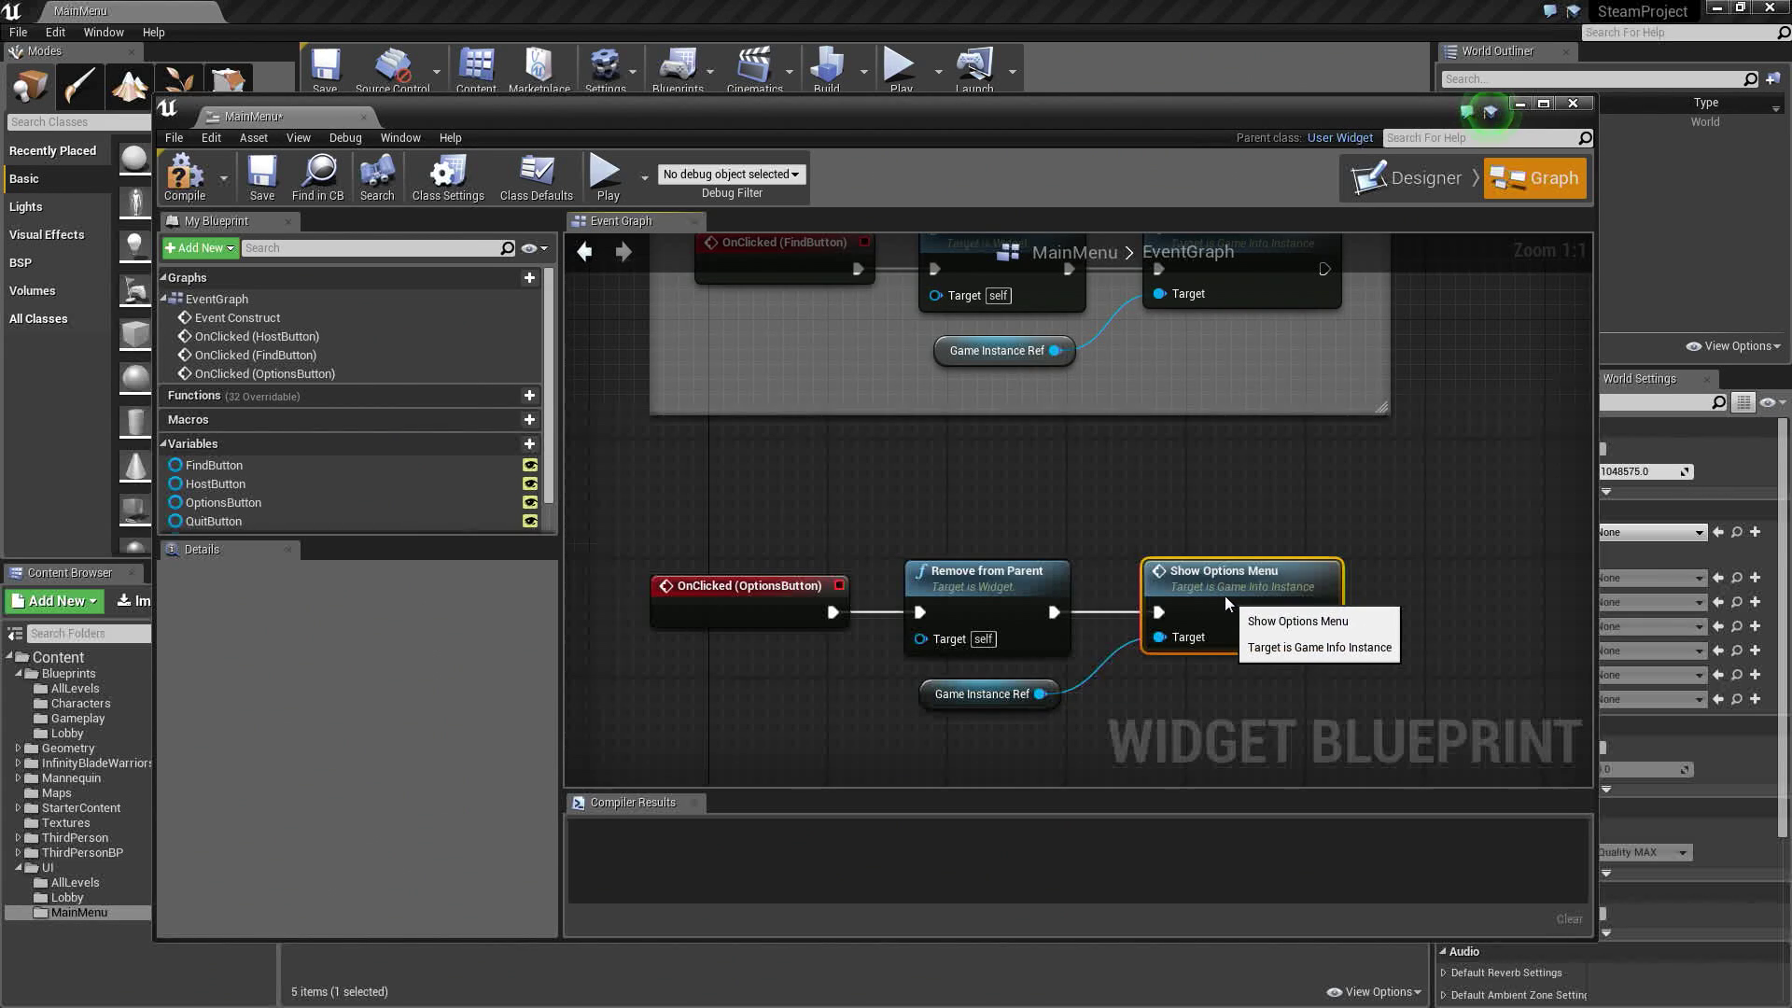
Enclose the OnClicked (OptionsButton) nodes in a comment reading "Bring up and display the Options Menu" and move it closer to the comment above
left_click_drag(664, 504, 1368, 747)
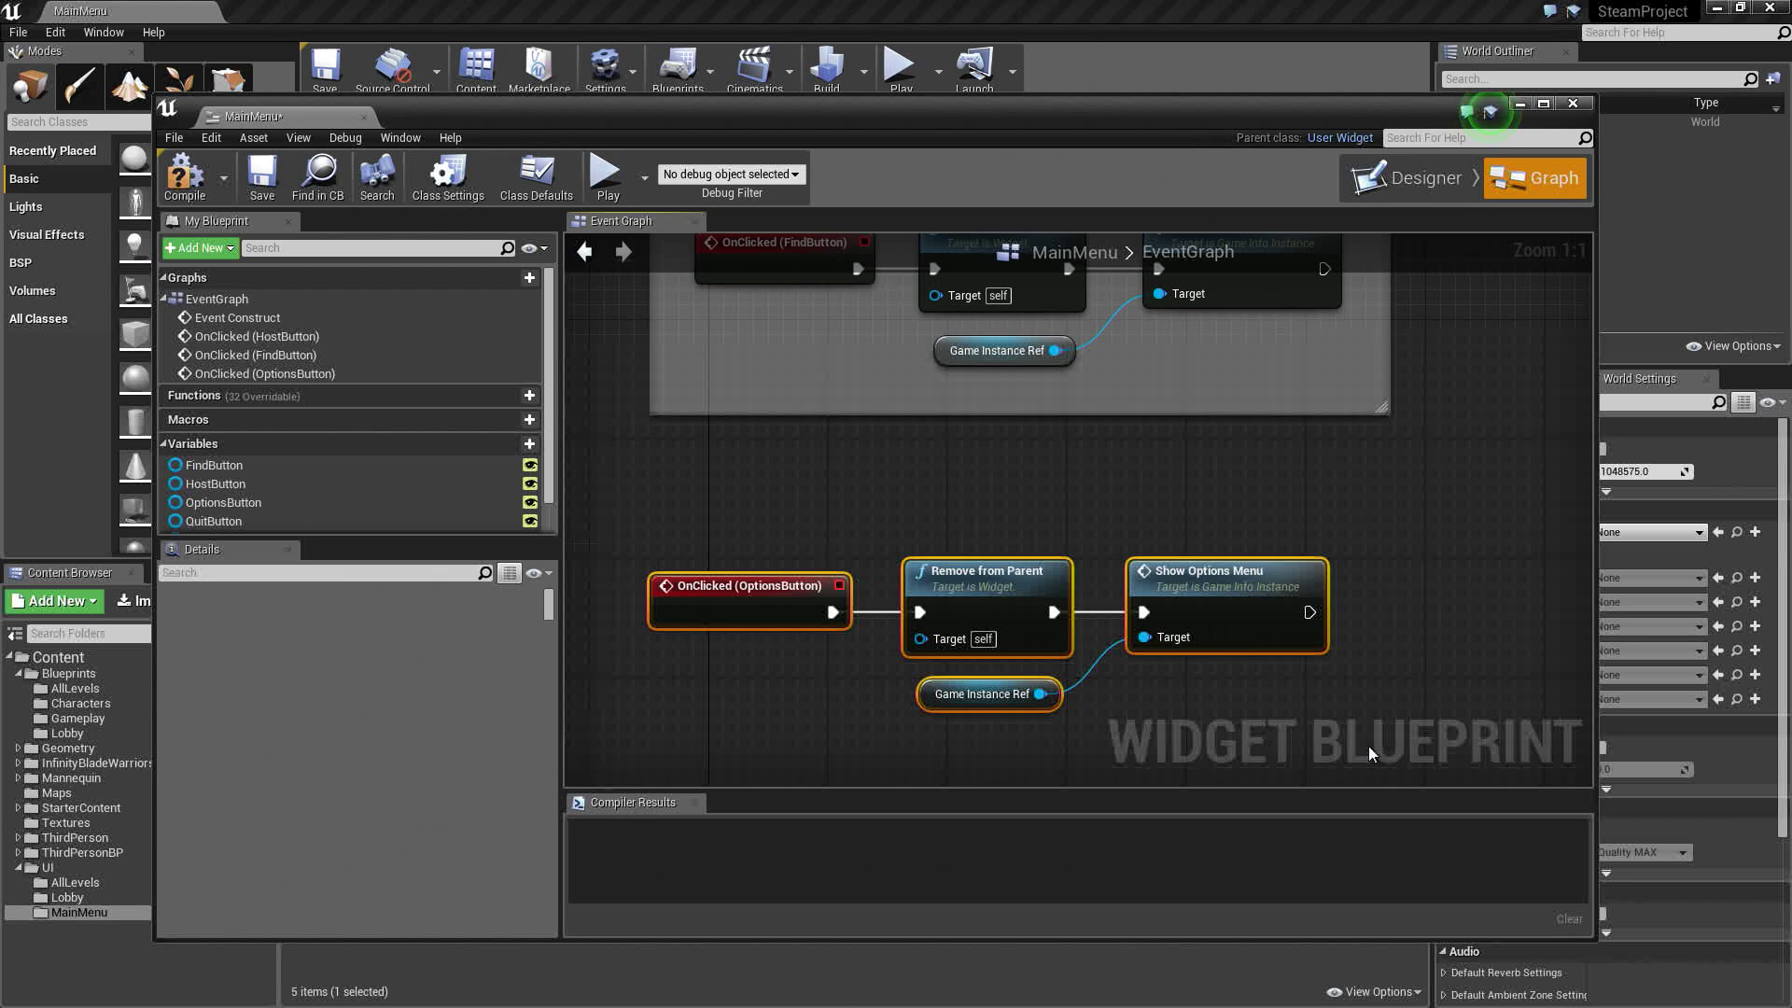
type("cBring up a")
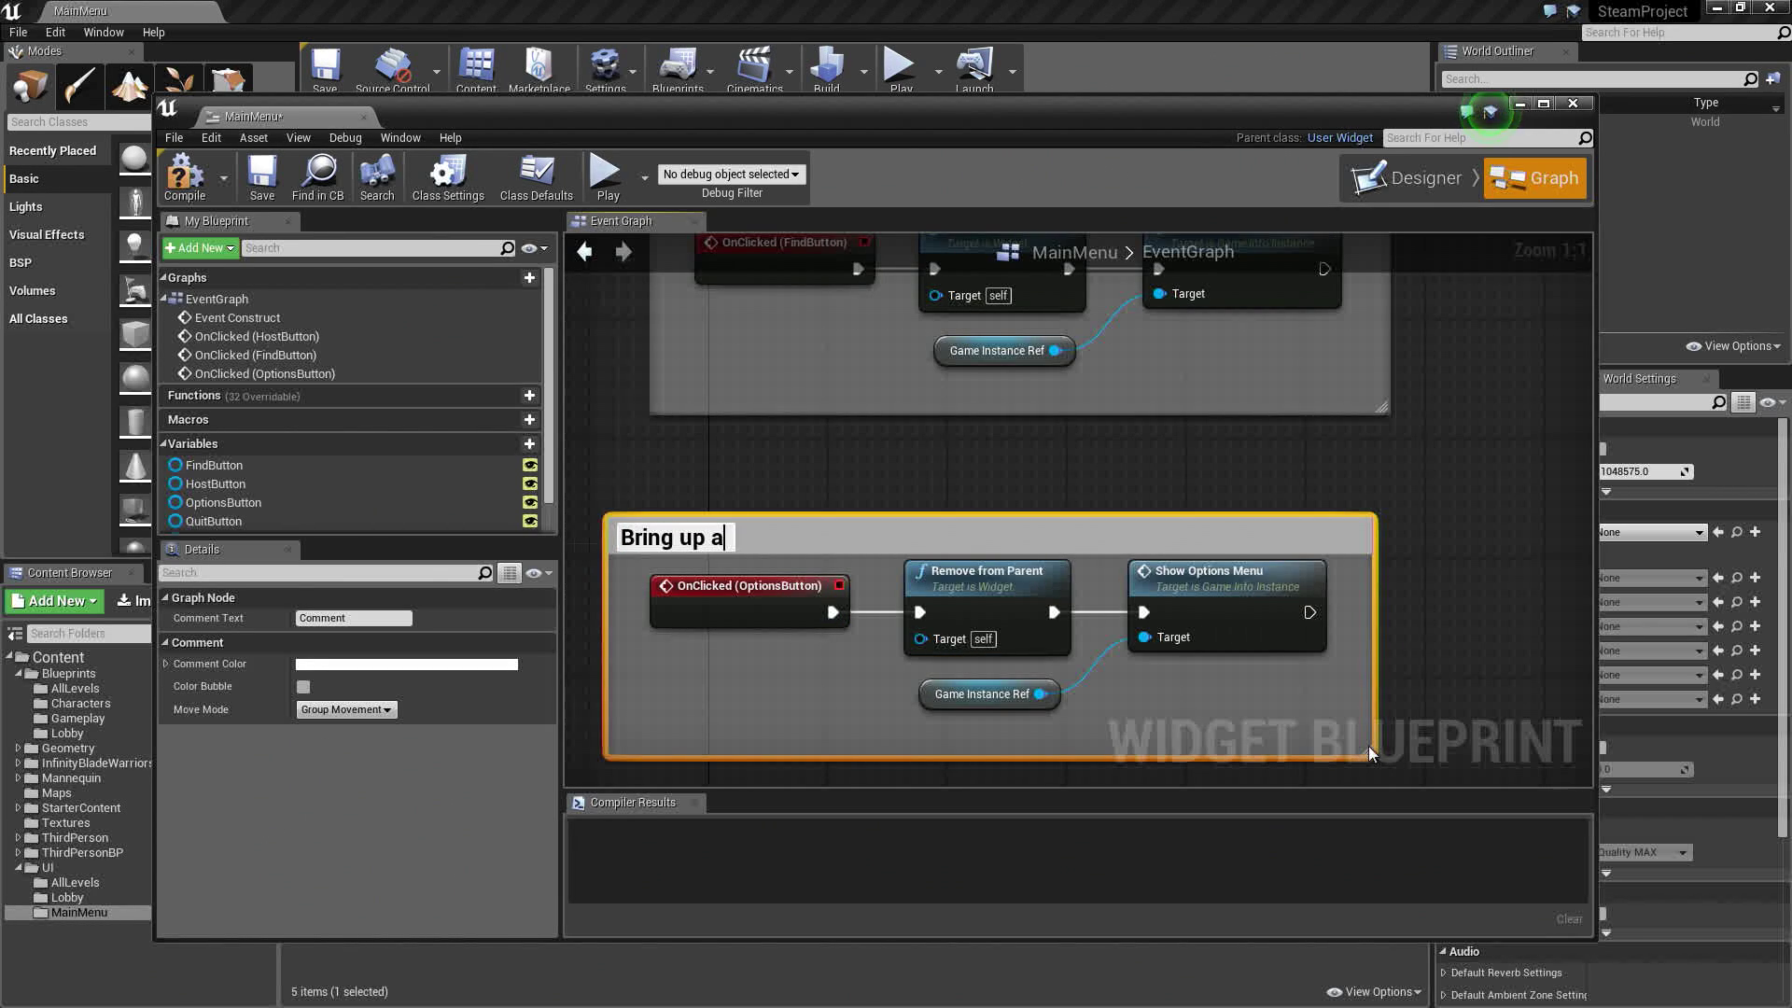
type("nd display the Options Menu")
key("Return")
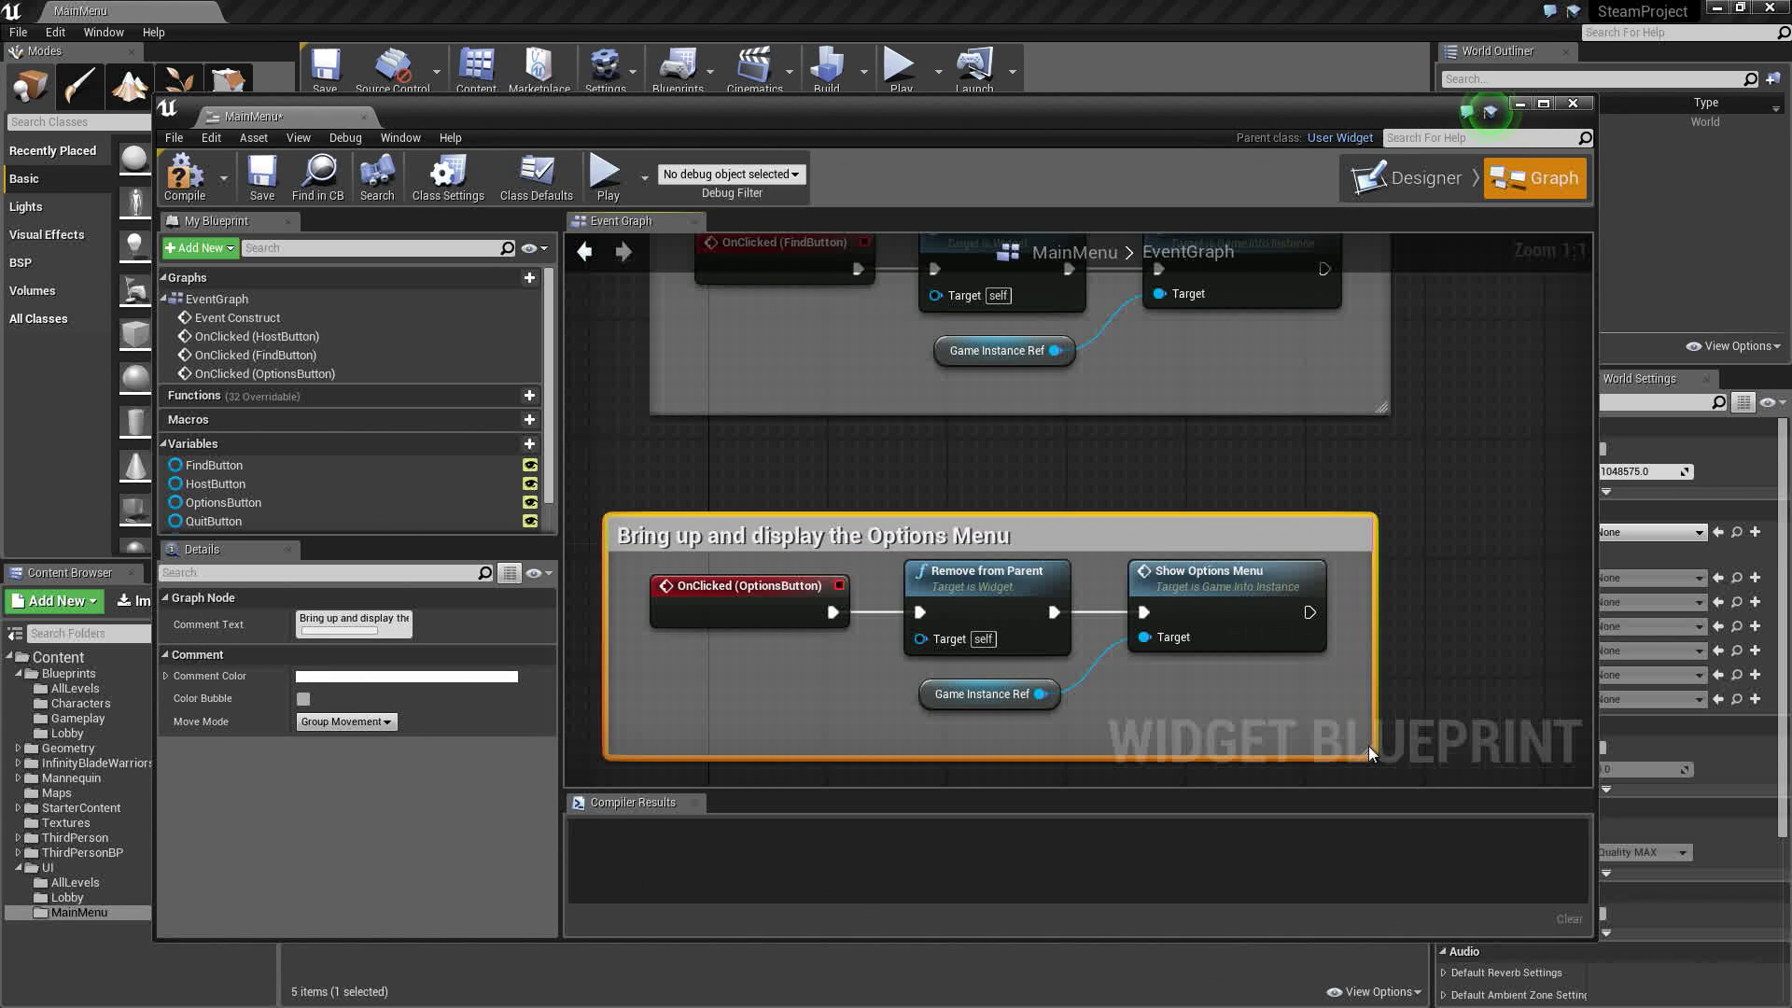
left_click_drag(1017, 536, 1062, 491)
Add an On Clicked event for QuitButton to the event graph
right_click_drag(971, 438, 985, 322)
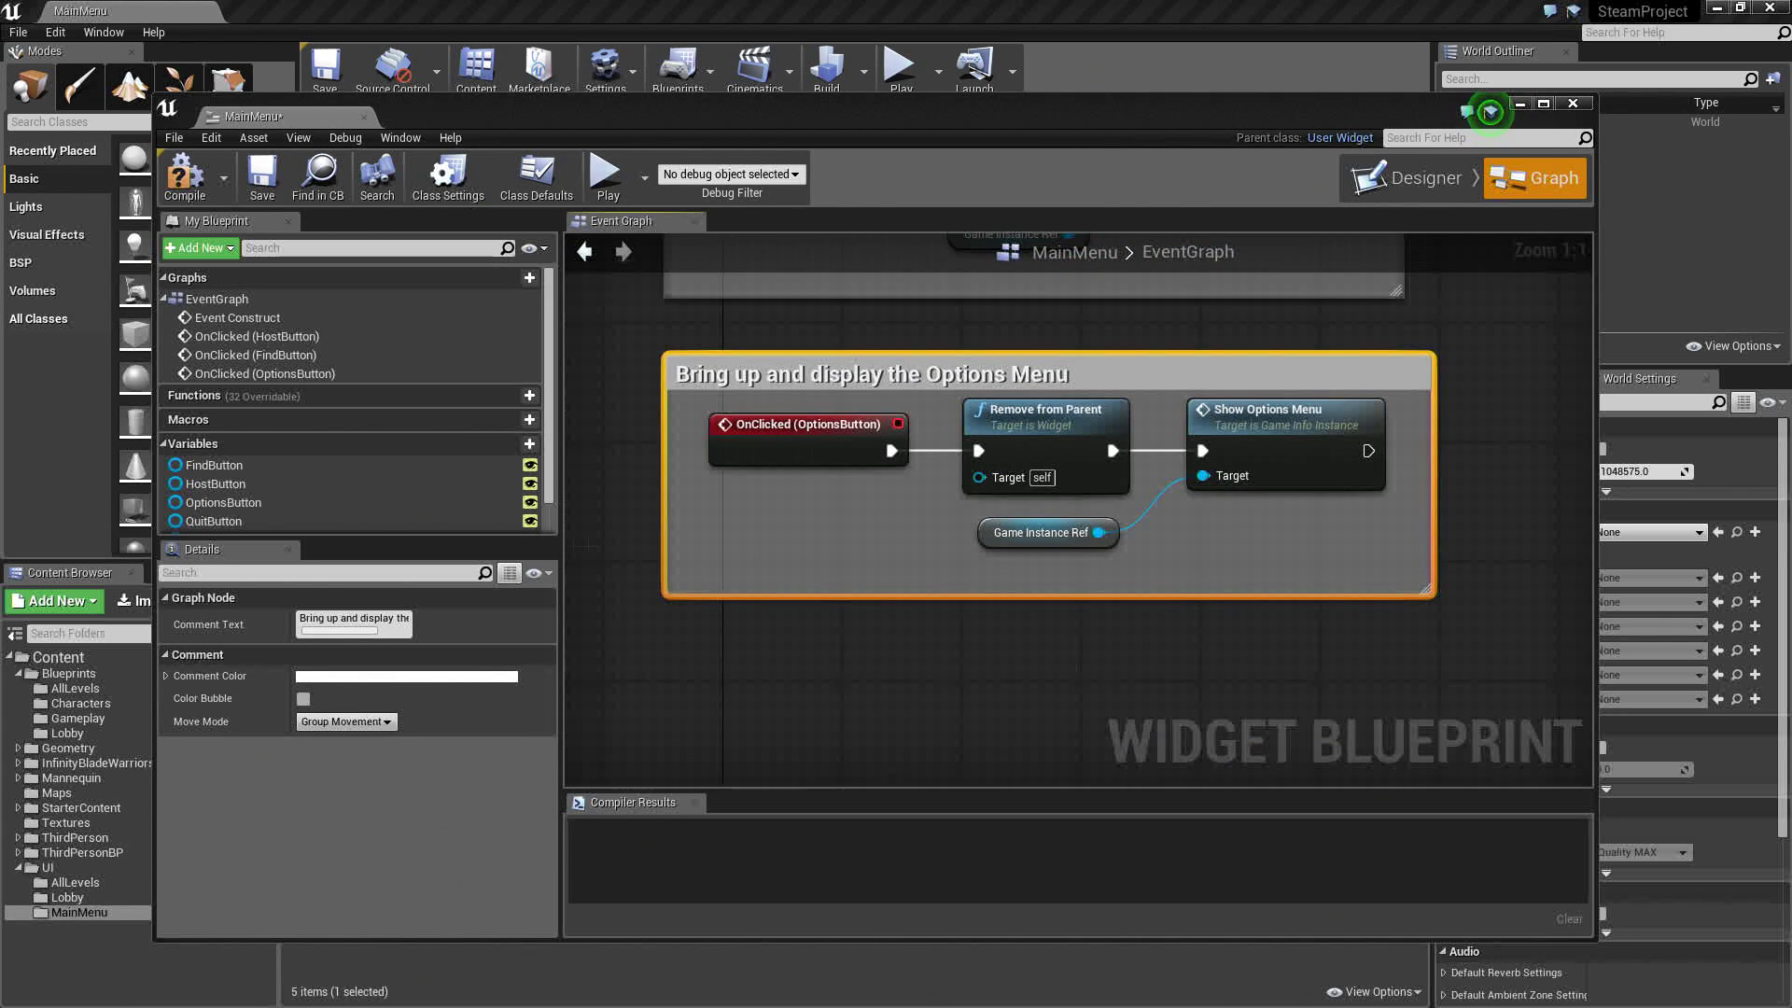
left_click(210, 521)
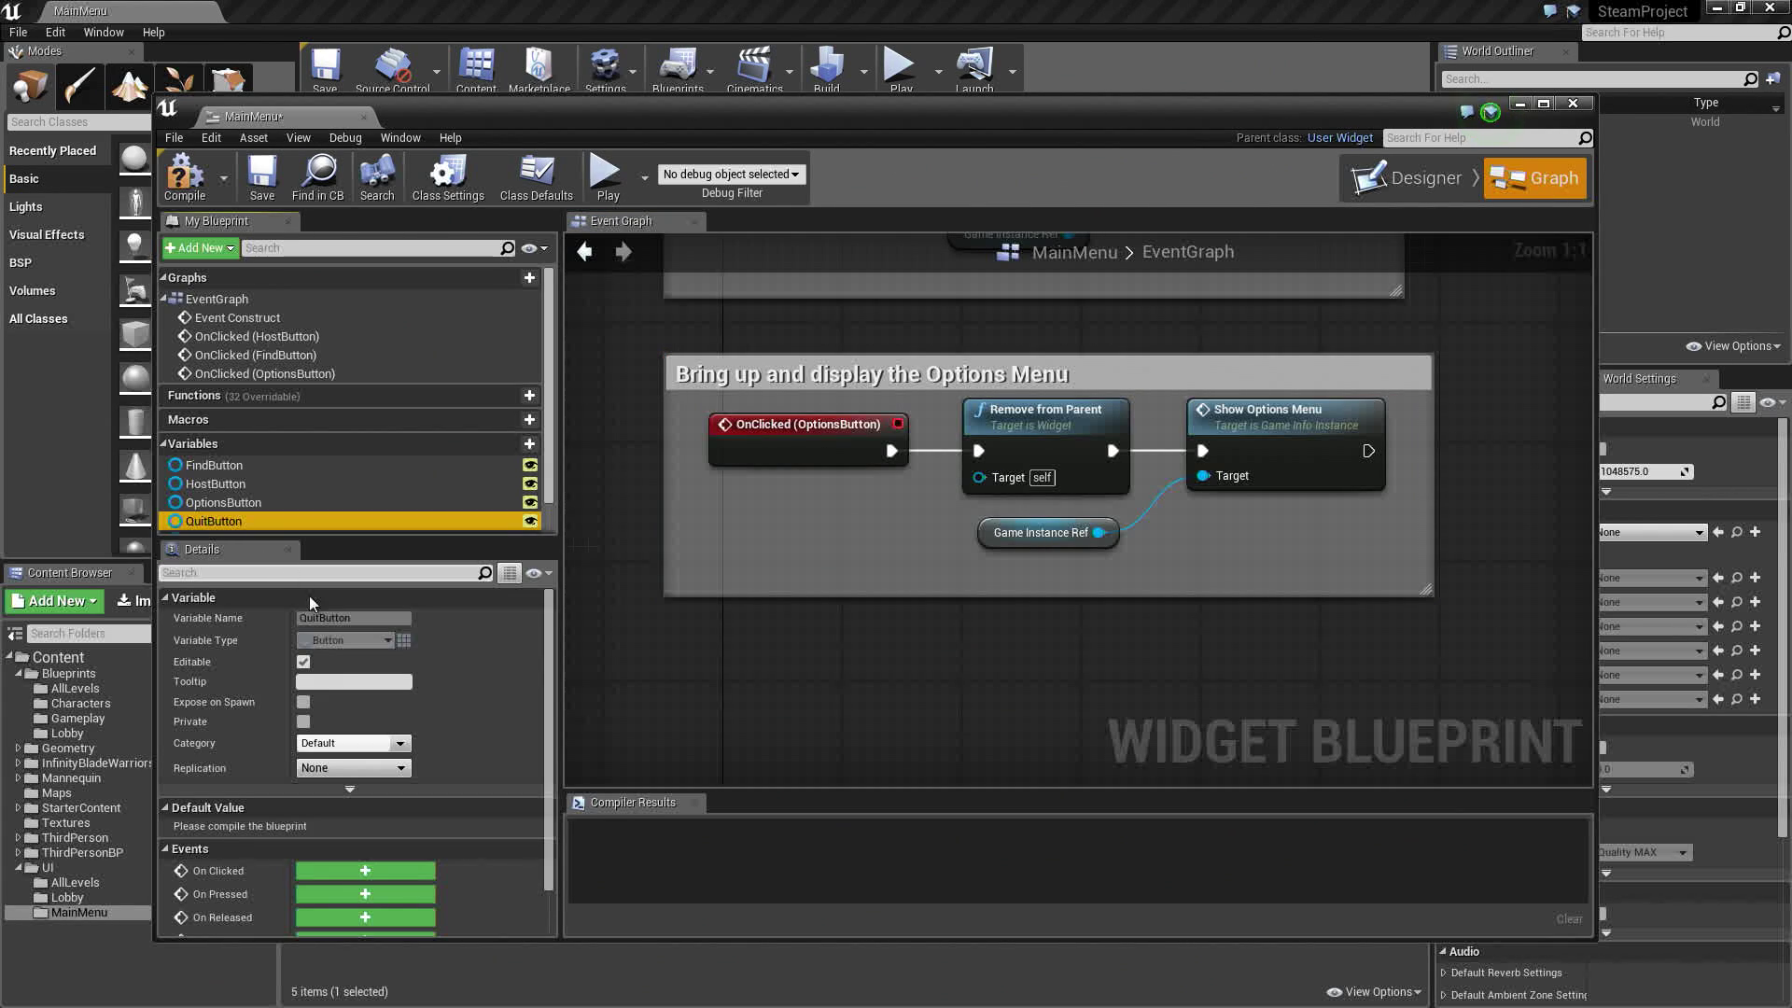
left_click(367, 870)
Add a Quit Game node beside OnClicked (QuitButton) and connect the event's execution output to it
right_click_drag(1125, 647, 872, 567)
right_click(888, 536)
type("quit game")
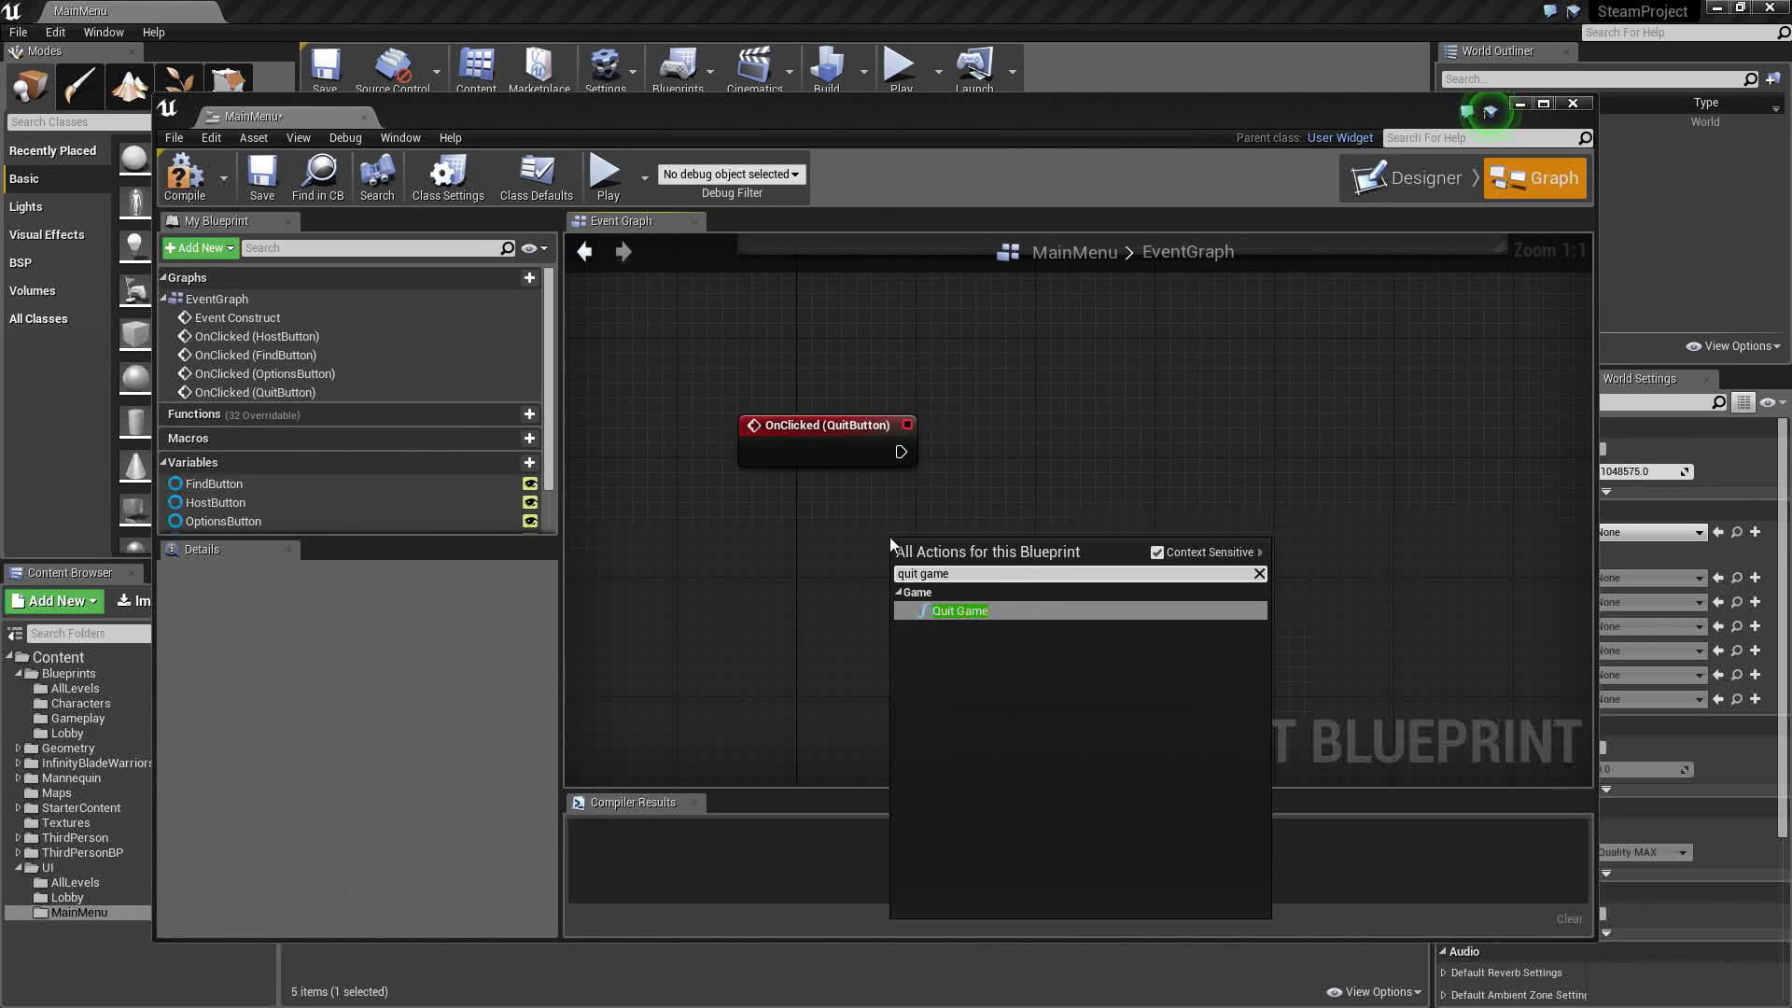
left_click(944, 613)
left_click_drag(933, 546, 1096, 443)
Feed the Quit Game node's Specific Player input from a new Get Owning Player node
left_click_drag(901, 452, 920, 539)
type("get owning player")
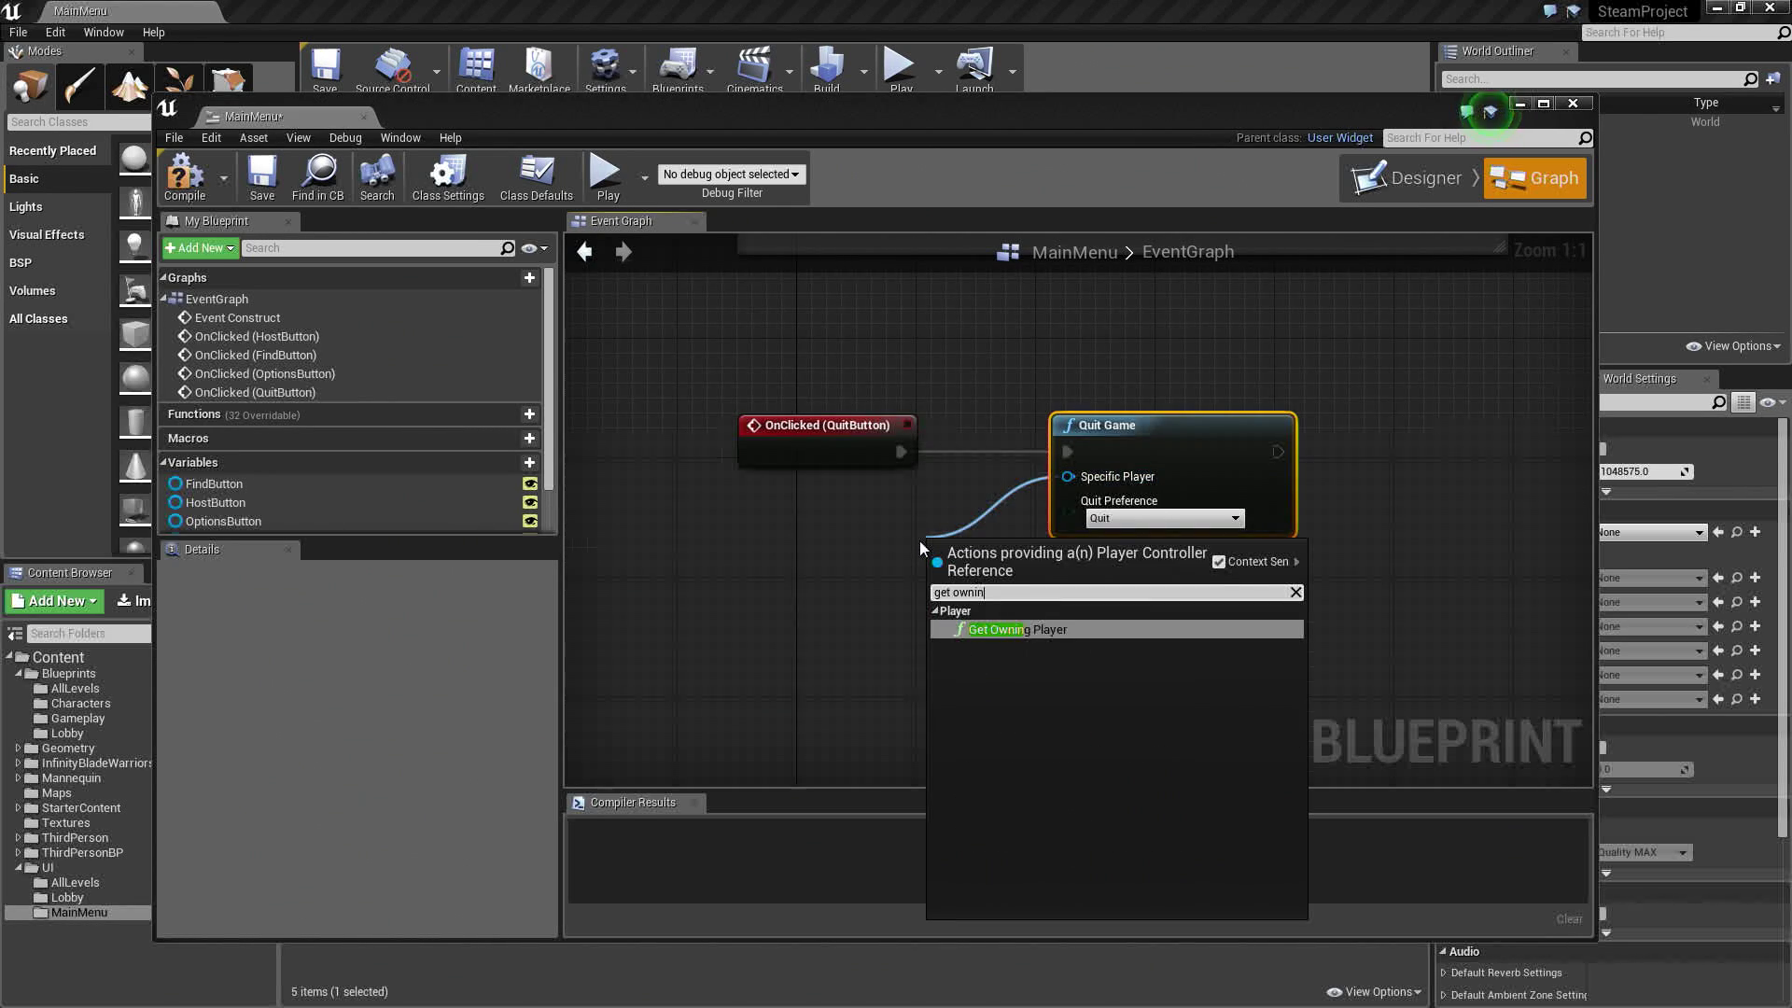
left_click(1082, 631)
left_click(985, 619)
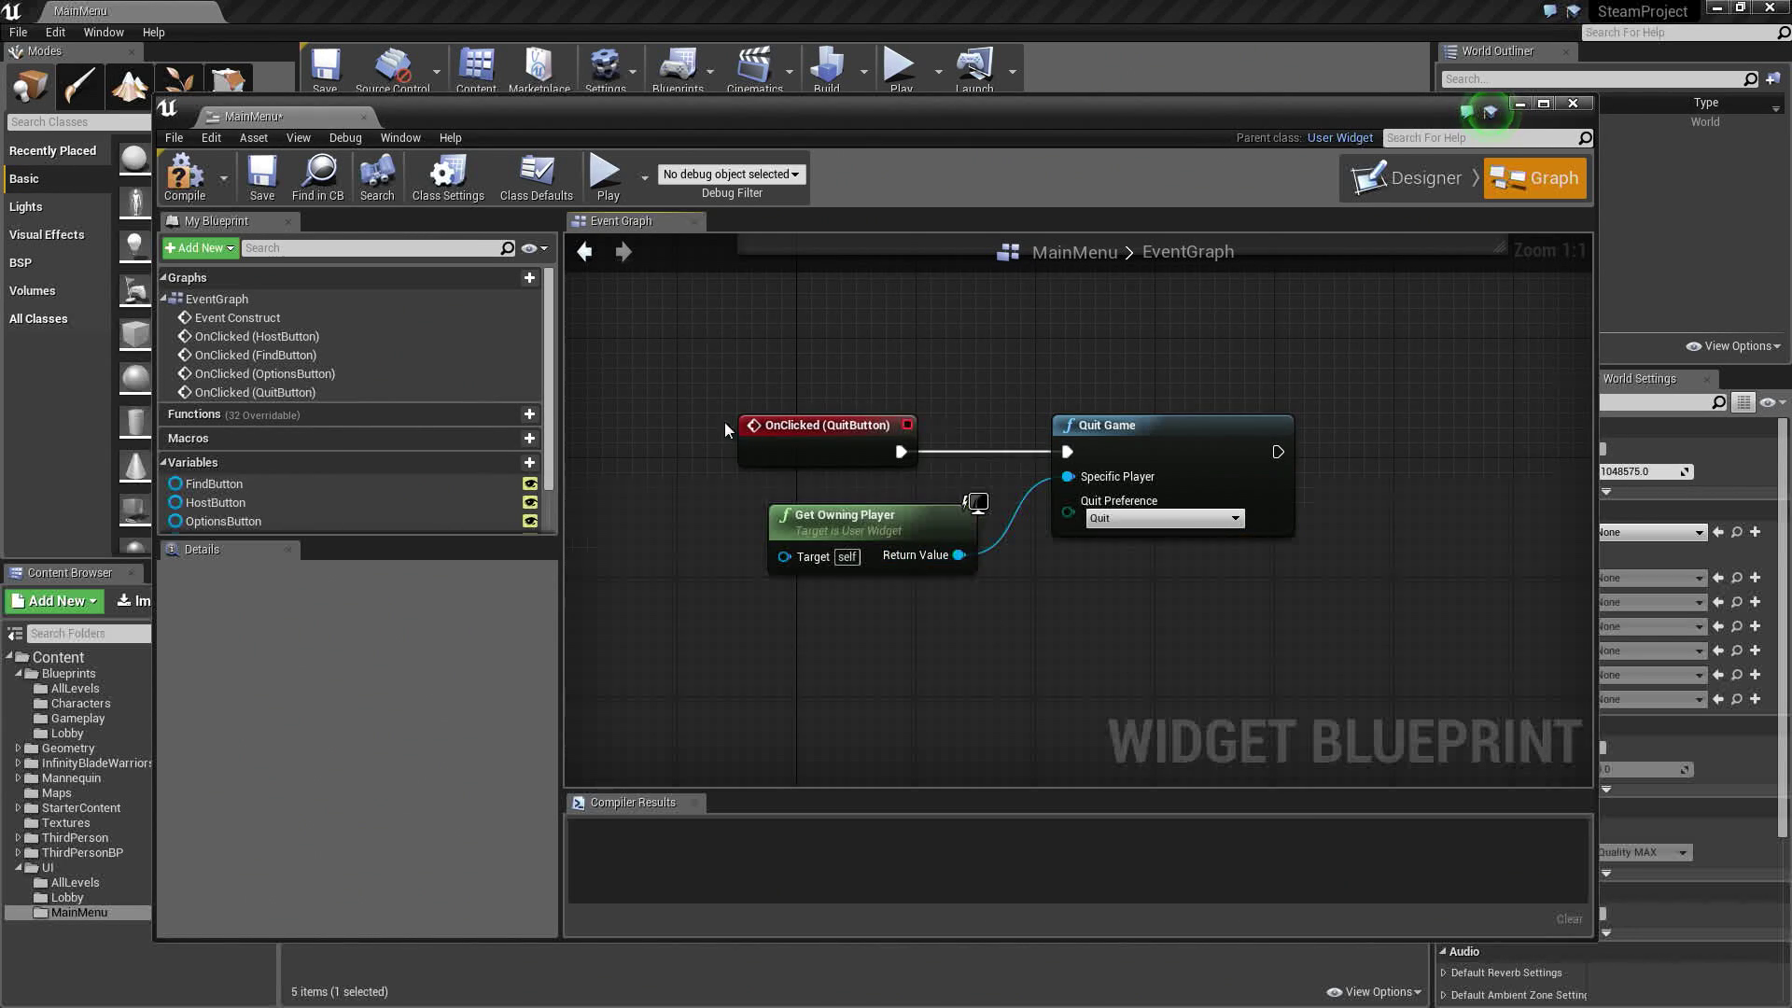
Enclose the OnClicked (QuitButton) nodes in a comment reading "Quit the game." and align it beneath the Options Menu comment
left_click_drag(734, 390, 1403, 661)
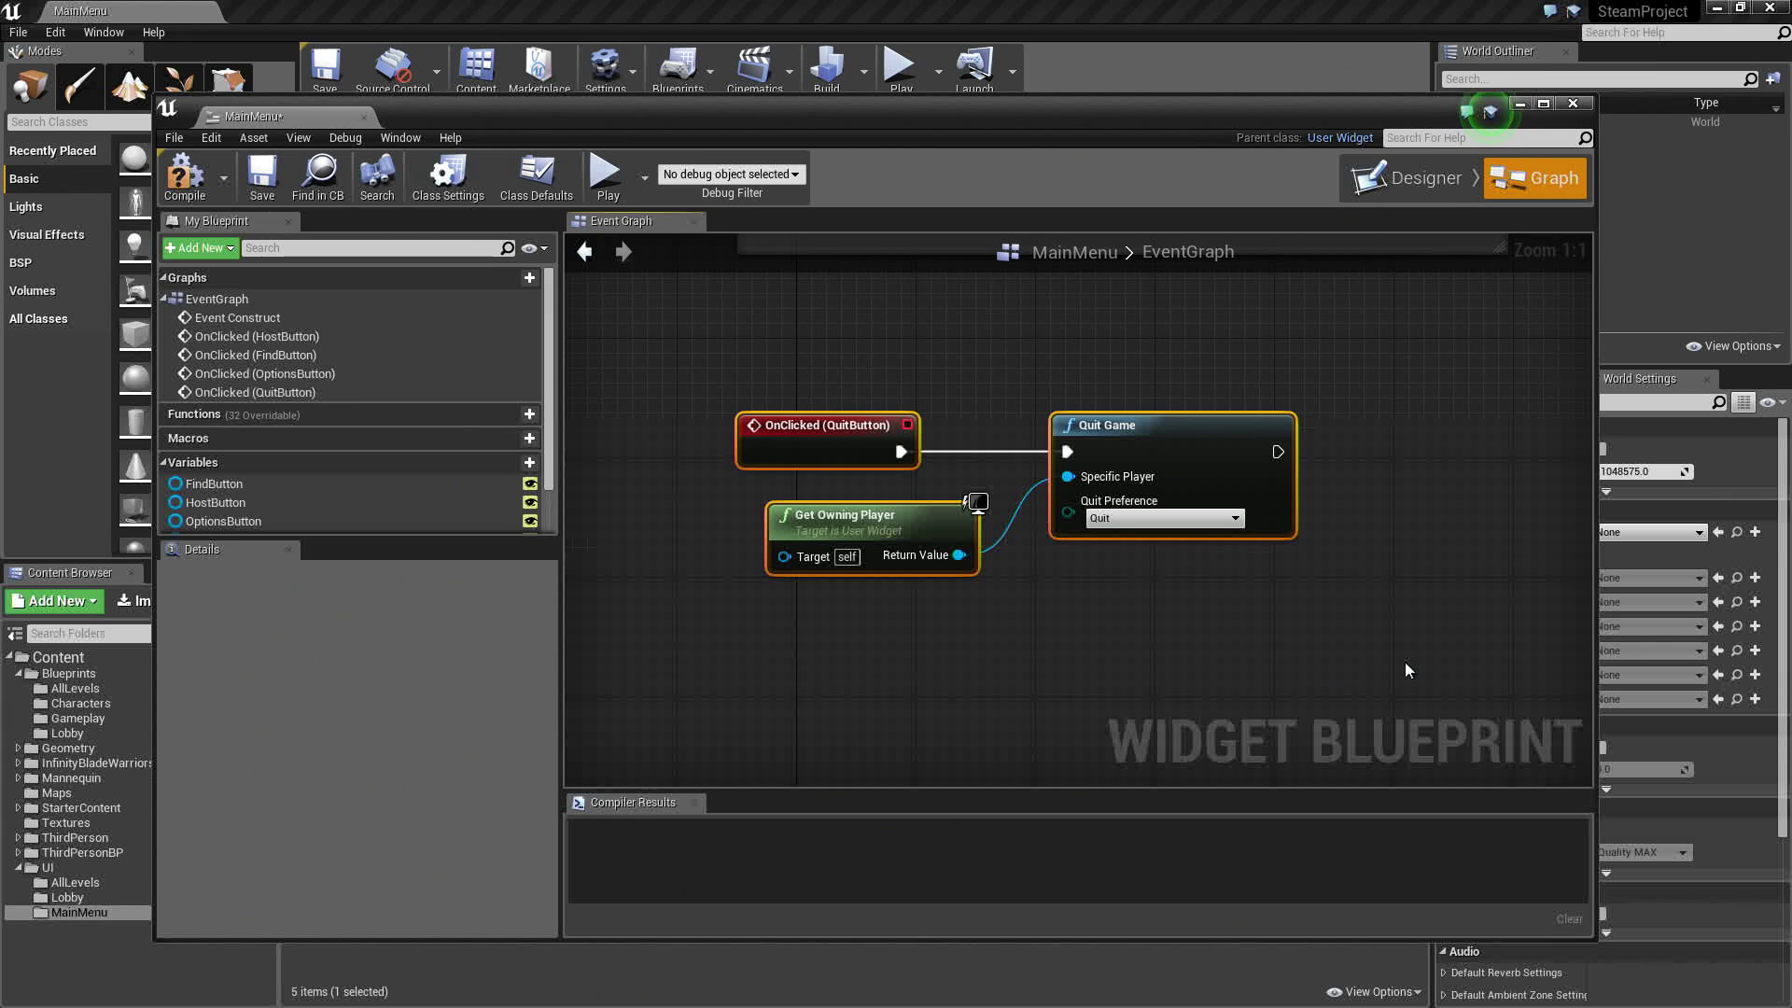
type("cQuit the g")
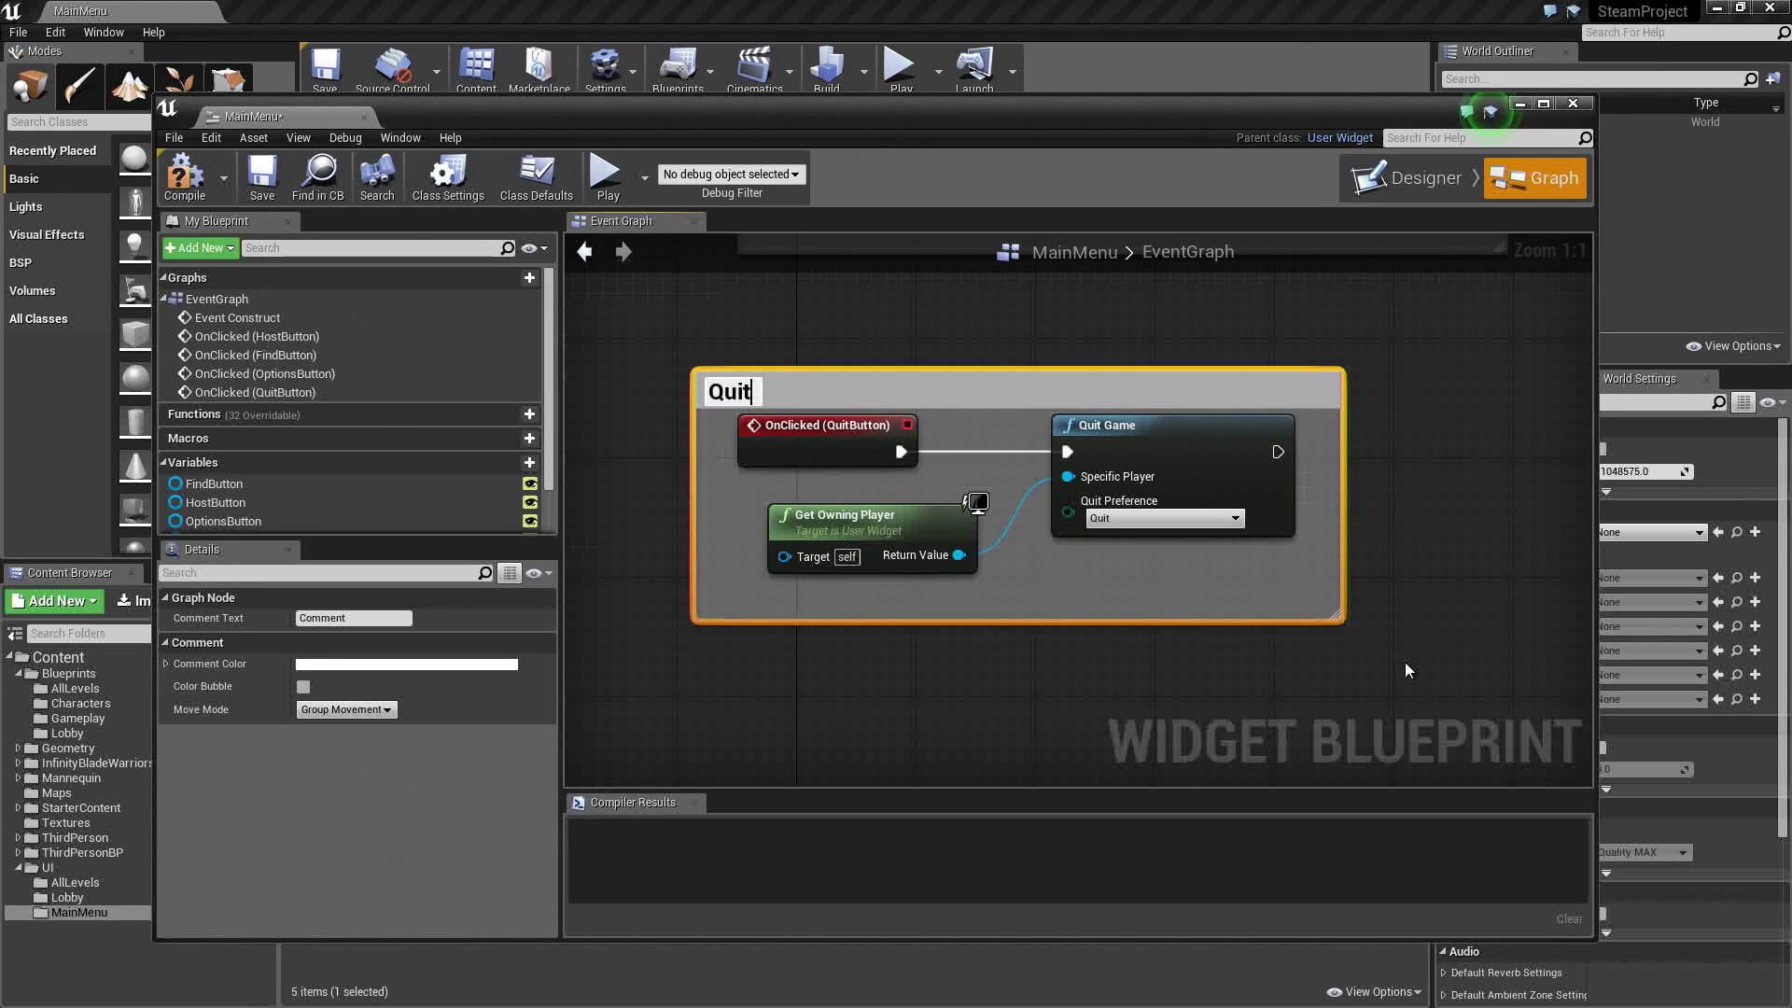
key("BackSpace")
type("game.")
key("Return")
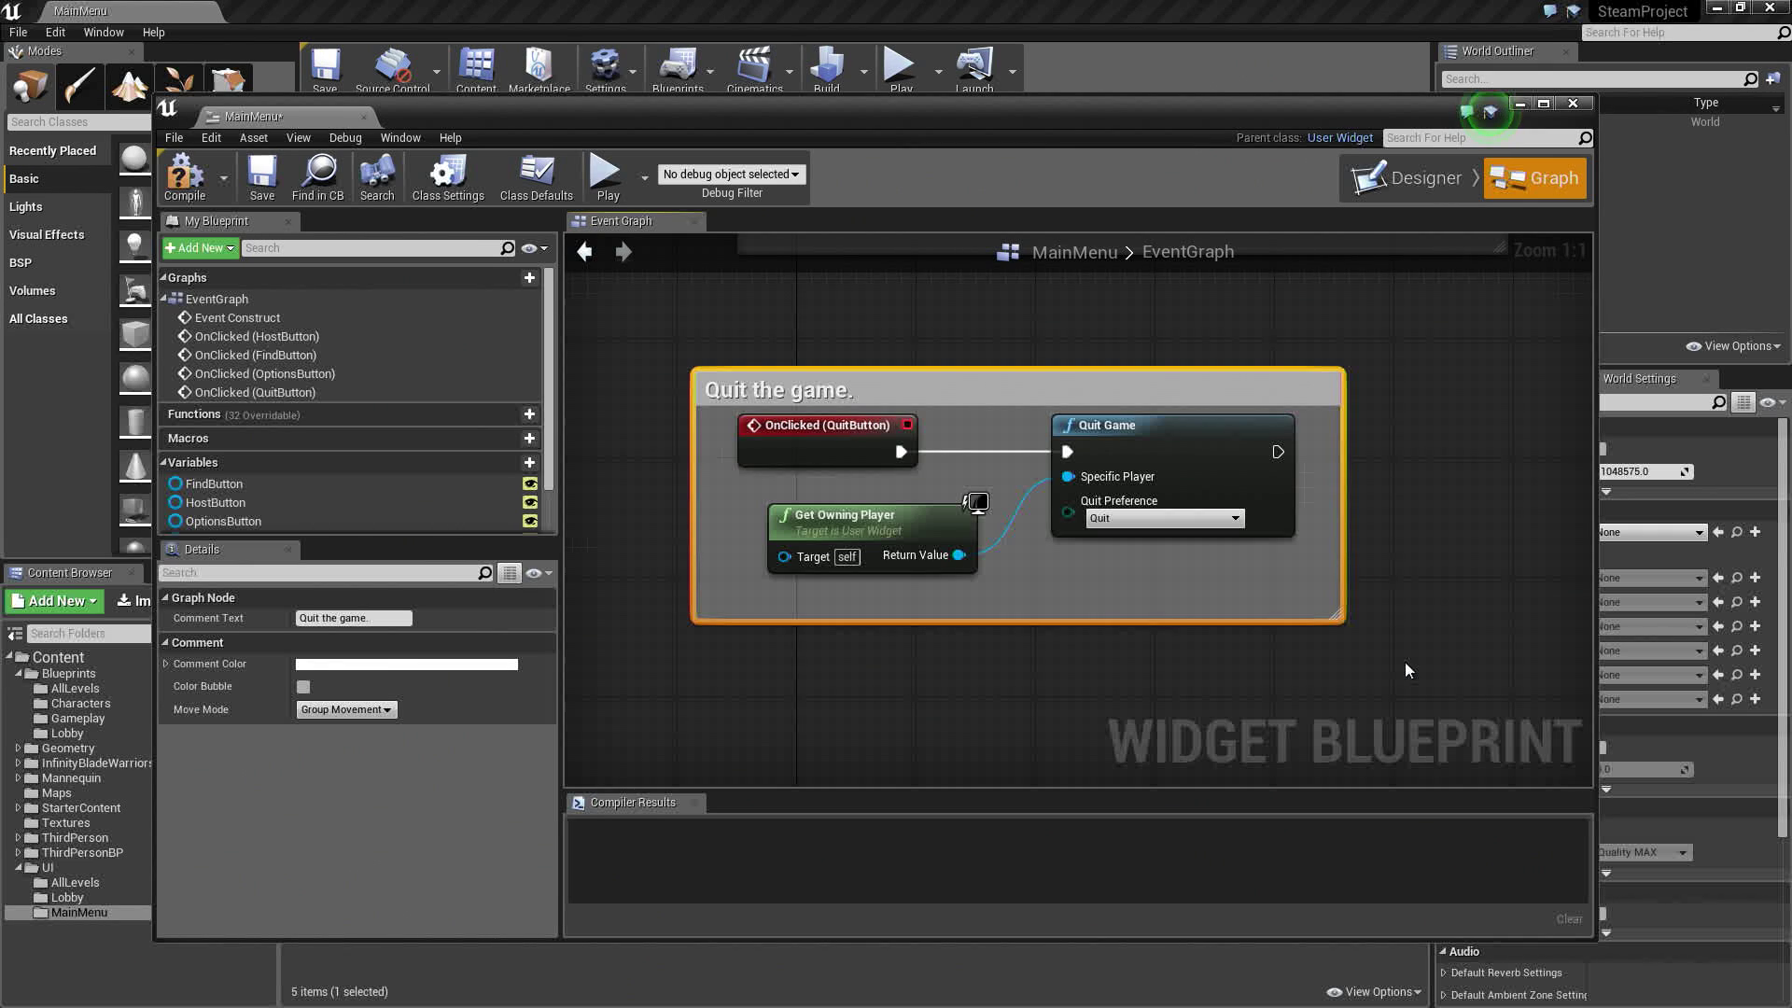
scroll(1288, 555, "down", 5)
right_click_drag(1274, 565, 1001, 726)
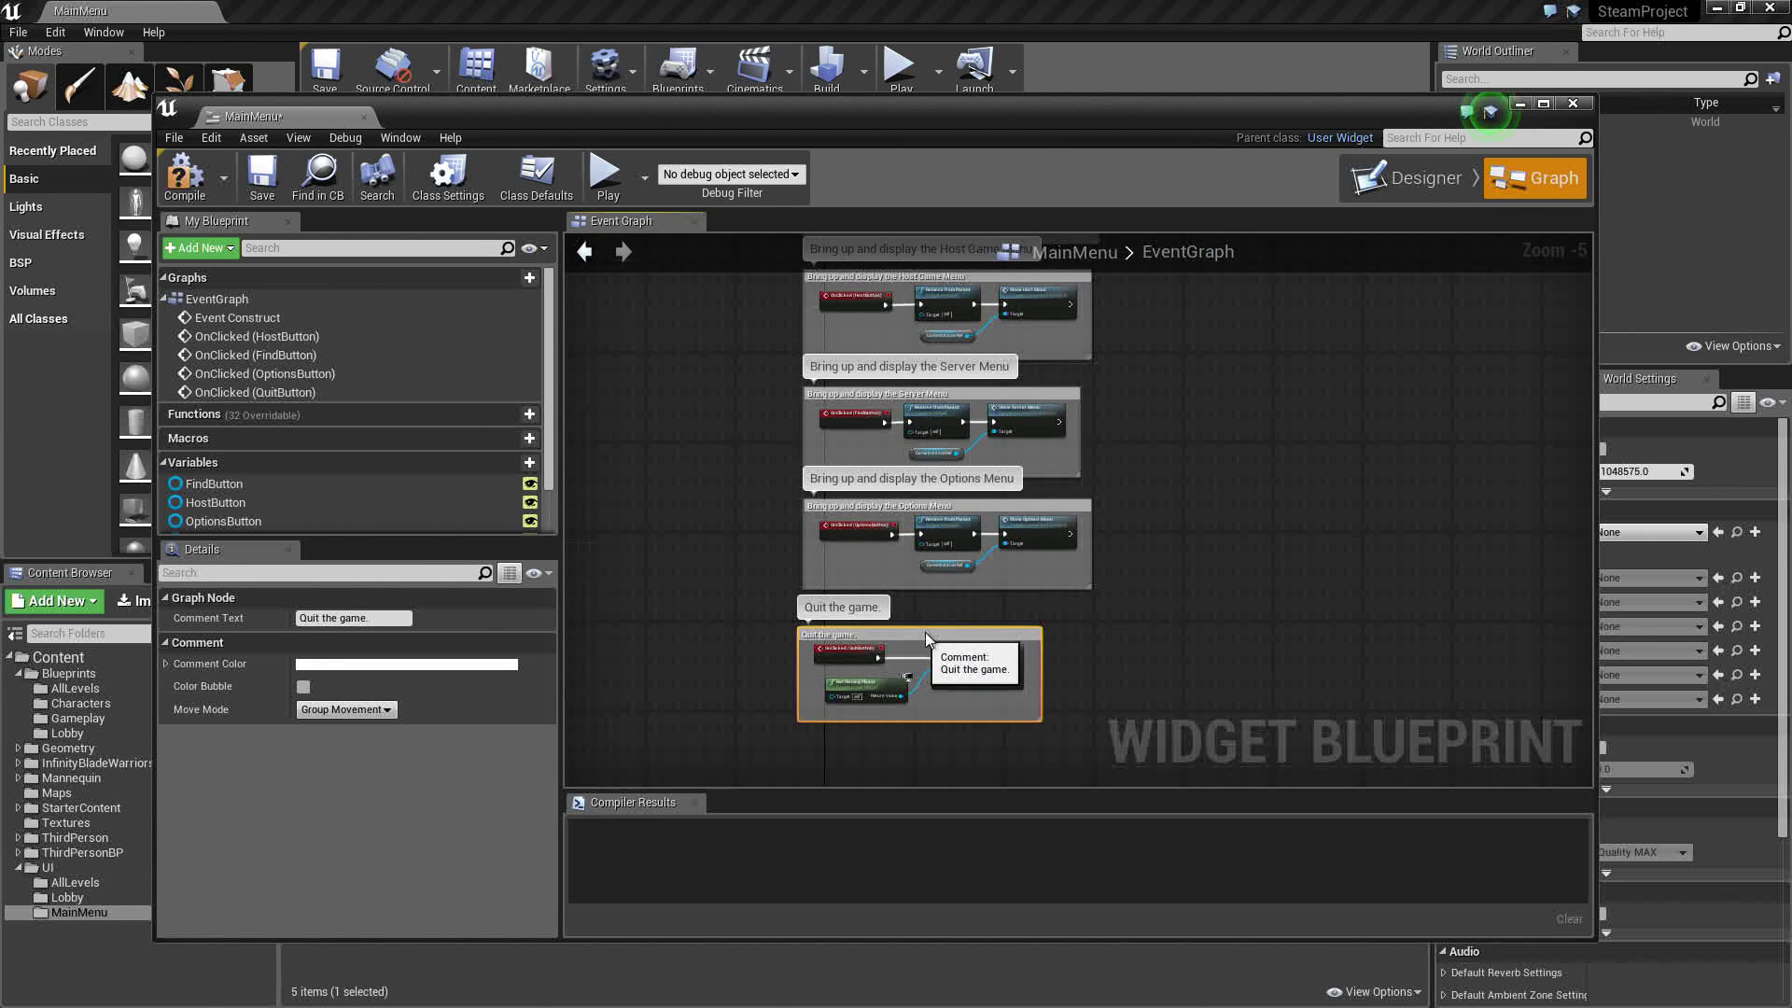
right_click_drag(1068, 582, 997, 659)
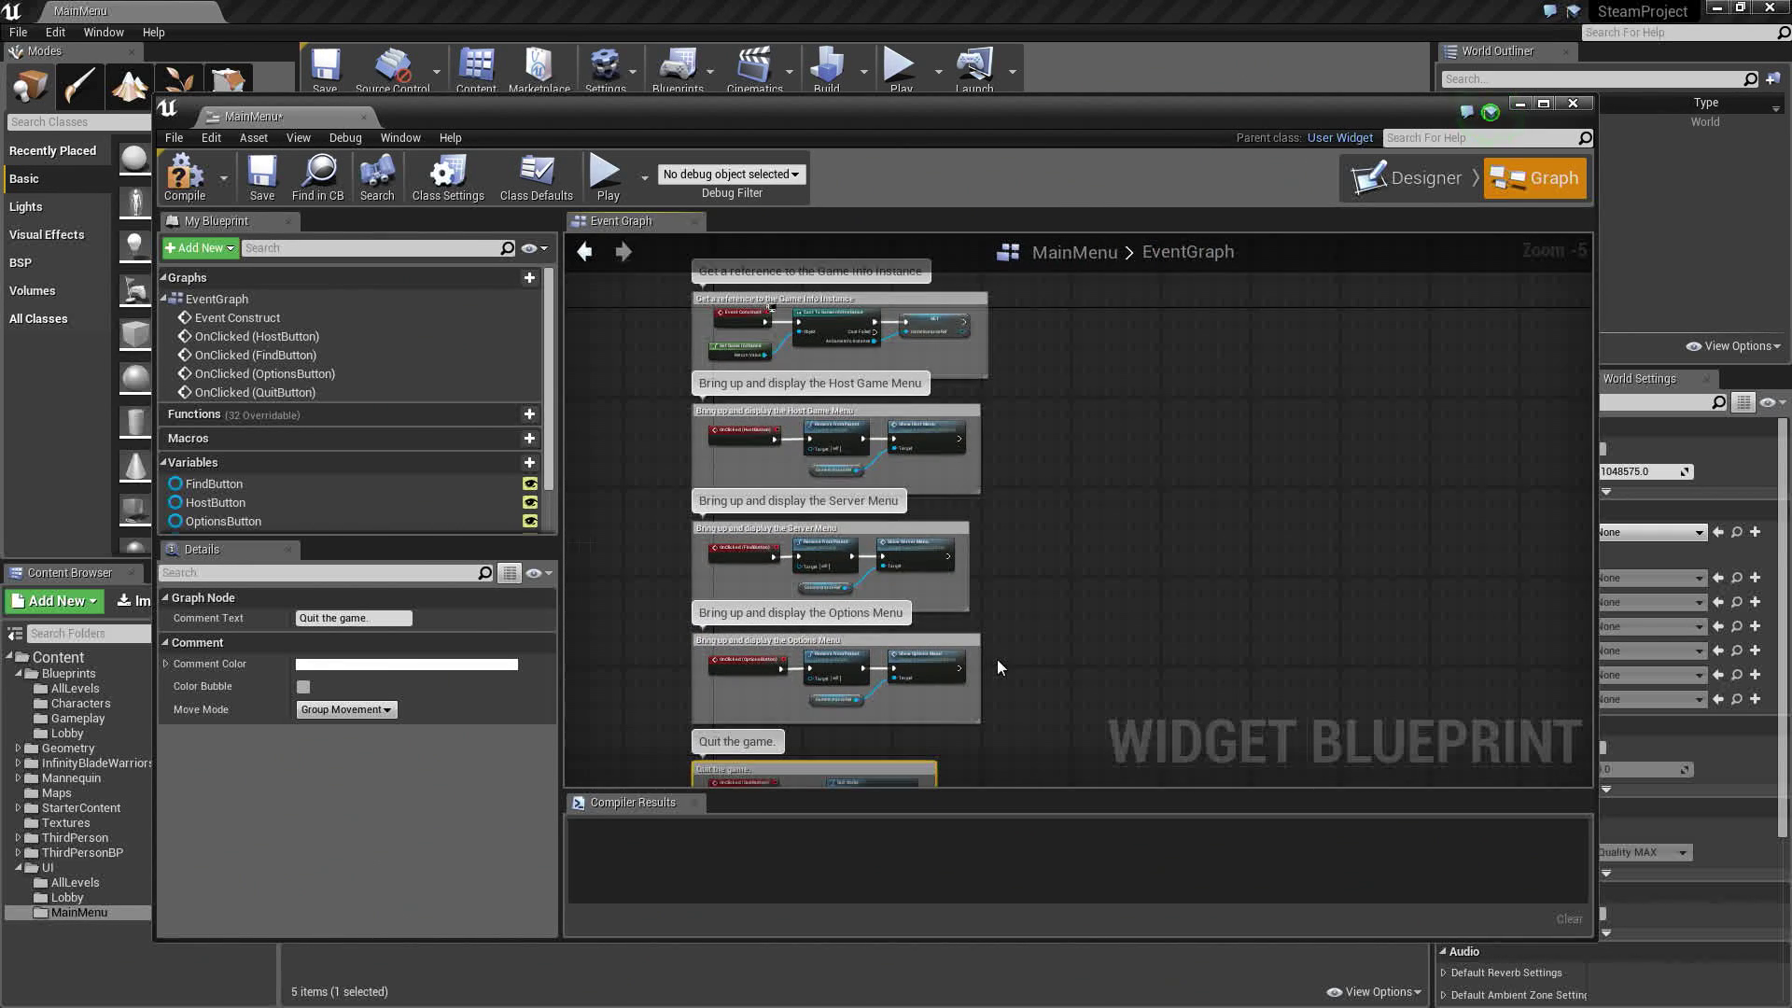
Compile and save the MainMenu widget blueprint and close its editor
left_click(185, 176)
left_click(254, 187)
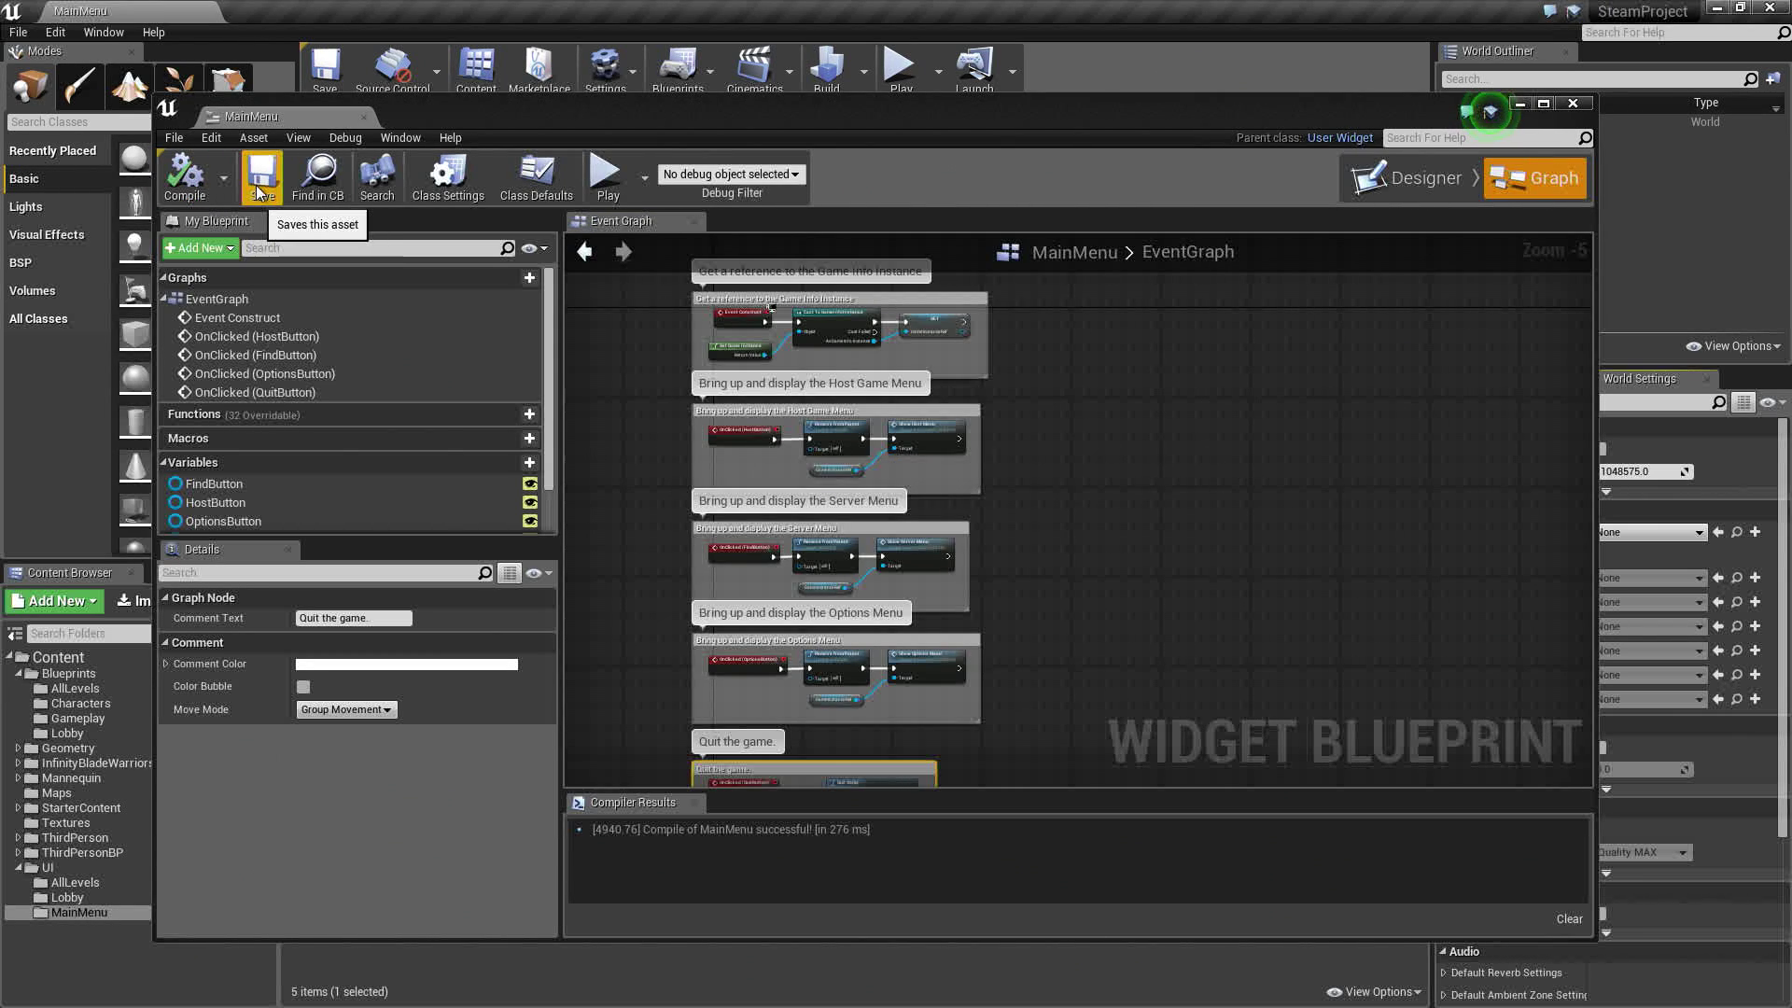
left_click(363, 117)
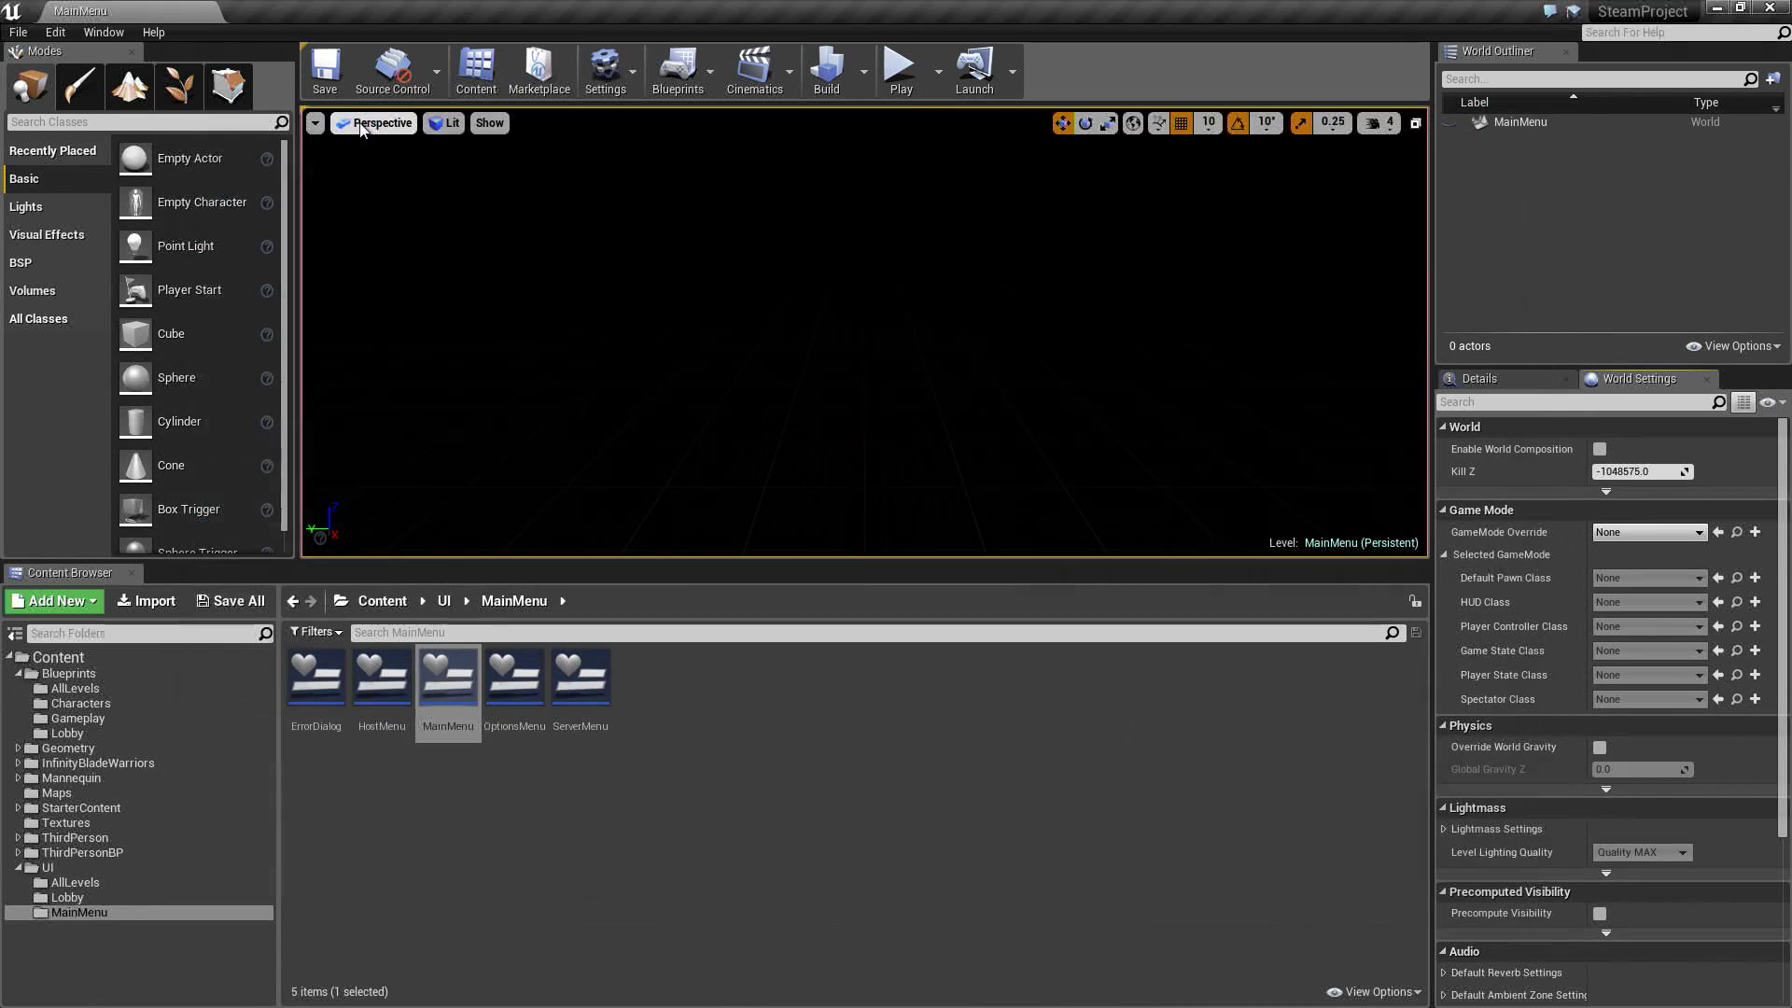
Play the MainMenu level in the editor and test the main menu's Quit button
left_click(902, 74)
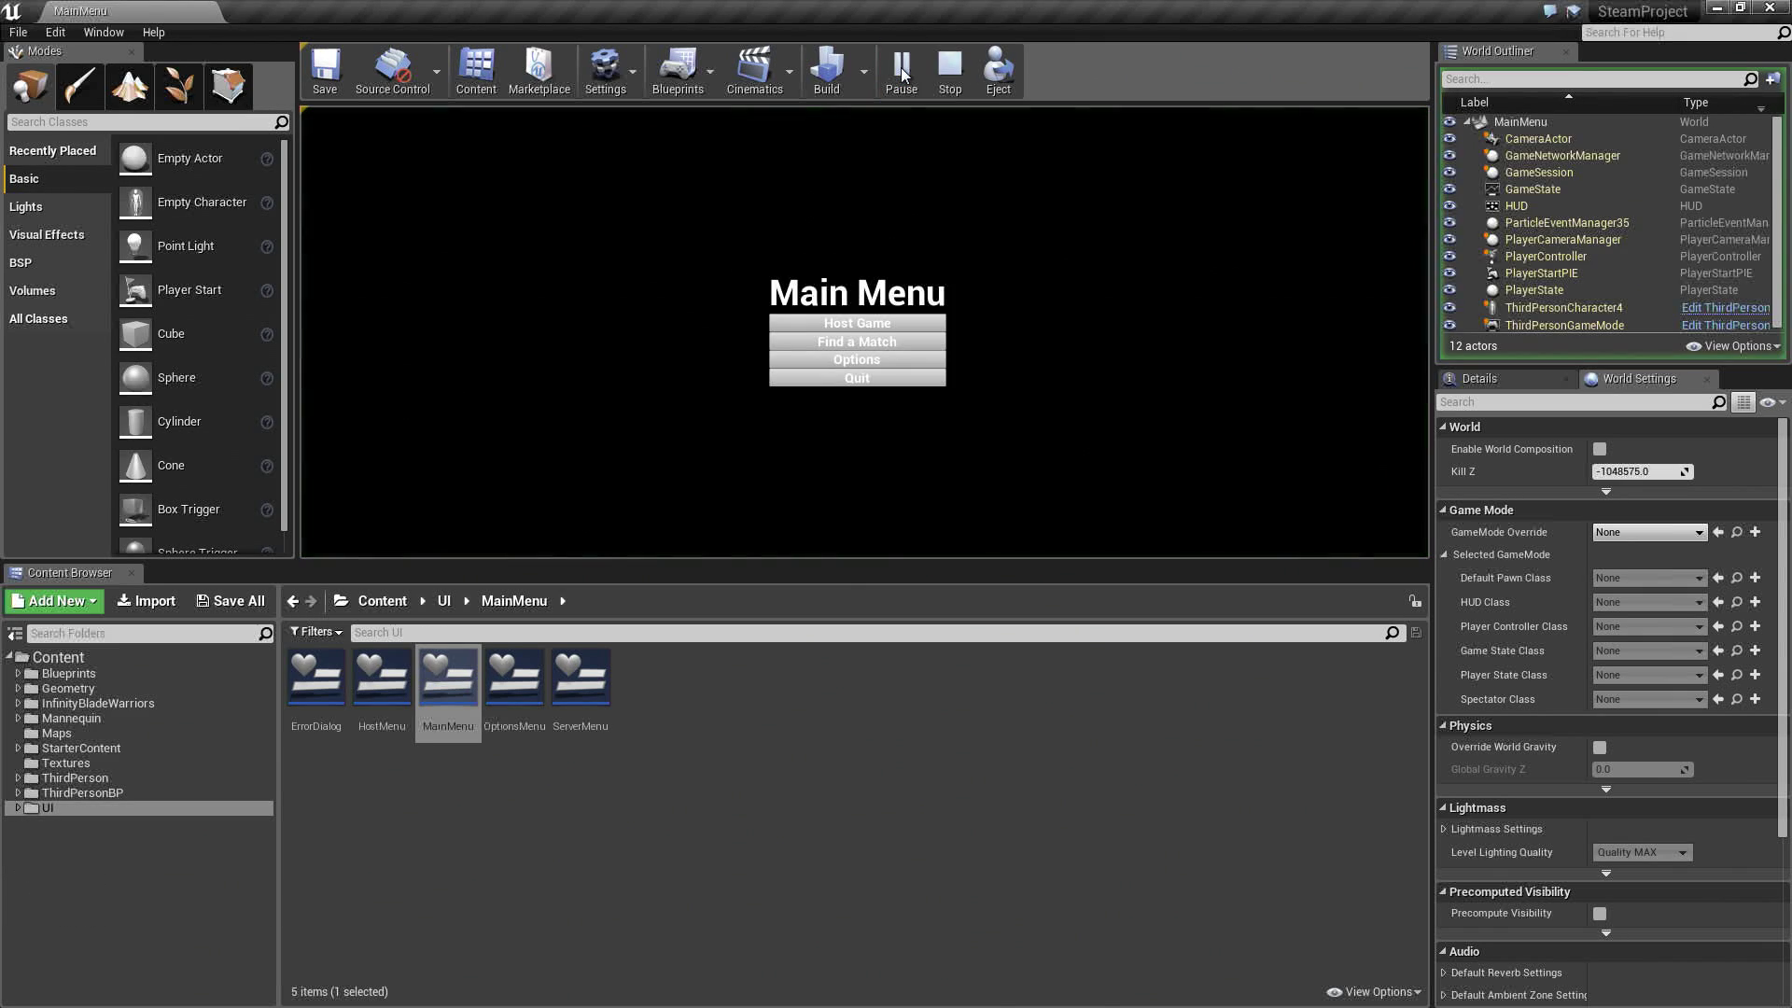
left_click(902, 376)
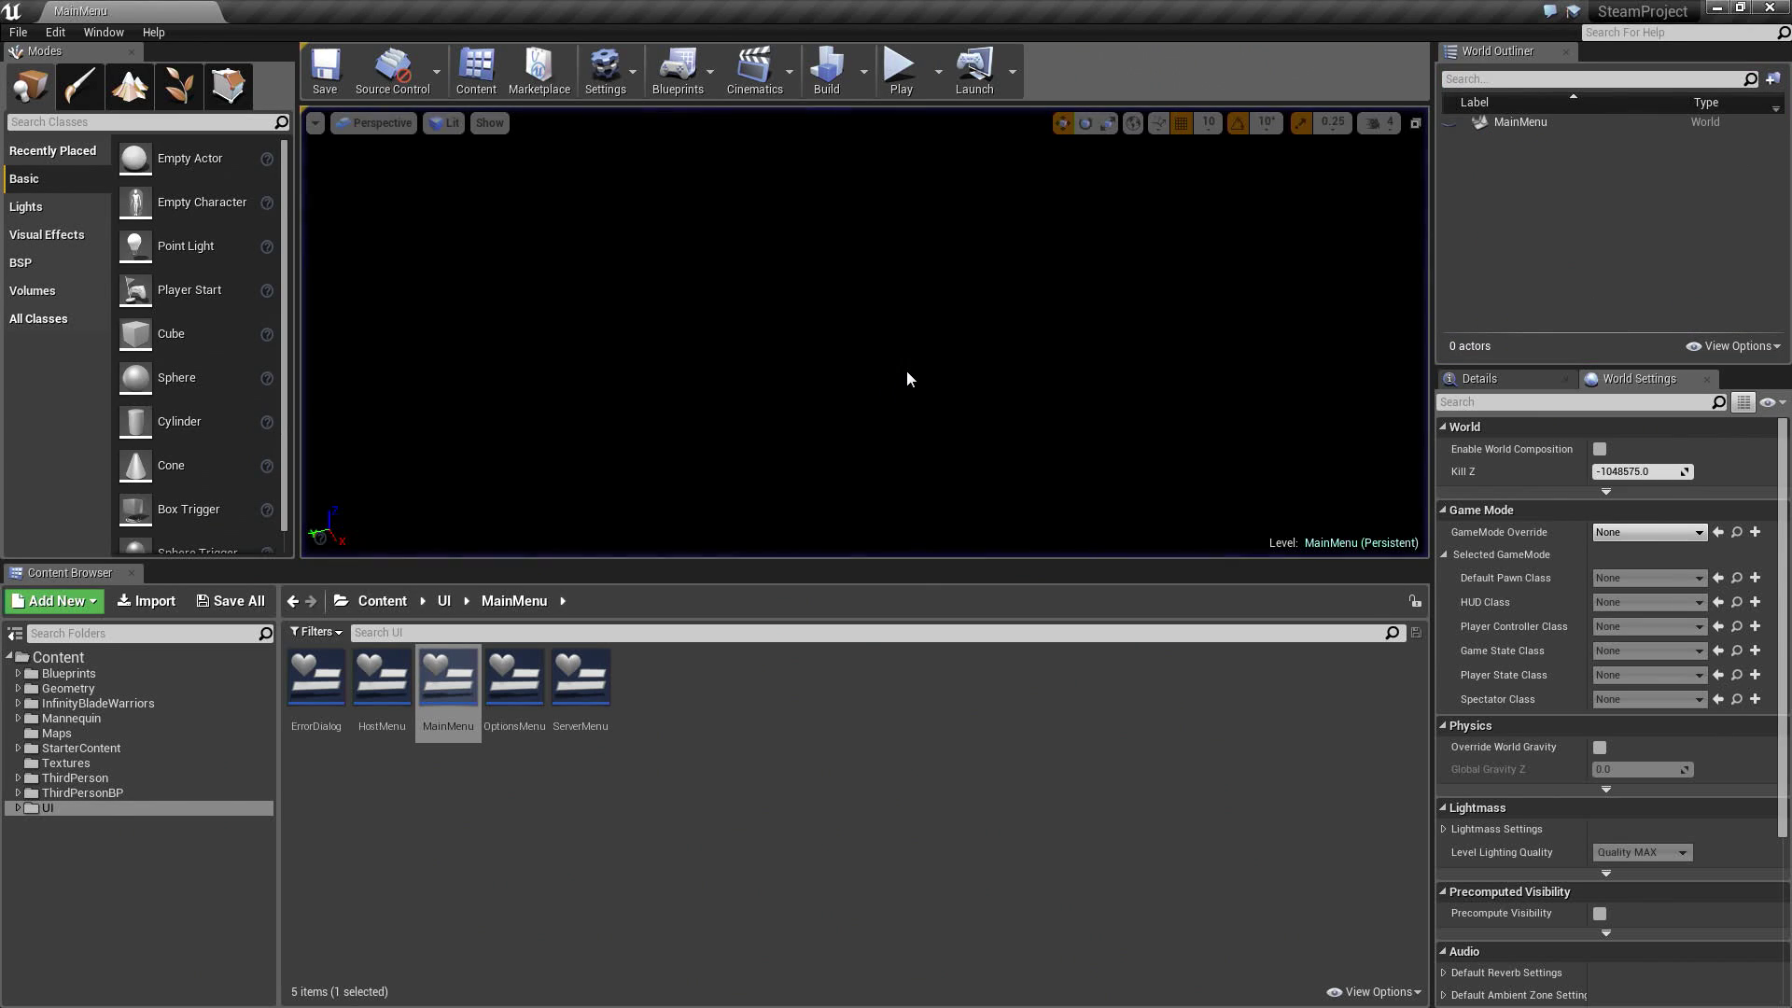